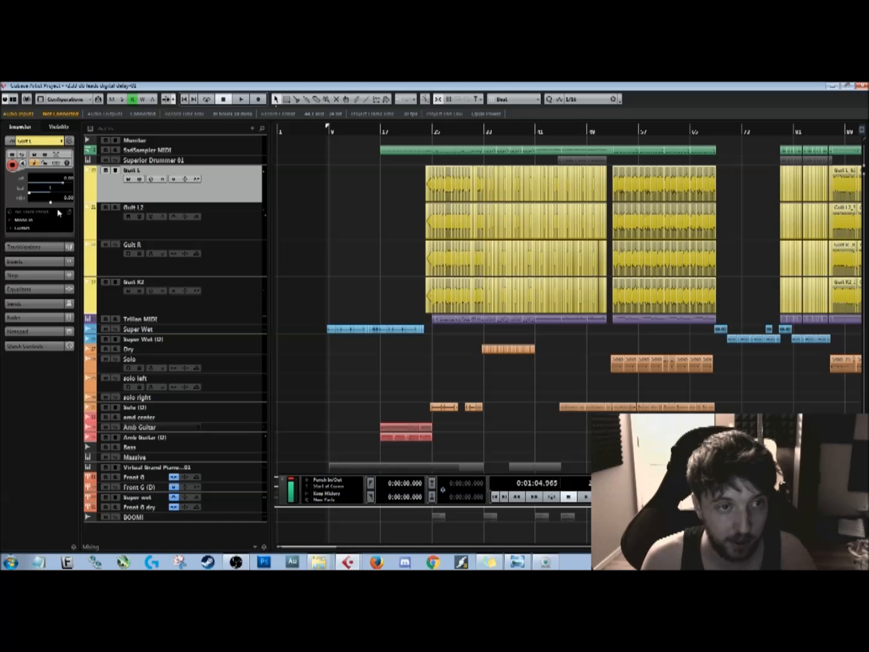
- Look through the Guit L track's inserts and sends, then return to its basic track settings
click(30, 260)
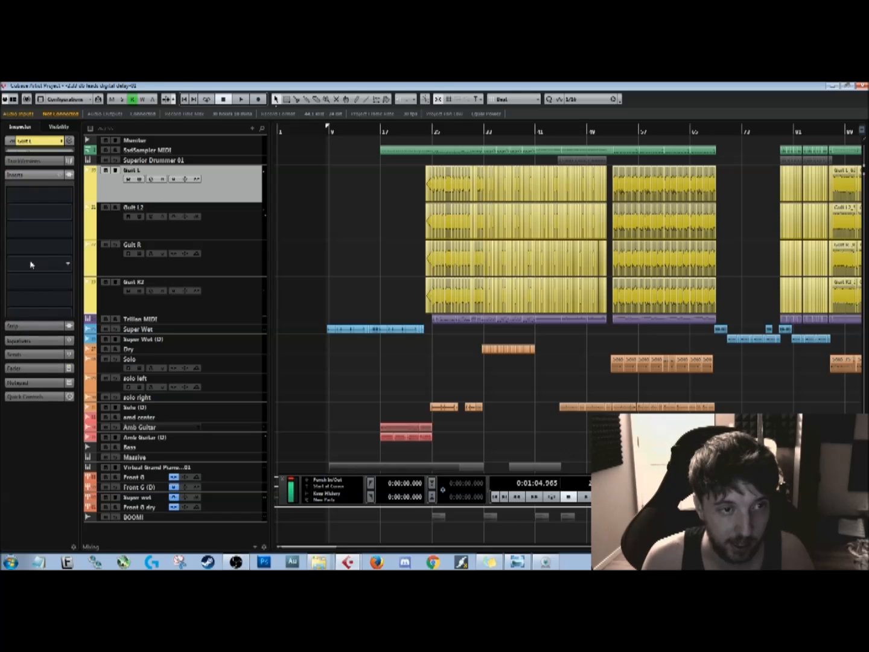
click(36, 140)
click(48, 307)
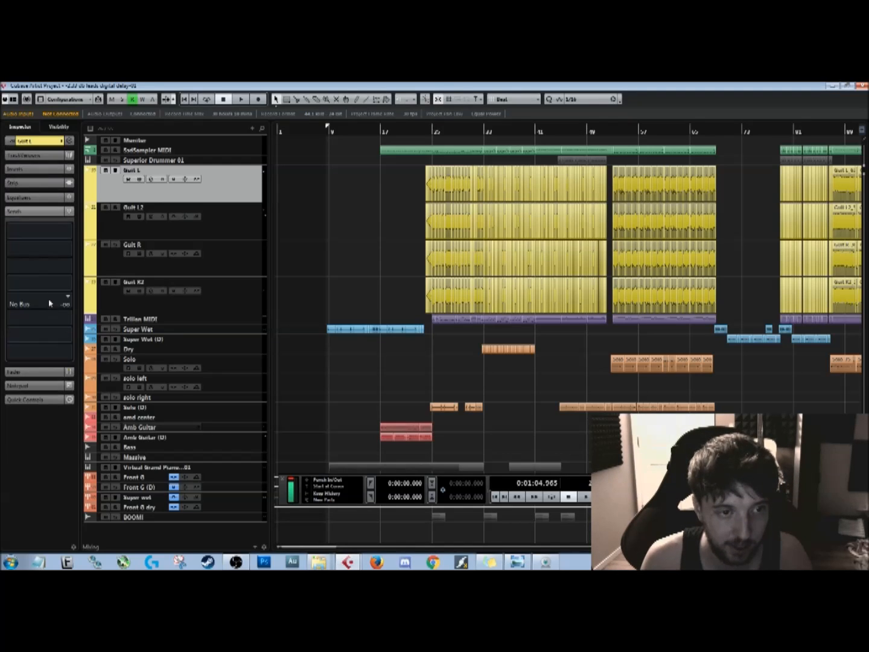
click(28, 212)
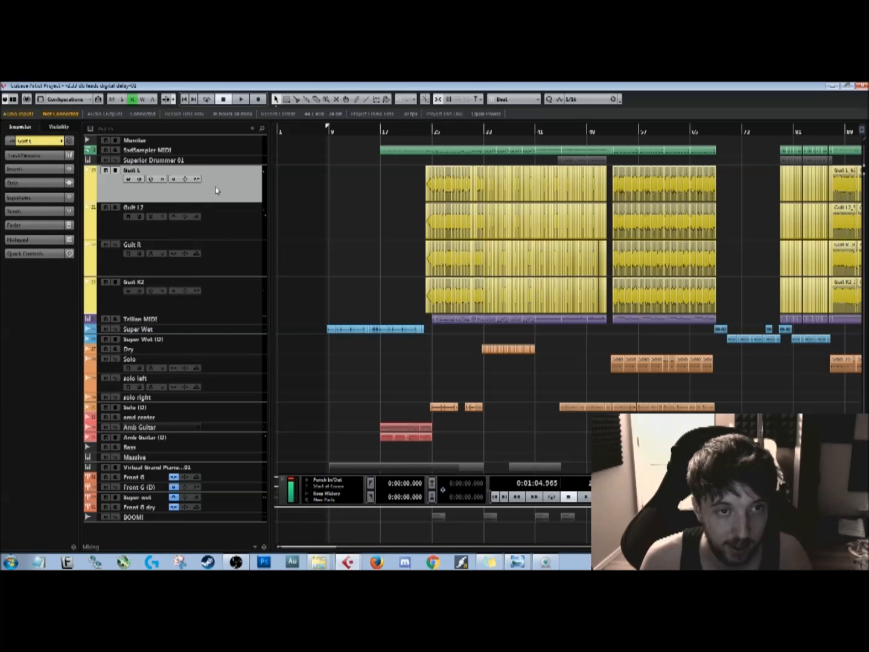
click(36, 141)
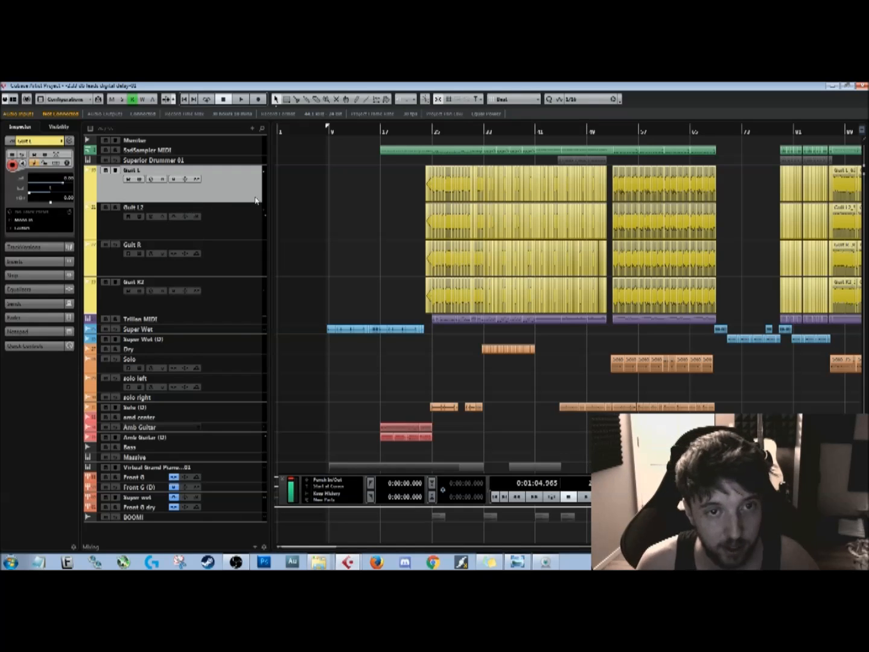
- Check the pan setting of each of the four guitar tracks, Guit L, Guit L2, Guit R and Guit R2
click(156, 209)
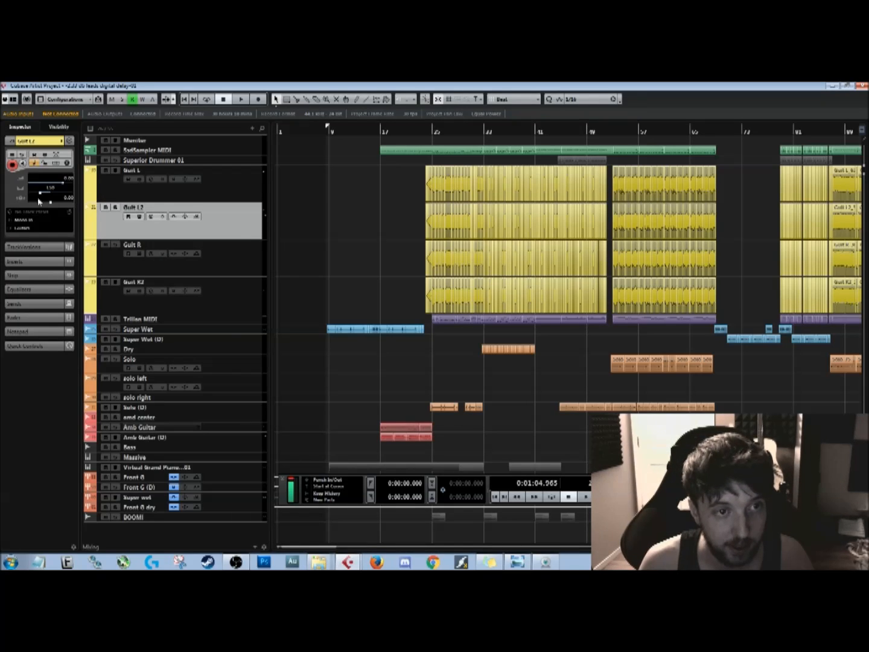
click(211, 187)
click(240, 229)
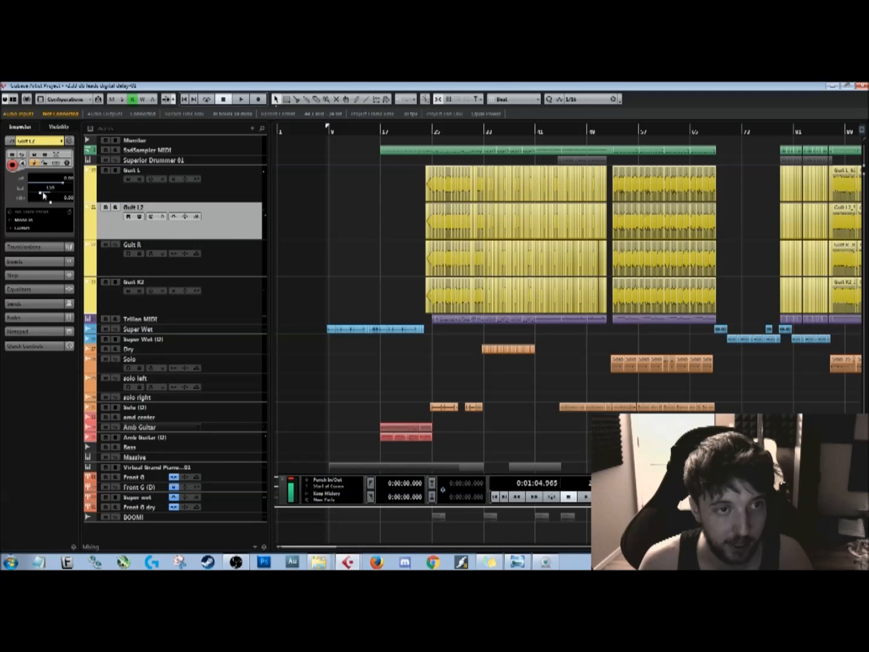
click(210, 262)
click(209, 306)
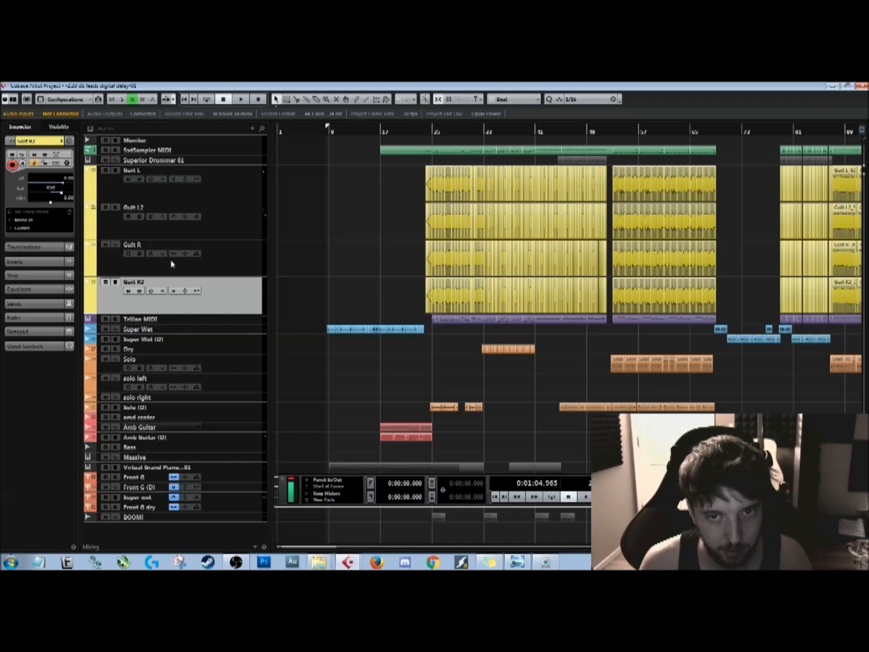
- Reduce the height of the four guitar tracks, Guit L through Guit R2, together
shift+click(236, 194)
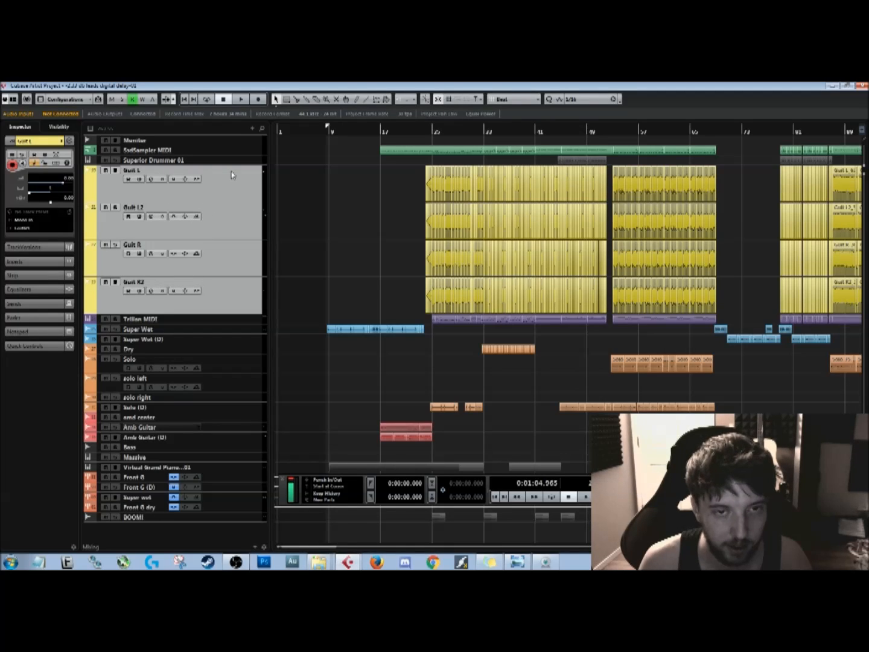
mouse_move(228, 312)
mouse_down()
mouse_move(226, 274)
mouse_move(225, 307)
mouse_up()
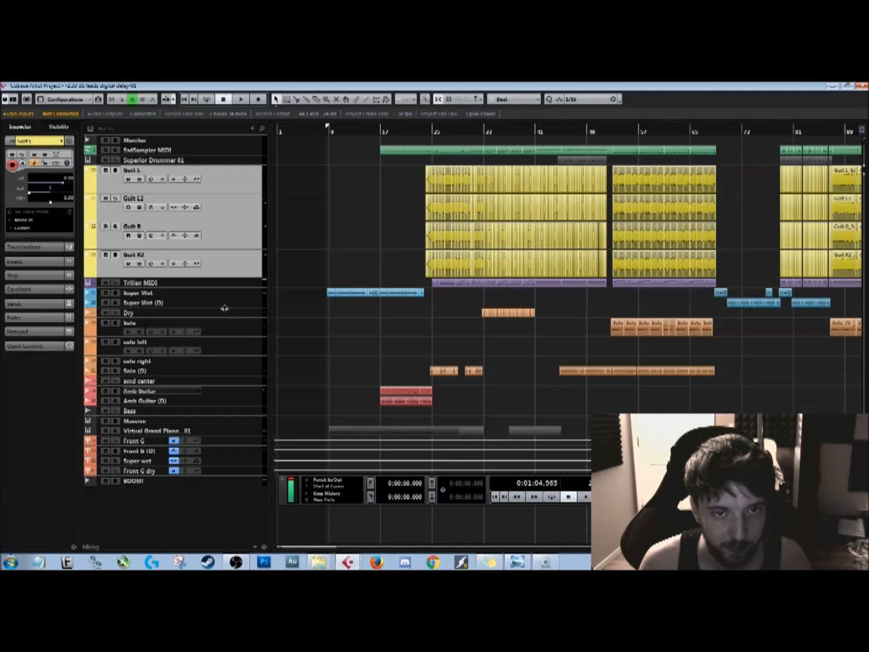
click(239, 184)
click(235, 214)
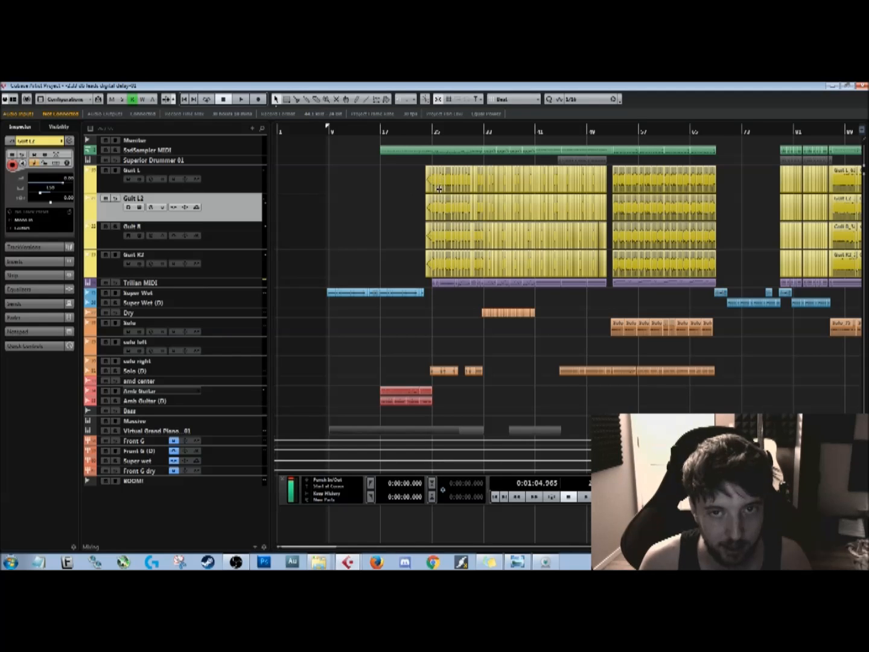
drag(433, 134, 424, 175)
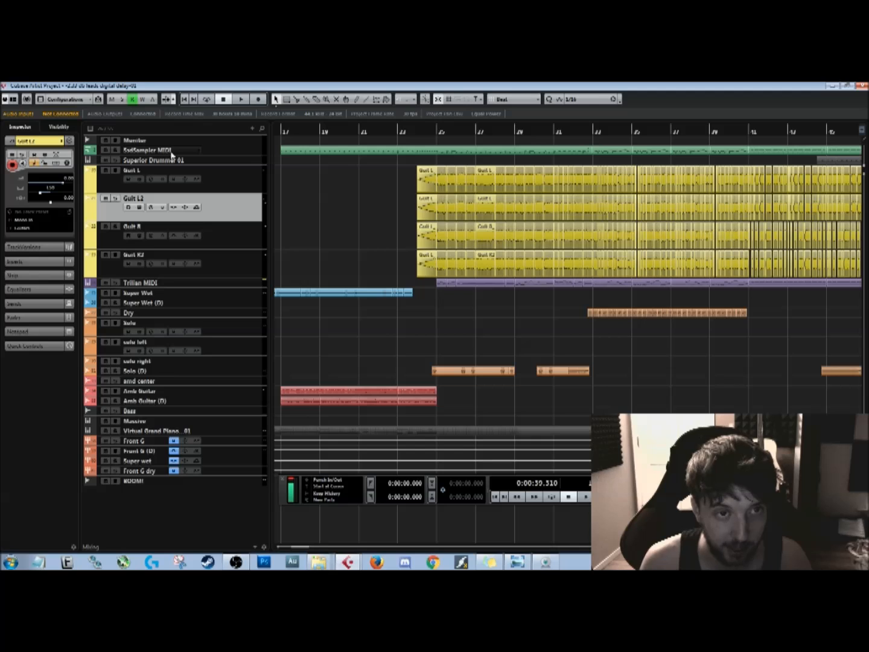
- Open the GTune tuner inserted on the Monitor track and show the track's basic settings again
click(237, 141)
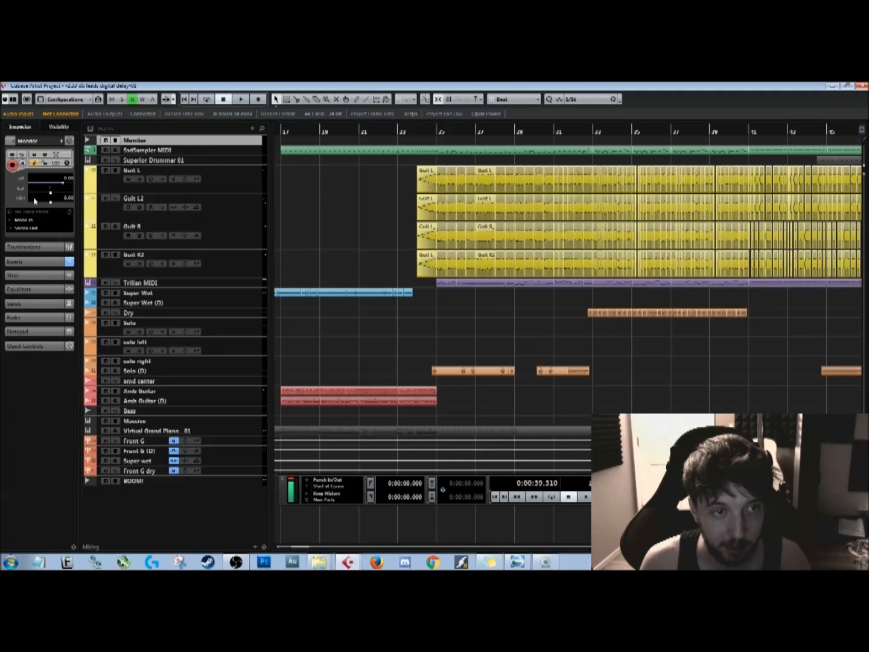
click(34, 263)
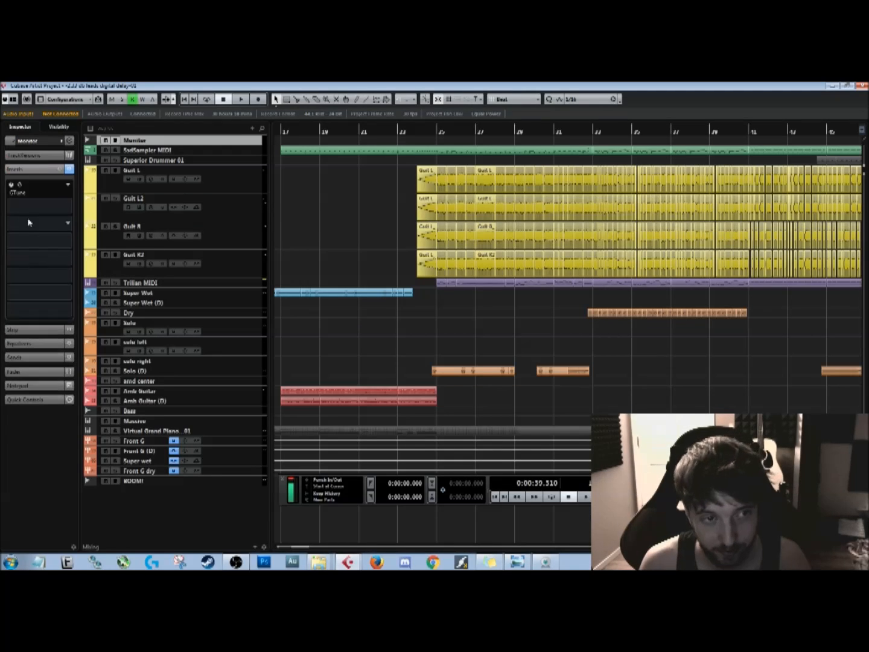
click(21, 186)
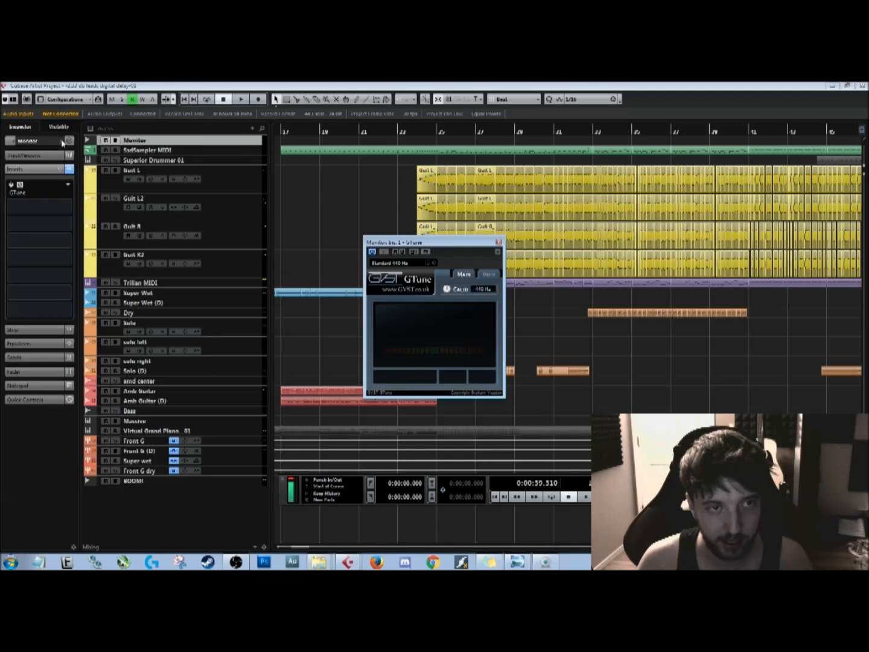
click(38, 144)
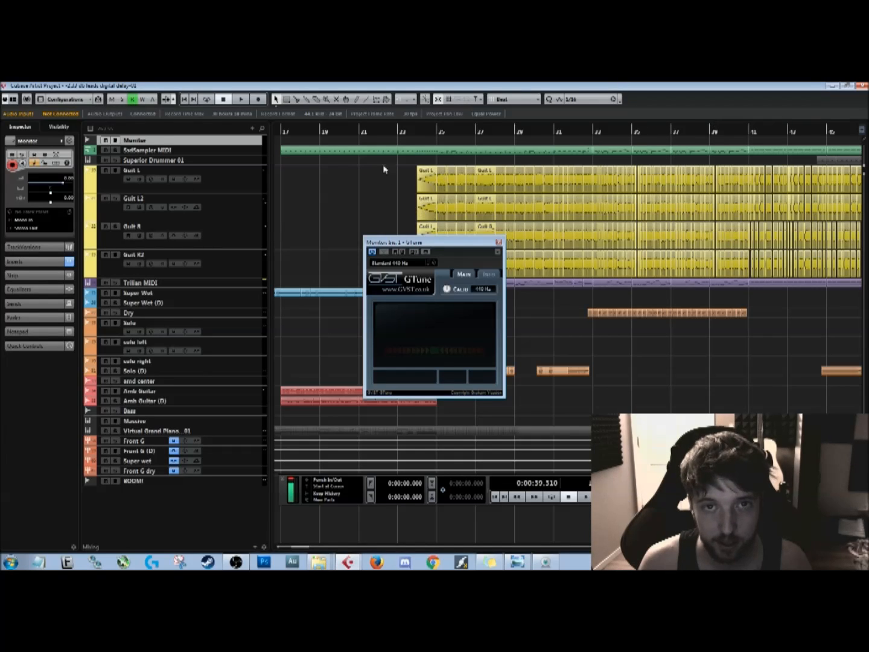
click(835, 88)
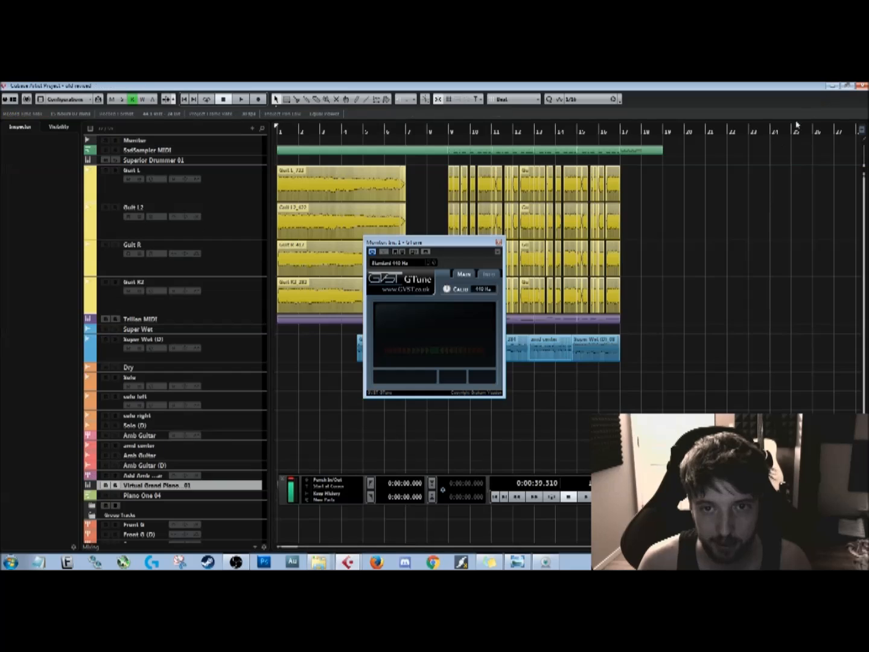
click(349, 562)
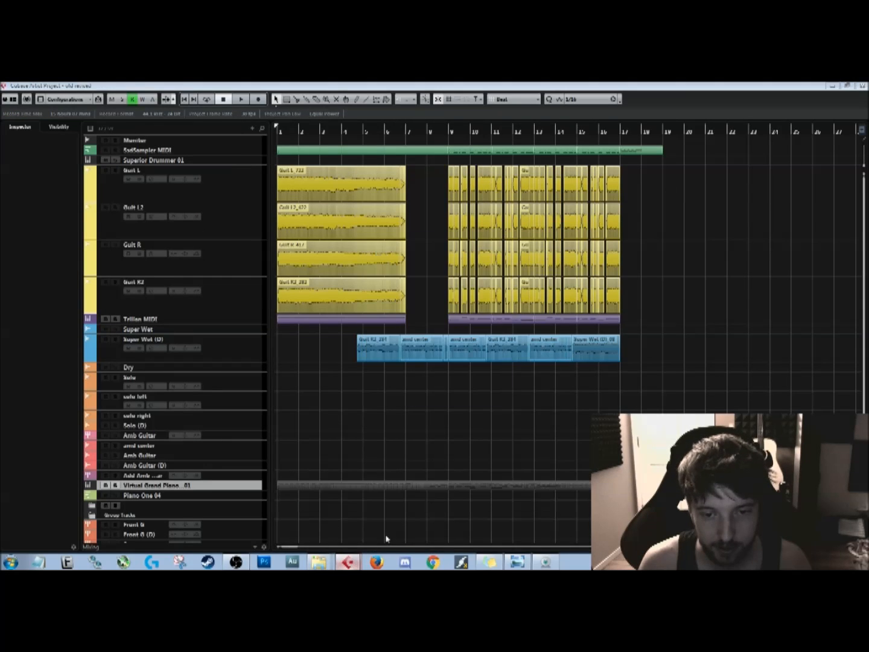
click(378, 542)
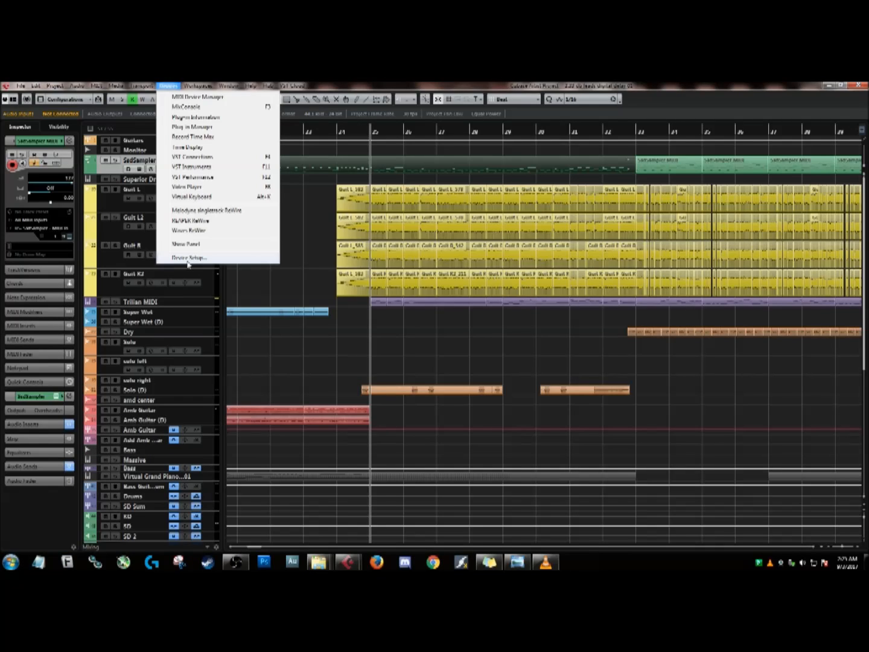
- Examine the available ASIO drivers for the VST Audio System in Device Setup, keeping ASIO4ALL v2 selected
click(187, 259)
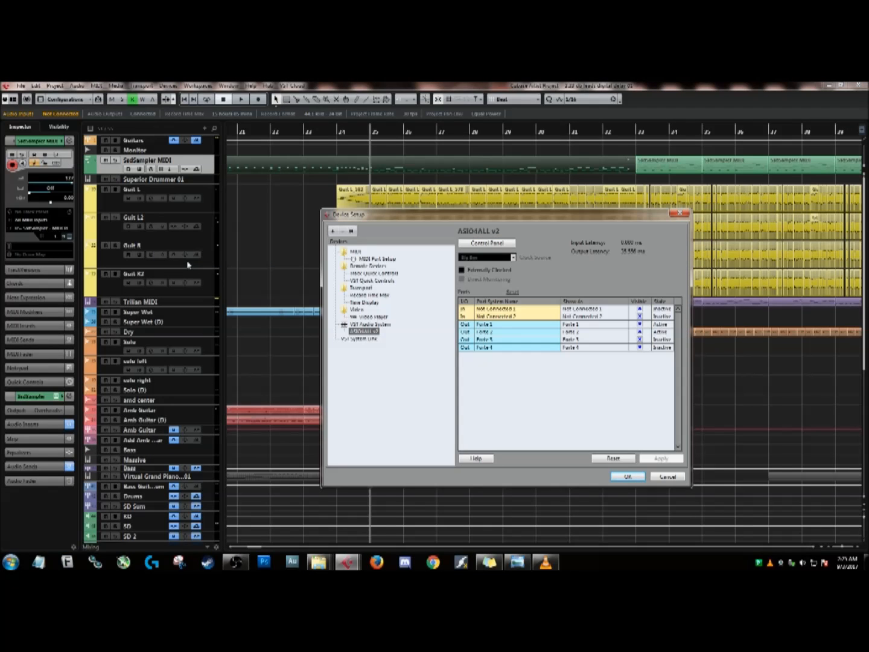
click(382, 326)
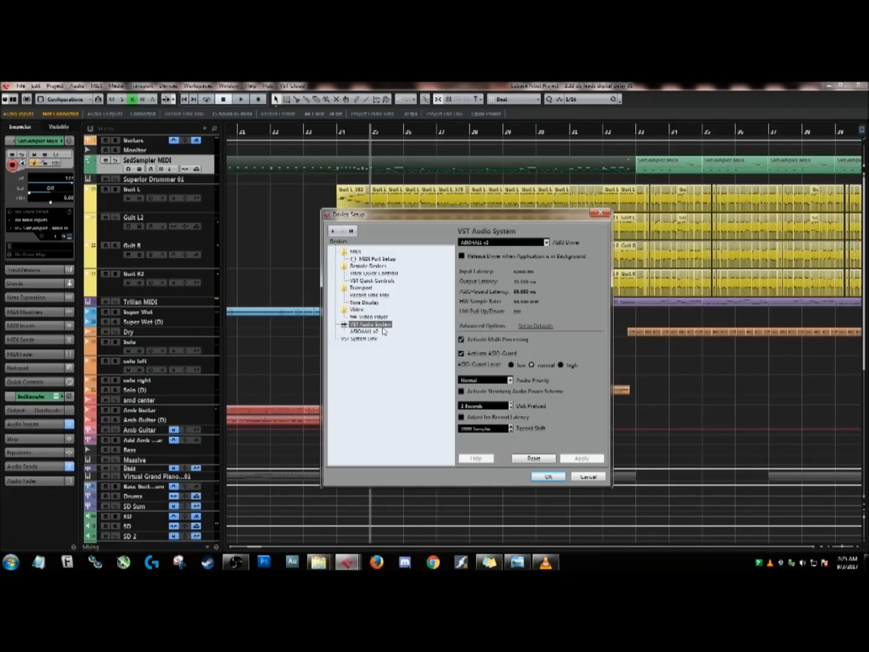
click(548, 242)
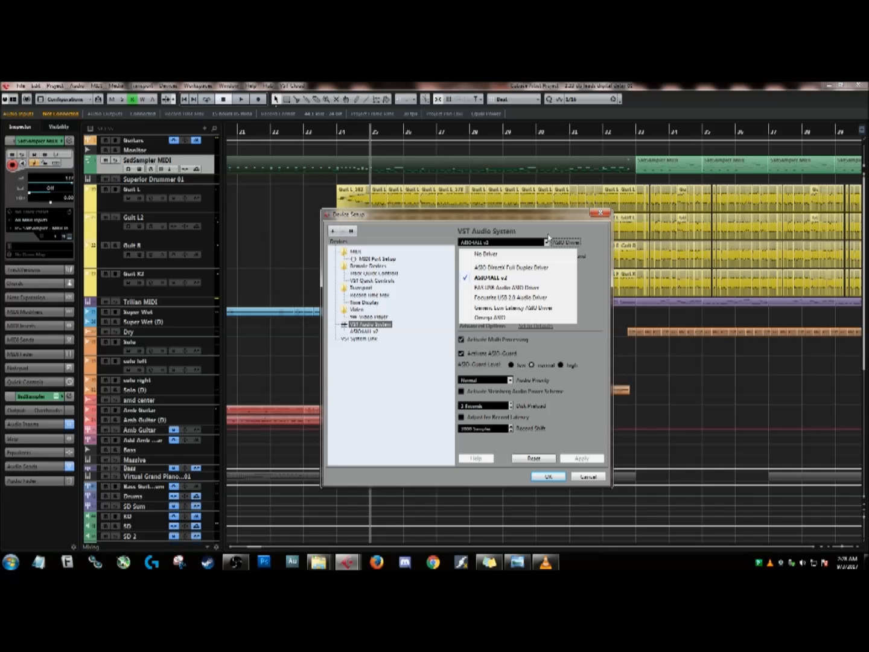
click(547, 236)
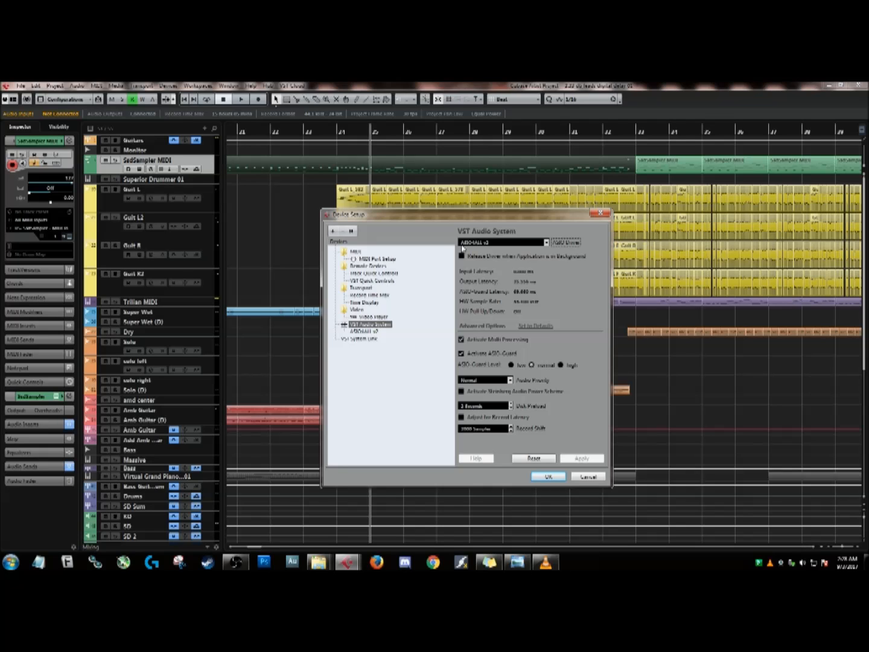
- Examine the ASIO4ALL v2 ports and driver control panel, then close Device Setup without changes
click(363, 331)
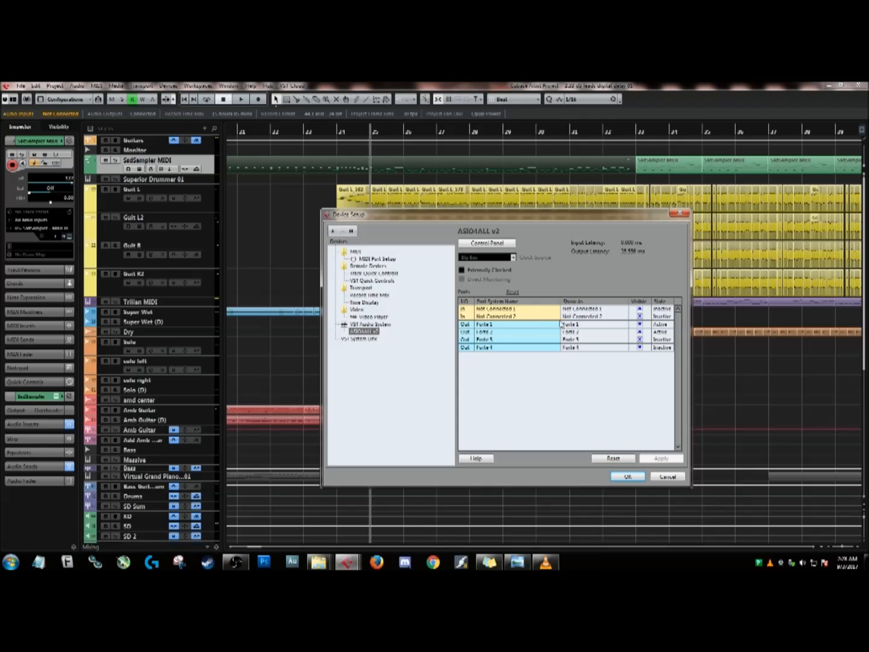
click(489, 246)
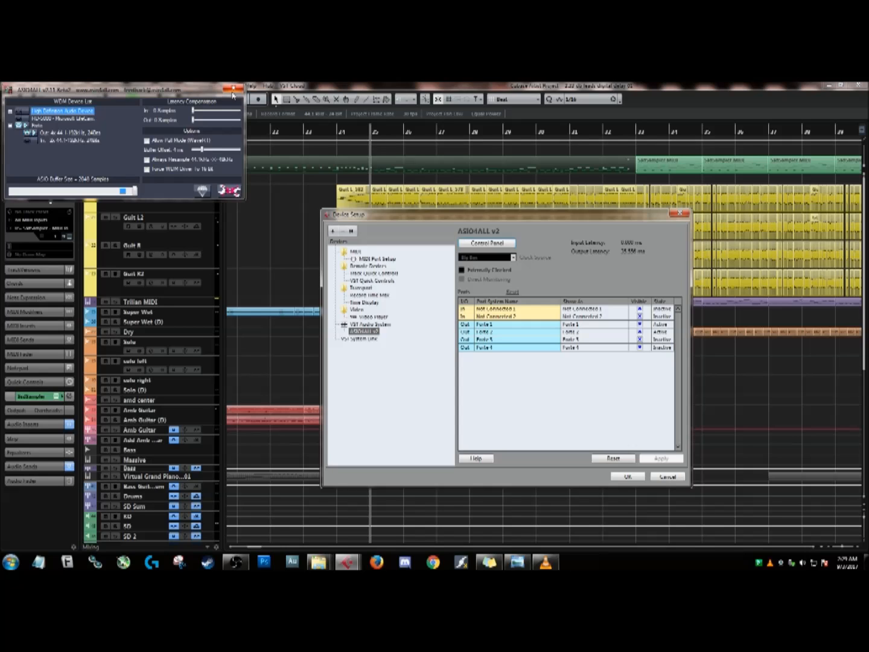
mouse_move(69, 114)
click(233, 87)
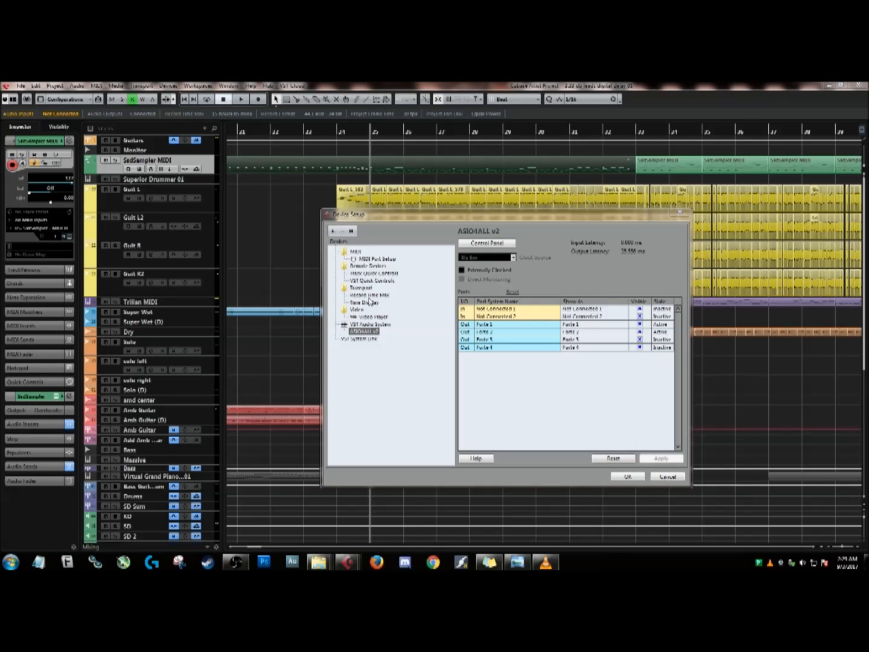
click(669, 476)
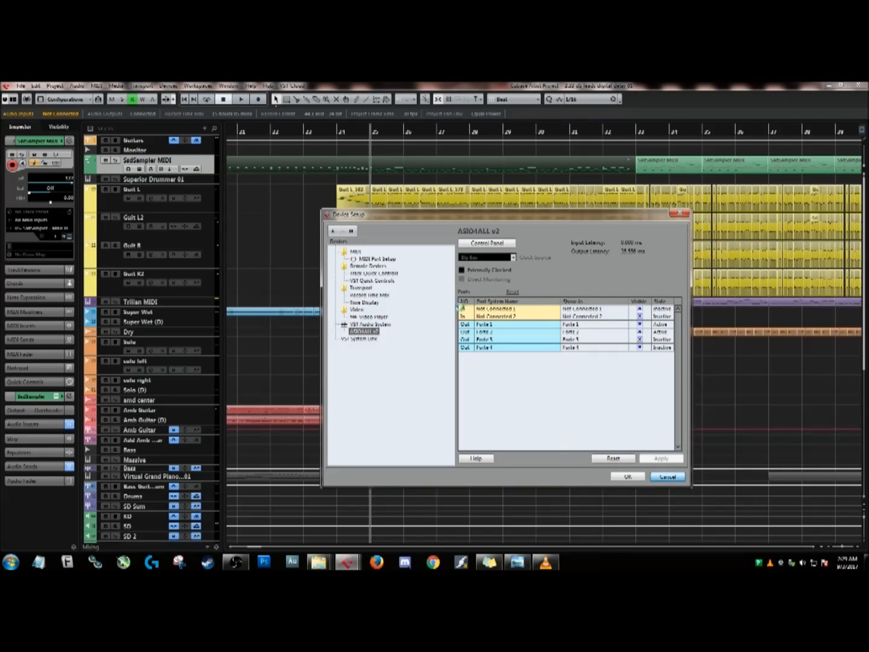
- View the input buses in VST Connections and check the Guit L track's input routing
click(174, 86)
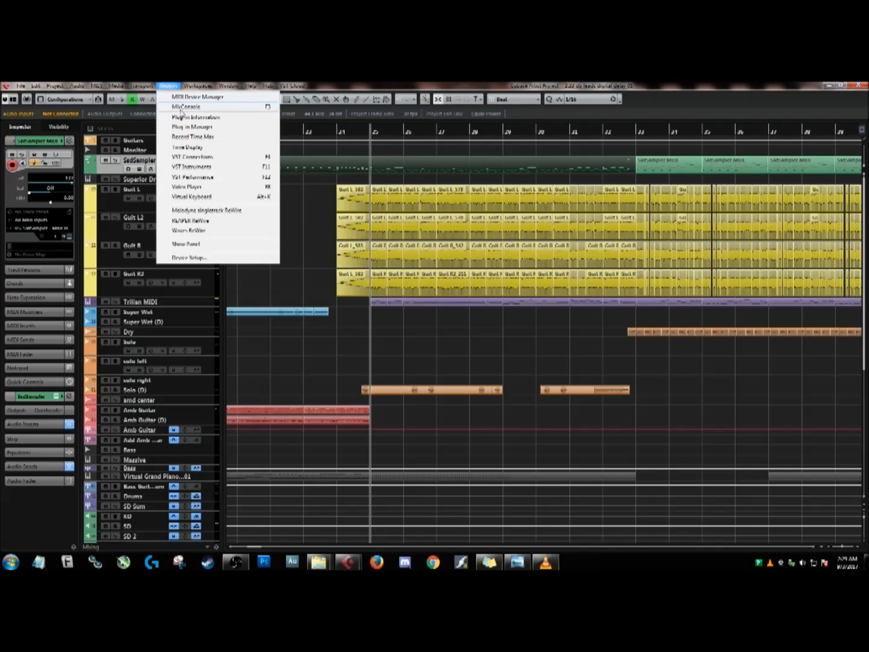
click(188, 156)
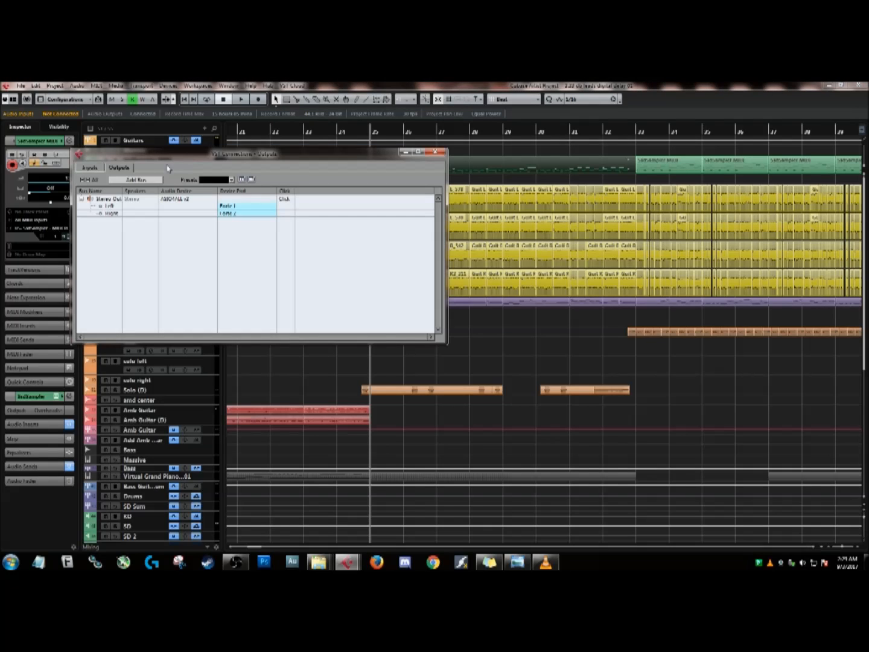
click(91, 169)
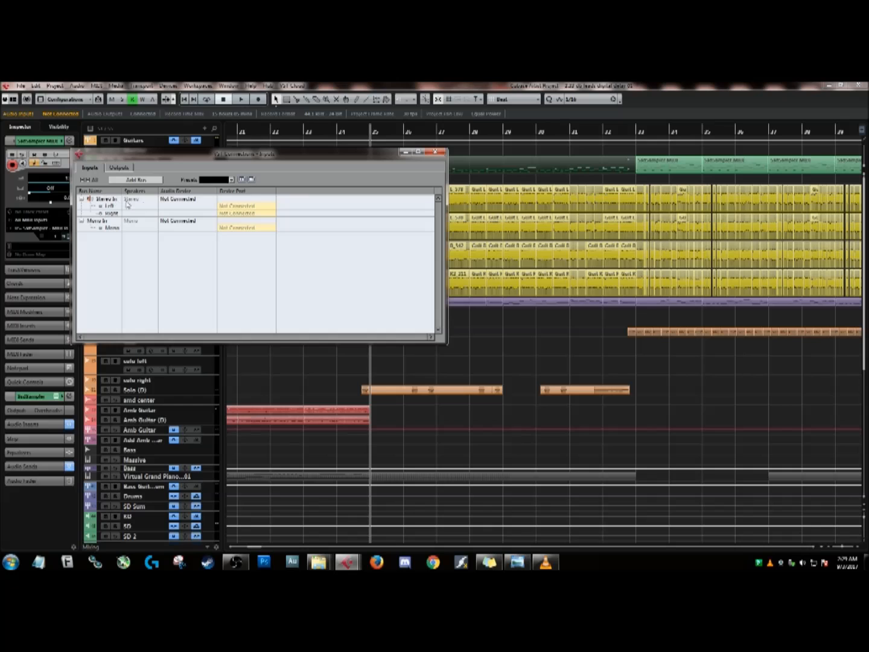
drag(199, 159, 387, 187)
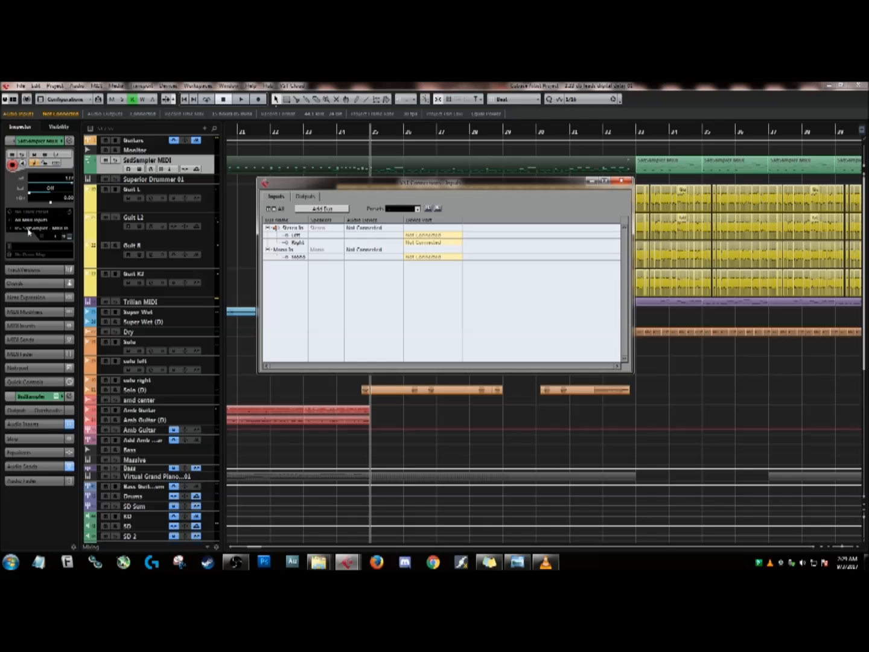
click(213, 203)
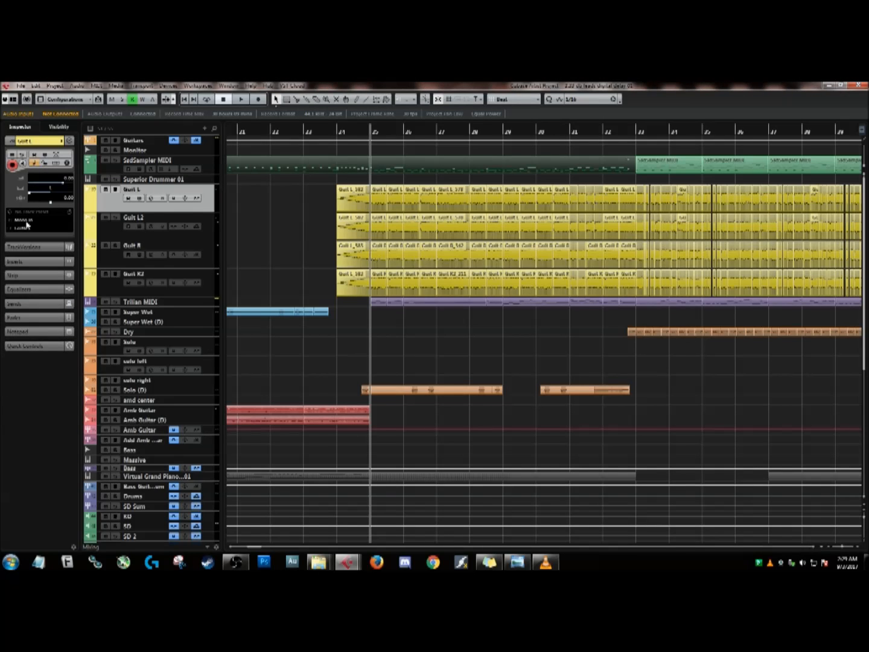
click(25, 226)
- Reopen VST Connections to inspect the port choices for Stereo In's left channel, and select the Mono In bus
click(172, 86)
click(188, 159)
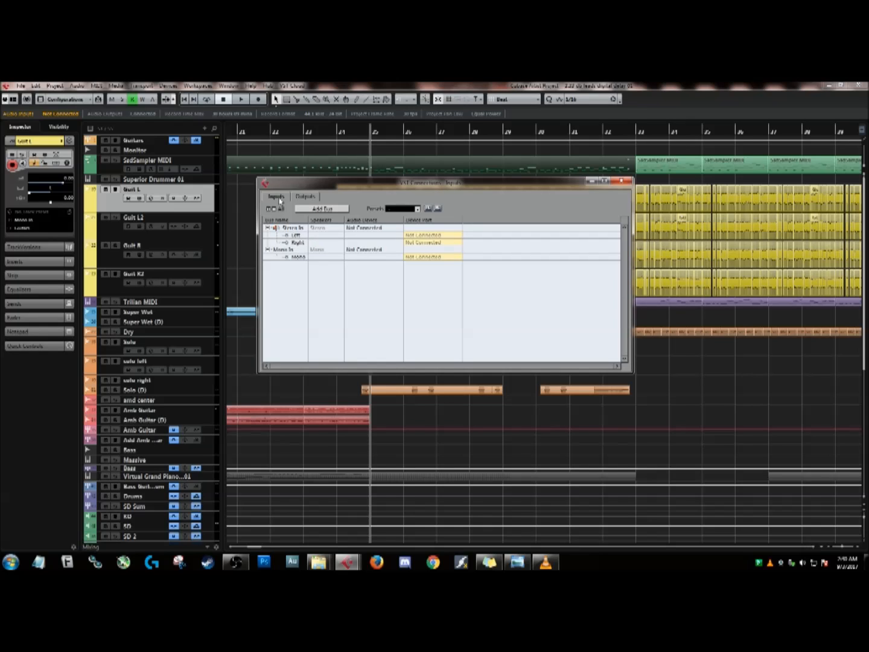
click(404, 235)
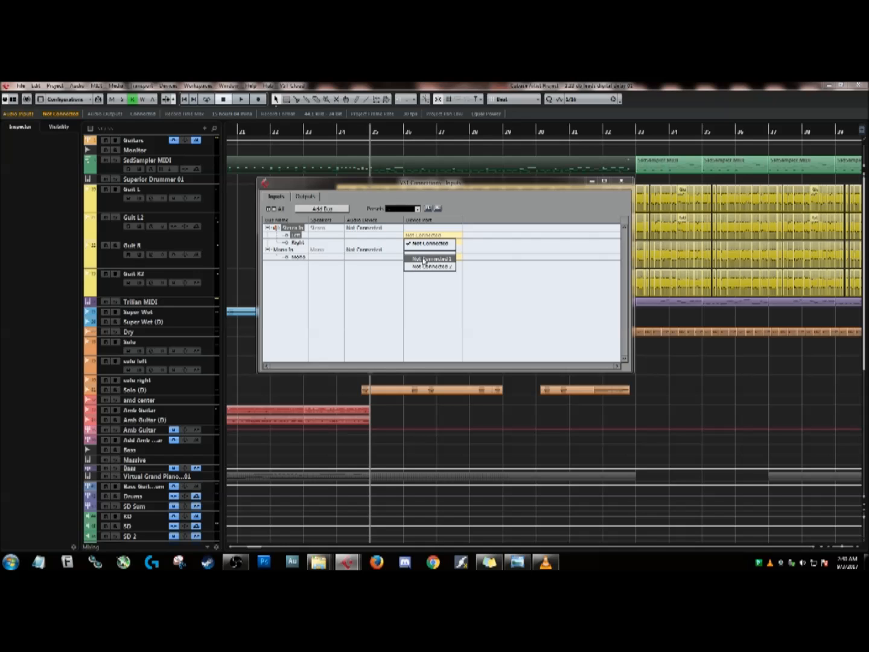
click(398, 295)
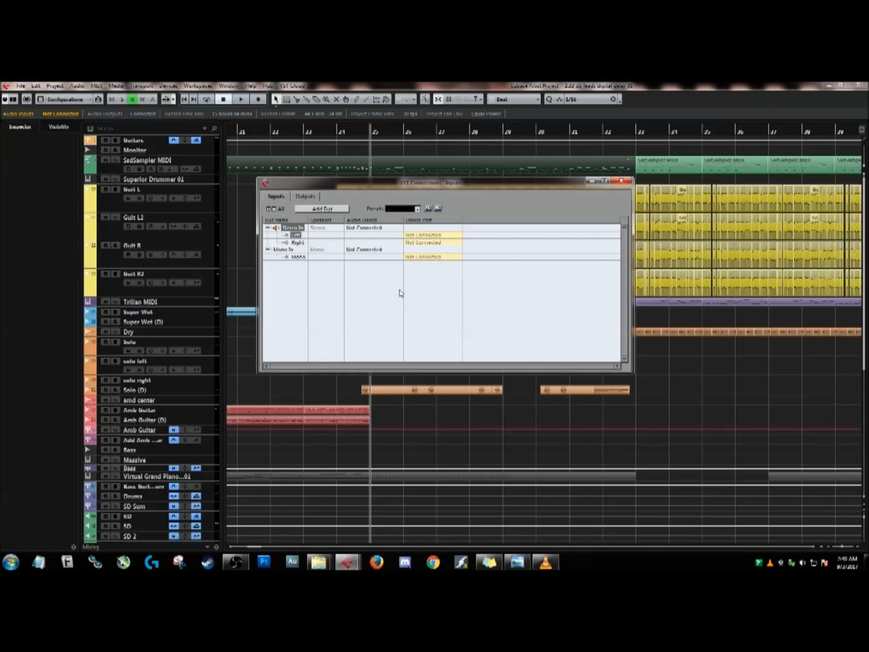
click(288, 250)
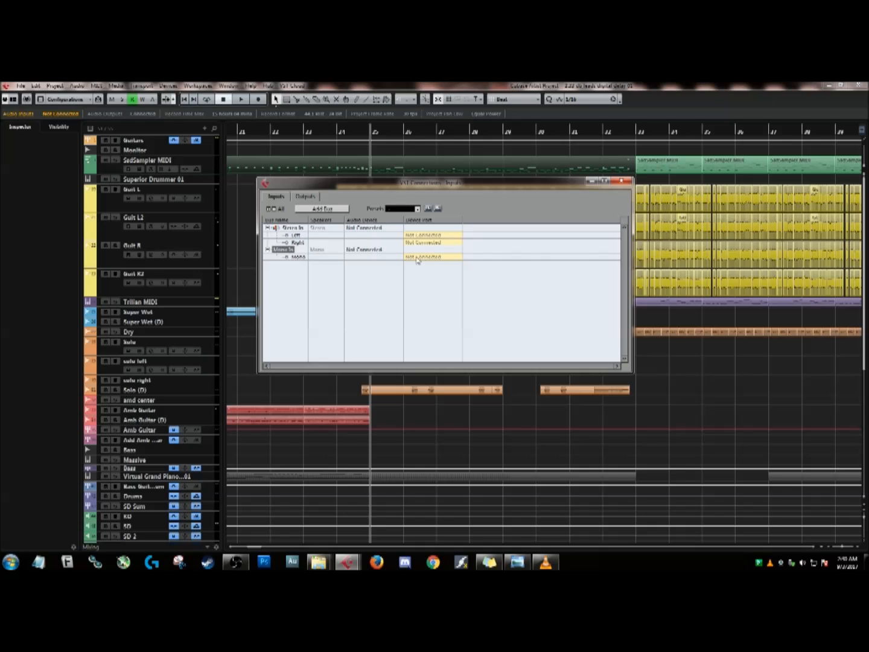
- Inspect the device port choices for the Mono In bus's channel and close VST Connections without changes
click(420, 258)
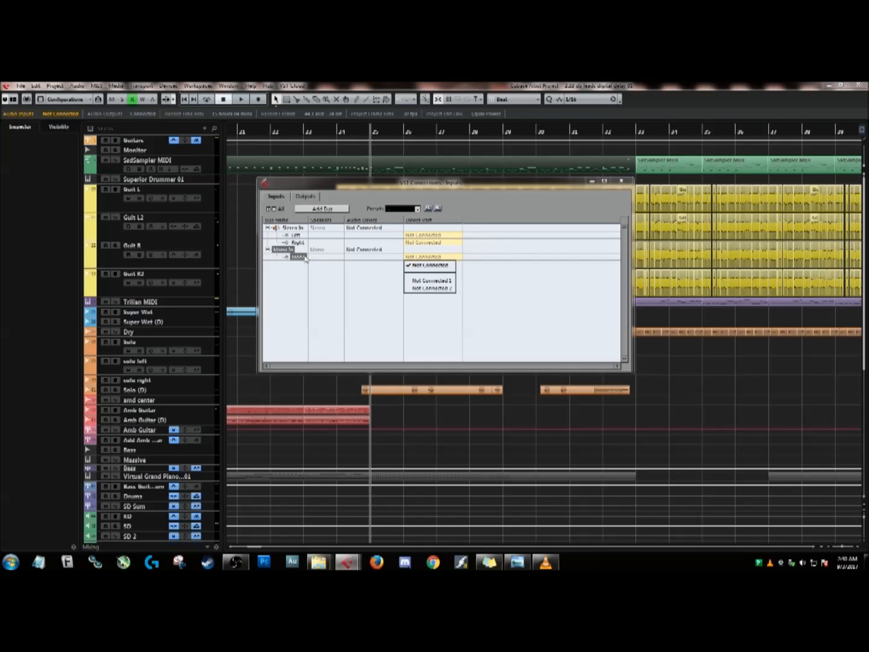
click(607, 186)
click(621, 181)
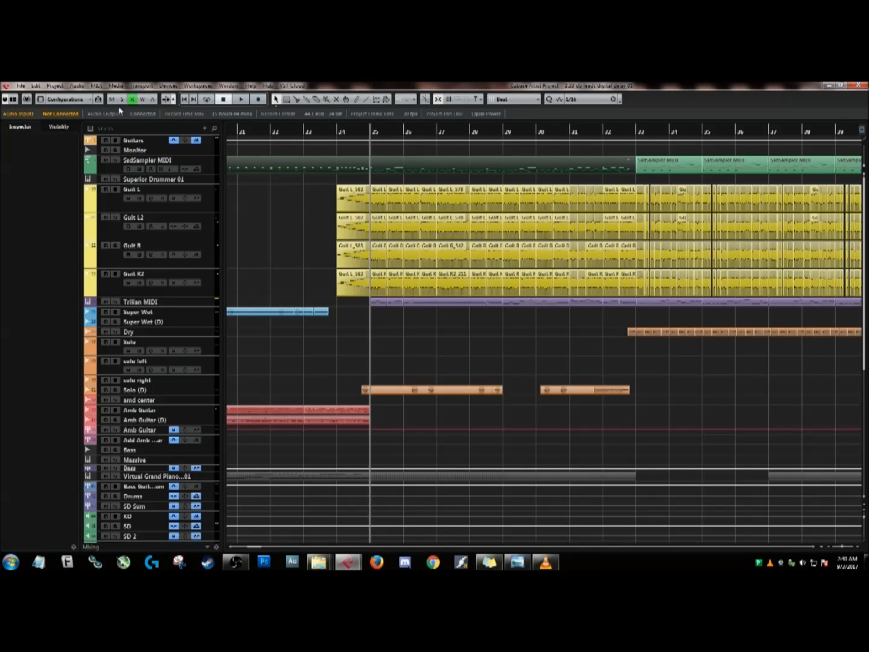
- Reopen VST Connections to view the Stereo Out bus's device port assignments, and close the window without changes
click(175, 86)
click(199, 161)
click(305, 197)
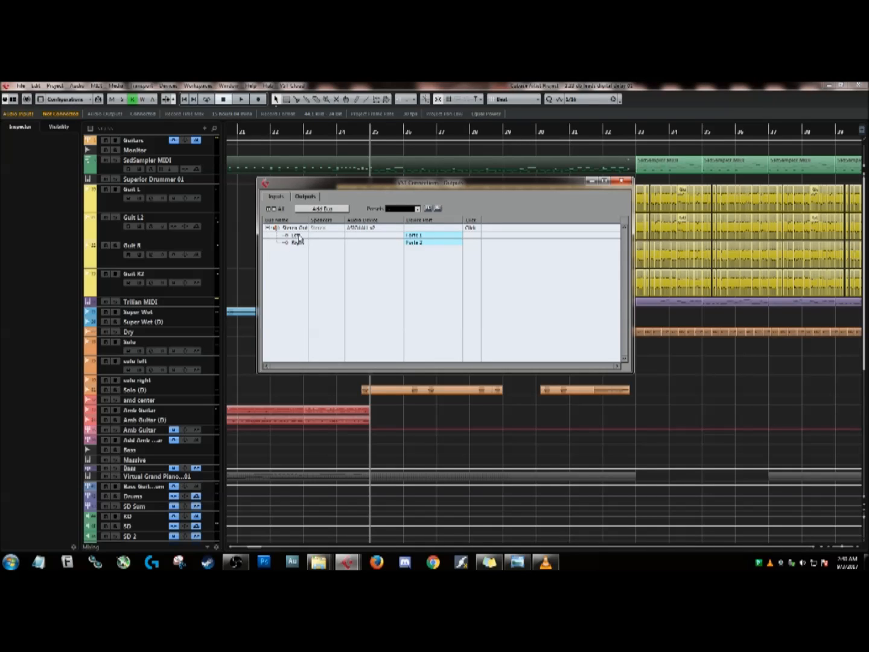
click(621, 181)
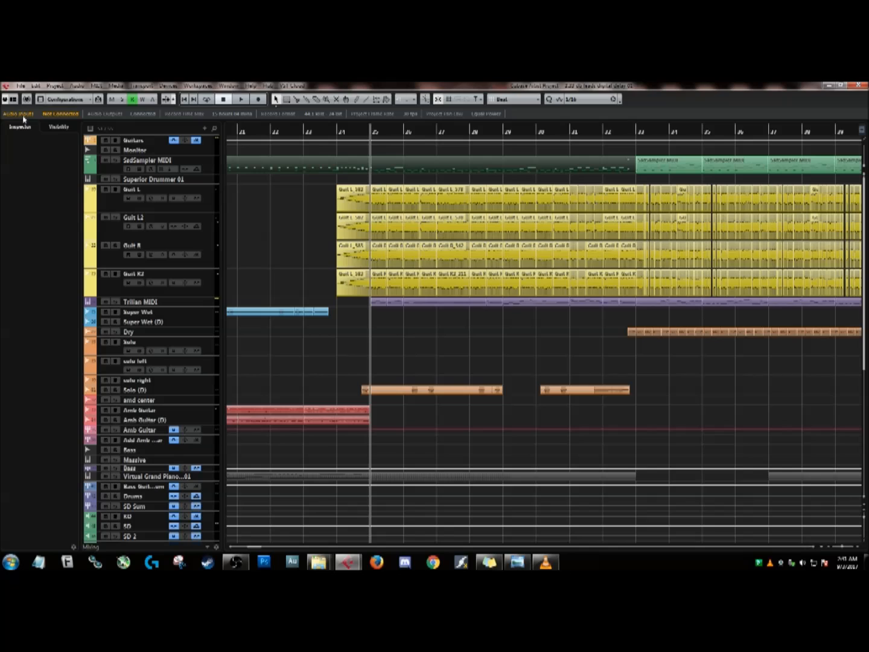
- Select the Guit L track and inspect its input bus choices and sends, keeping the Mono In input
click(50, 128)
click(36, 129)
click(207, 208)
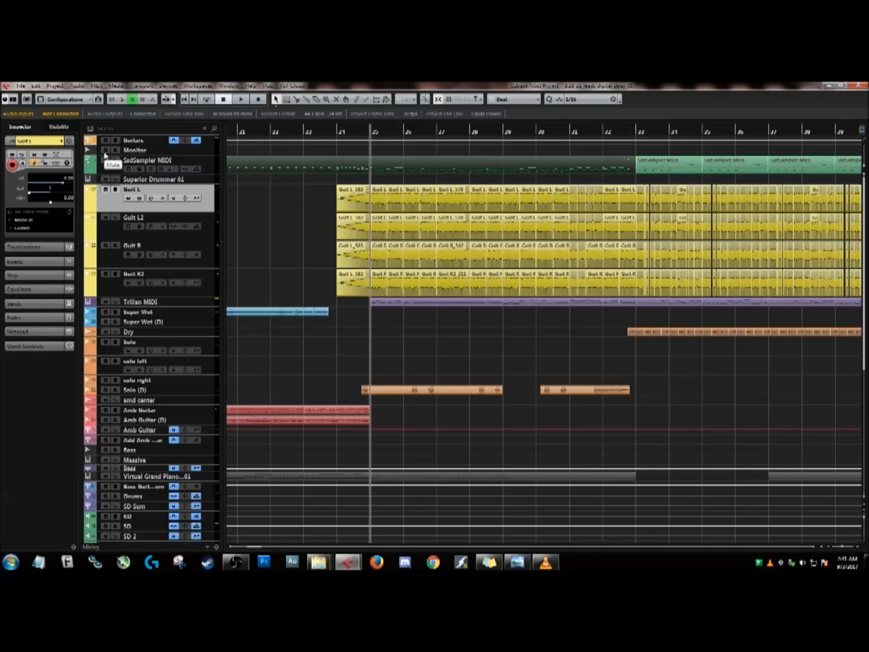
click(27, 227)
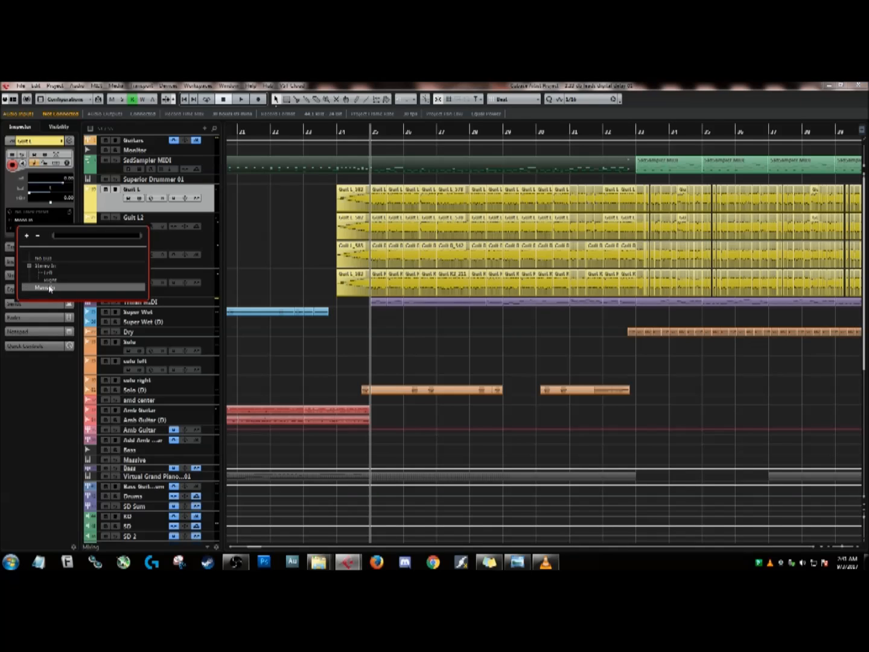
click(2, 235)
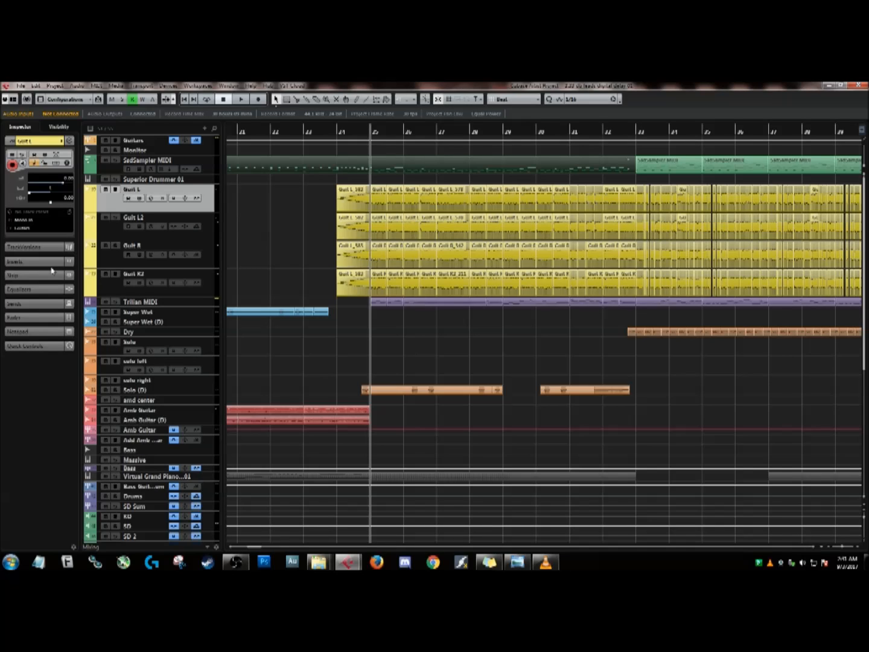
click(40, 303)
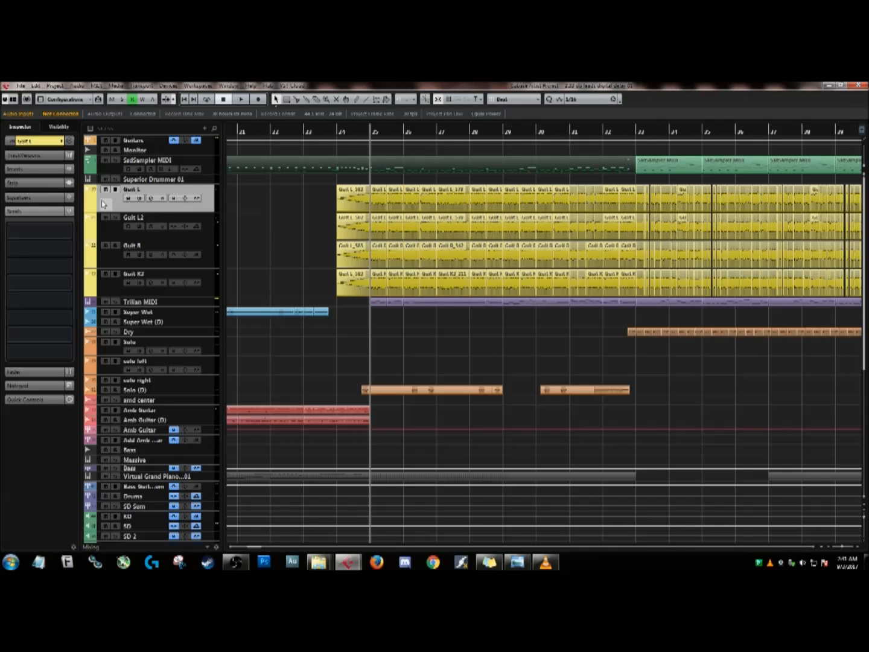
click(44, 143)
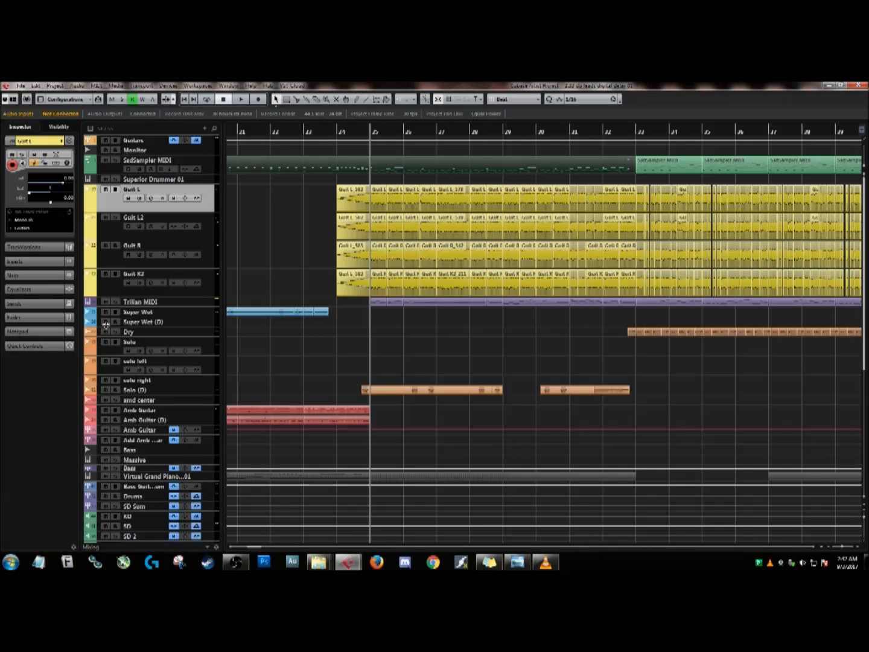
- Examine the sends of the KD drum channel and of the SD channel below it
scroll(159, 394, down, 5)
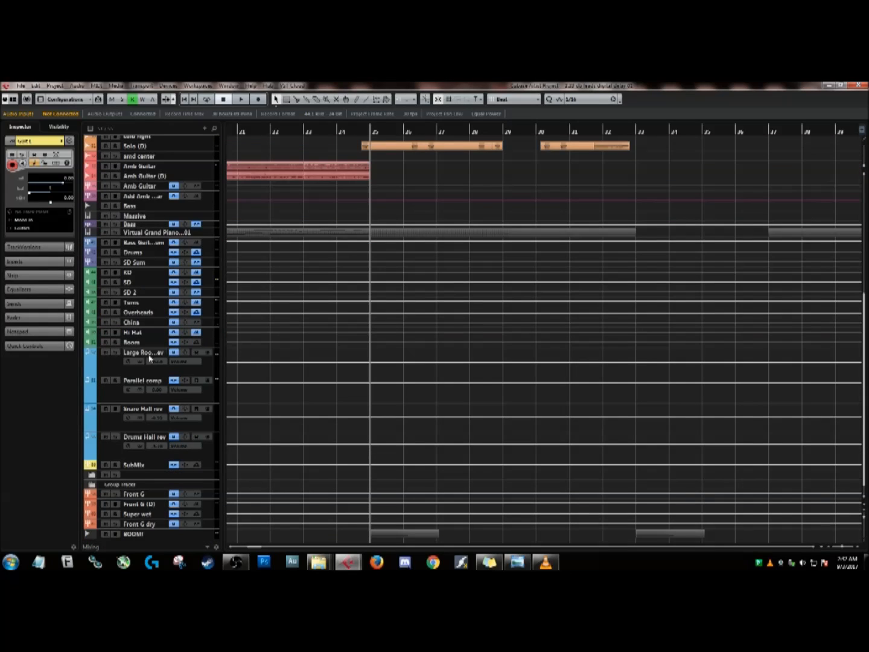
click(211, 275)
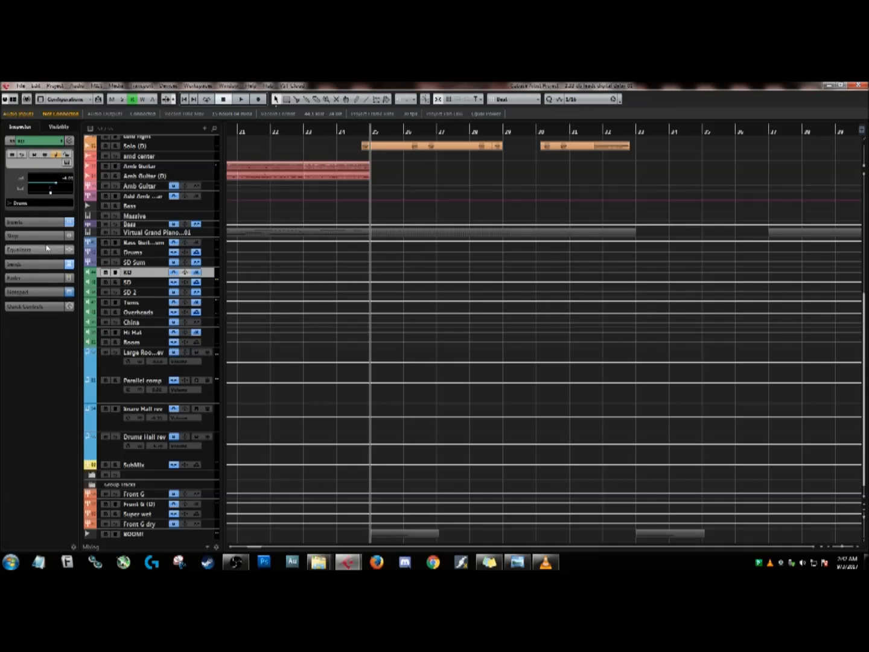
click(36, 263)
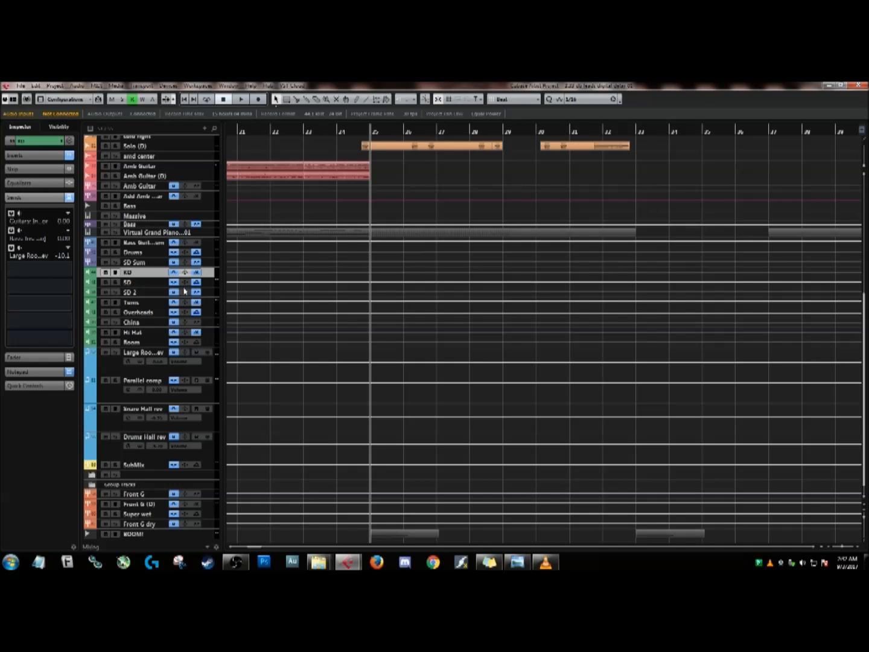
click(211, 283)
click(36, 140)
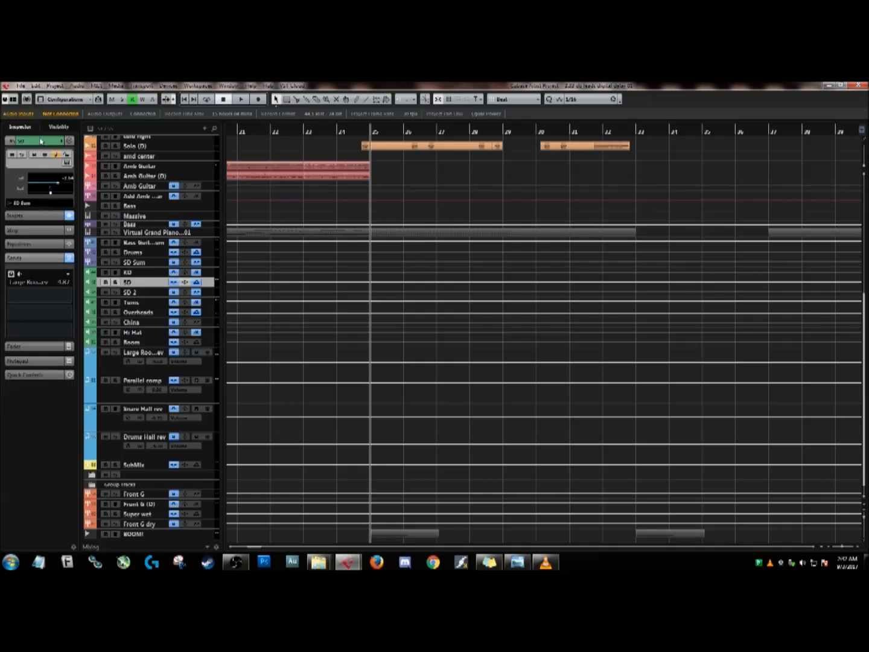
- Compare the output routing of the KD and SD drum channels, and view SD's insert effects
click(211, 274)
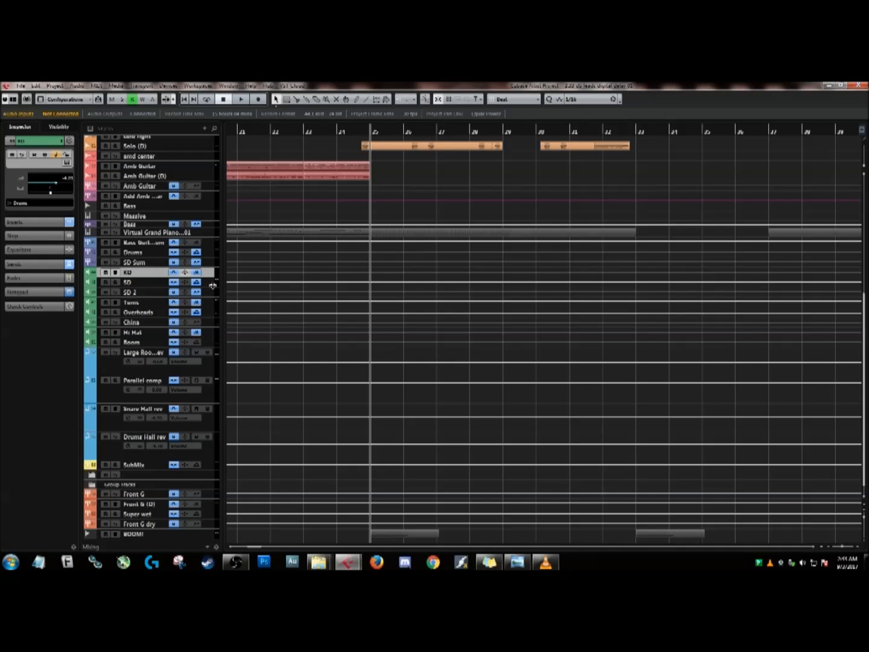
click(213, 283)
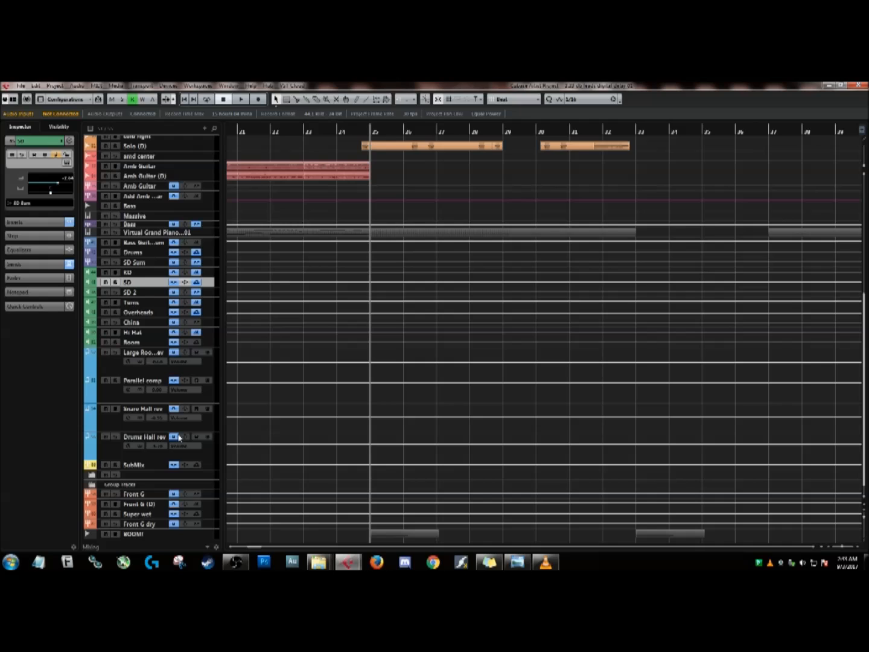
scroll(280, 370, up, 5)
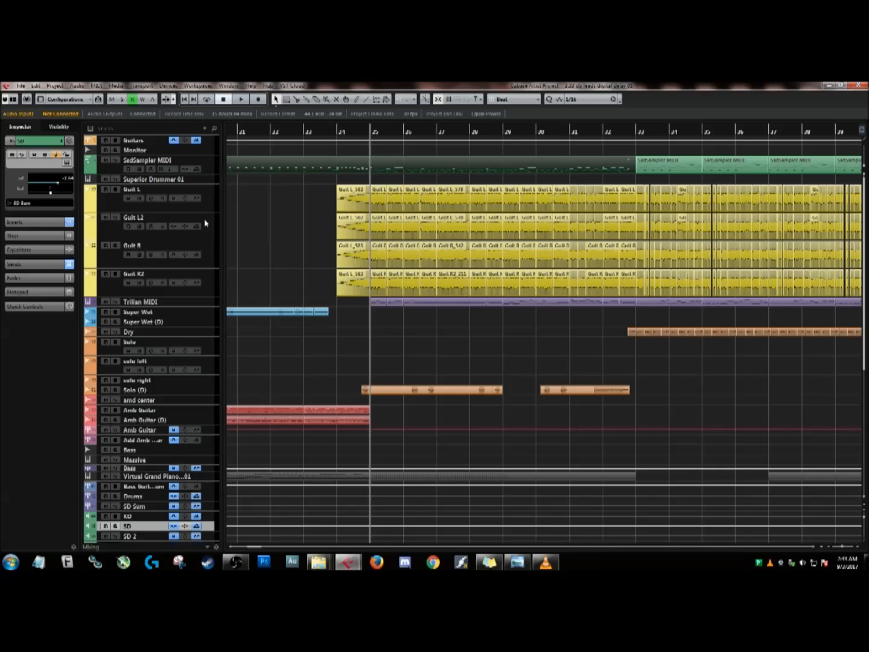
click(33, 223)
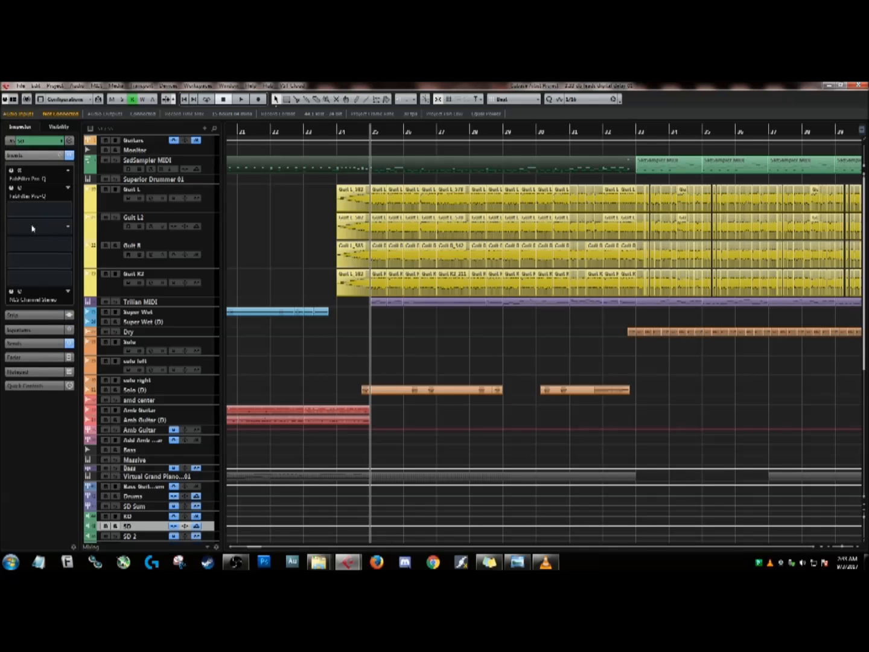
click(37, 157)
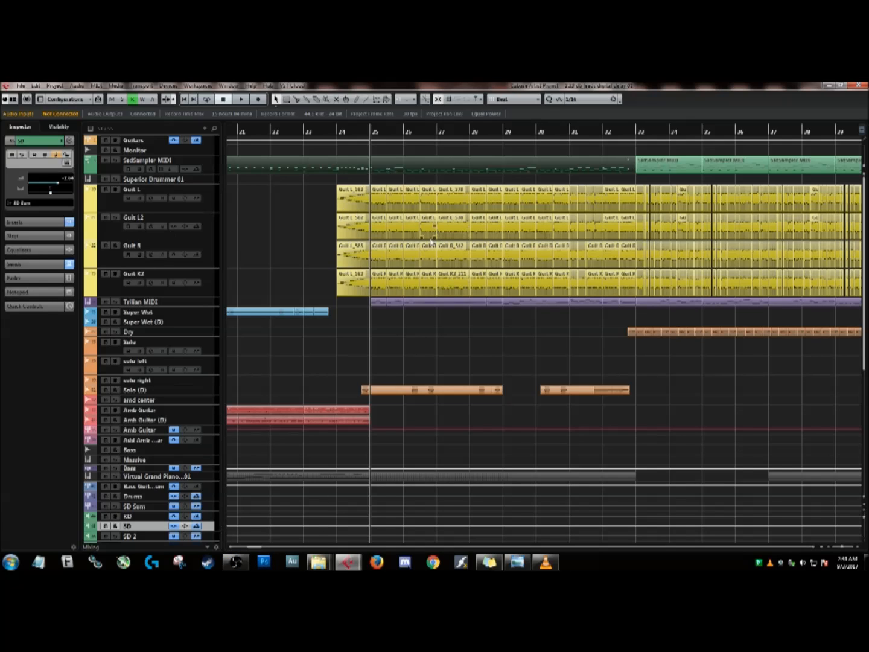
click(95, 85)
mouse_move(115, 85)
mouse_move(251, 86)
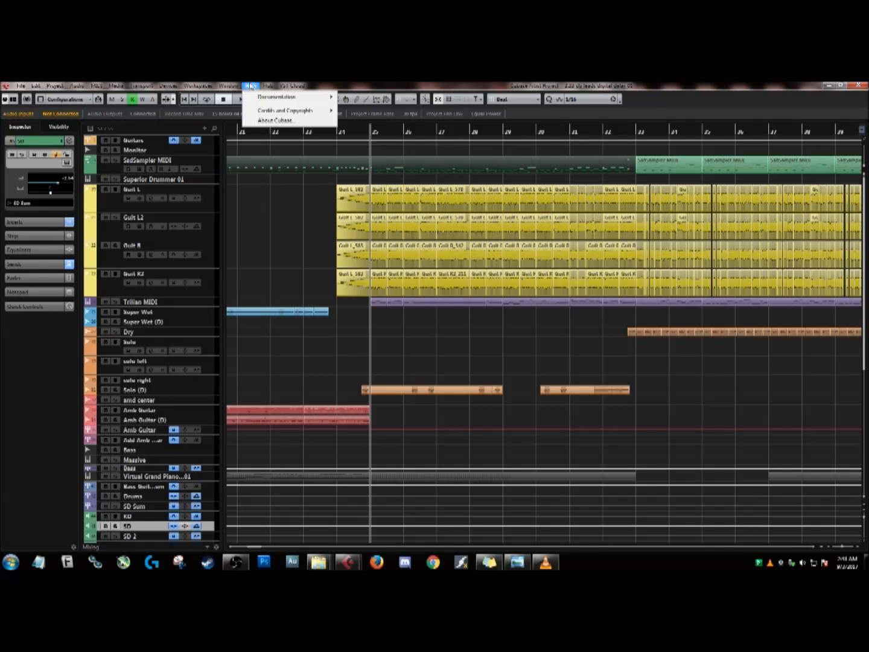
mouse_move(297, 86)
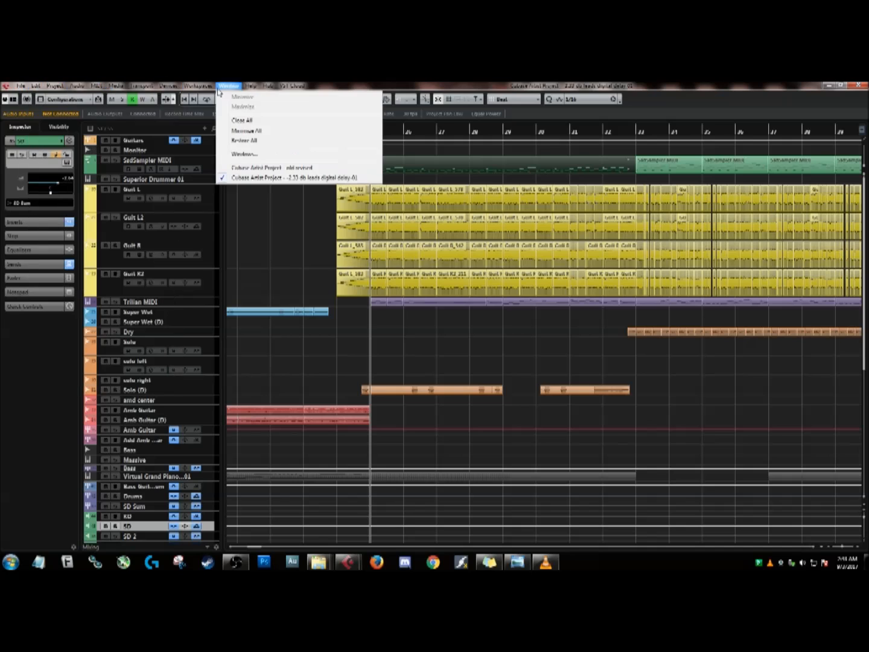
mouse_move(24, 89)
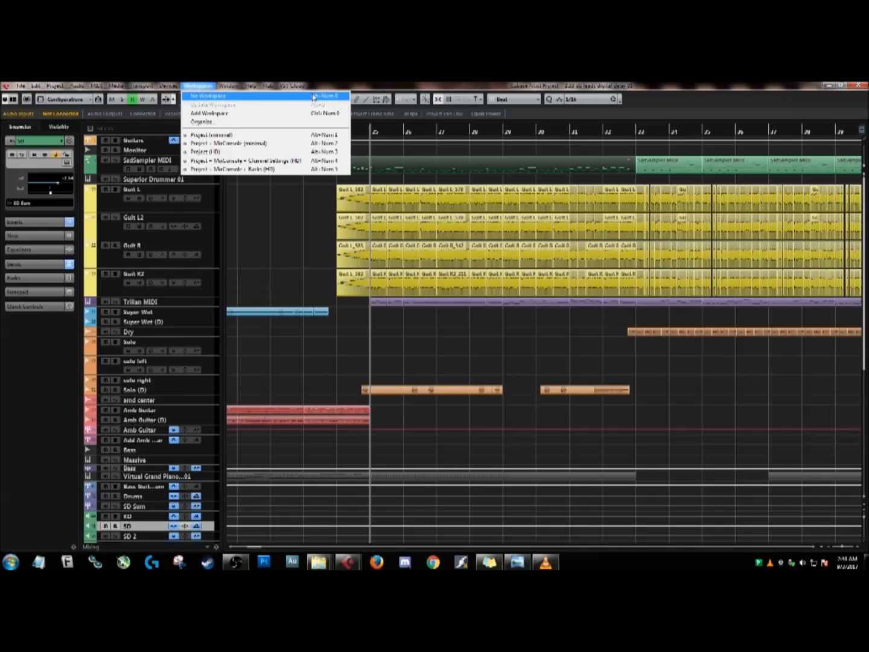
click(236, 87)
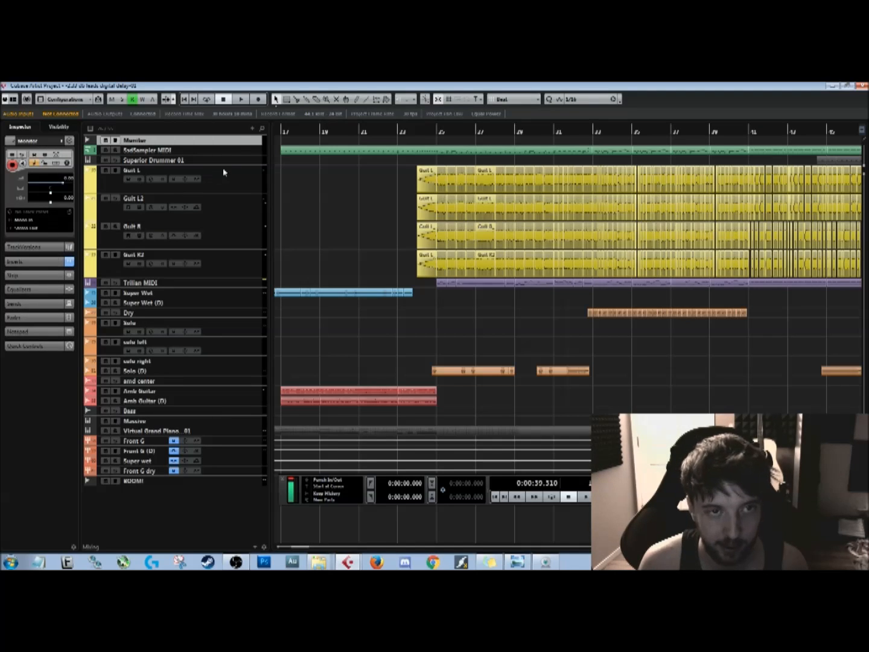
- Enlarge the SsdSampler MIDI track's row, view its Steven Slate Drums instrument window and close it
click(237, 152)
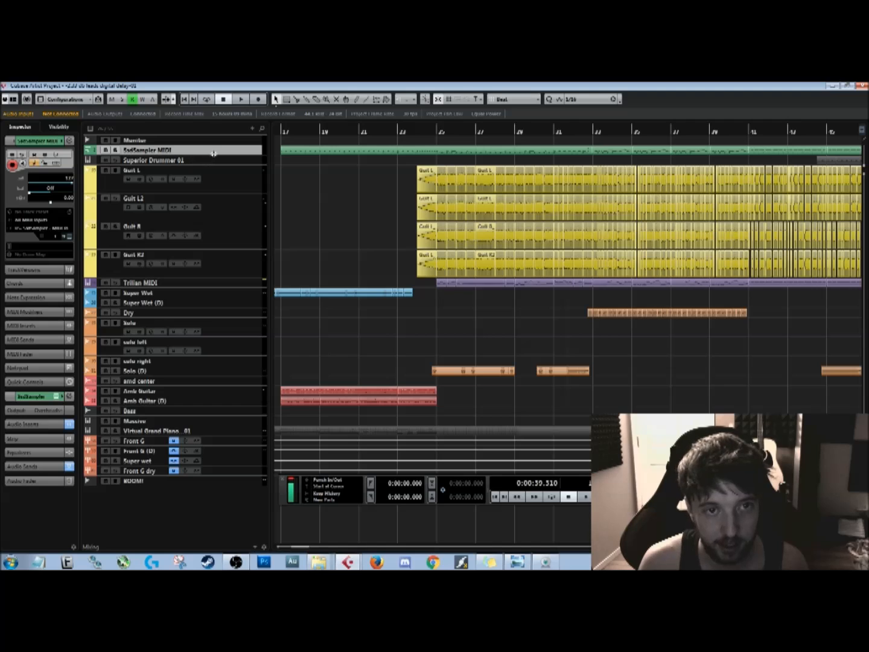
drag(213, 154, 214, 163)
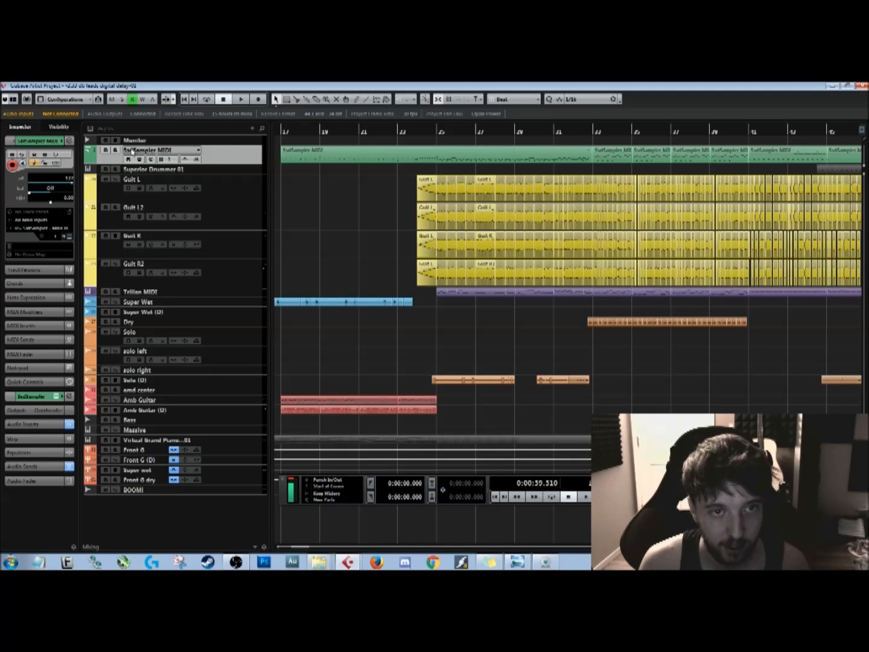
click(70, 237)
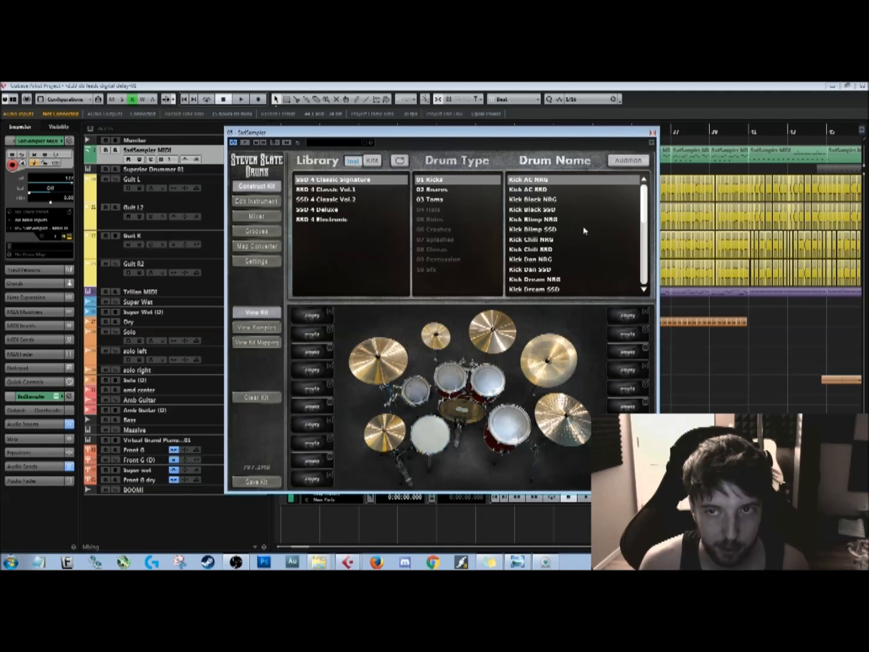
click(652, 132)
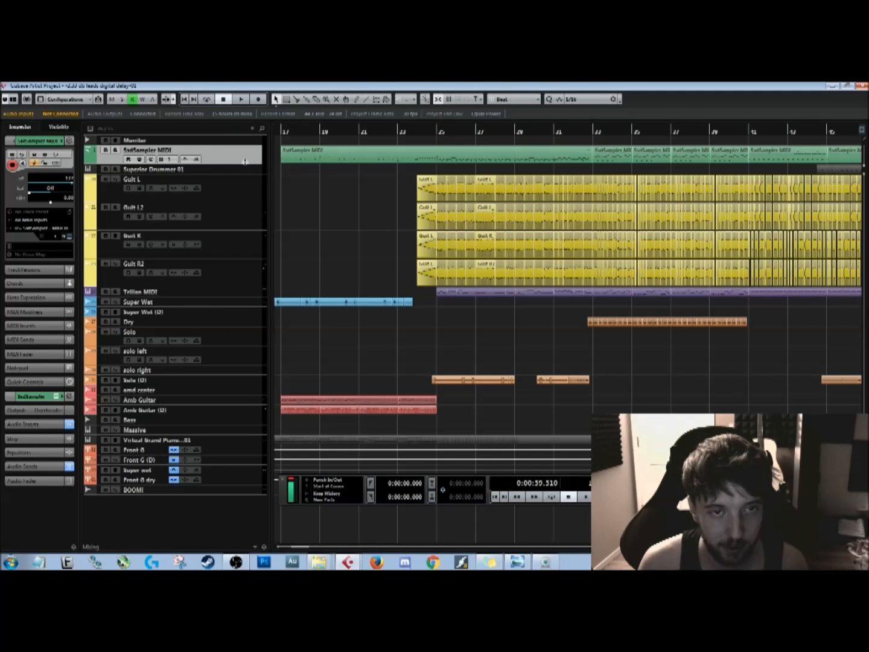
- Open the Superior Drummer 01 track's instrument, dismiss the sound path alert and view the Construct page
click(233, 170)
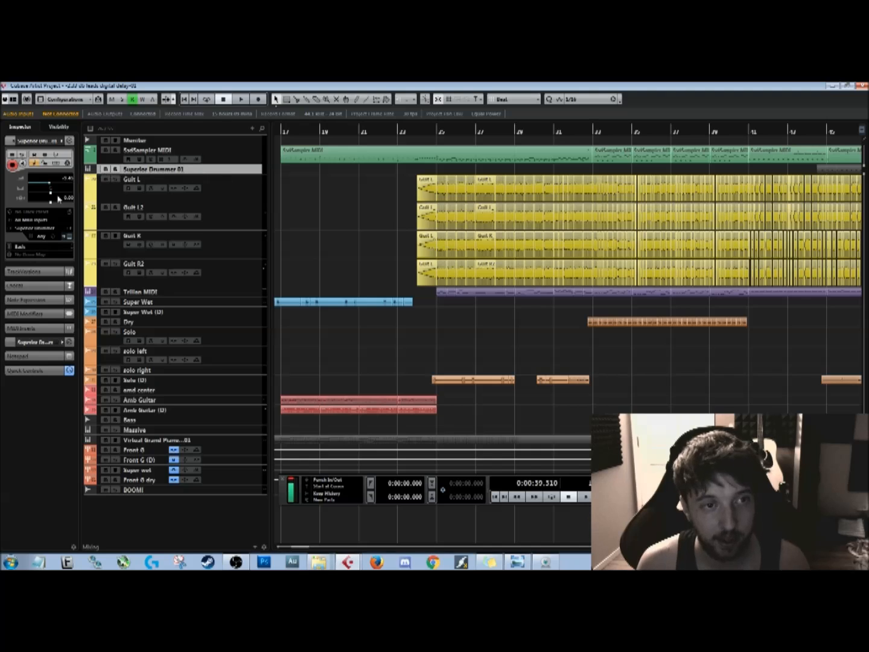
click(68, 237)
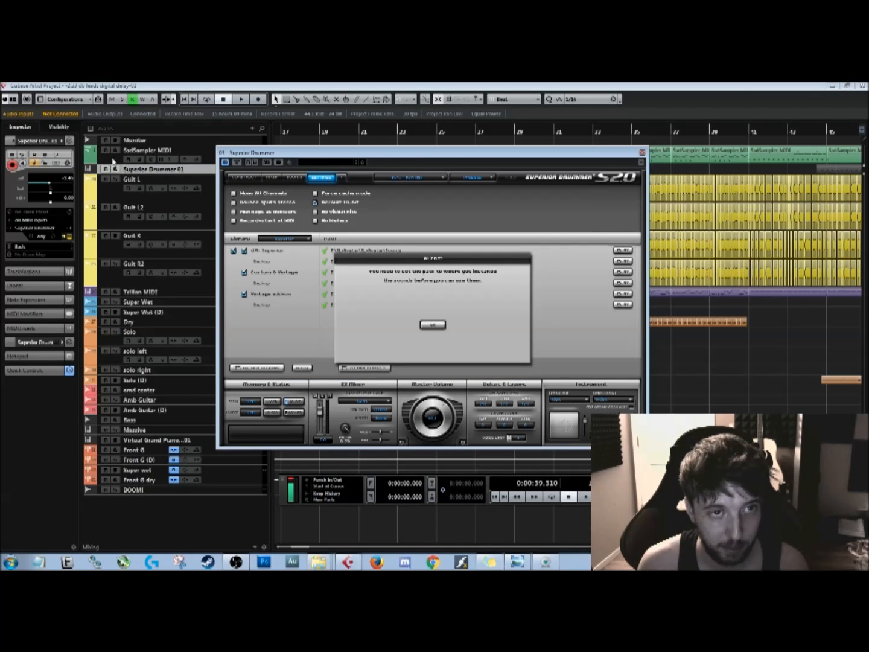
click(428, 325)
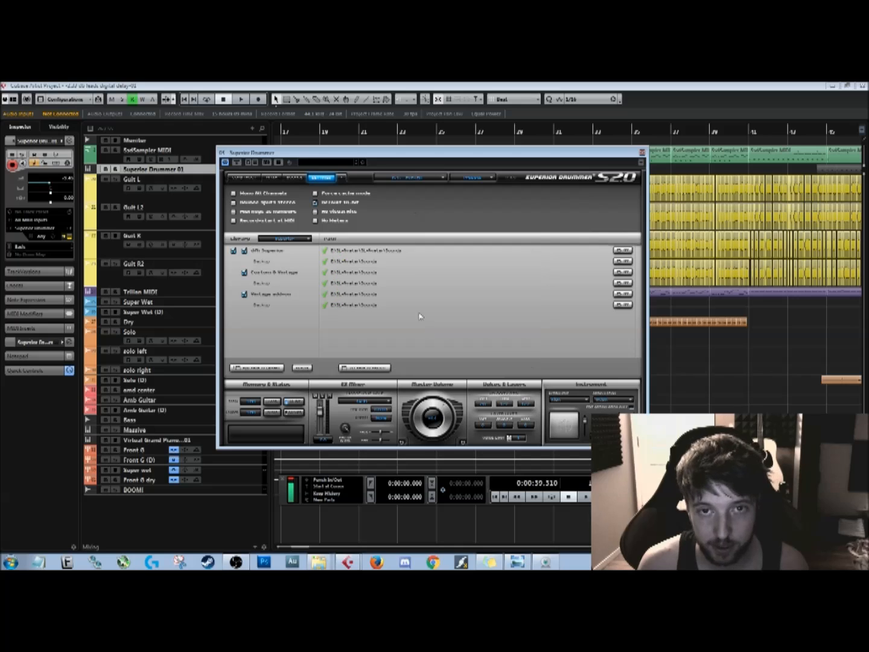
click(246, 178)
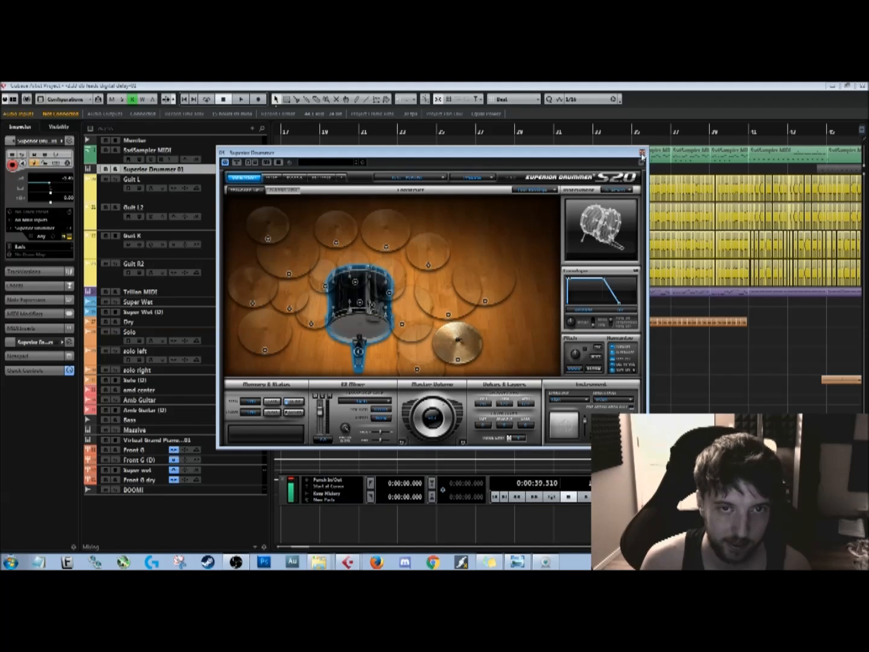
- Examine the channels and their outputs across Superior Drummer's mixer, and close the instrument window
click(276, 178)
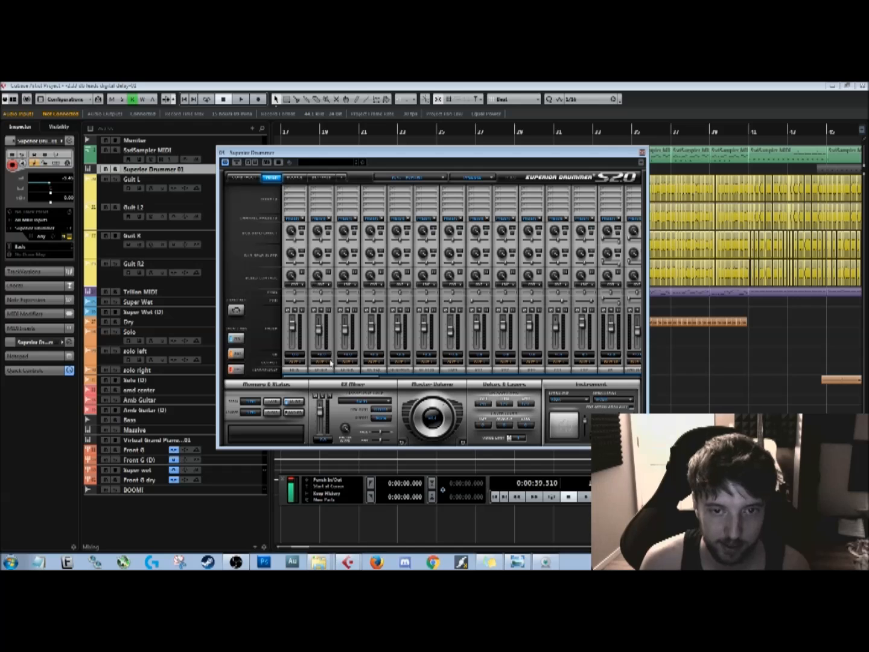
mouse_move(323, 377)
mouse_down()
mouse_move(590, 388)
mouse_move(324, 380)
mouse_up()
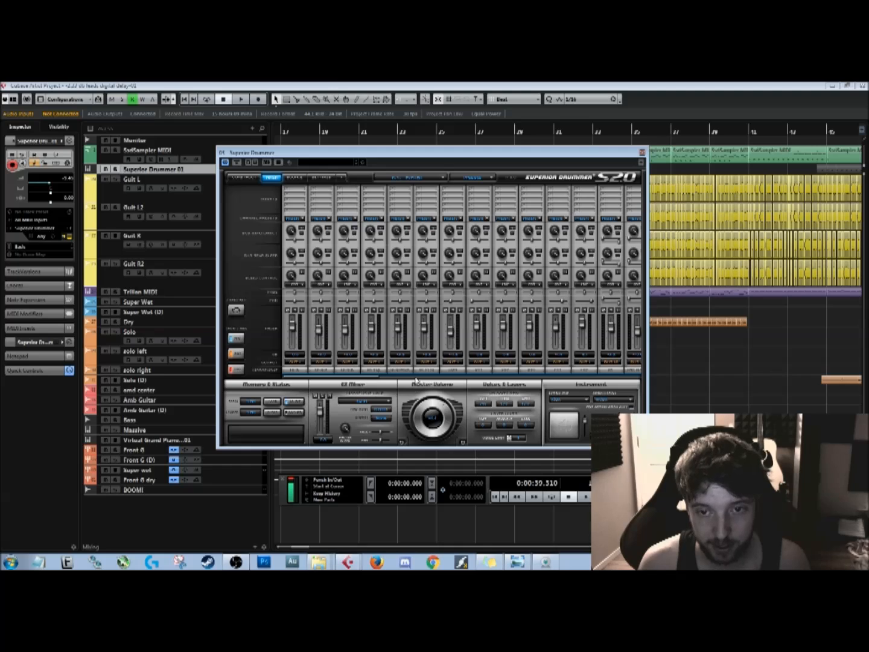
drag(350, 379, 428, 371)
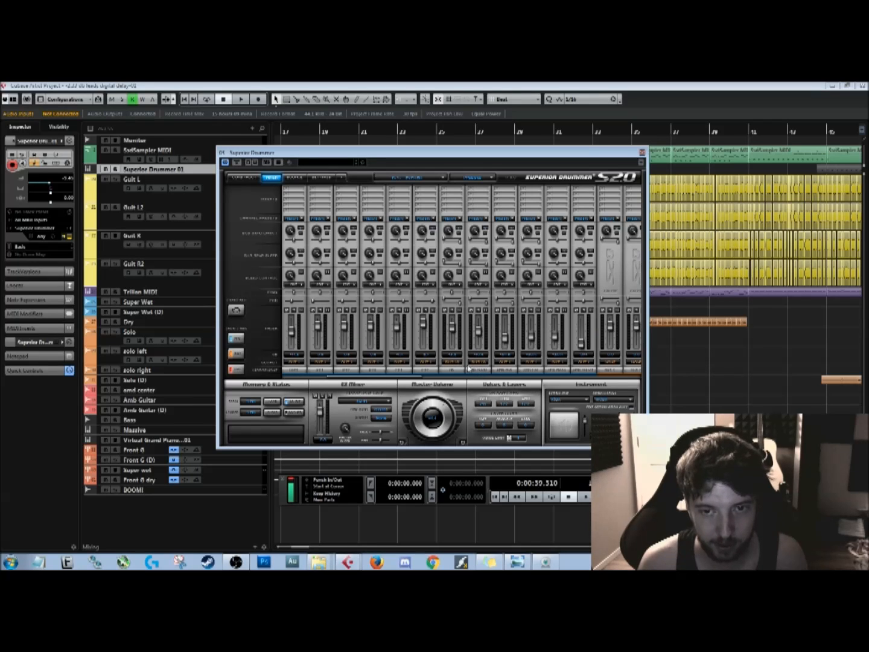
drag(379, 375, 502, 385)
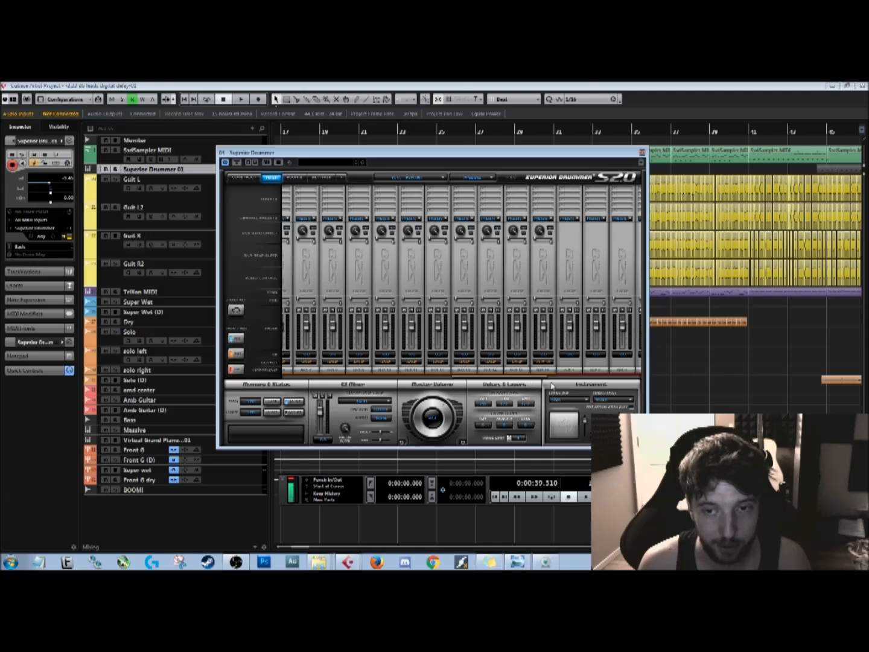
click(642, 152)
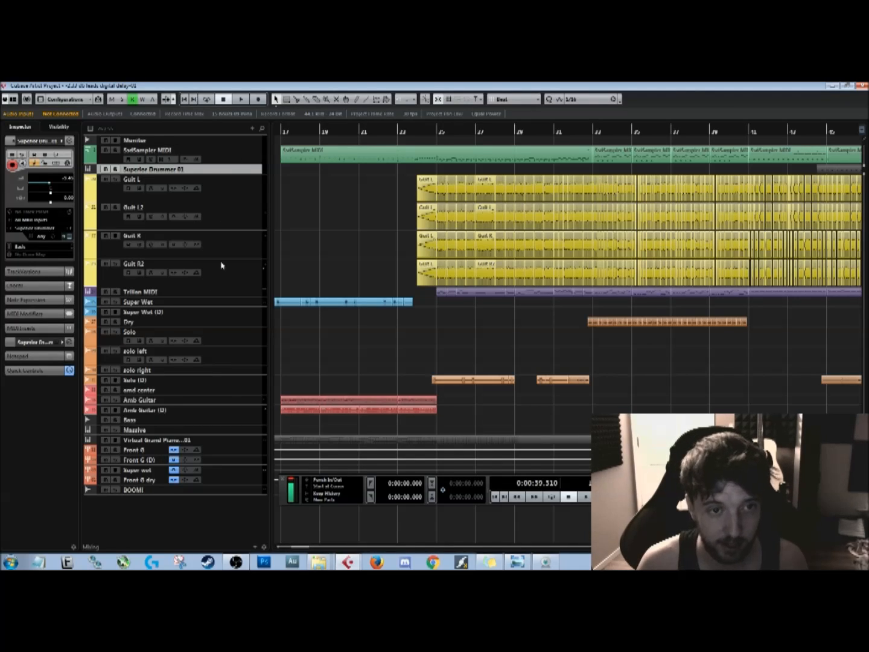
- View the Trilian bass instrument loaded on the Trilian MIDI track and close its window
click(233, 292)
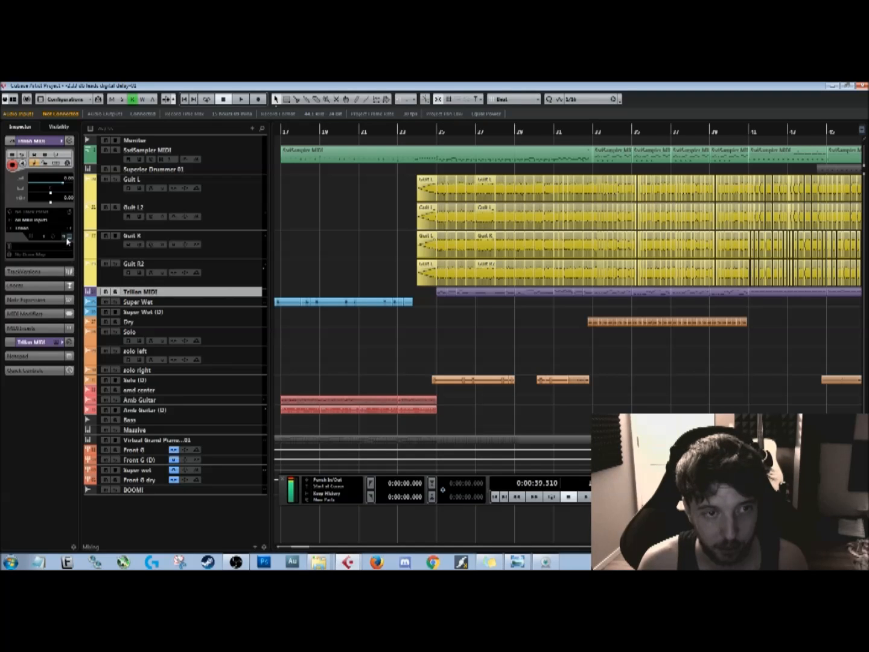
double_click(211, 293)
drag(344, 402, 316, 188)
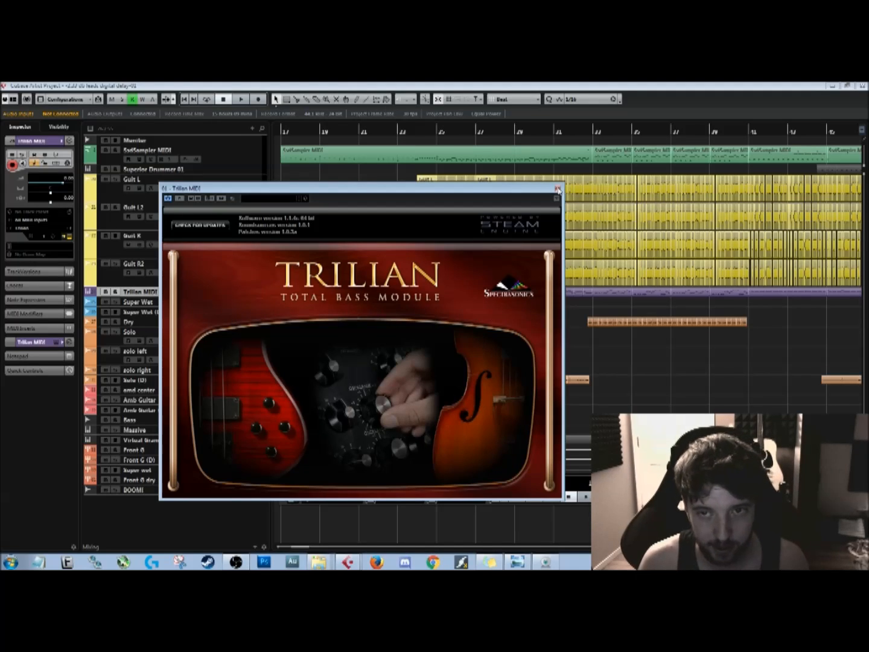
click(557, 187)
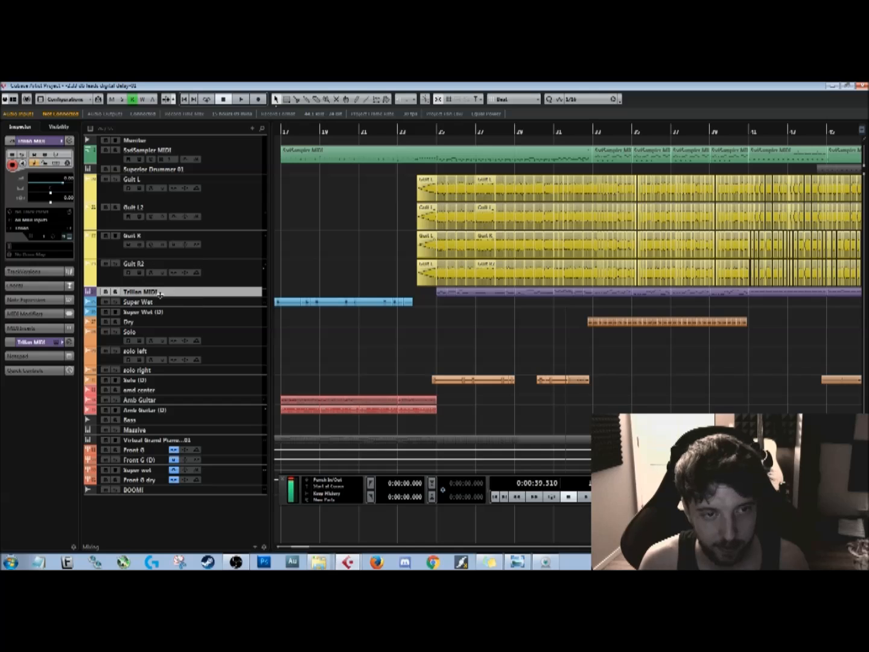
- Draw an empty MIDI part on the Trilian MIDI track from bar 17 to about bar 23
click(486, 292)
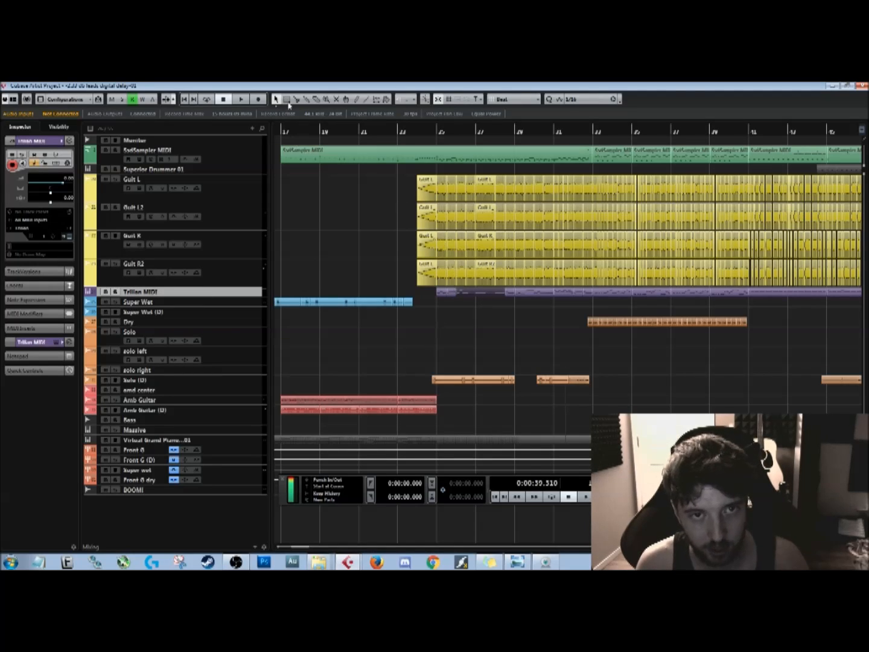
click(356, 100)
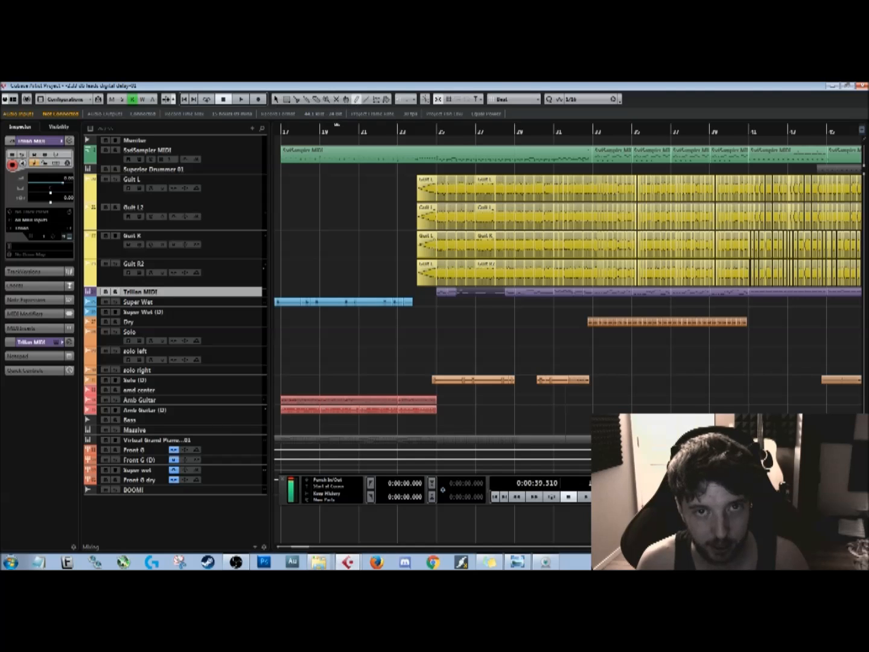
drag(287, 290, 408, 292)
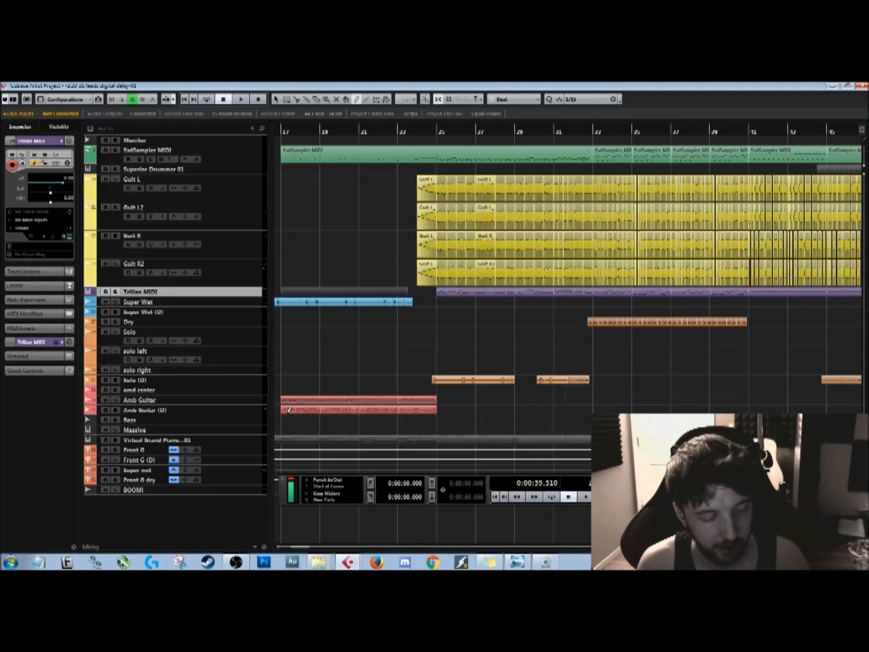
key(1)
- Open the empty part in the Key Editor and draw a long note from bar 17 to about bar 21
double_click(338, 292)
click(70, 101)
drag(120, 322, 367, 322)
key(1)
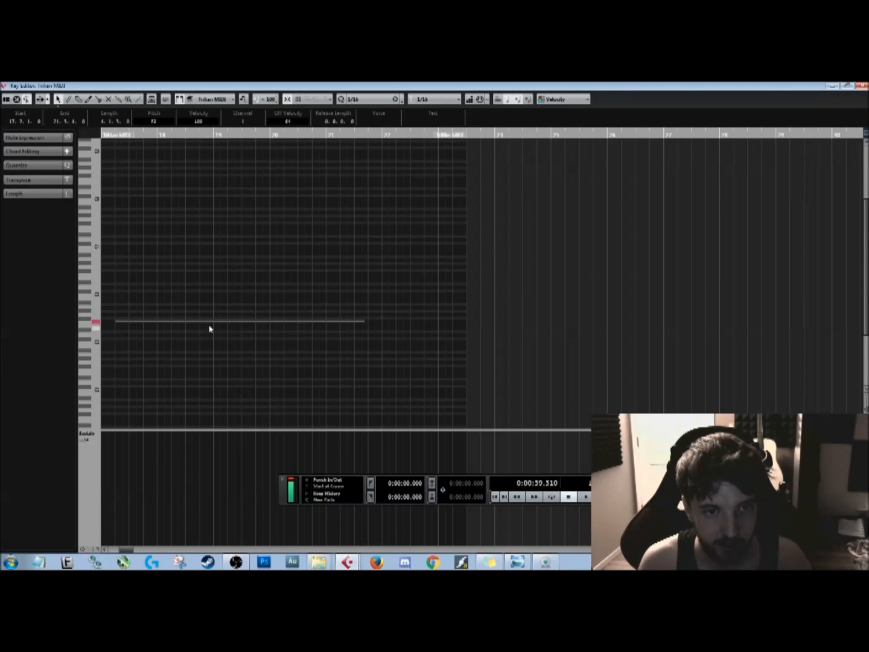
- Transpose the drawn bass note to A1 and shorten it to a brief note within bar 17
scroll(213, 422, down, 1)
drag(213, 434, 216, 352)
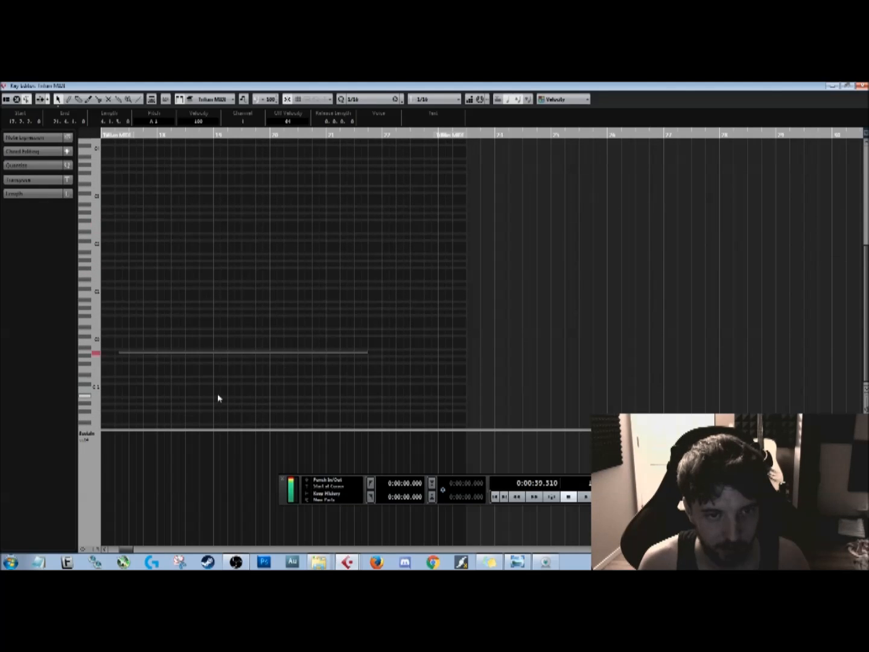
drag(366, 351, 124, 362)
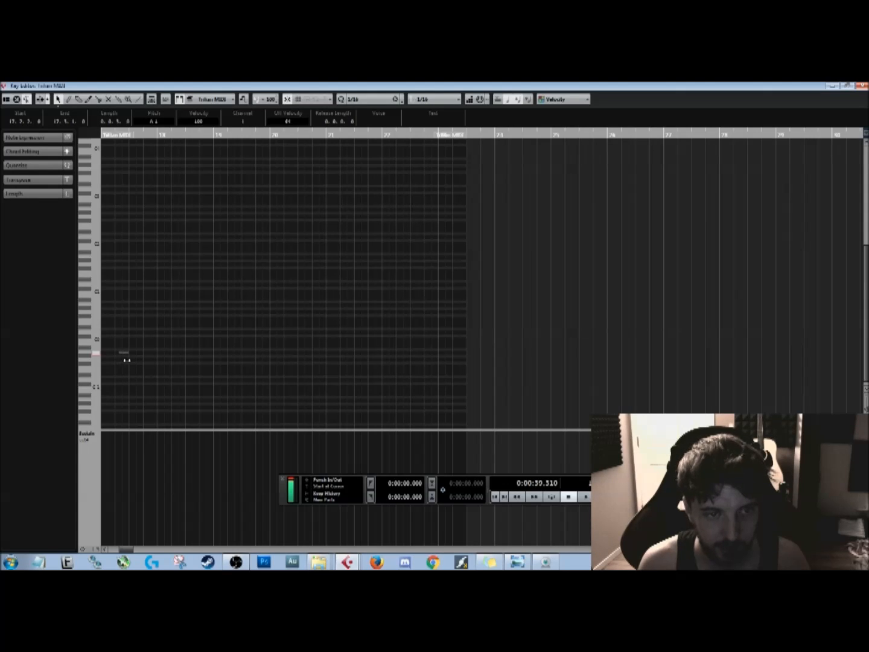
- View the Key Editor's quantize presets and length quantize options, and close the editor
click(382, 101)
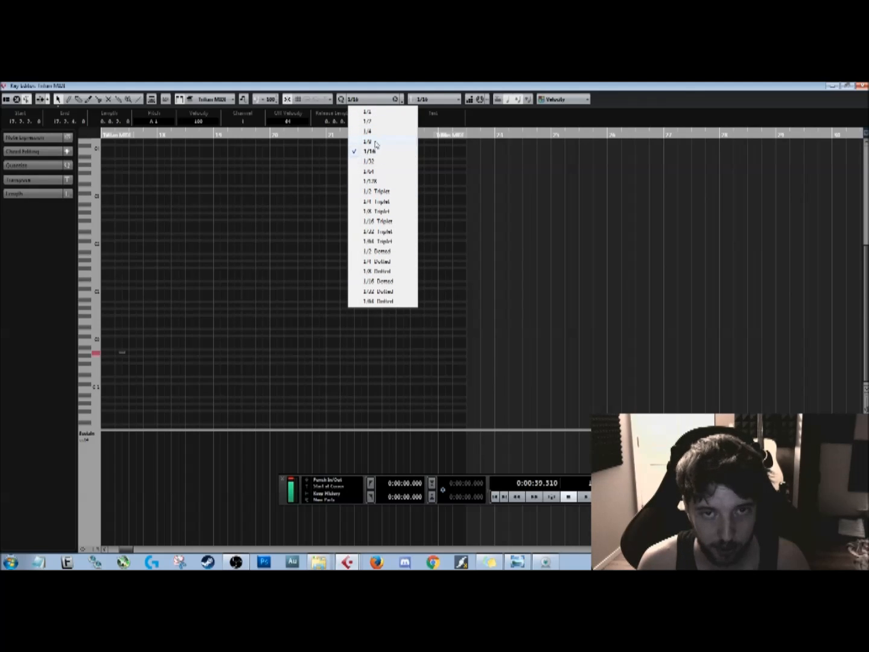
click(410, 100)
click(432, 100)
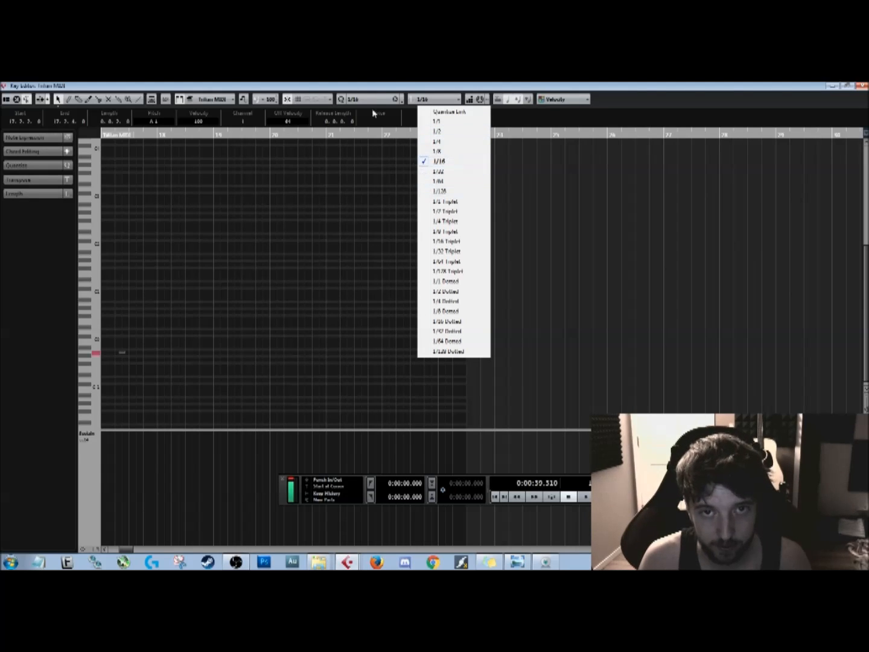
click(350, 83)
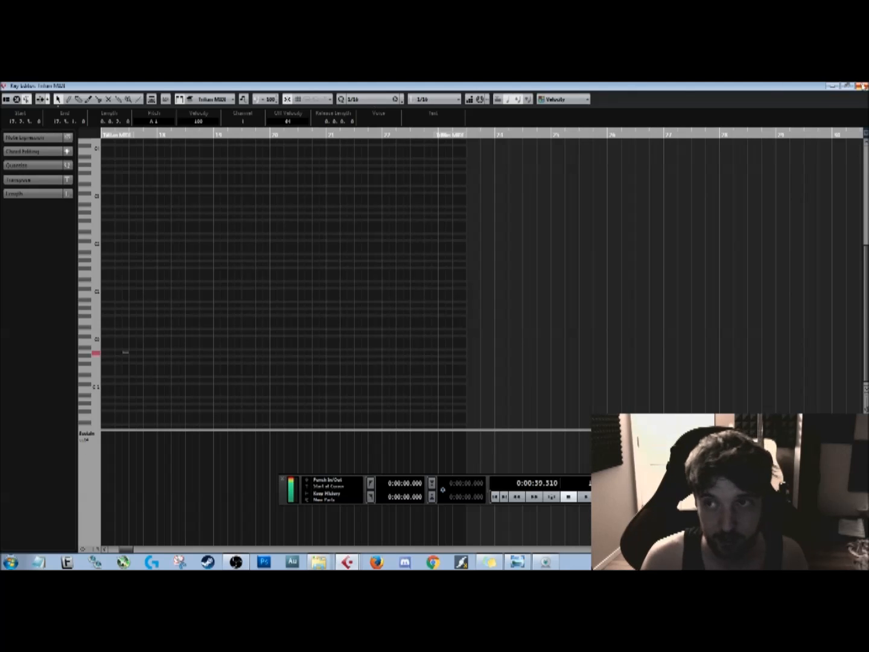
click(859, 85)
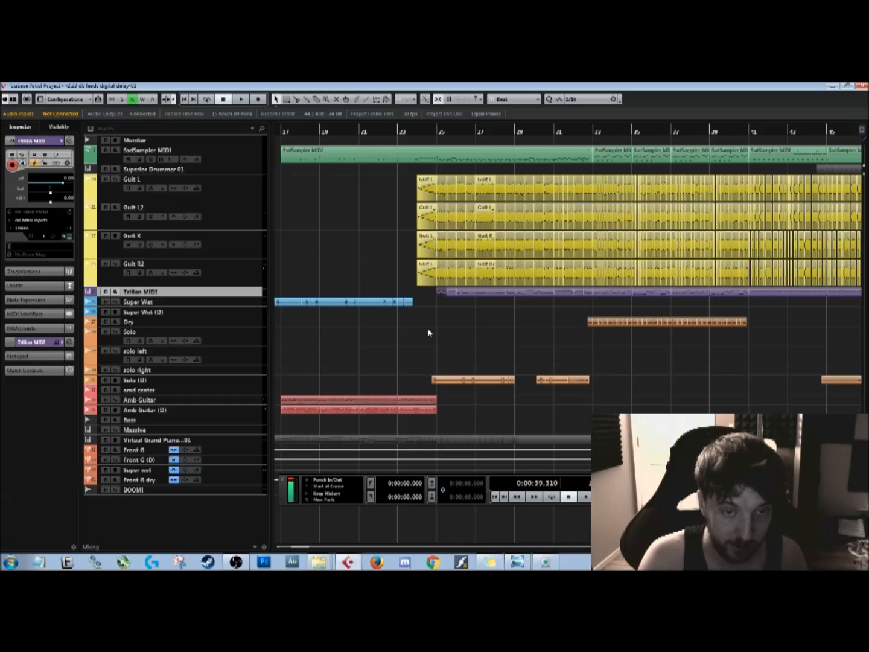
- Compare the input and output routing of the Super Wet and Super Wet (D) tracks
click(247, 306)
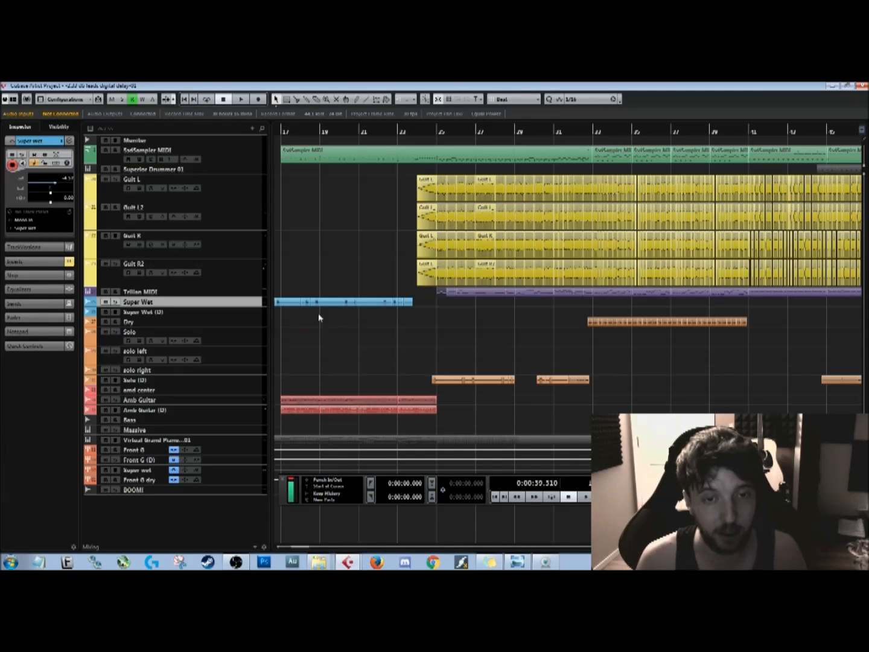
click(225, 313)
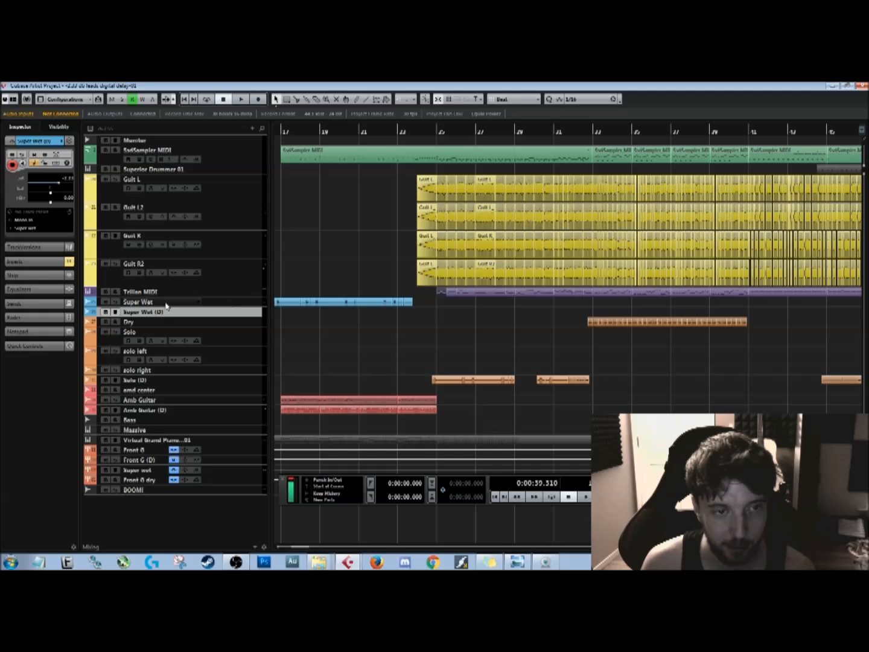
click(246, 303)
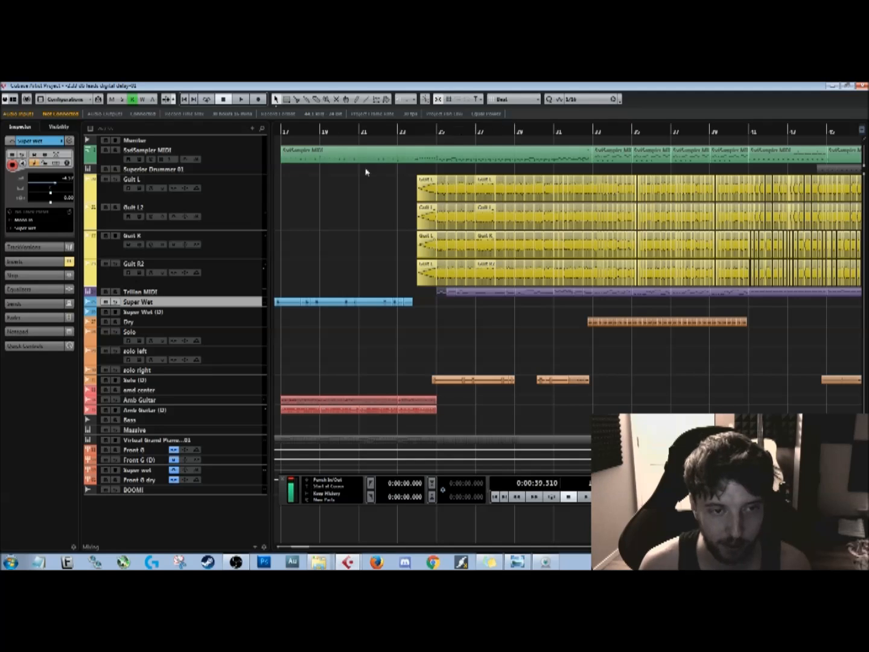
- Check the routing of the Dry and Solo tracks and view the solo events across the whole project
click(244, 322)
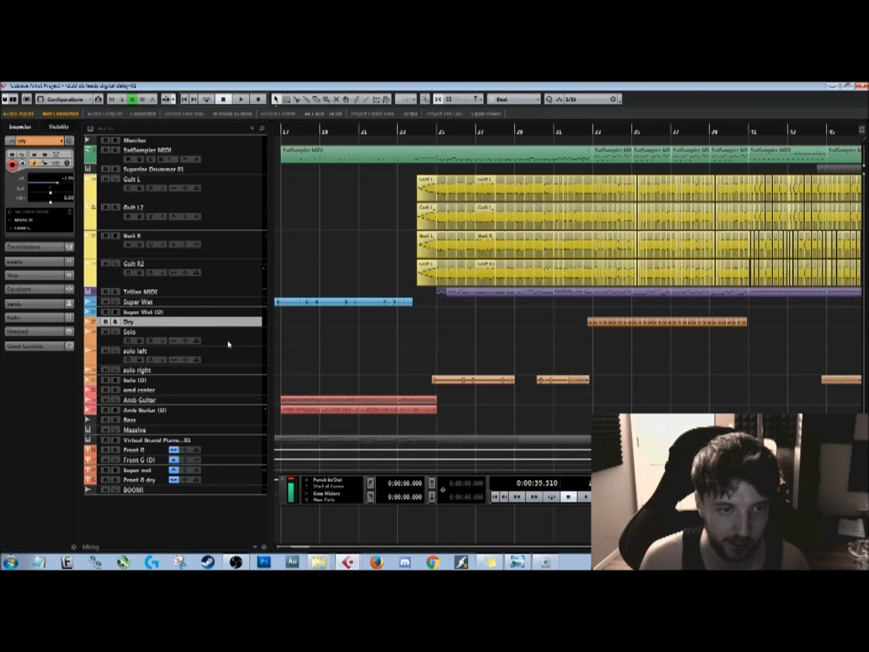
click(248, 337)
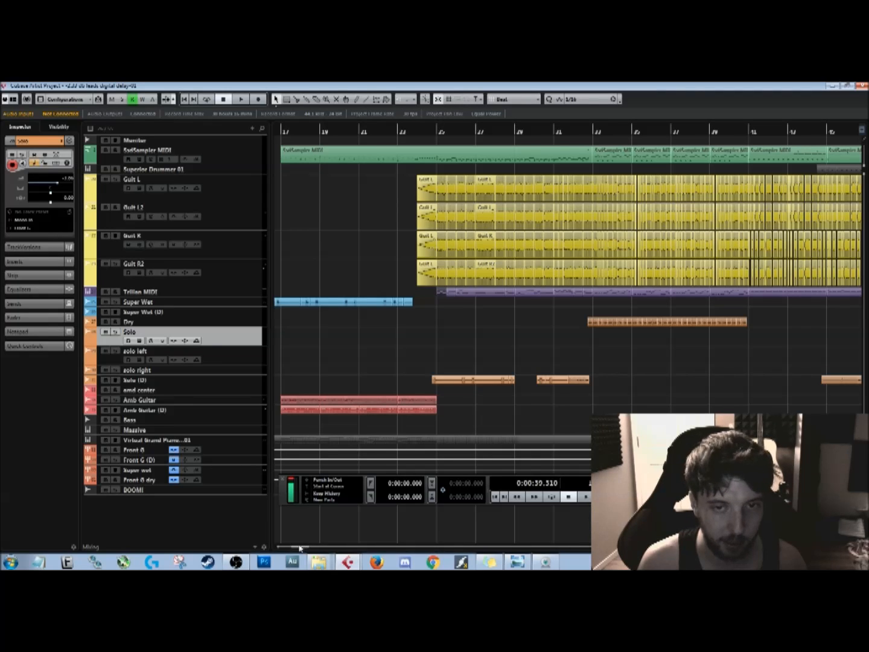
drag(299, 548, 315, 547)
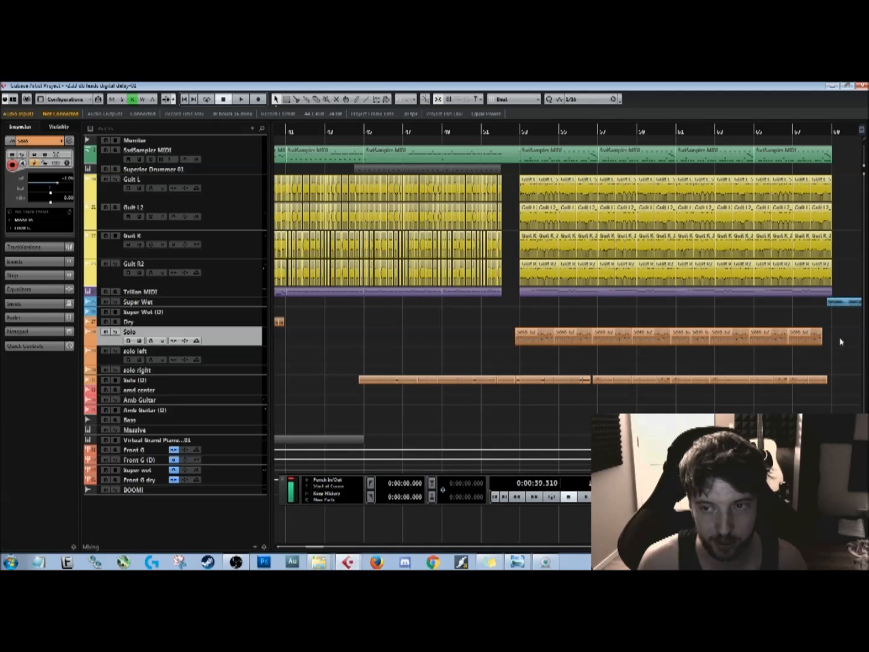
scroll(440, 385, down, 5)
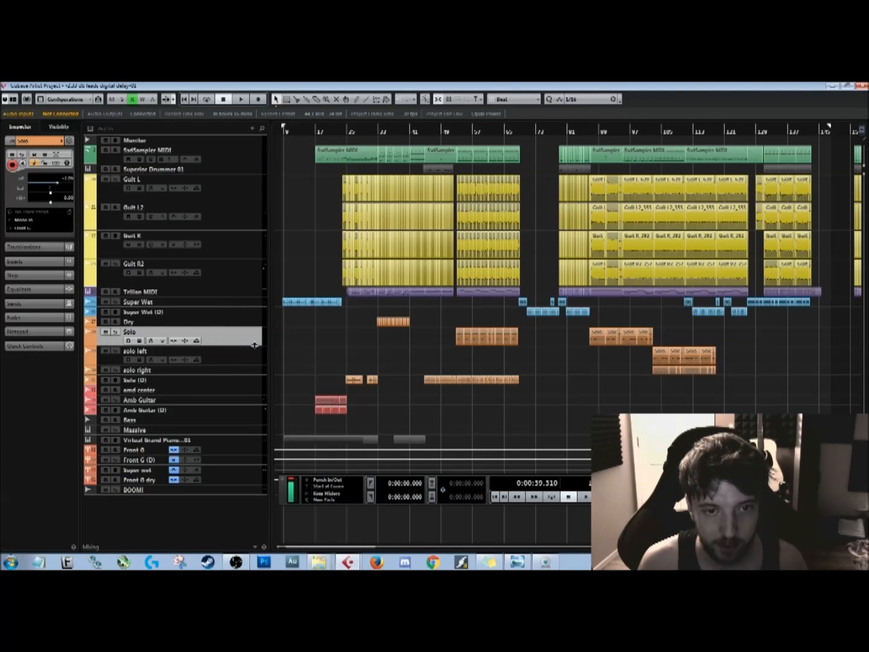
- Set the pan of the solo right track to R50 and the solo left track to L50
click(219, 358)
click(230, 373)
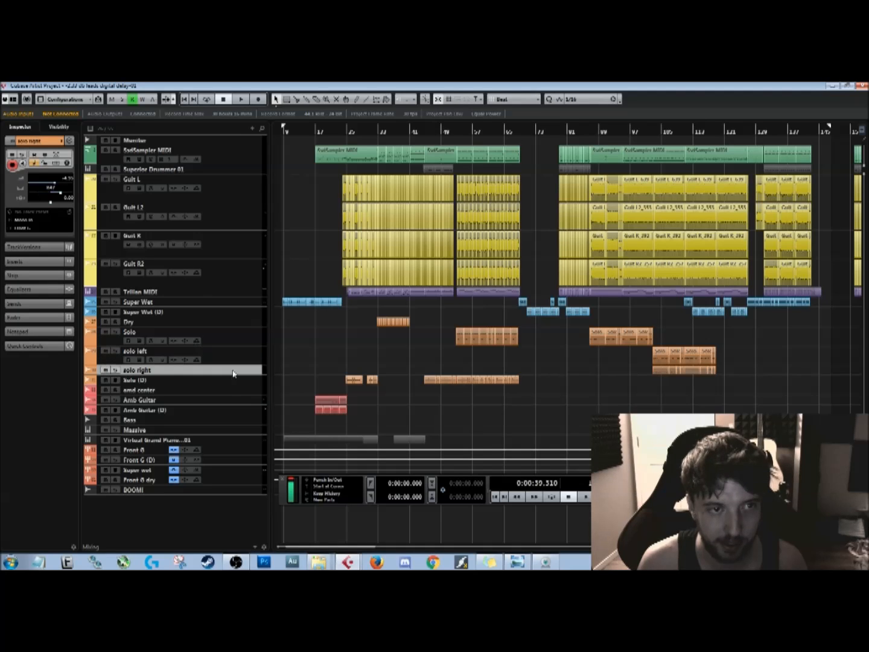
double_click(51, 188)
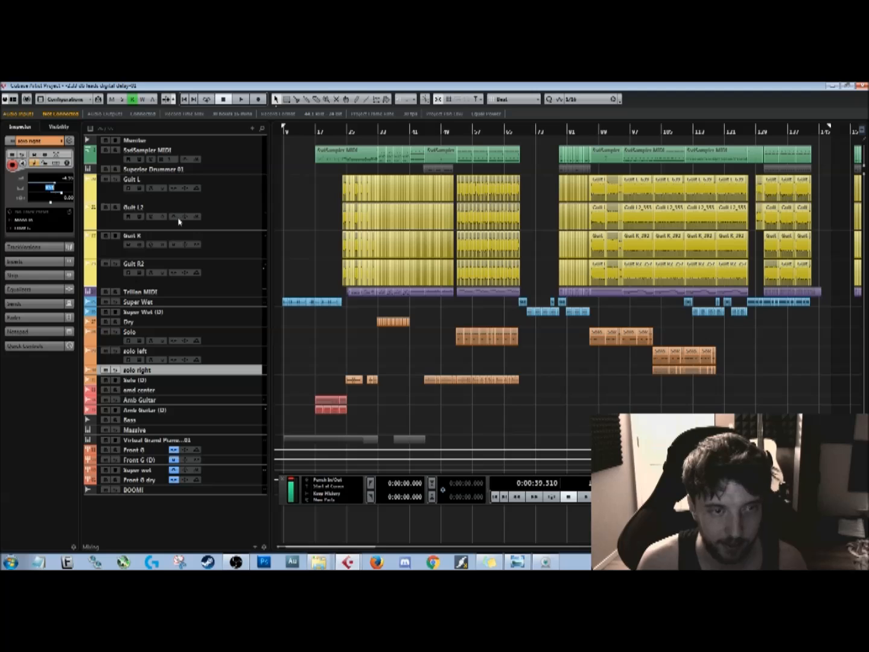
text(0)
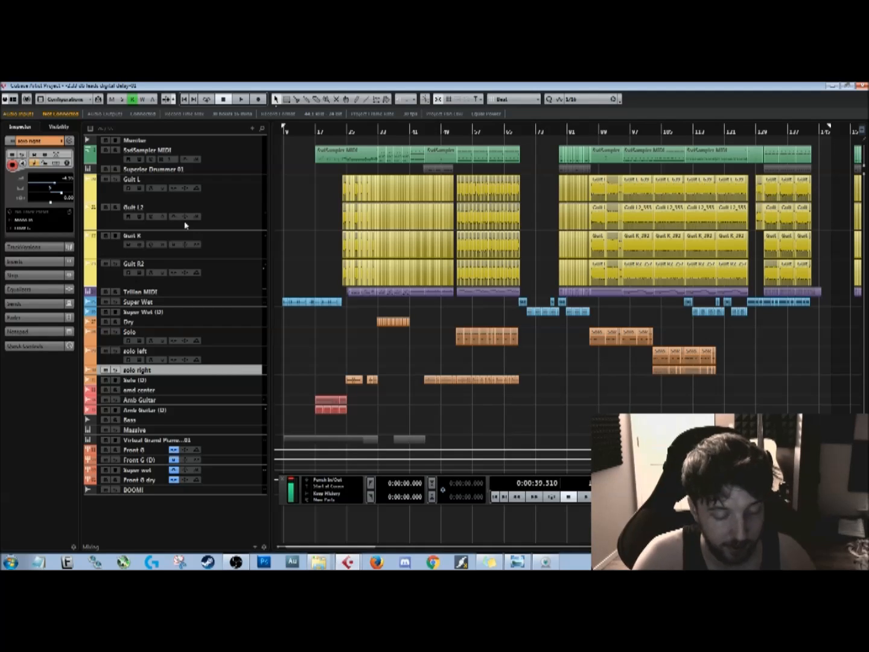
key(Return)
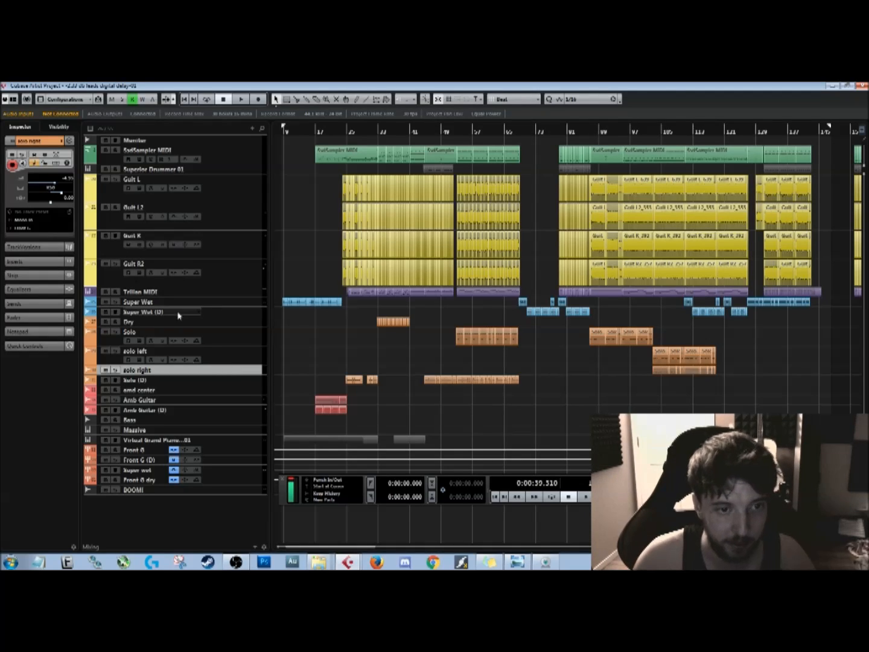
click(199, 344)
double_click(51, 187)
text(l)
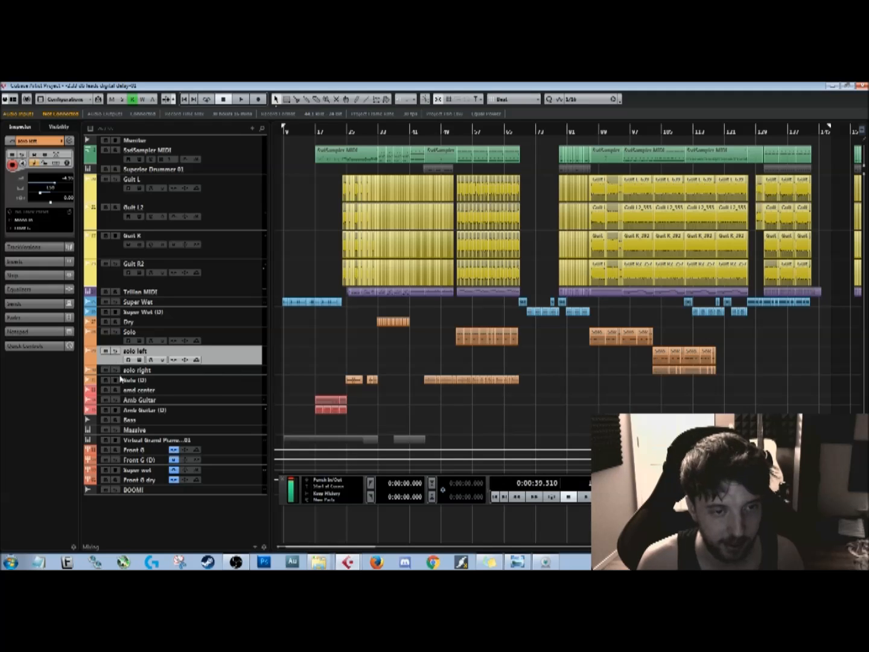
- Compare the output routing of the Solo (D) track with that of the Solo track
click(244, 378)
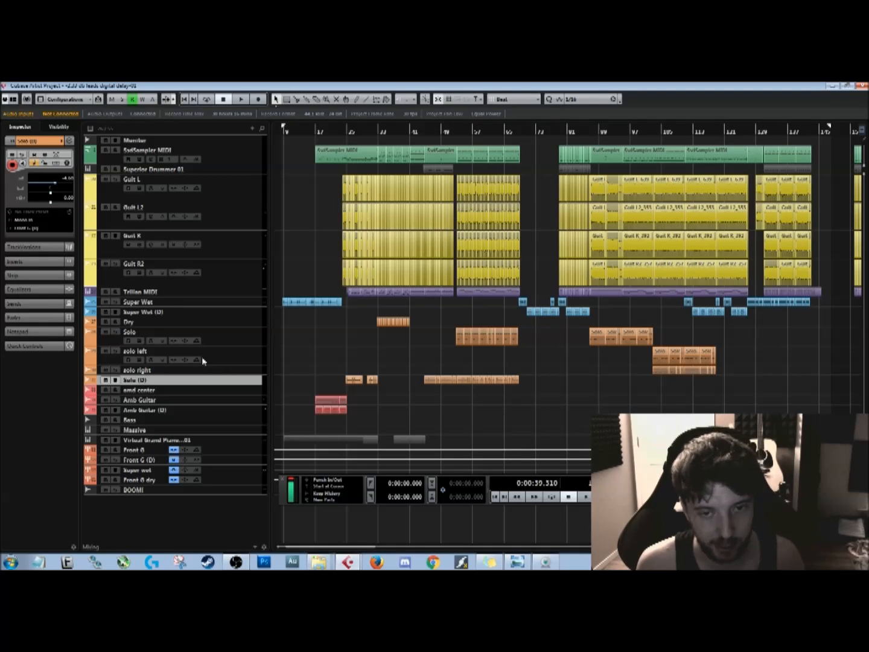
click(250, 340)
click(236, 384)
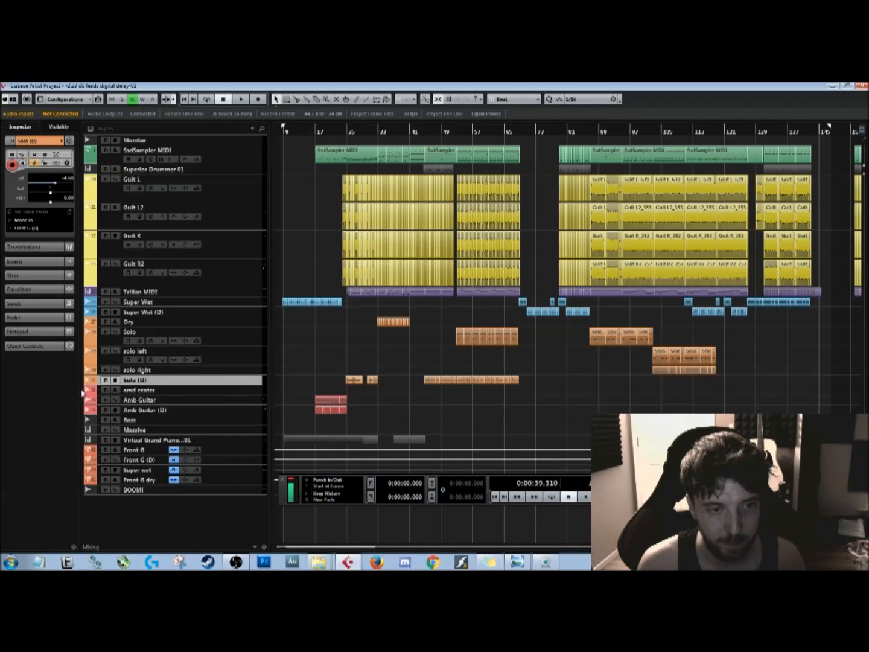
- Compare the pan and output routing of the amd center, Amb Guitar and Amb Guitar (D) tracks
click(225, 391)
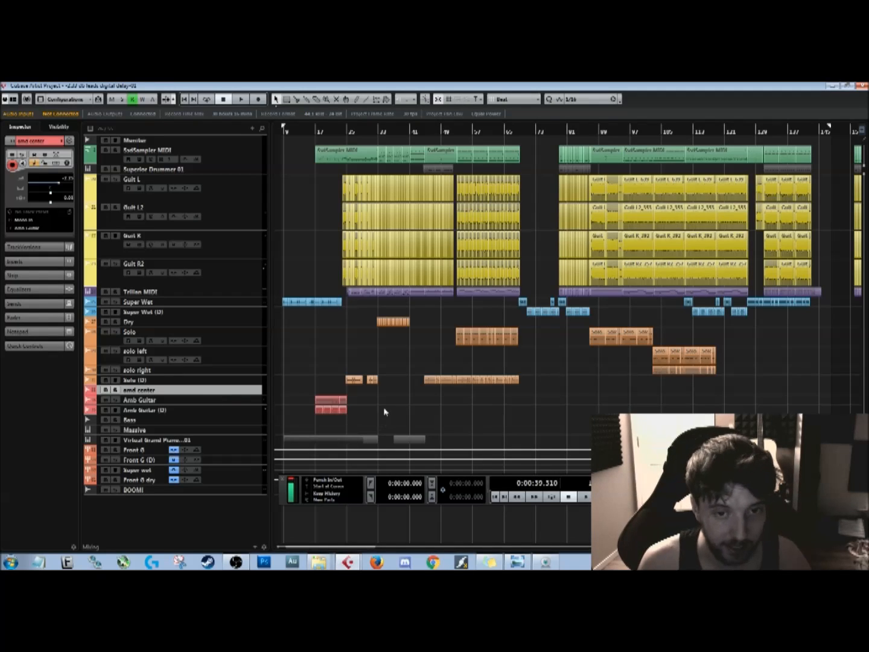
scroll(383, 417, left, 1)
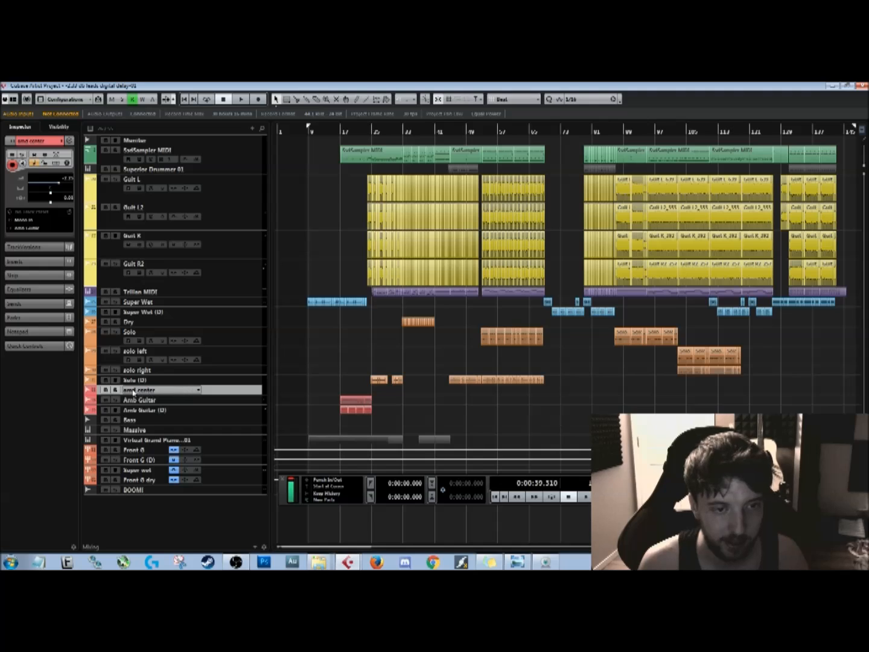
click(168, 401)
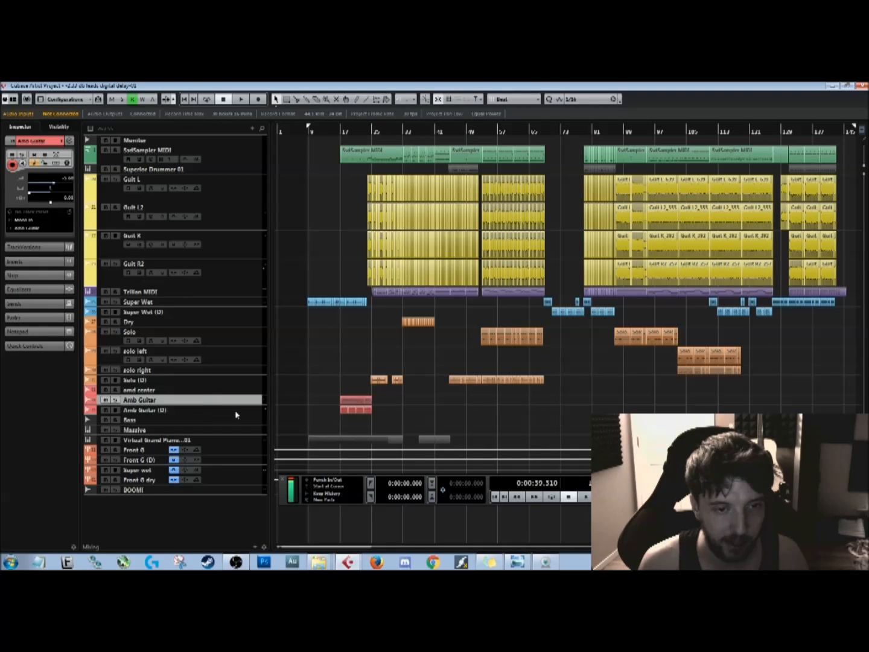
click(235, 411)
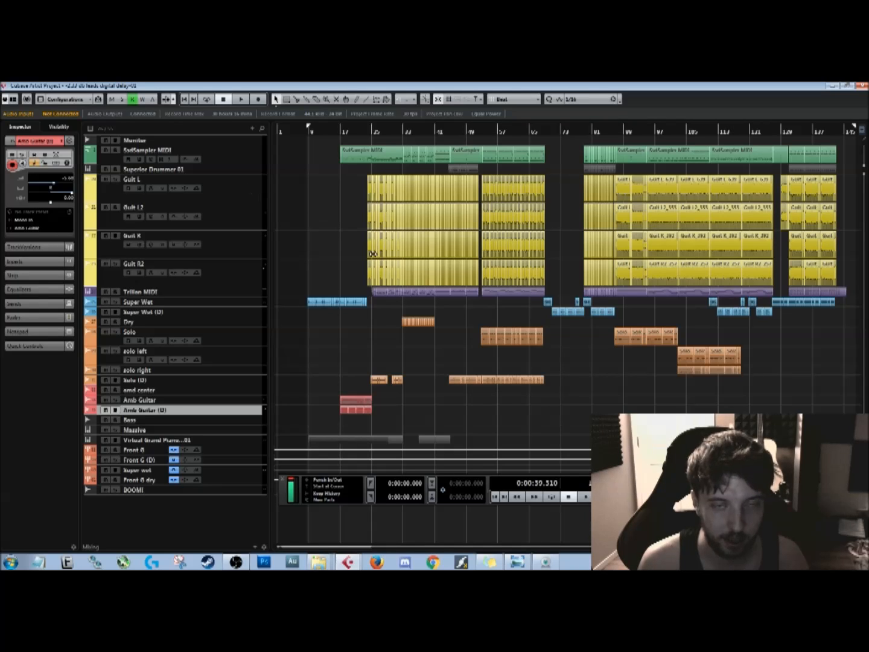
- Hide the unused Bass audio track from the track list and return to the Inspector view
click(250, 420)
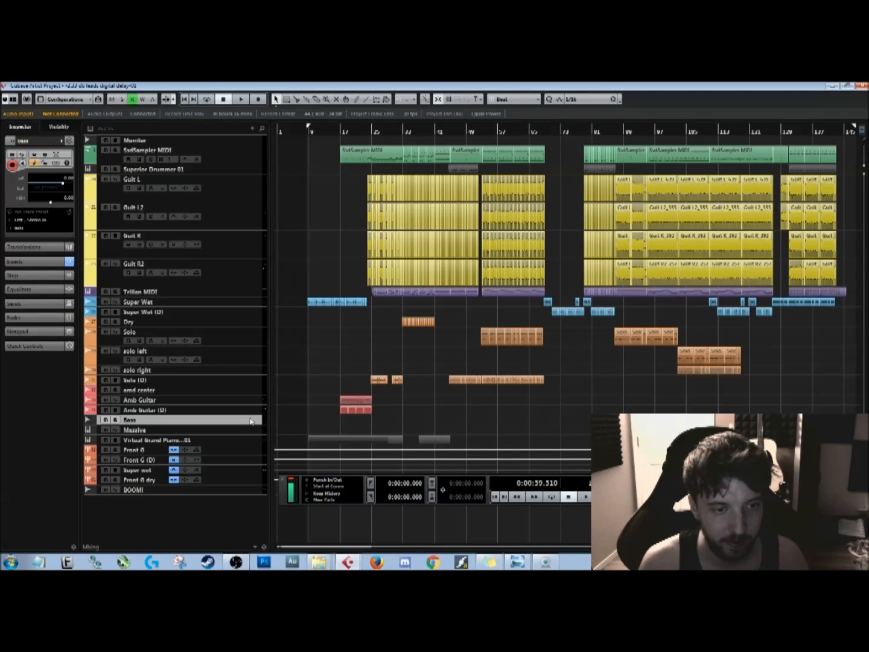
right_click(219, 422)
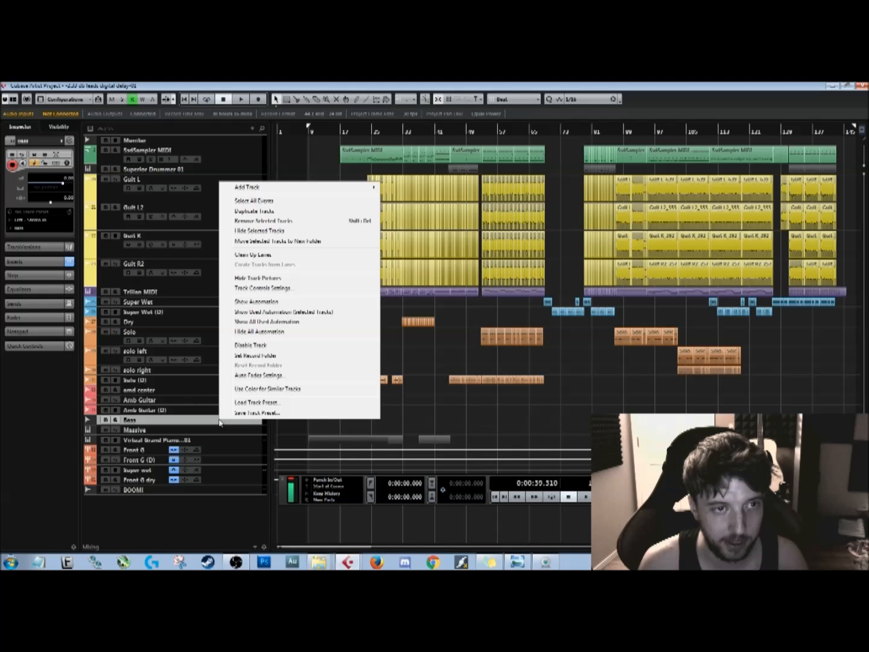
click(58, 128)
click(59, 128)
click(10, 330)
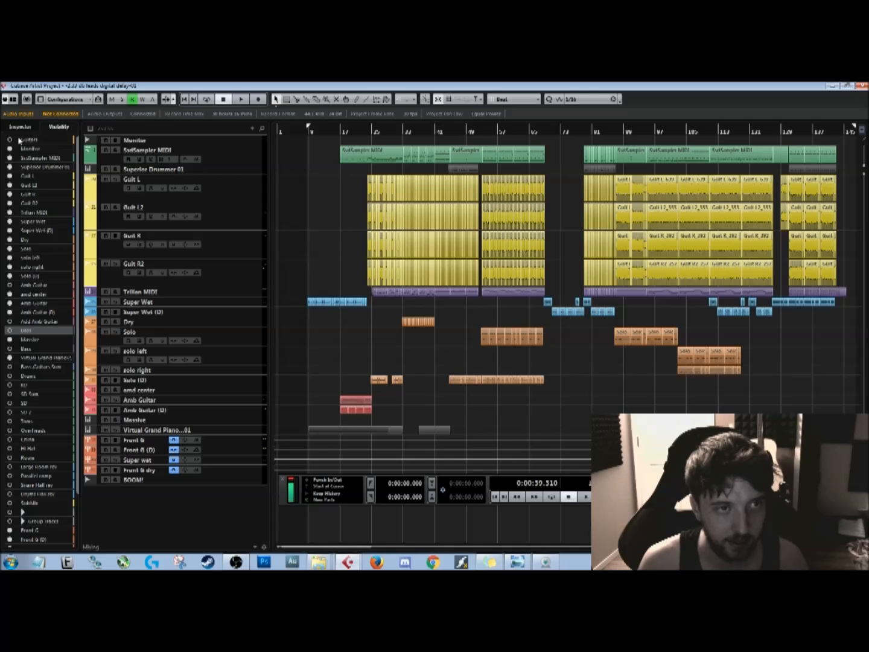
click(25, 130)
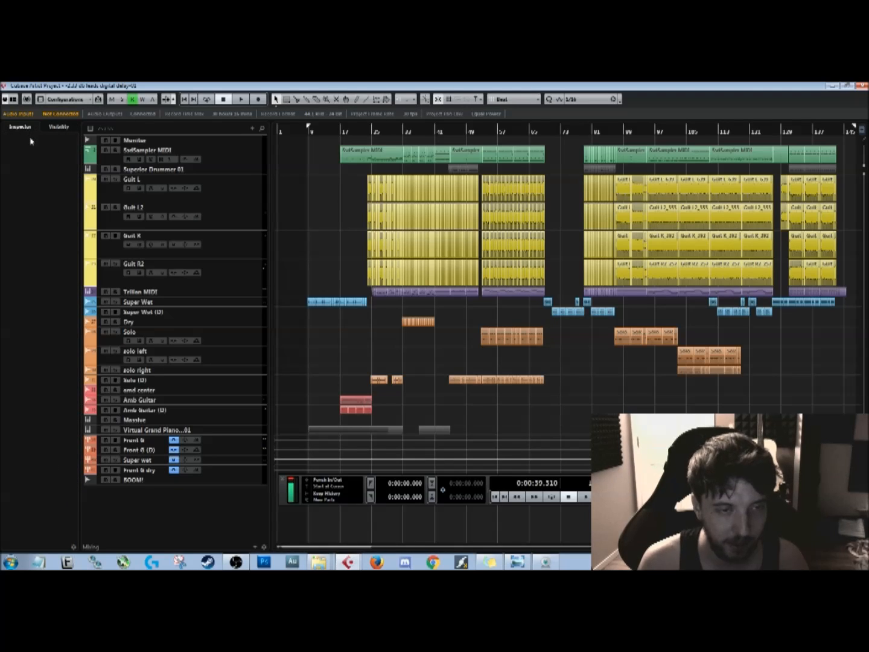
- Examine the Inspector settings of the Massive and Virtual Grand Piano instrument tracks
click(49, 127)
click(29, 128)
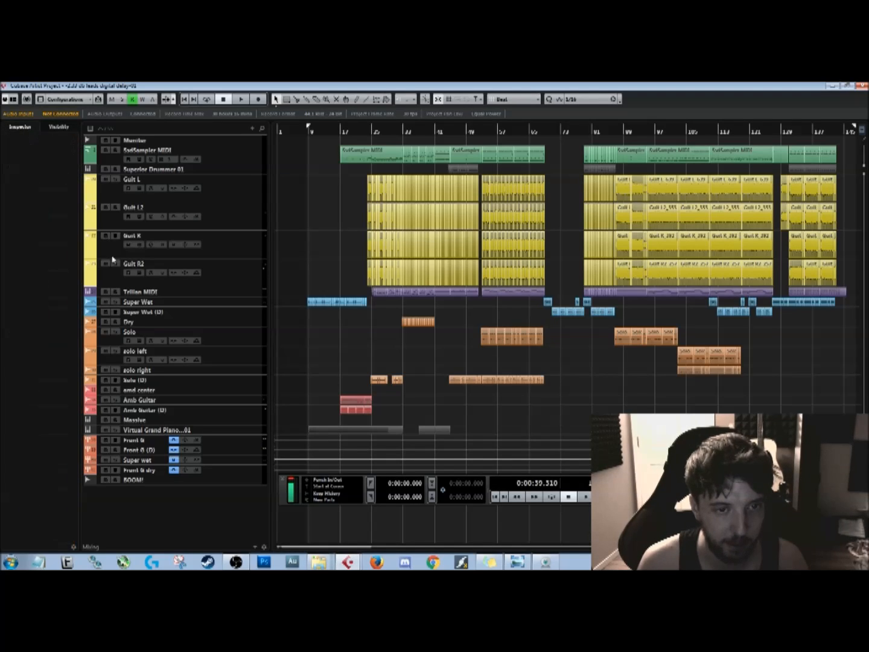
click(247, 421)
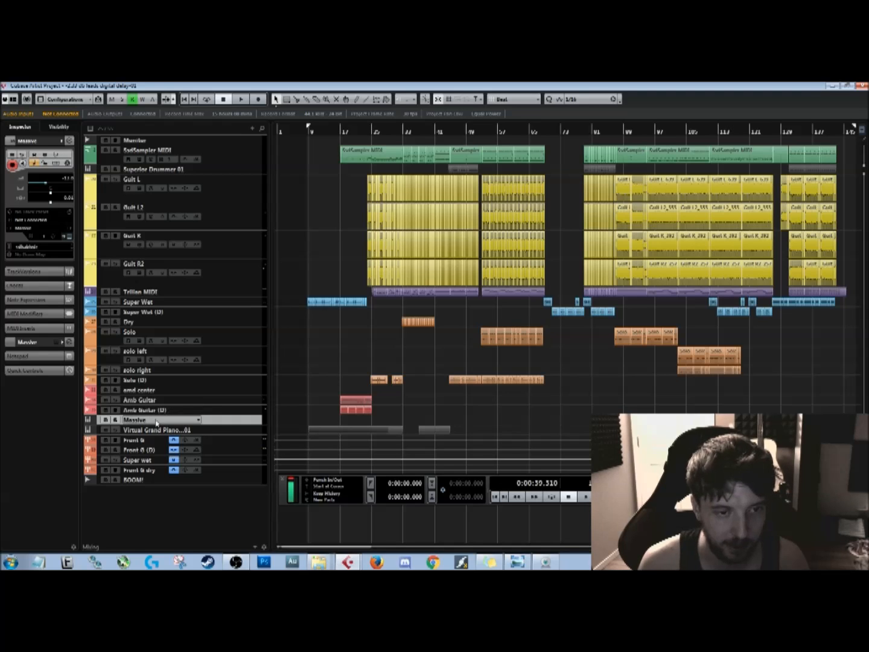
click(231, 432)
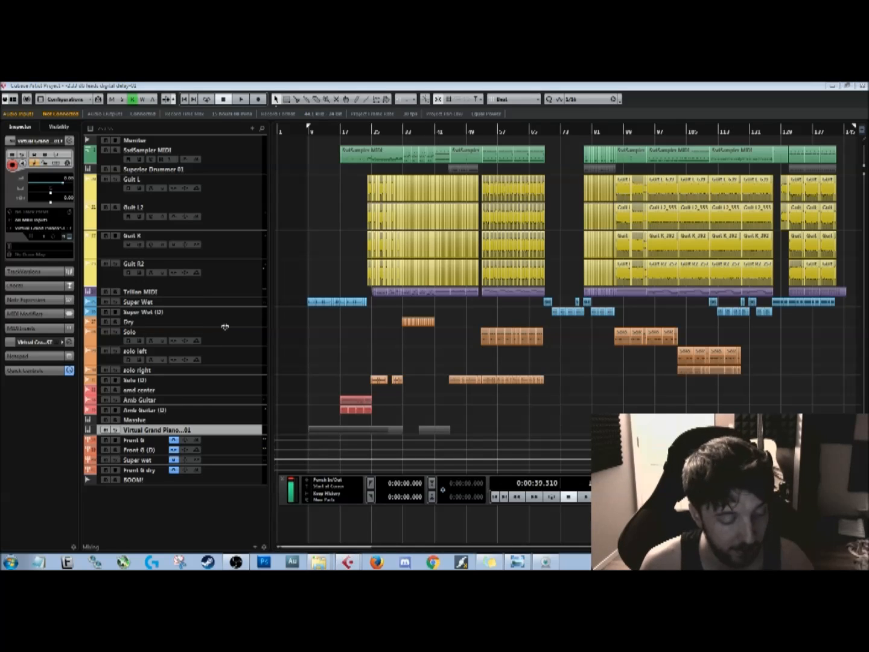
- Review the FabFilter Timeless 2 and Abbey Road Plates inserts on the Virtual Grand Piano mixer channel
key(F3)
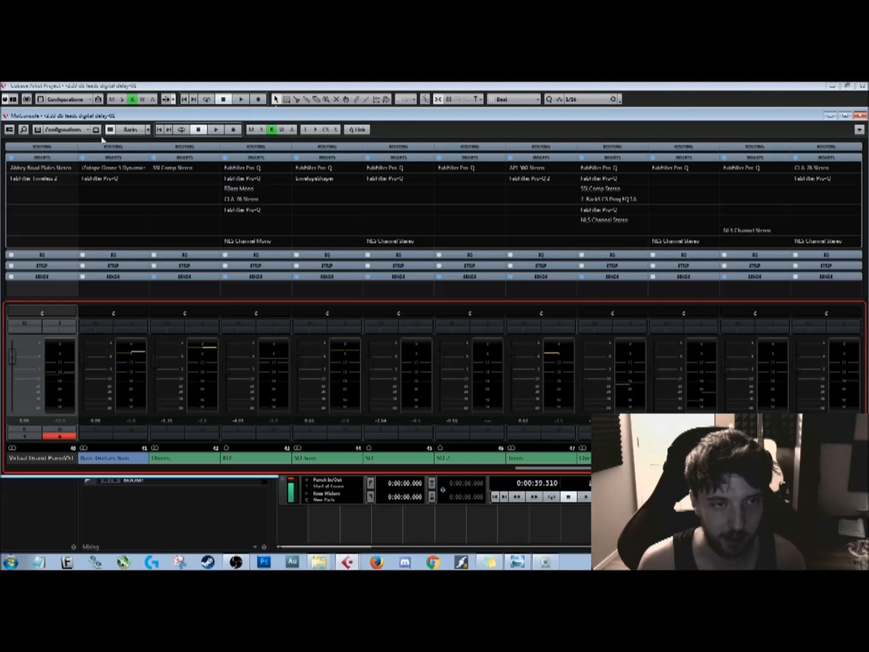
click(25, 177)
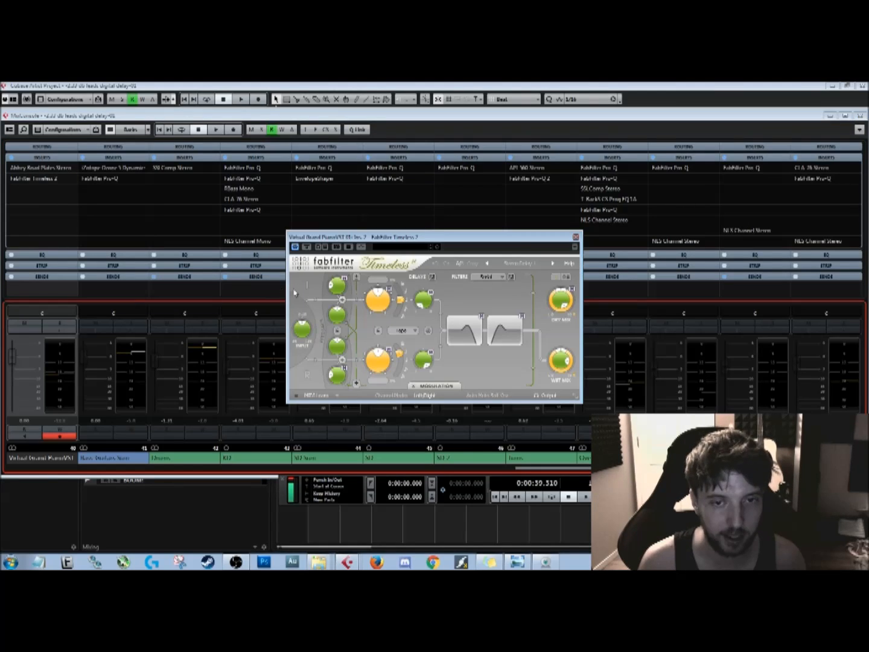
click(576, 236)
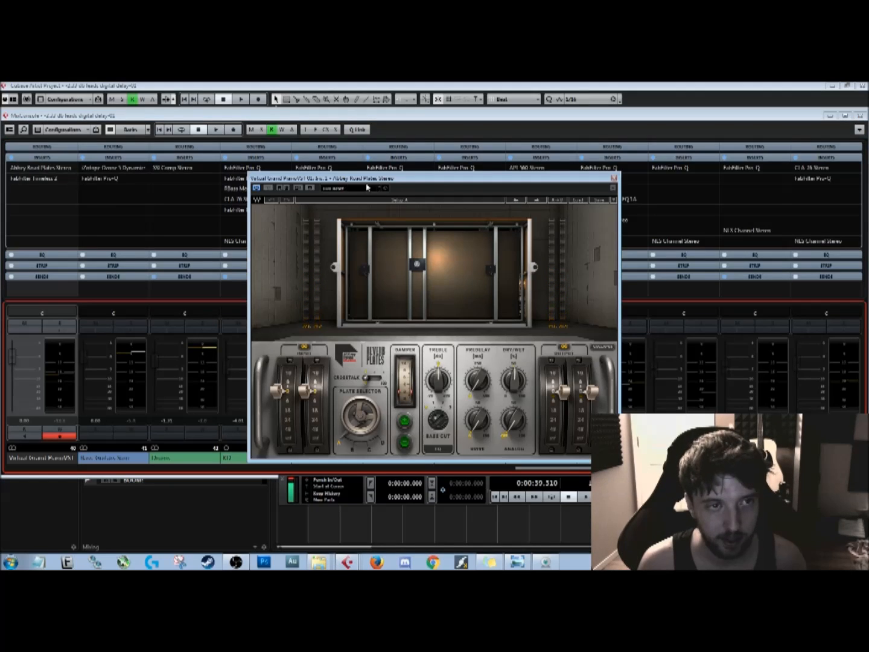
click(614, 178)
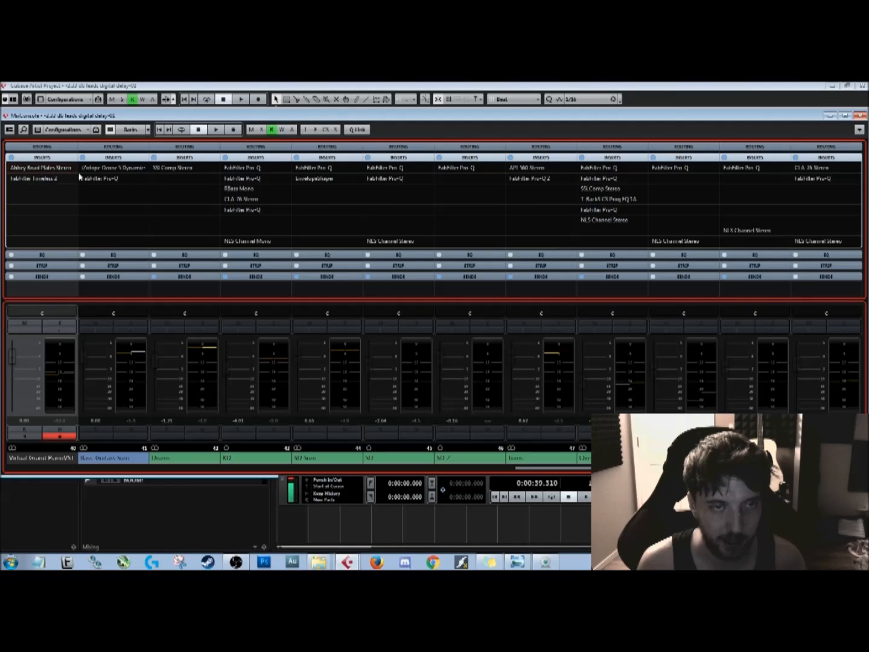
click(863, 115)
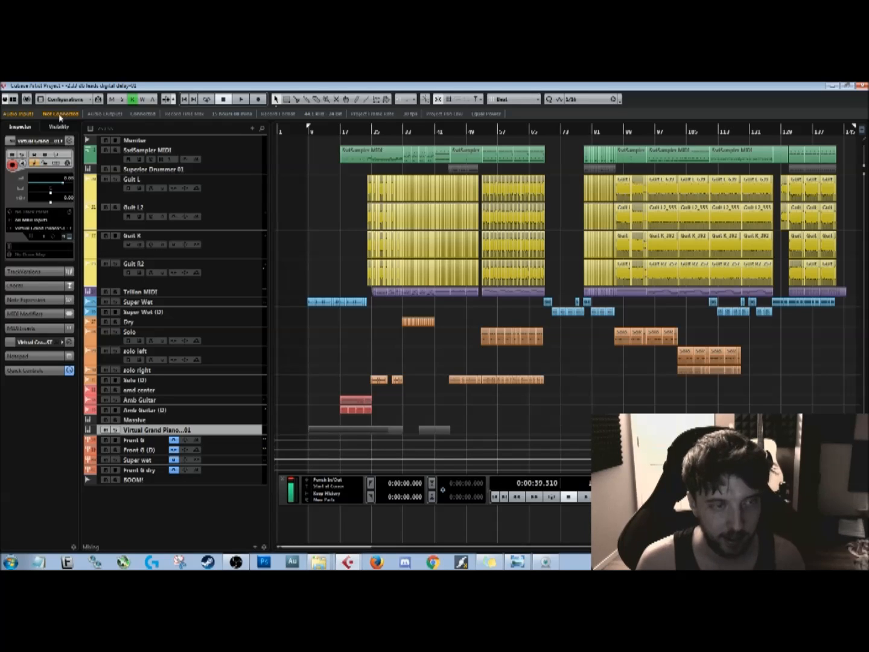
- Add StudioEQ from the EQ plug-ins to the third insert slot of the Virtual Grand Piano channel
key(F3)
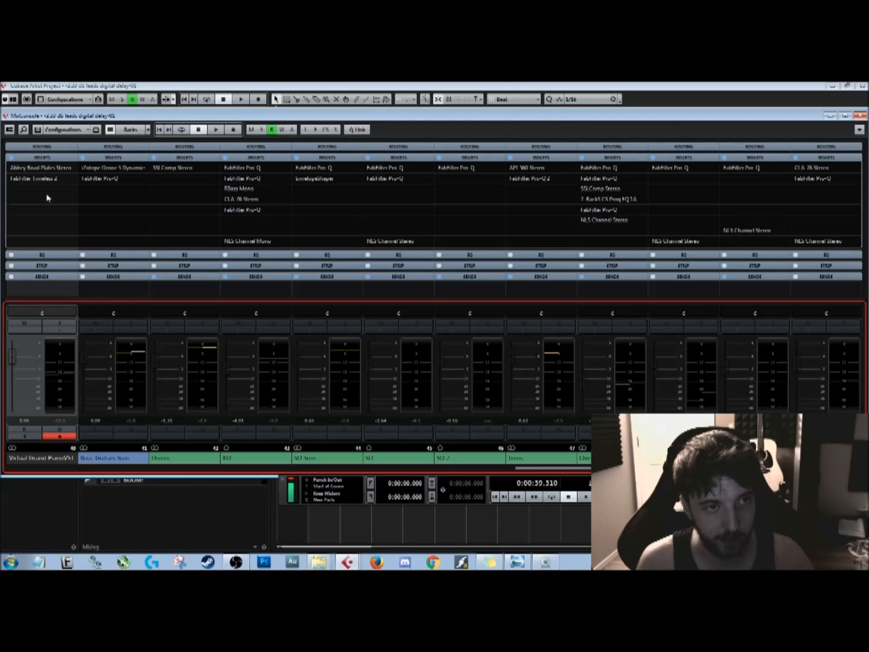
click(66, 189)
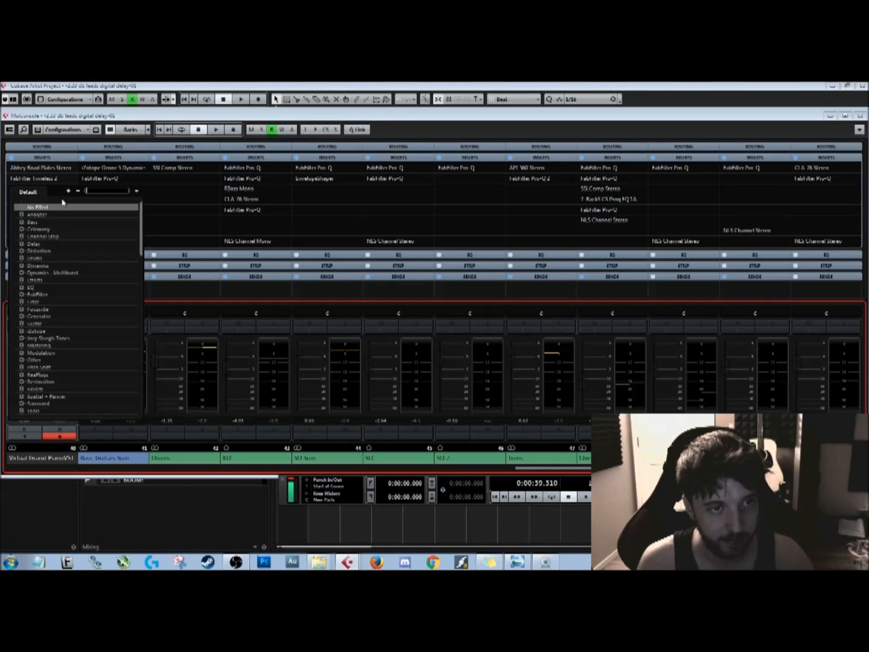
click(25, 289)
scroll(55, 353, down, 10)
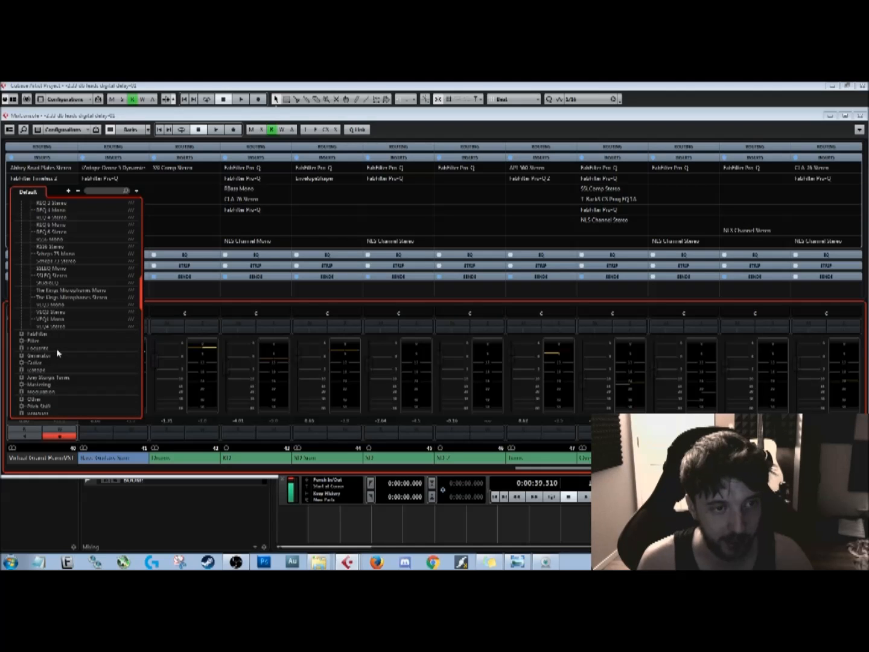
click(52, 283)
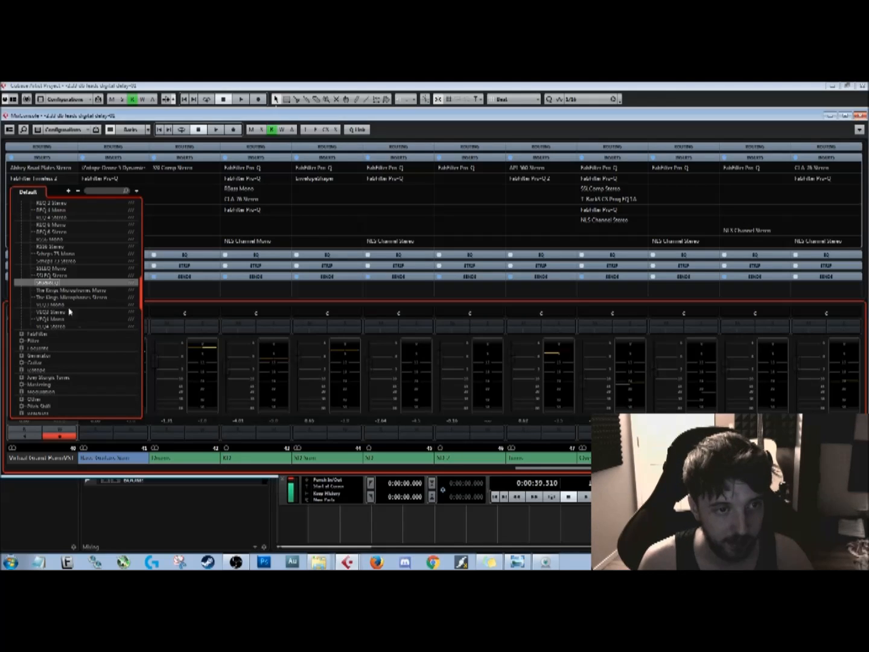
- In StudioEQ, set the low and high bands to -24 dB at 20 Hz and 20000 Hz, and boost 2400 Hz by 5.1 dB
drag(513, 351, 270, 268)
drag(236, 361, 237, 394)
drag(419, 356, 420, 394)
drag(353, 360, 365, 339)
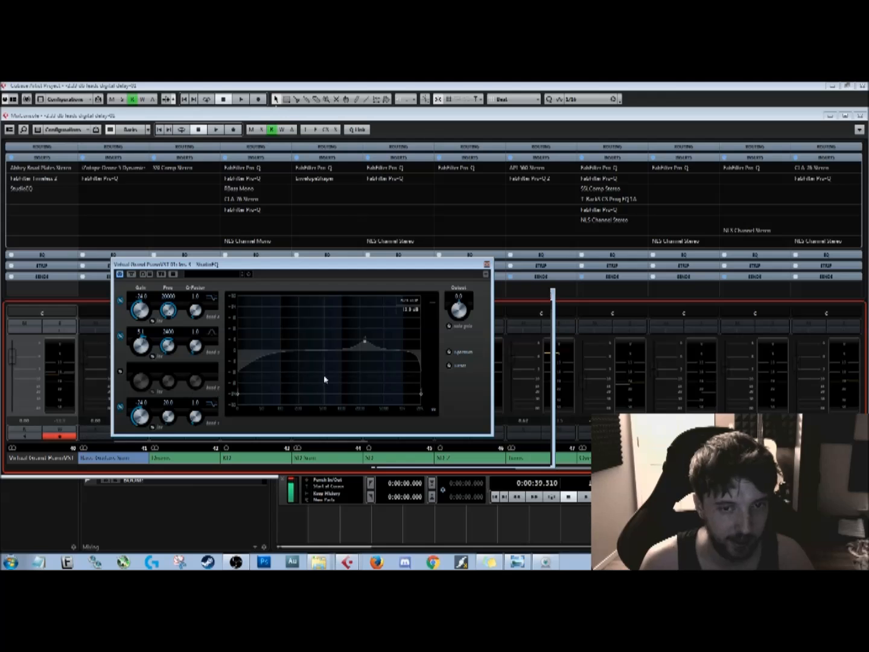
click(487, 265)
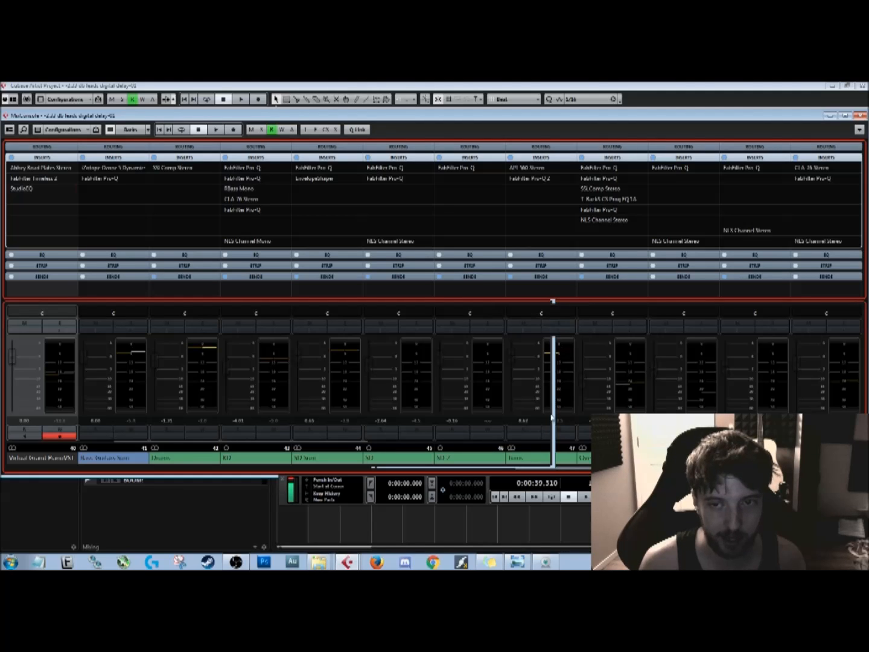
click(861, 115)
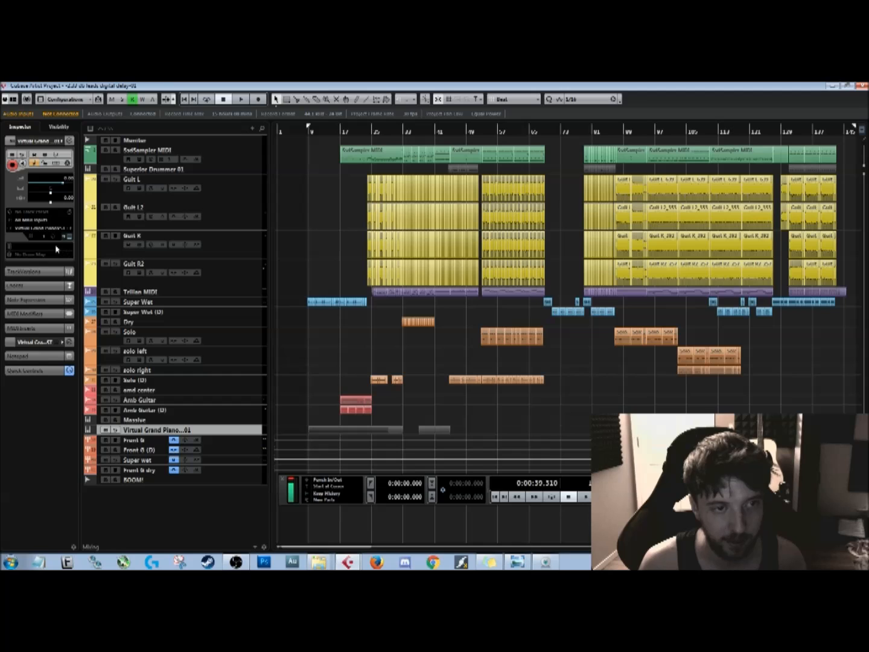
- Check the effect choices for the StudioEQ insert slot on the Virtual Grand Piano channel and return to the project
key(F3)
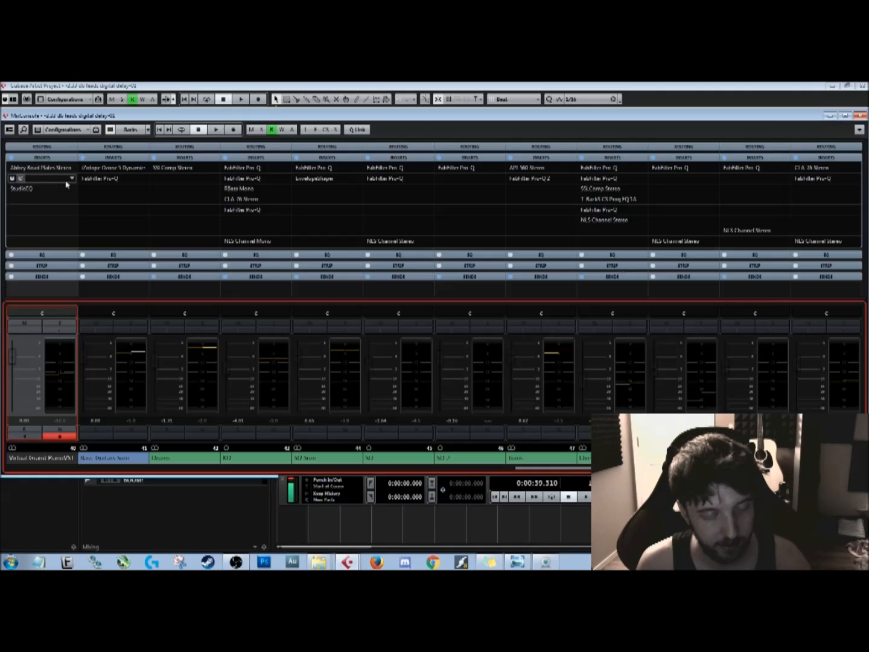
click(71, 190)
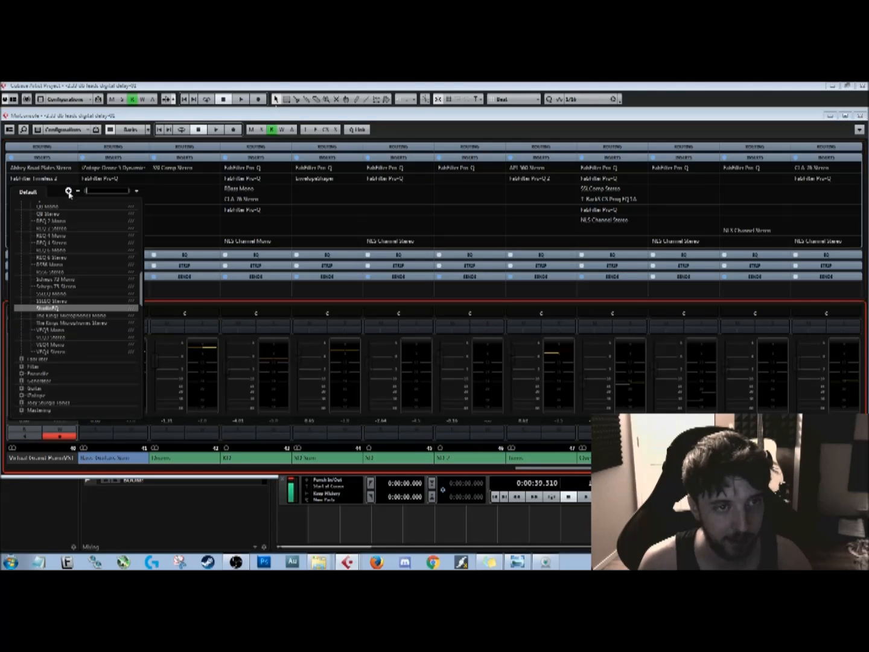
key(Return)
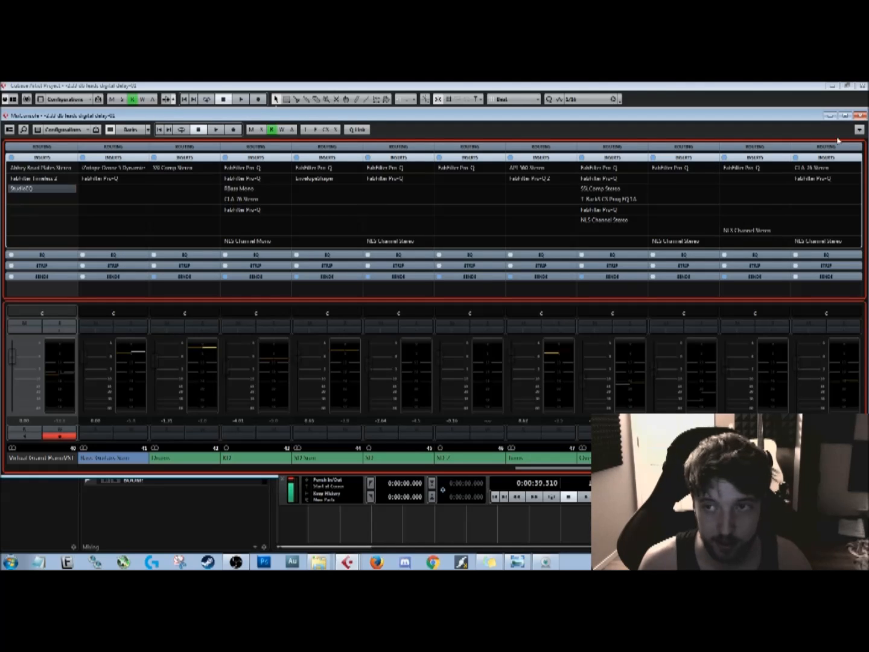
click(860, 115)
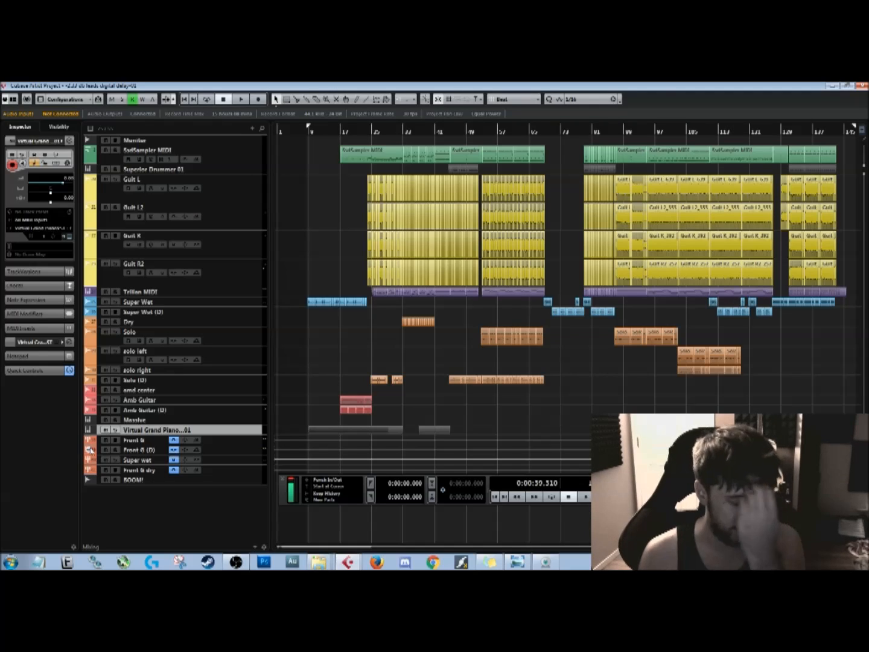
- Compare the output routing of the Front G group with that of the Dry, solo left, solo right and Solo (D) tracks
click(232, 441)
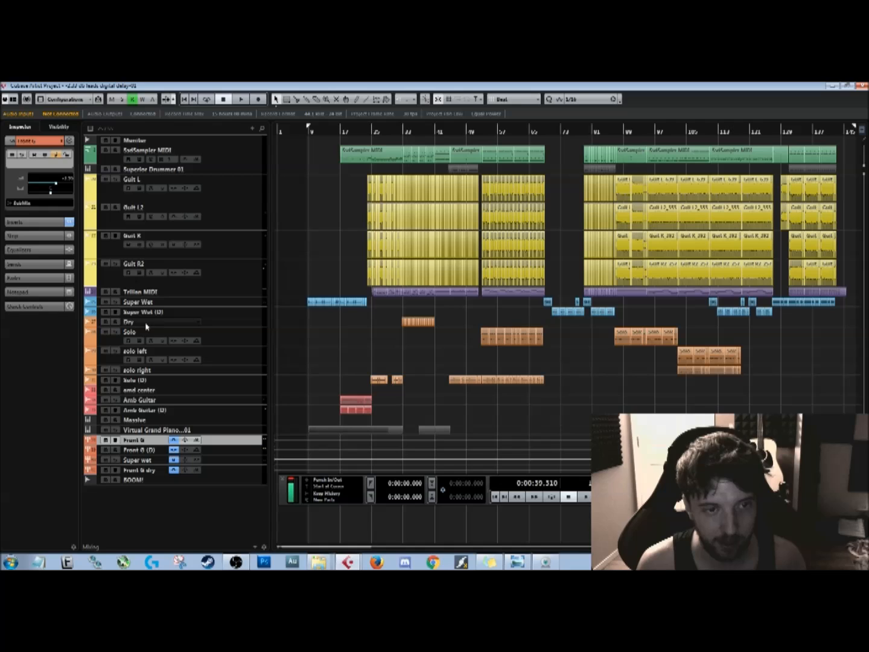
click(215, 329)
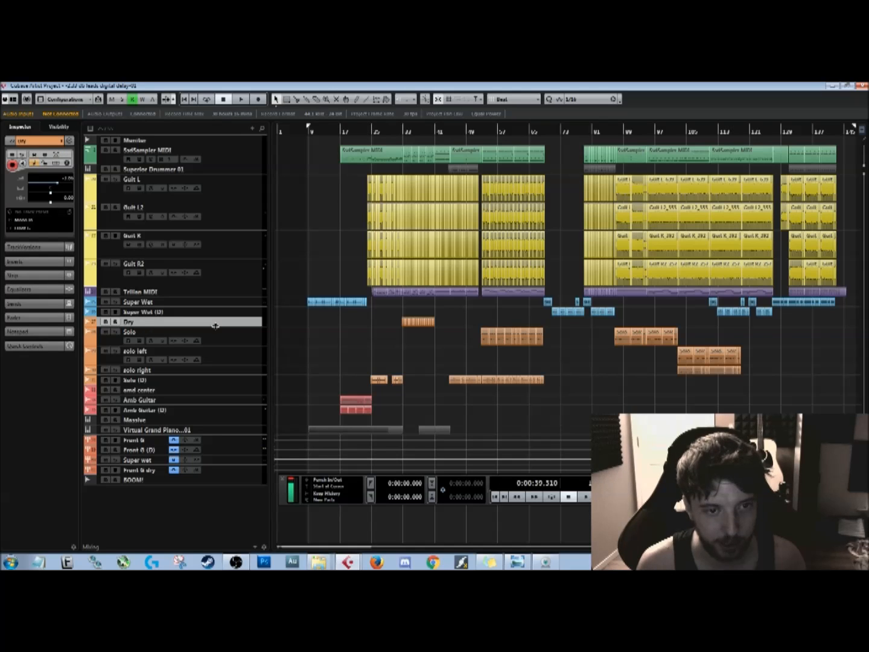
click(225, 356)
click(225, 371)
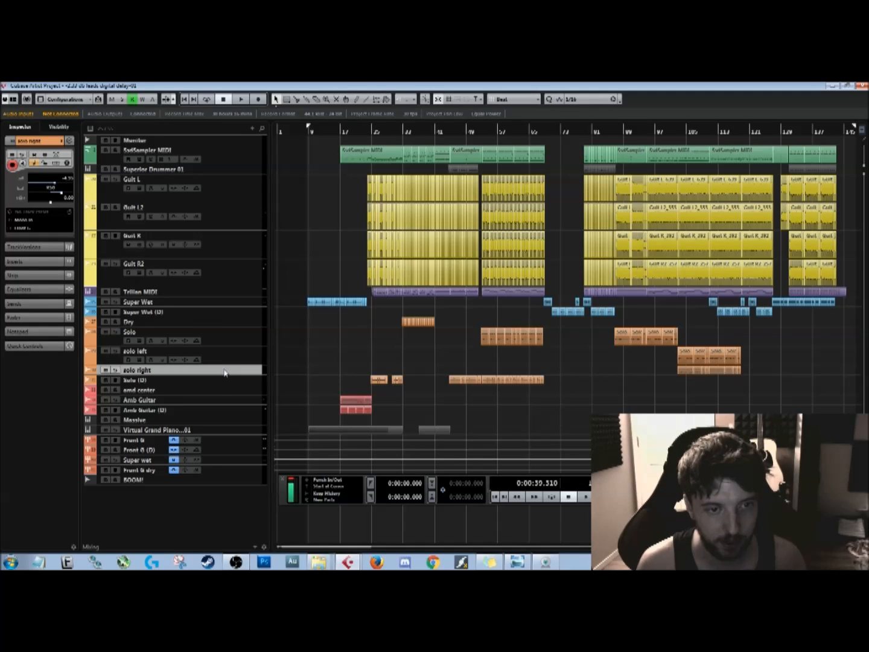
click(219, 380)
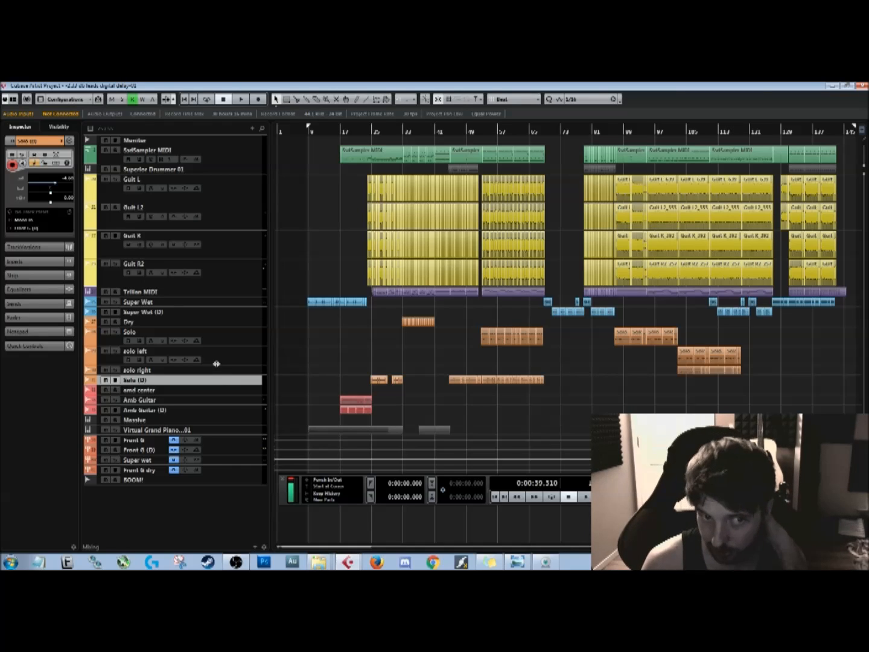
- Examine the insert chain of the Front G (D) group, including the settings of the H-Delay in slot 4
click(154, 452)
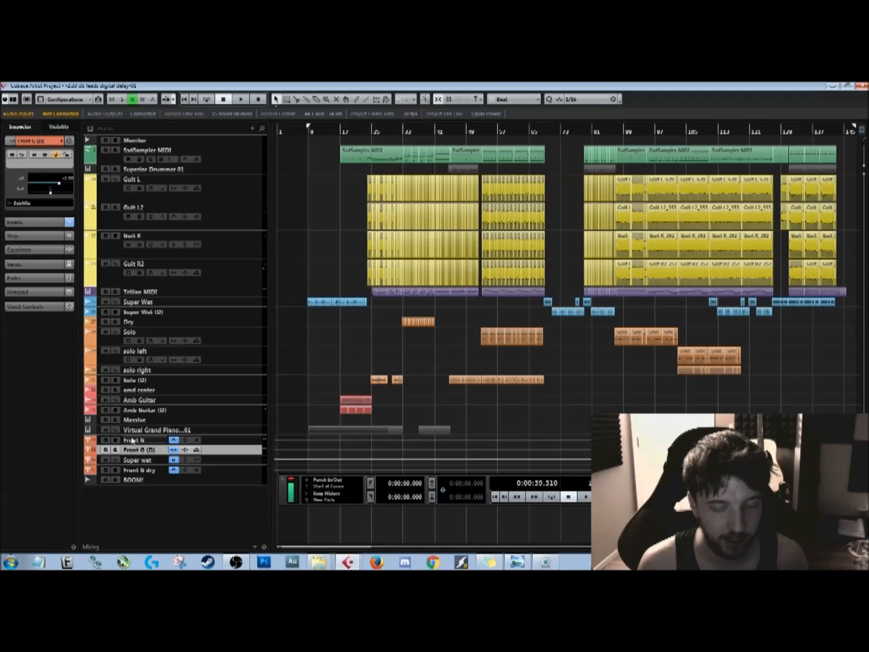
click(30, 221)
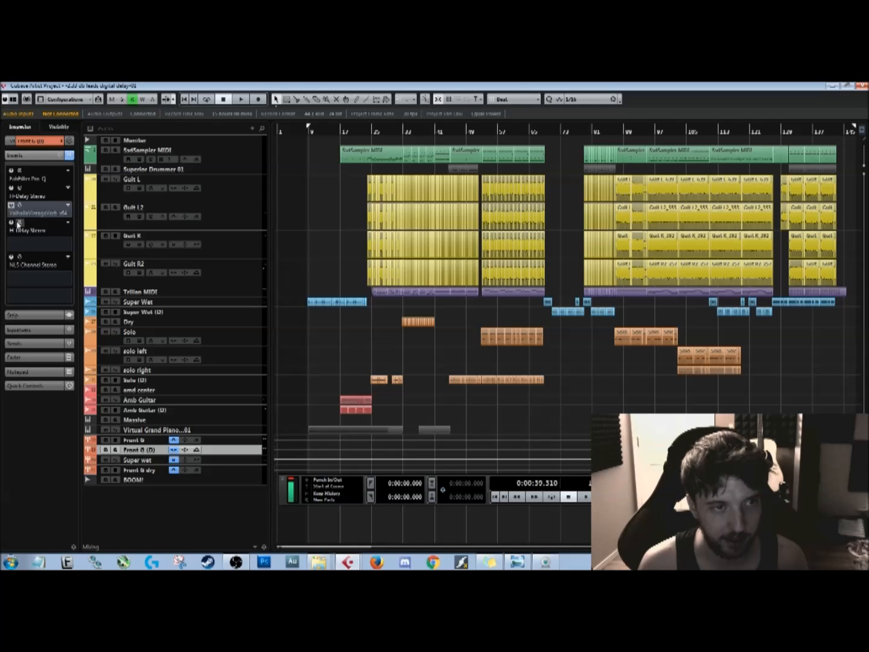
click(19, 222)
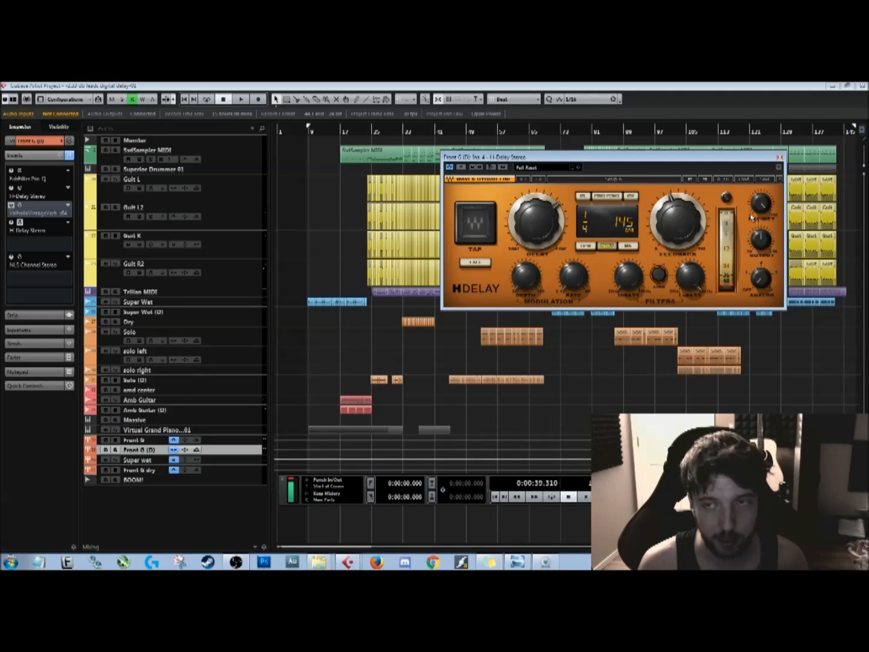
click(780, 158)
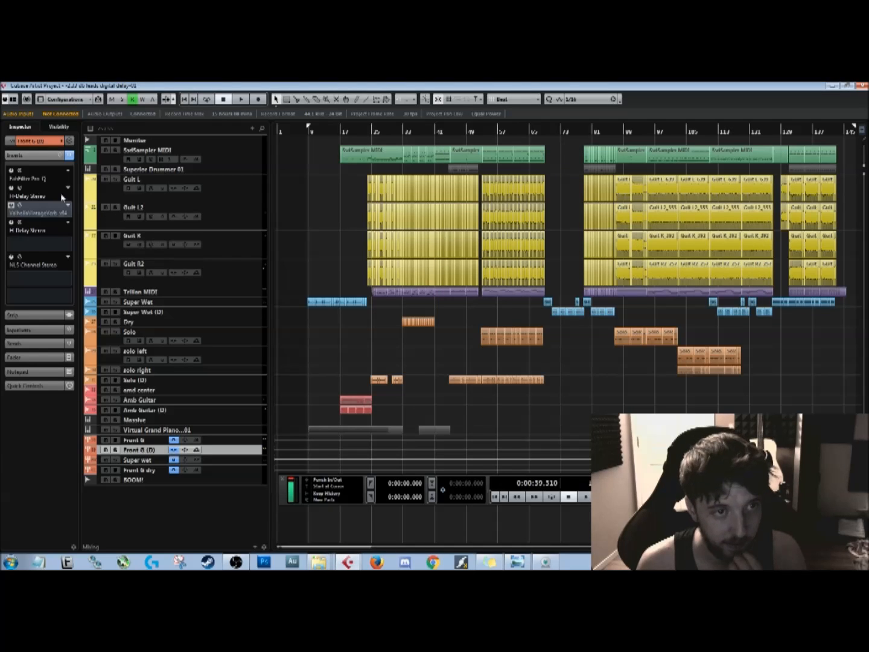
click(49, 142)
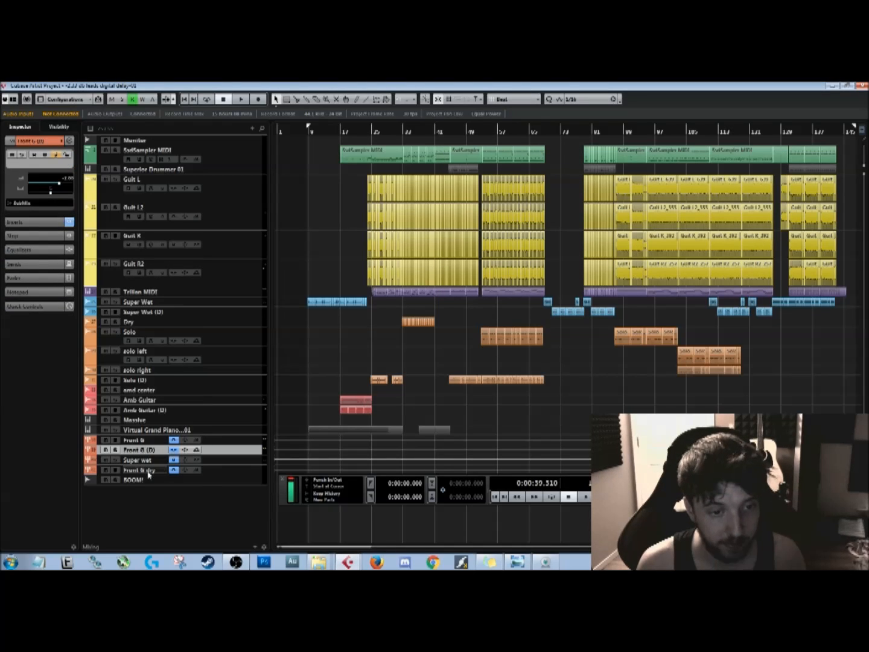
- Compare the output routing of the Super Wet track with that of the Super wet group
click(198, 462)
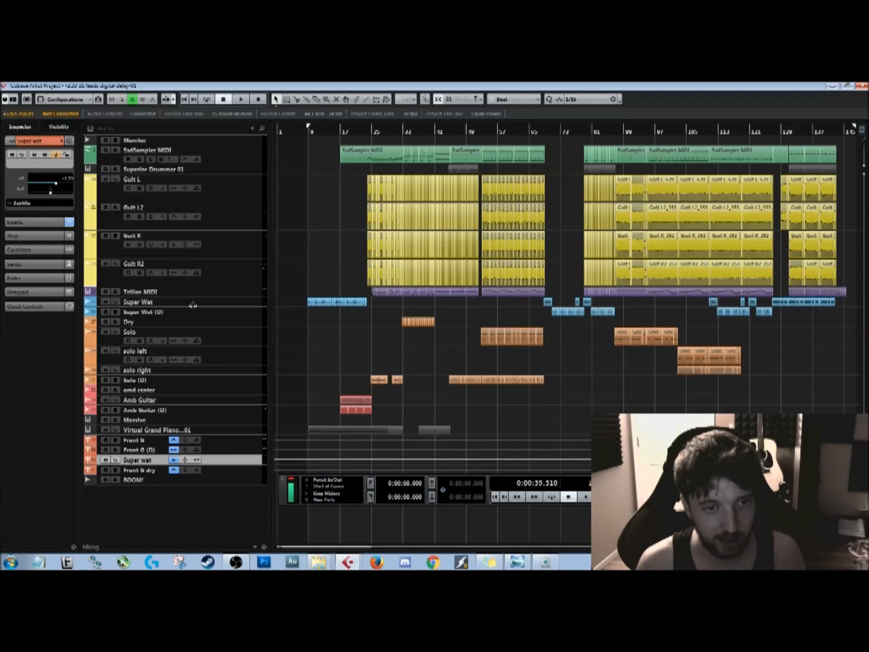
click(214, 303)
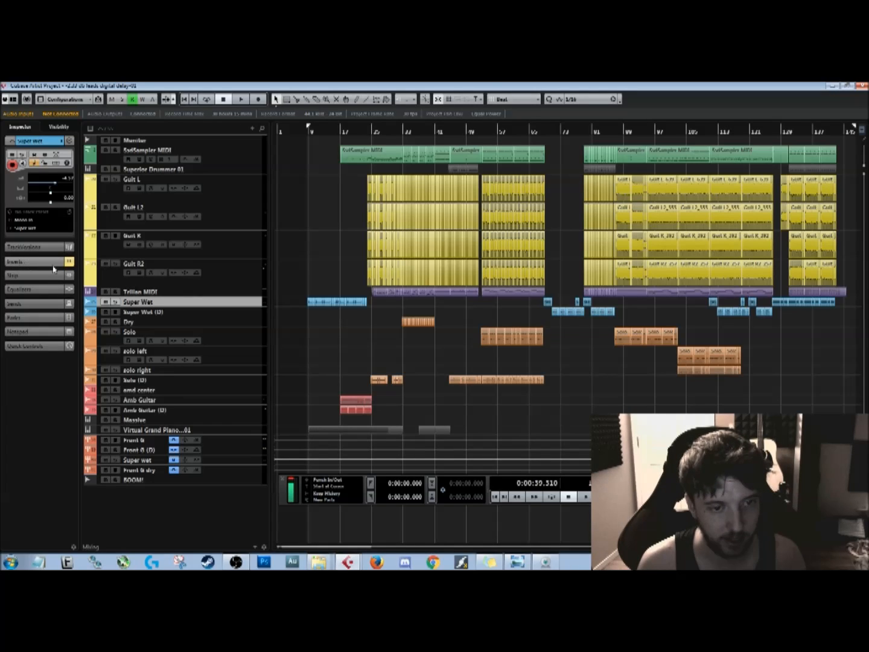
click(234, 469)
click(233, 459)
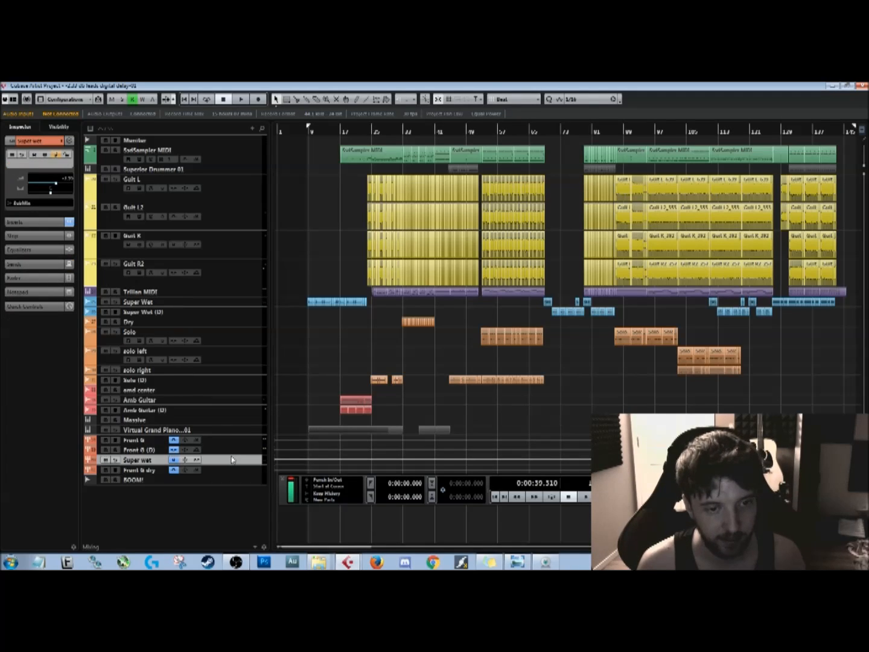
- Review the inserts and FX chain preset options of the Super wet group, and return to the Super Wet track
click(43, 223)
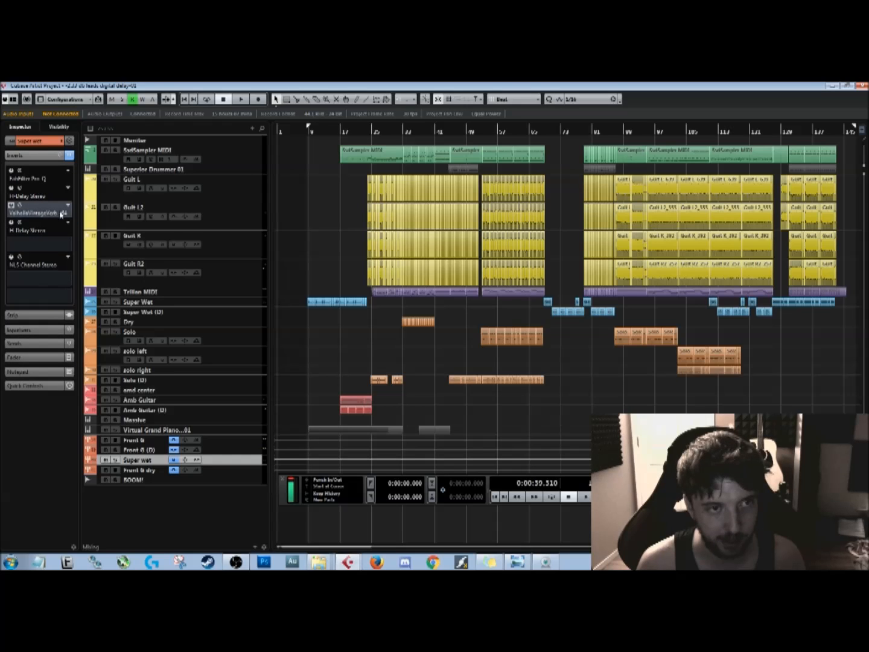
click(61, 155)
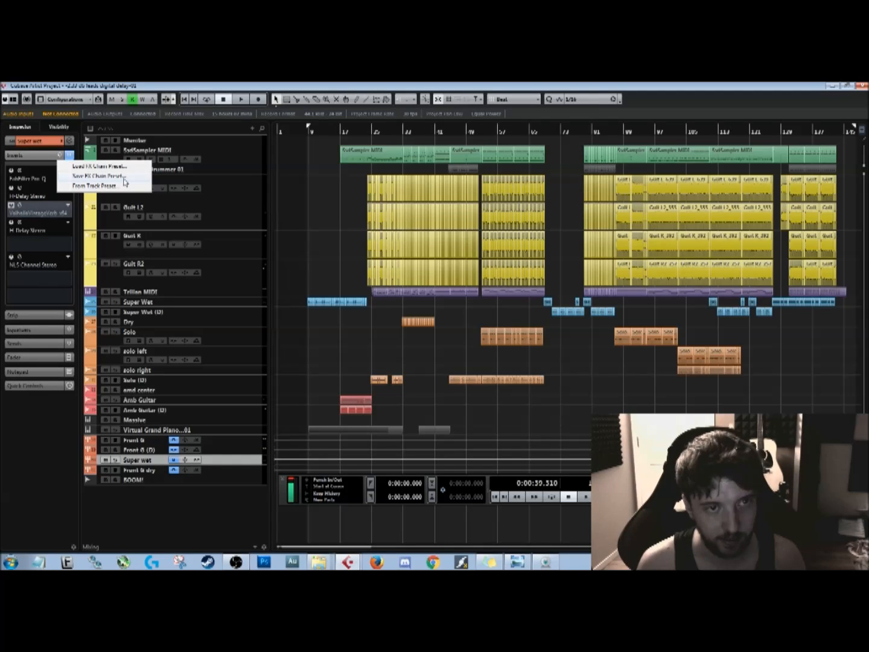
click(240, 305)
click(247, 304)
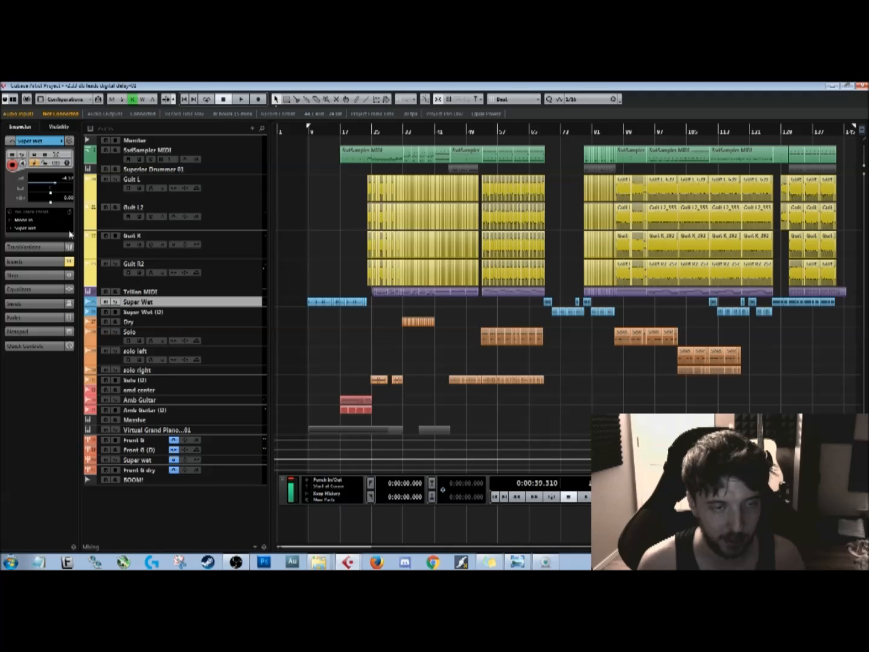
right_click(2, 416)
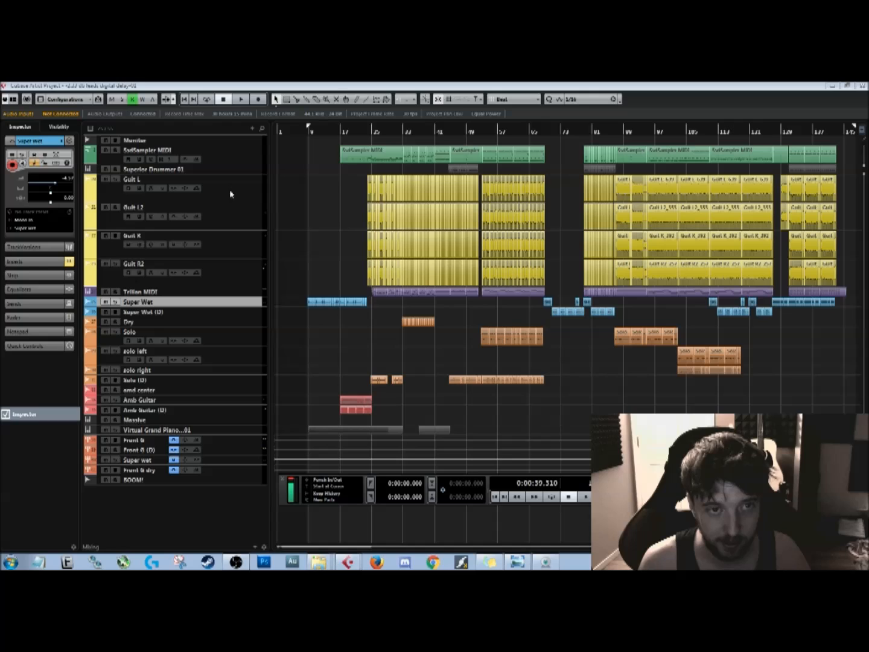
- Show the Guitars group track through the track visibility list and select it
click(58, 127)
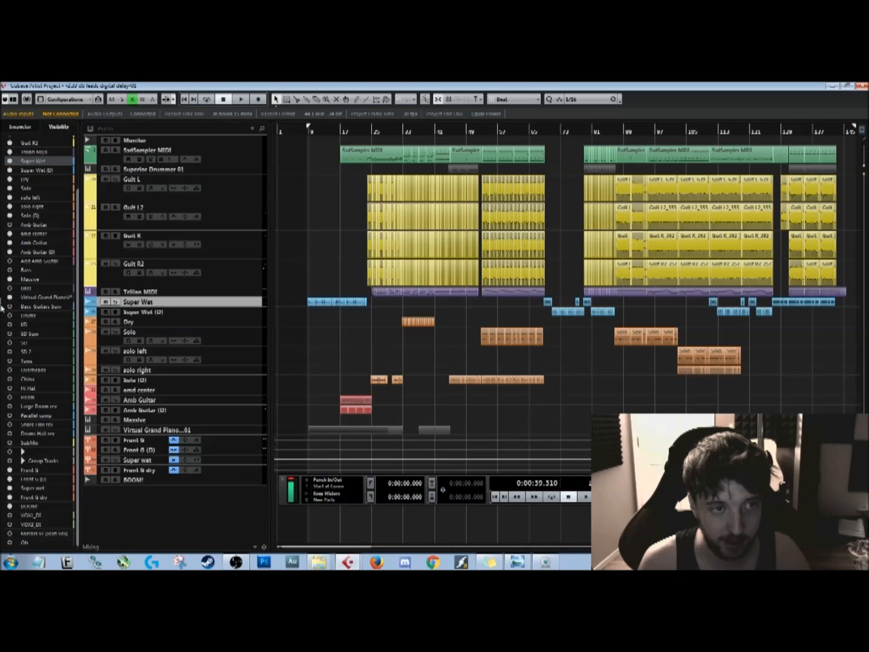
right_click(3, 307)
click(78, 207)
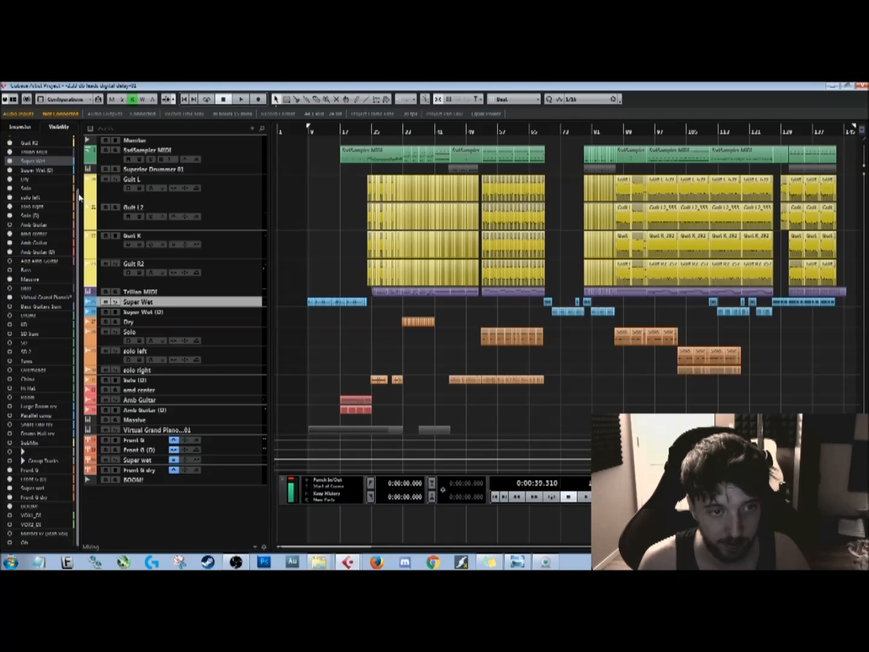
scroll(79, 187, up, 3)
click(9, 140)
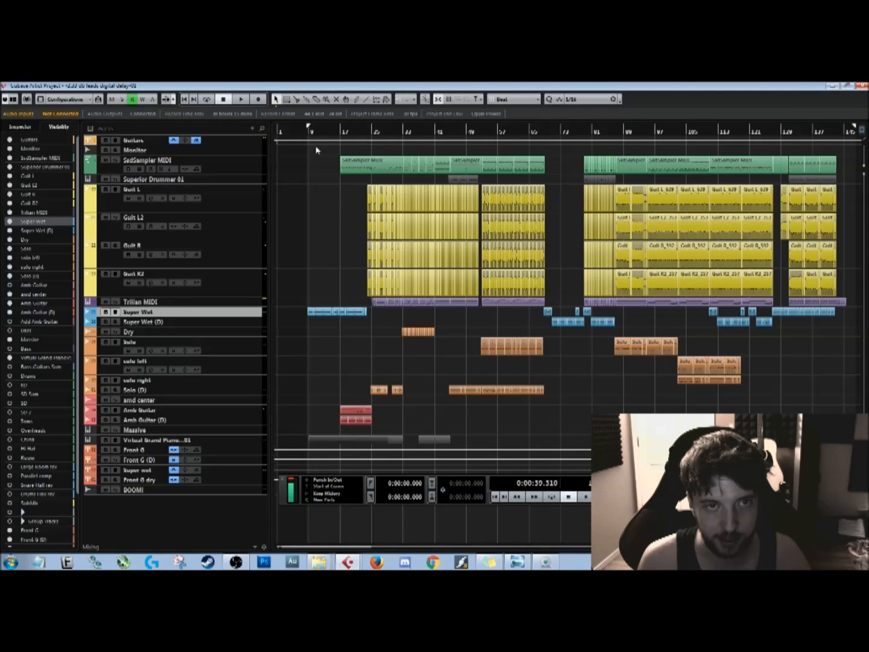
click(261, 143)
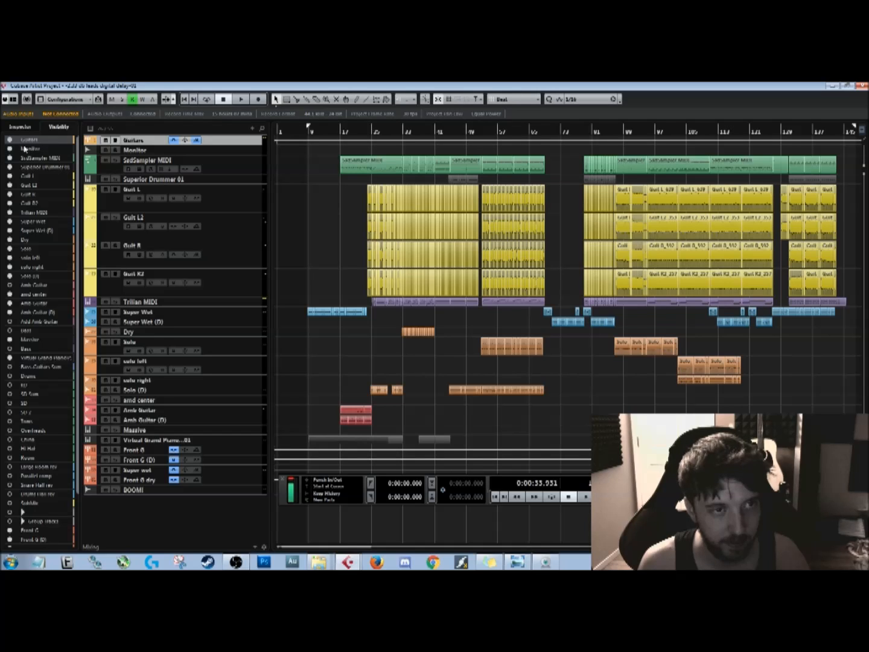
- Make the Group Tracks folder, SubMix, and the Drums Hall, Snare Hall, Parallel comp and Large Room effect tracks visible
scroll(53, 162, down, 2)
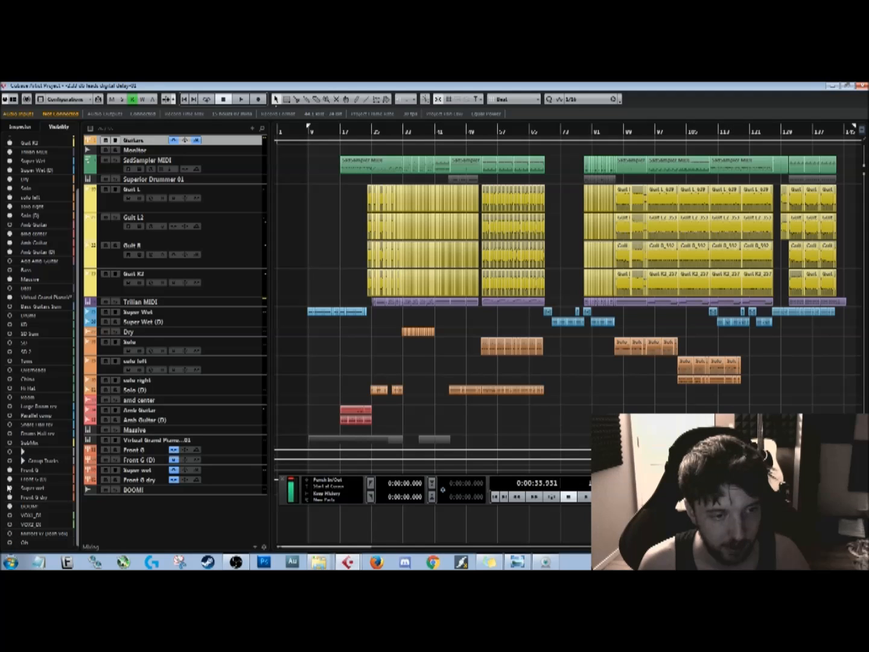
click(9, 460)
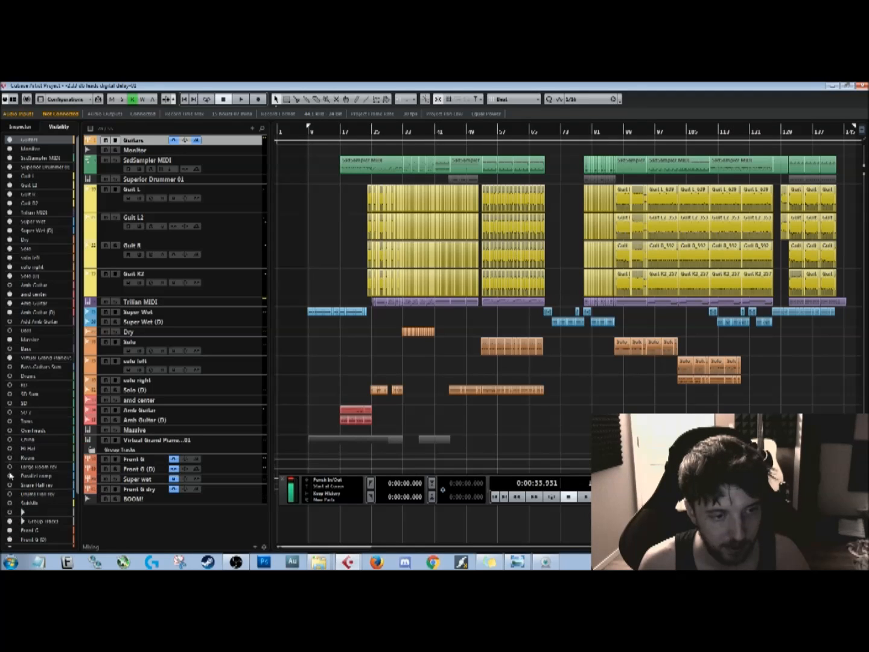
click(9, 502)
click(8, 493)
click(9, 484)
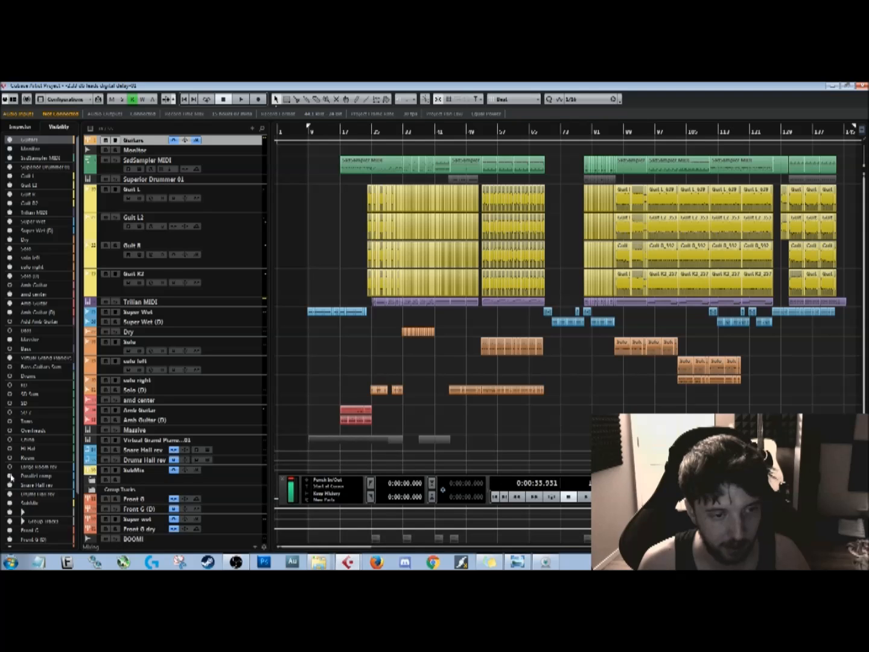
click(9, 474)
click(9, 467)
- Make the drum tracks from Room up to KD visible, along with the Drums and Bass Guitars Sum groups
click(9, 457)
click(9, 447)
click(9, 439)
click(9, 431)
click(9, 421)
click(8, 412)
click(9, 403)
click(9, 394)
click(9, 385)
click(9, 375)
click(9, 367)
- Make the Add Amb Guitar and Amb Guitar group tracks visible, and select Add Amb Guitar
click(9, 348)
click(8, 348)
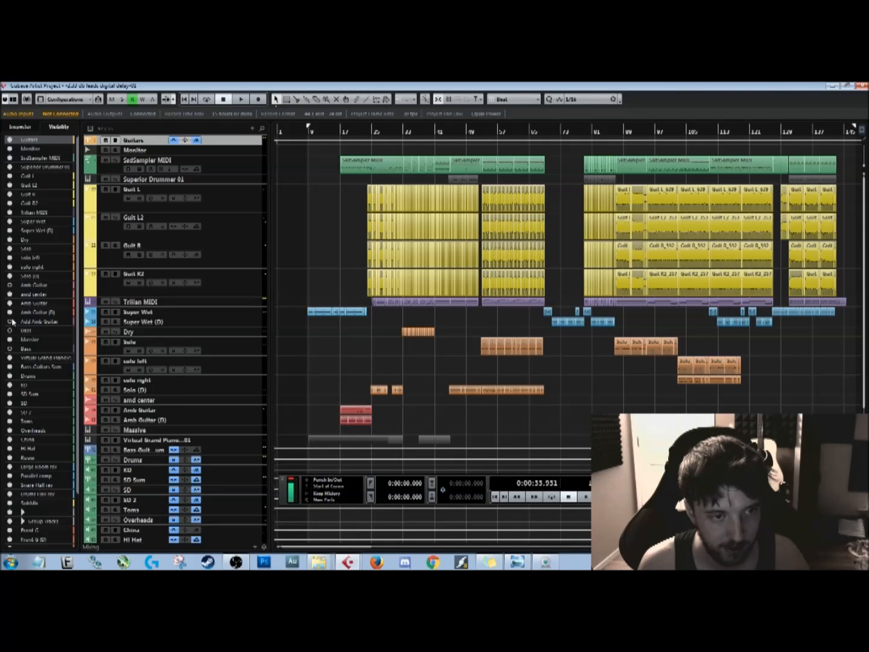
click(11, 322)
click(9, 284)
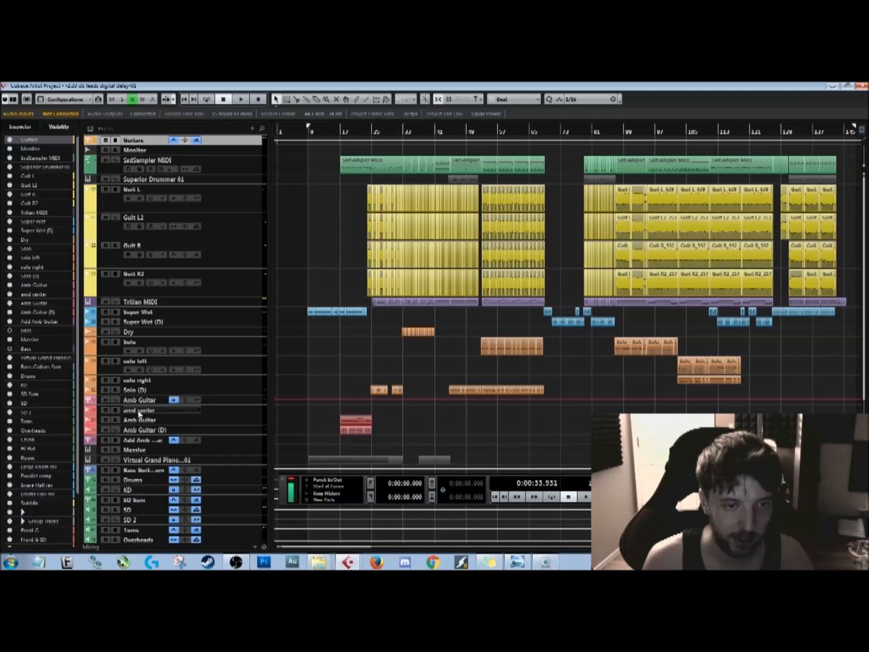
click(229, 442)
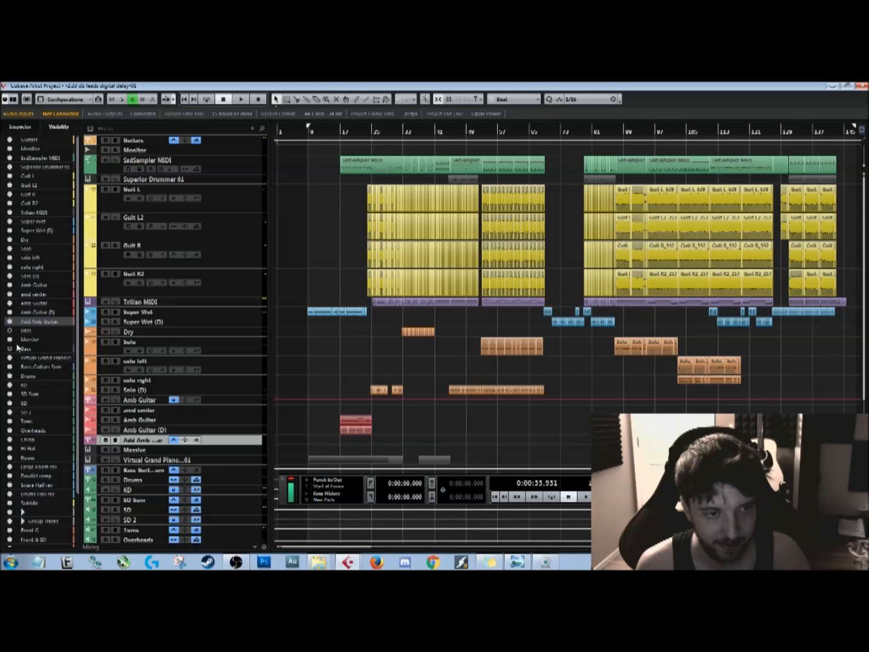
- Look over the visible tracks and the insert chain of the Add Amb Guitar group
scroll(41, 378, down, 2)
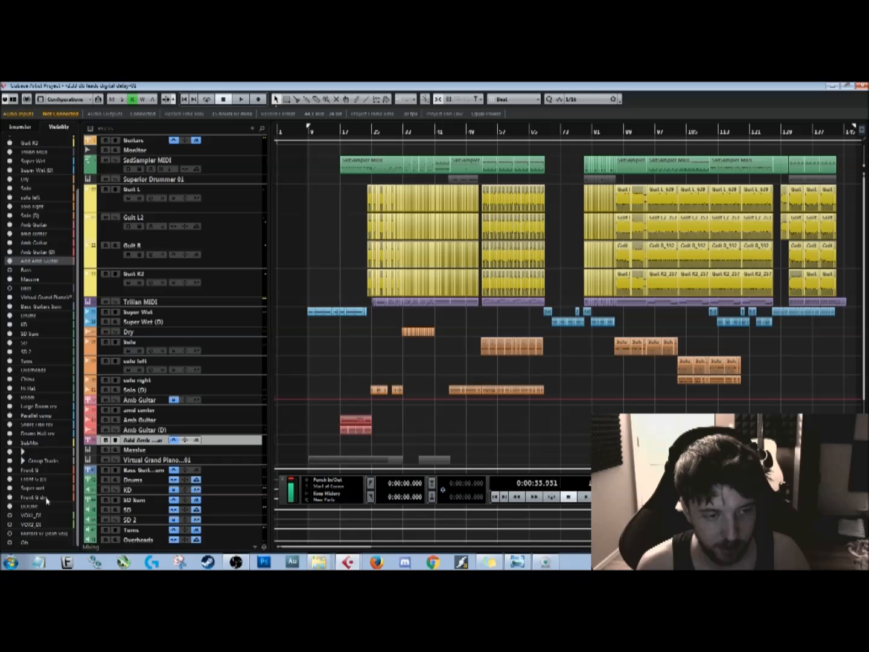
scroll(47, 501, up, 2)
click(19, 127)
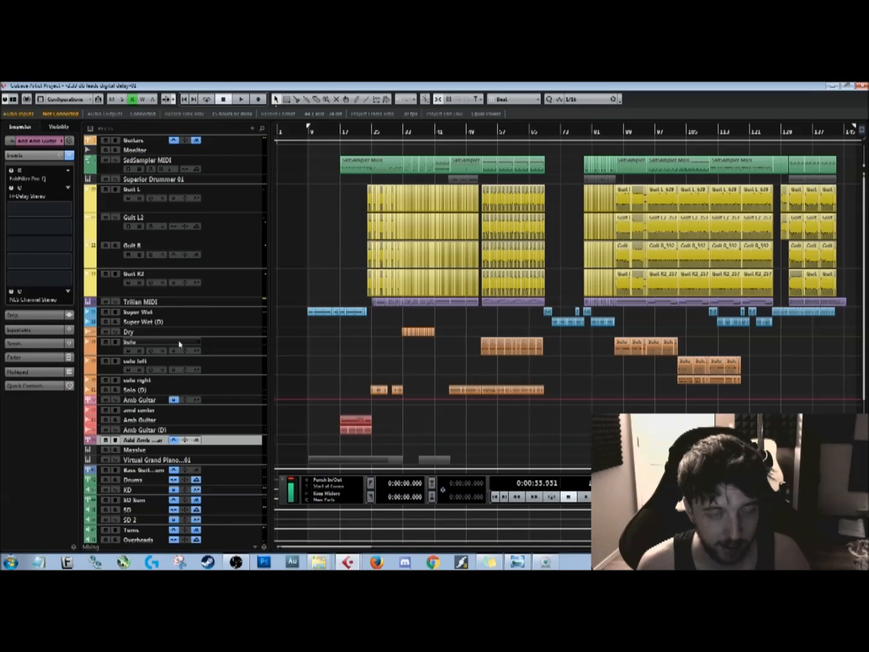
scroll(180, 344, down, 5)
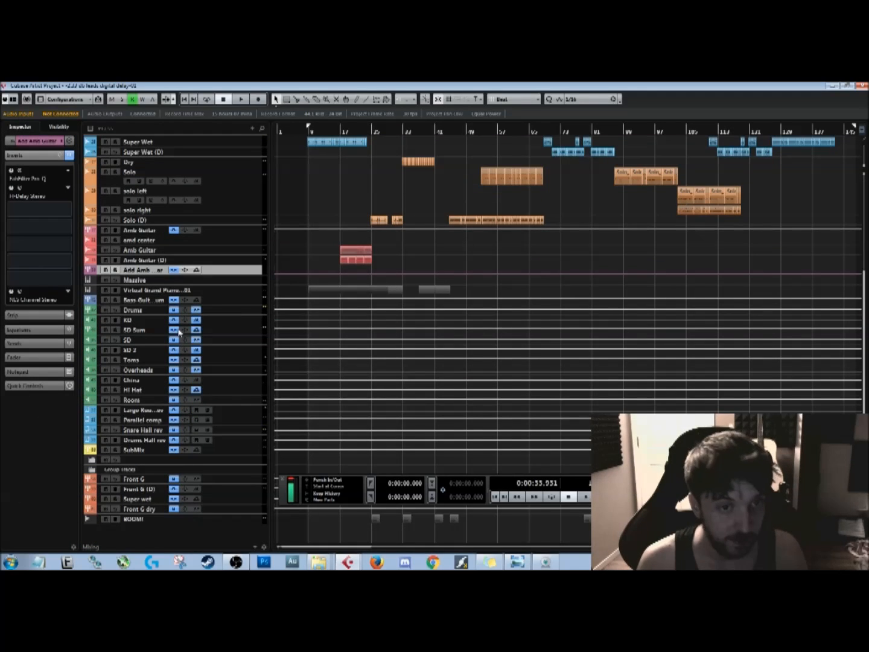
scroll(206, 302, up, 5)
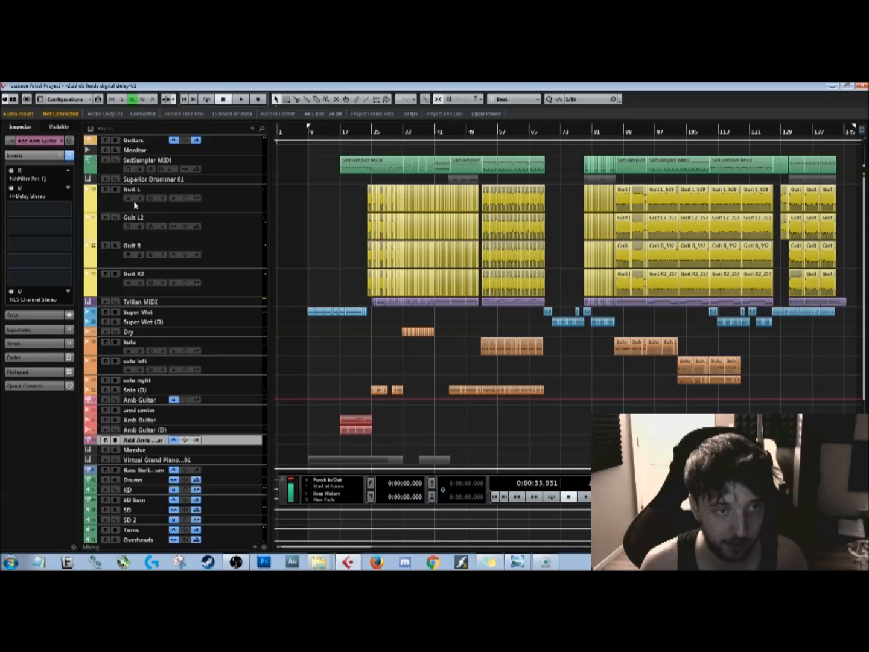
- Examine the Guitars group's output routing and inserts, along with the Monitor and SsdSampler MIDI track settings
click(27, 142)
click(244, 144)
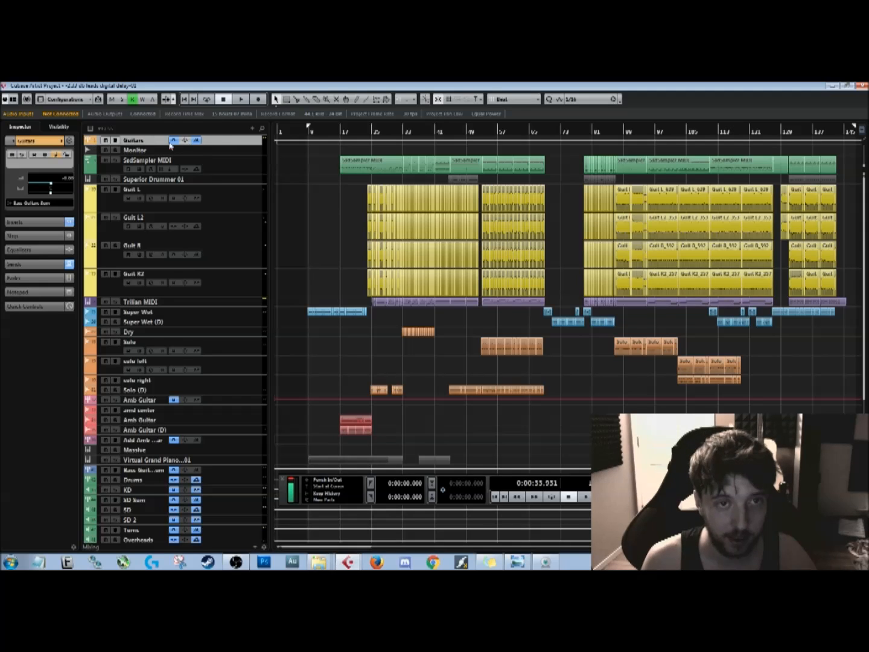
click(52, 220)
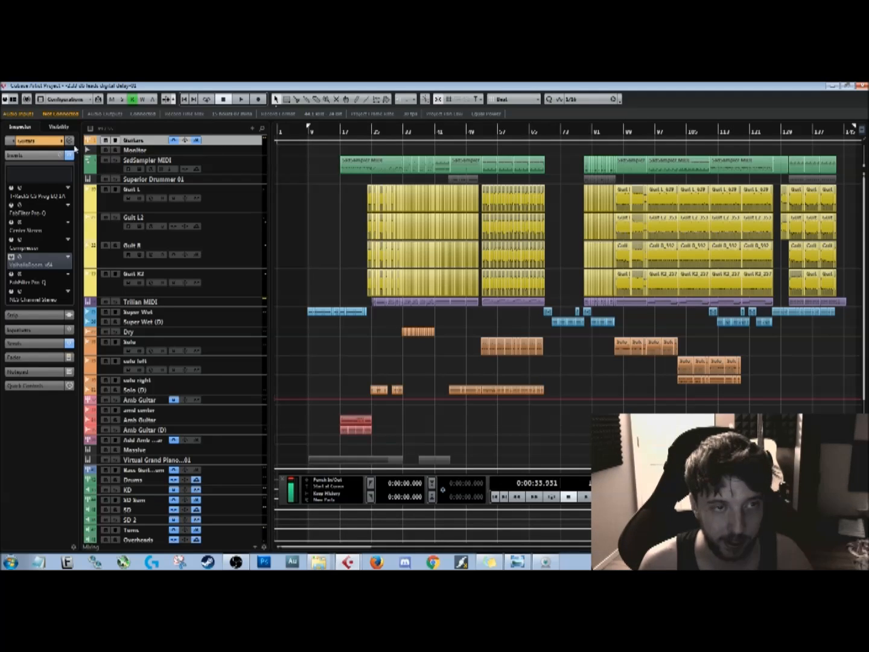
click(216, 152)
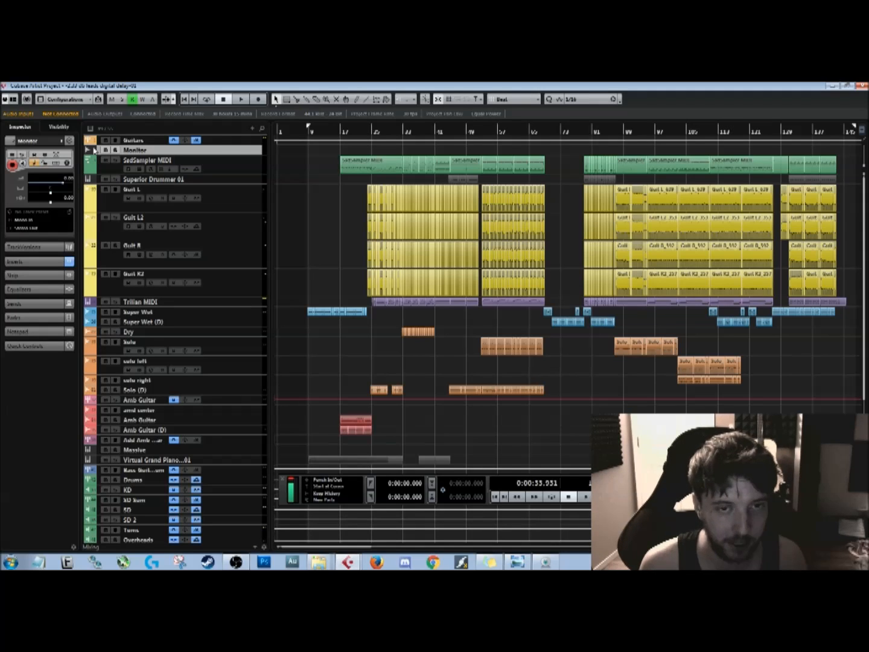
click(256, 162)
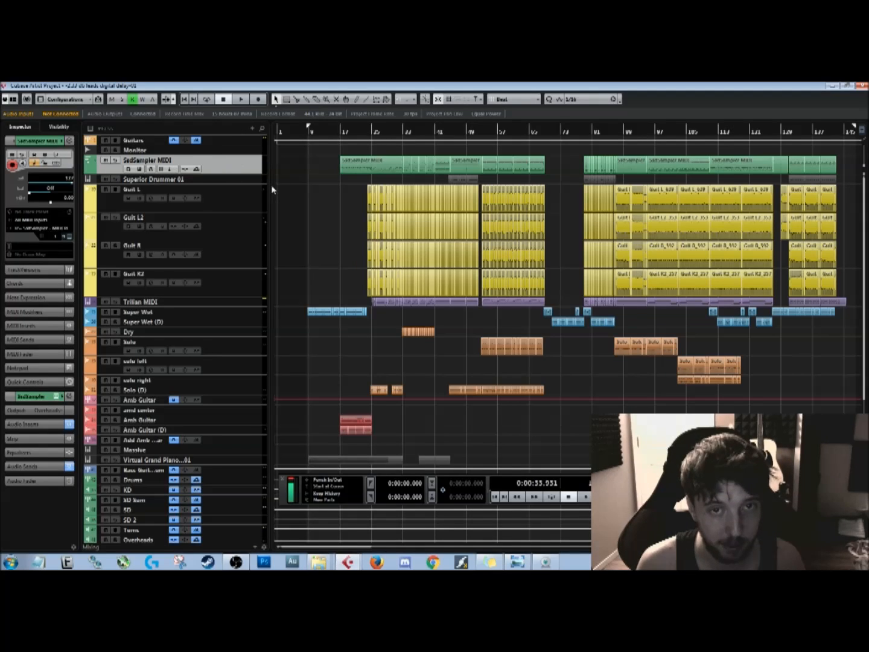
- Examine the drum notes of the first SsdSampler MIDI part in the Drum Editor, and return to the project
scroll(401, 189, up, 4)
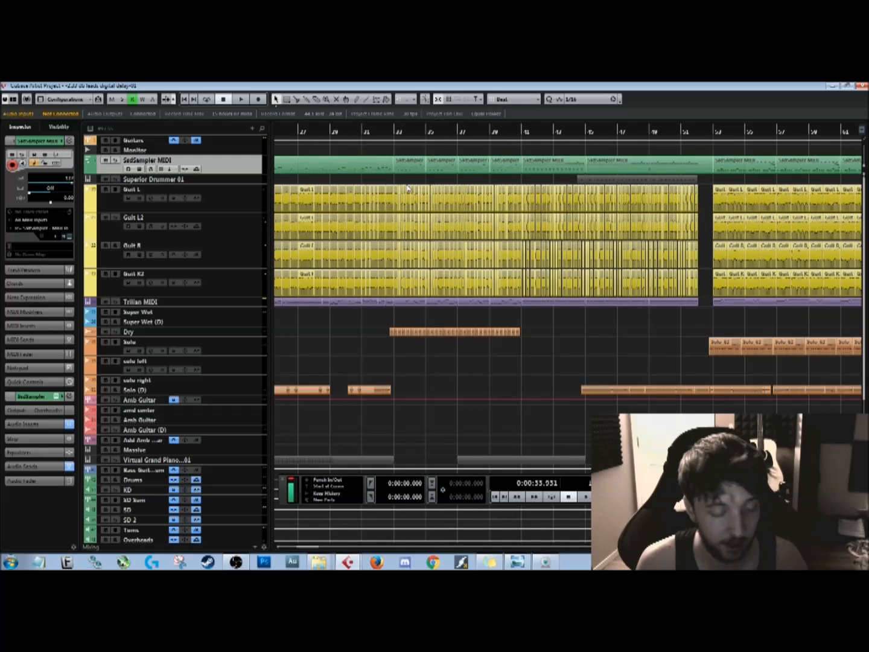
scroll(408, 182, left, 5)
scroll(405, 182, right, 3)
scroll(404, 181, left, 2)
scroll(405, 182, down, 3)
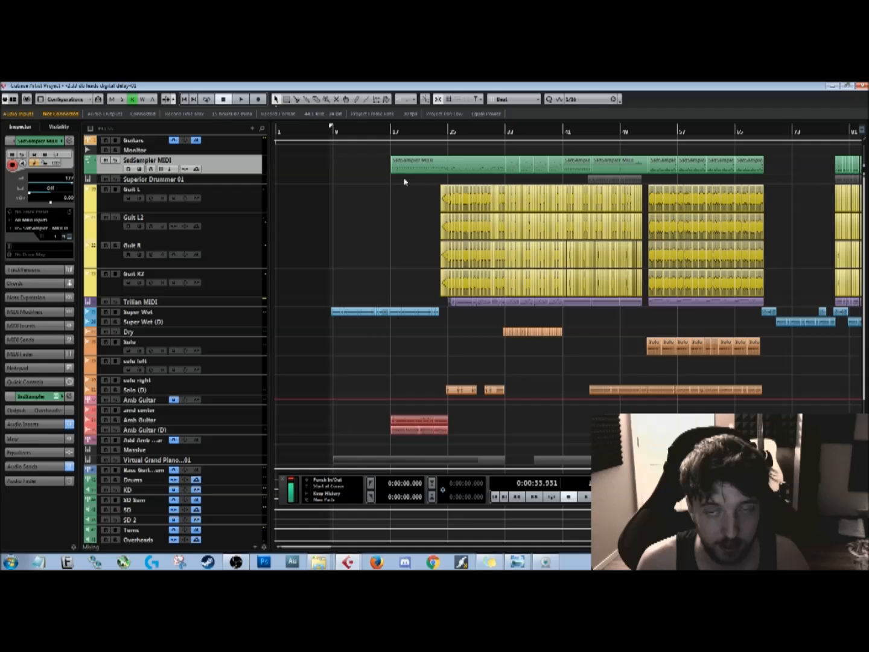
scroll(403, 181, right, 3)
scroll(402, 182, left, 3)
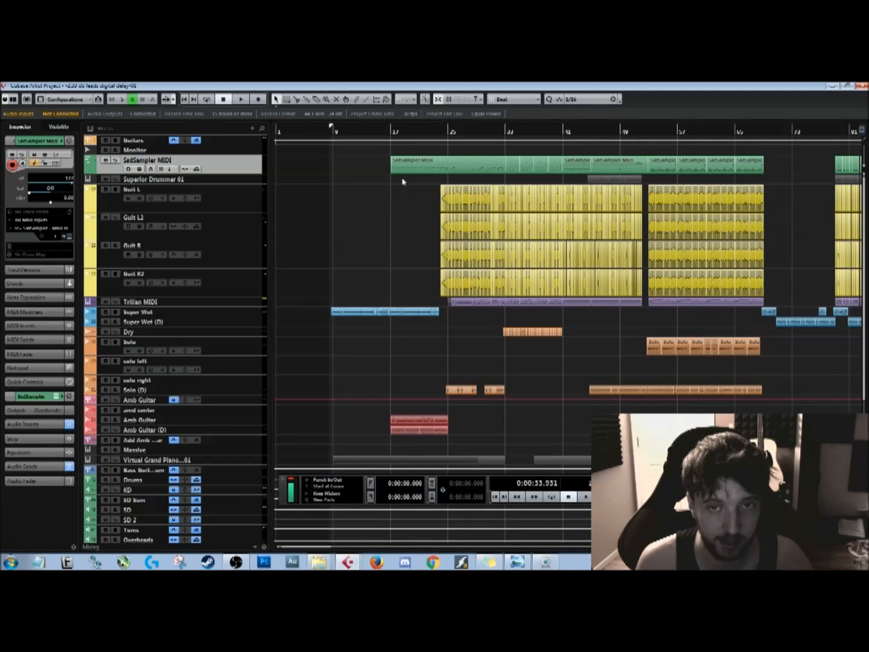
double_click(447, 164)
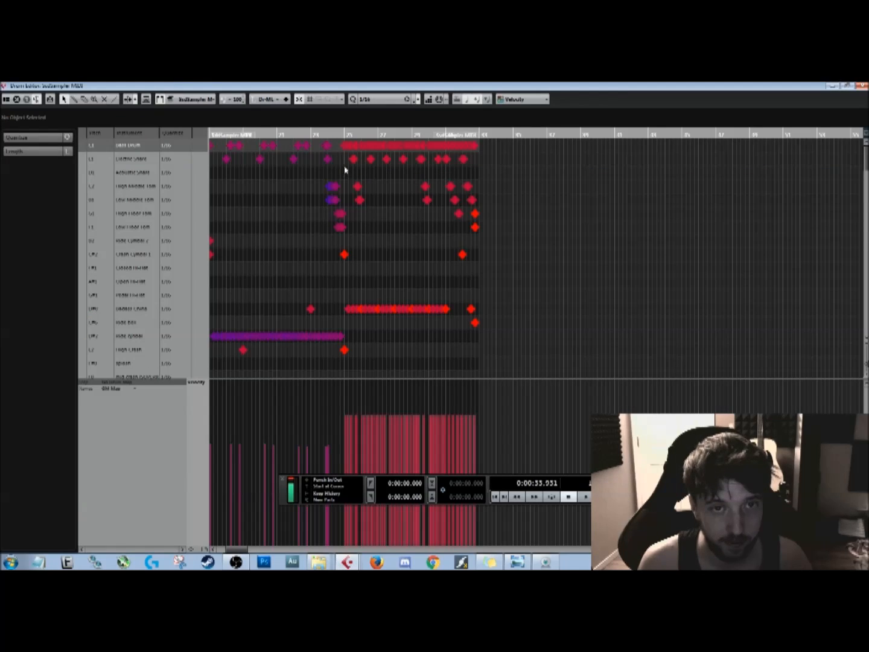
click(212, 134)
mouse_move(276, 144)
mouse_down()
mouse_move(276, 160)
mouse_move(275, 145)
mouse_up()
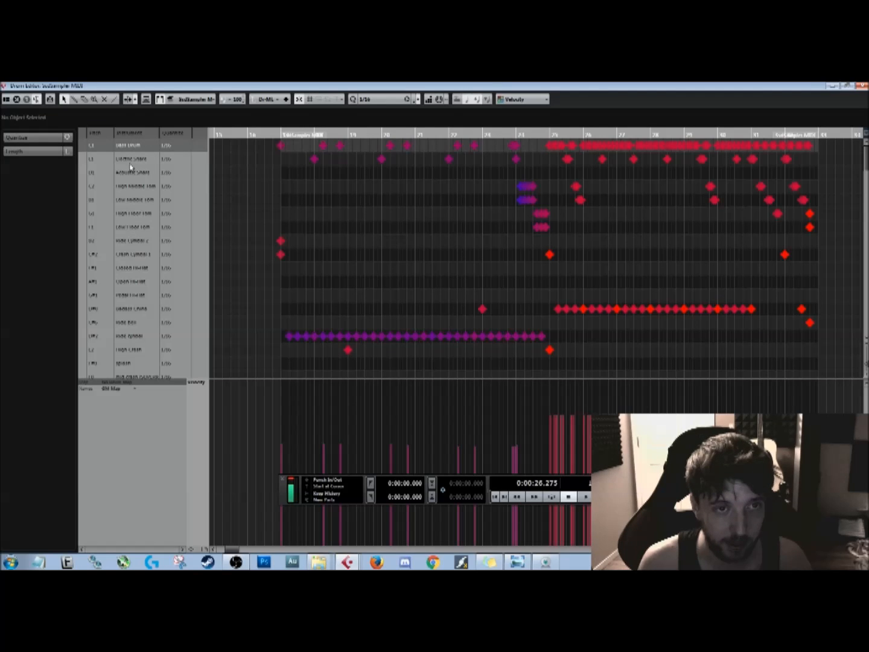
click(862, 85)
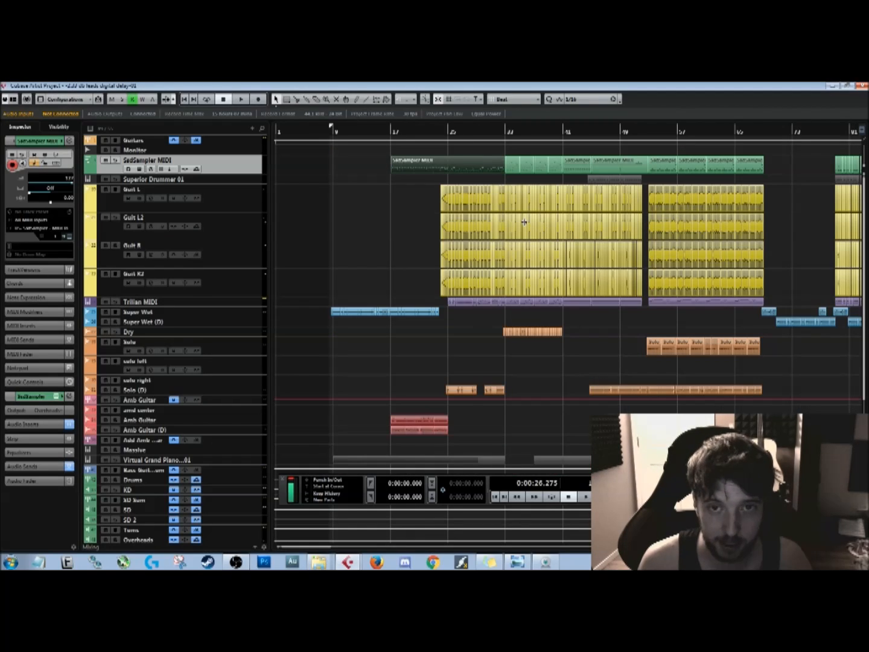
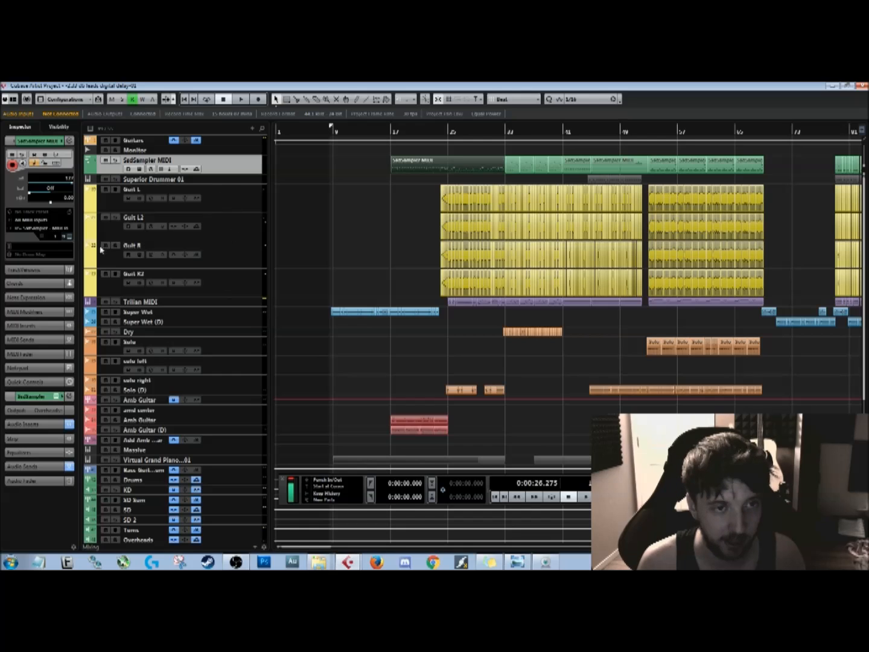
- Move the Amb Guitar group track directly below the Amb Guitar (D) track
click(228, 304)
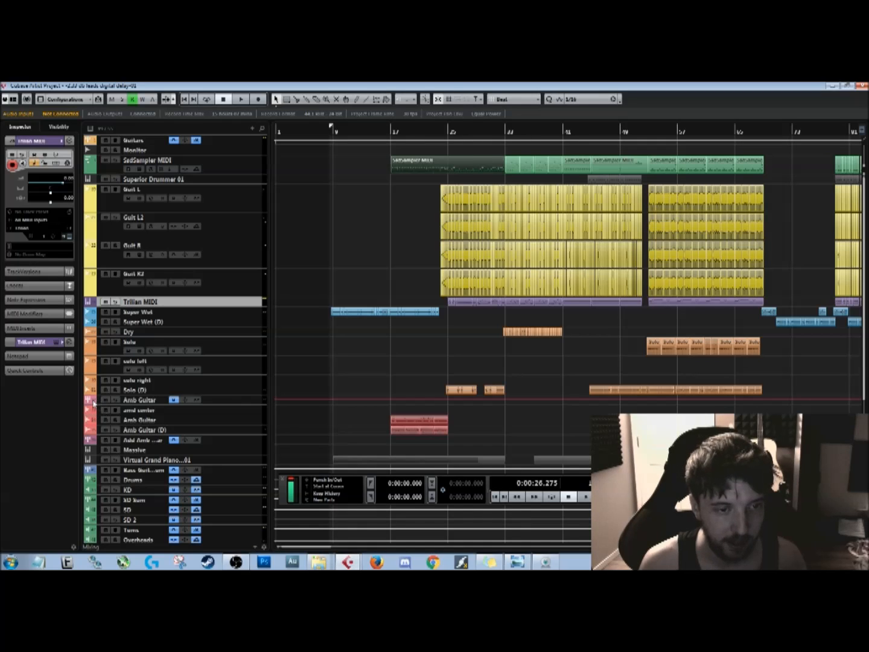
scroll(93, 403, down, 3)
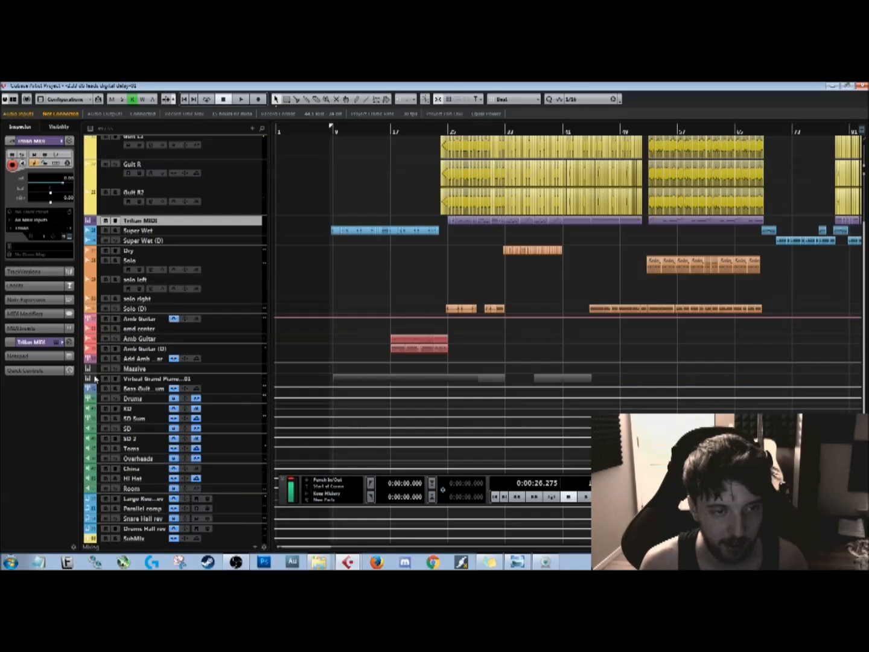
drag(207, 320, 214, 352)
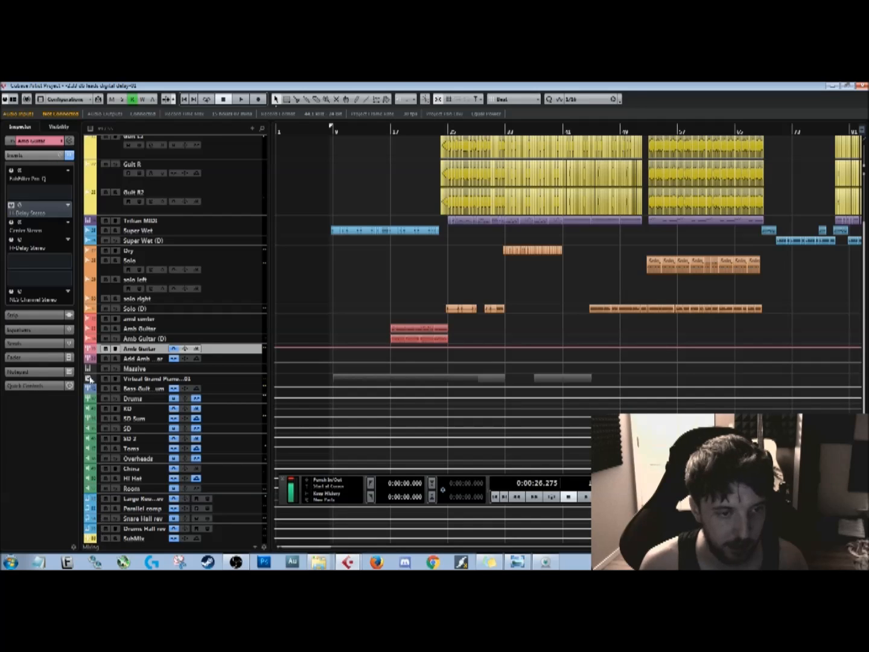
- Move the SD Sum group track above KD, directly below the Drums group
scroll(234, 395, down, 3)
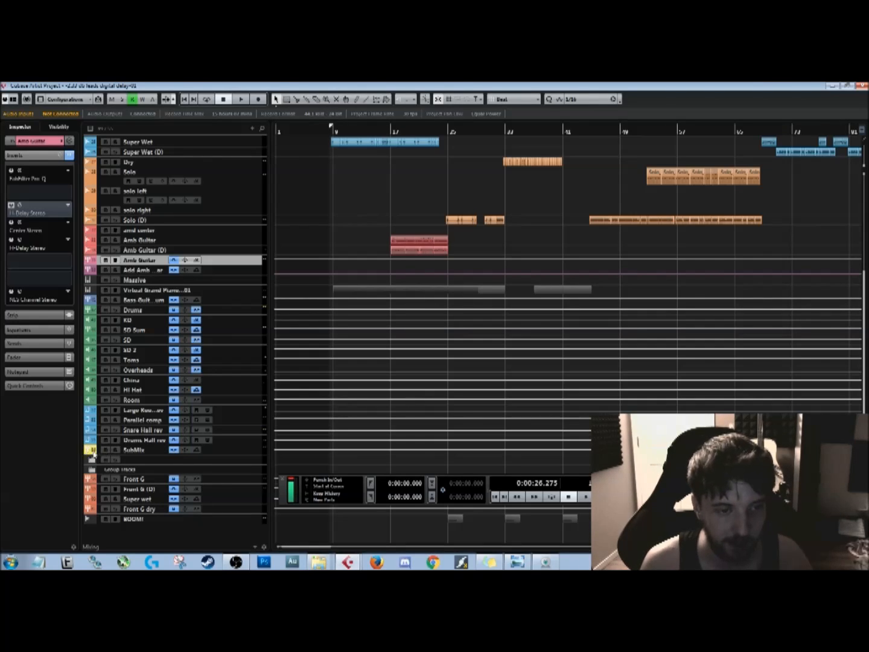
scroll(94, 451, up, 5)
scroll(115, 426, down, 5)
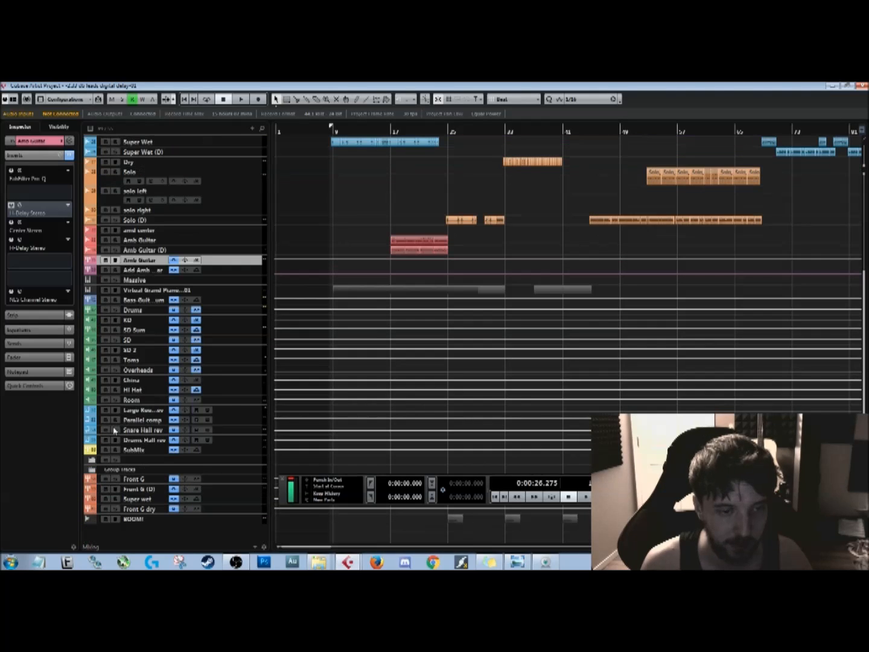
scroll(124, 308, up, 5)
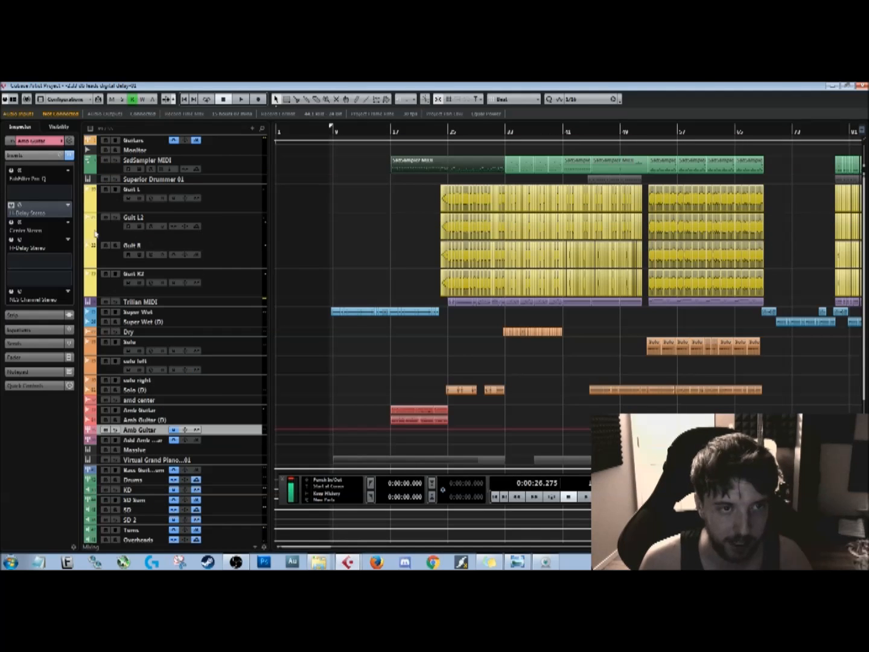
scroll(225, 236, down, 5)
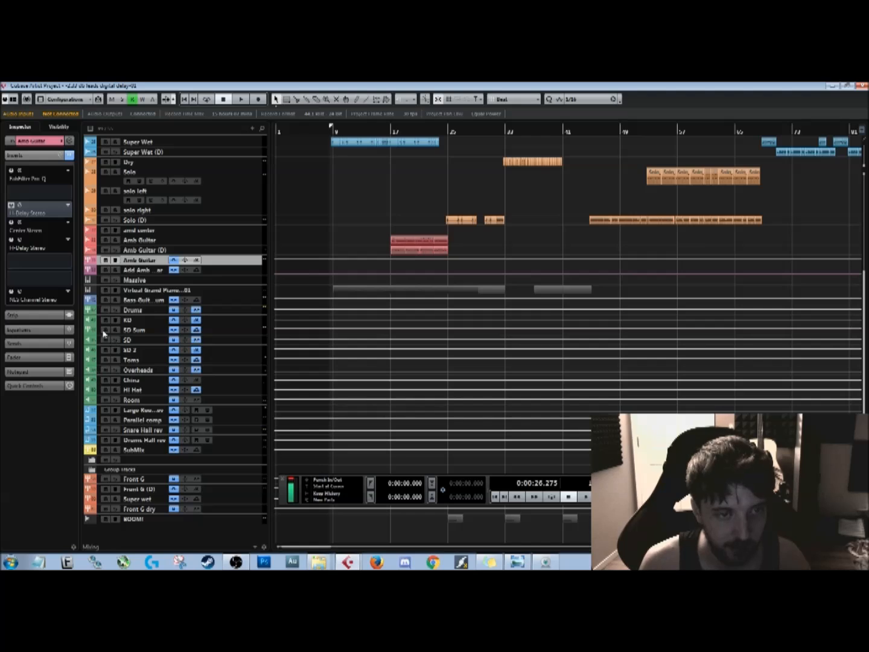
drag(221, 331, 221, 319)
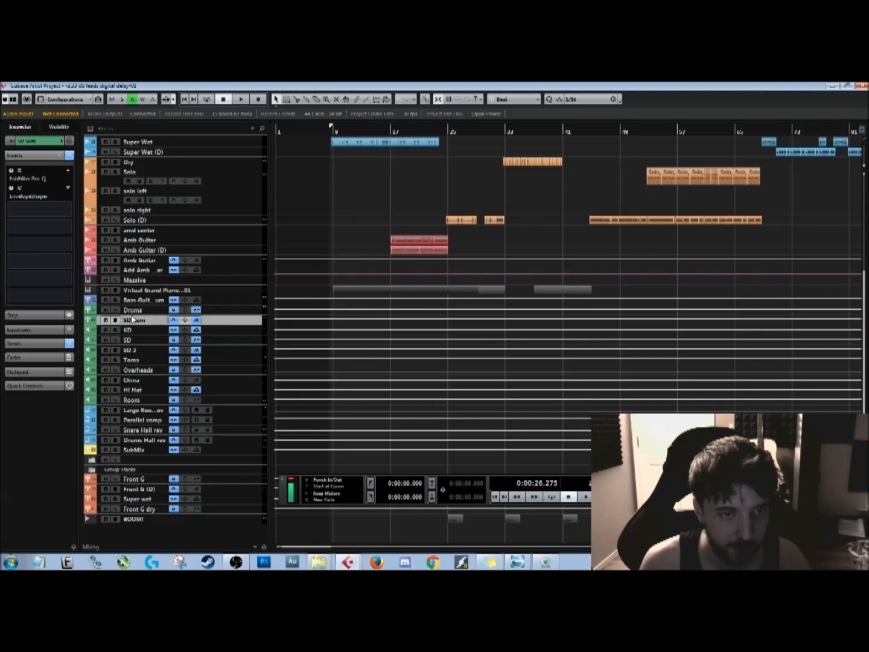
click(90, 312)
click(89, 312)
click(89, 312)
click(90, 312)
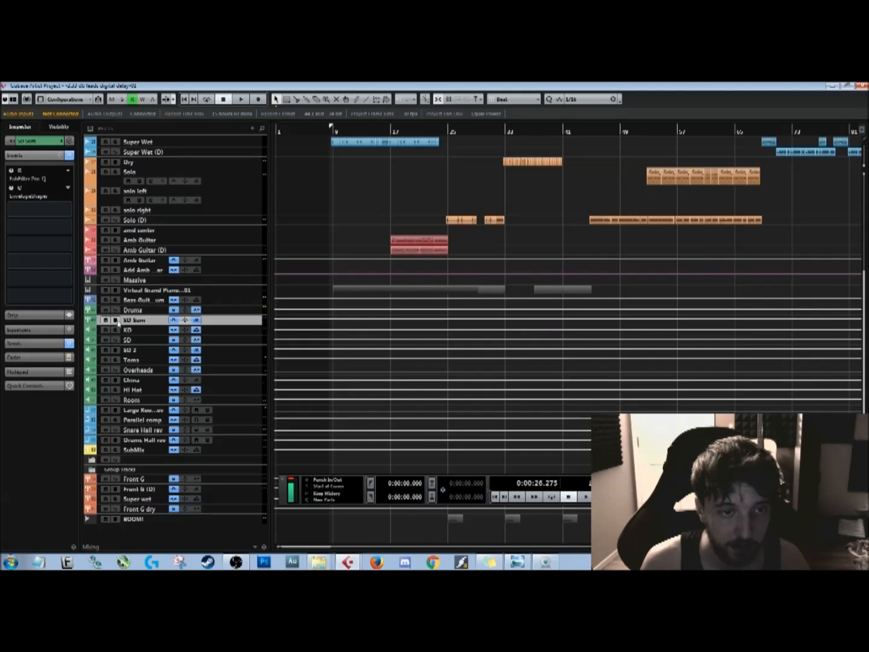
right_click(88, 320)
click(259, 324)
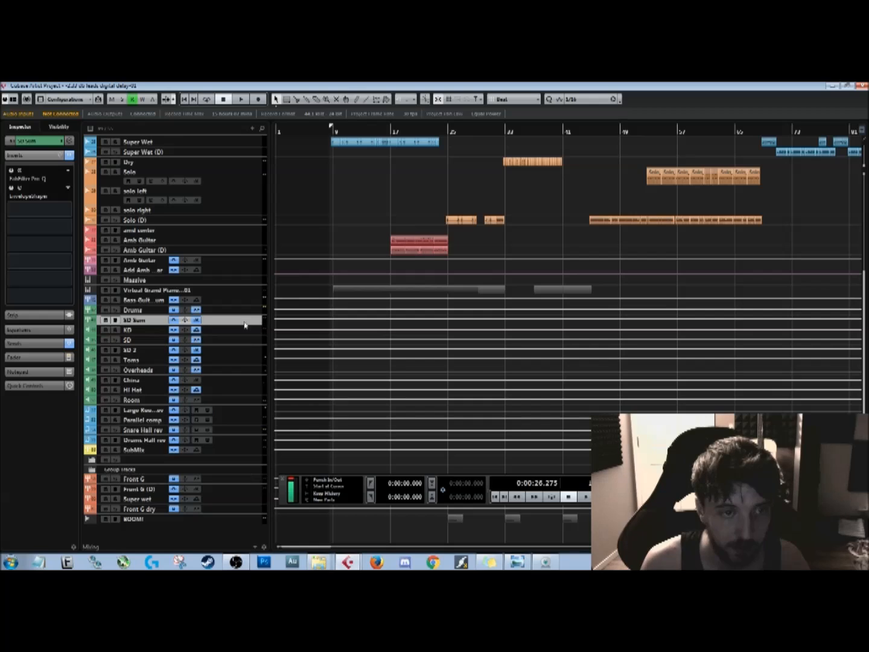
- Check the SD Sum group's output routing, and reset the SD Sum and Drums group tracks to the default color
click(43, 146)
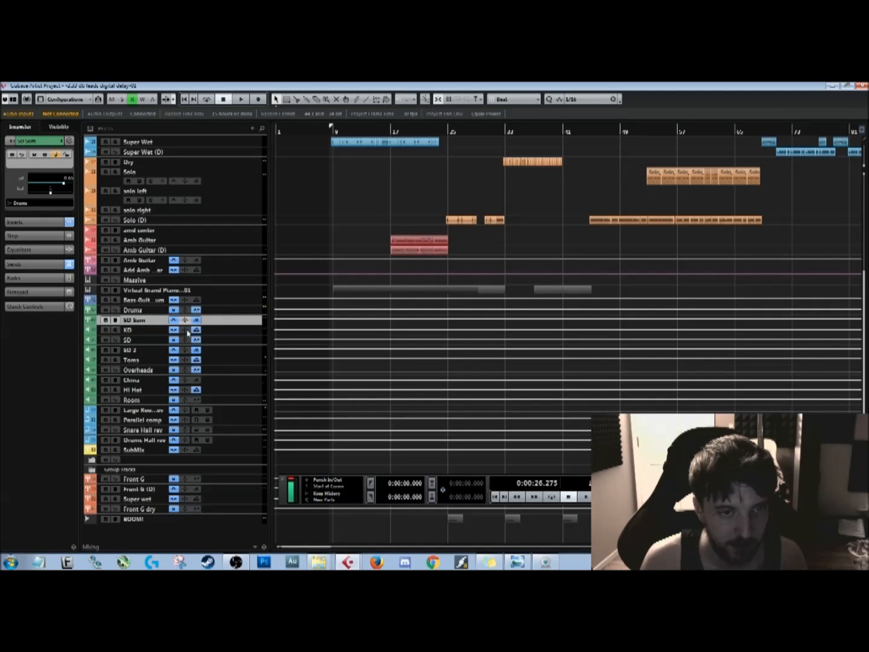
click(95, 323)
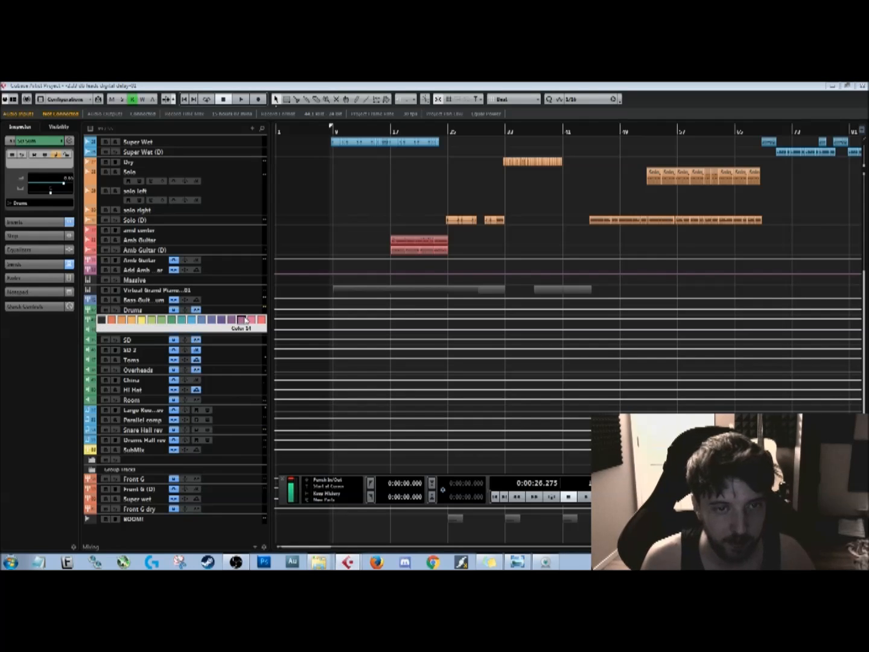
click(103, 320)
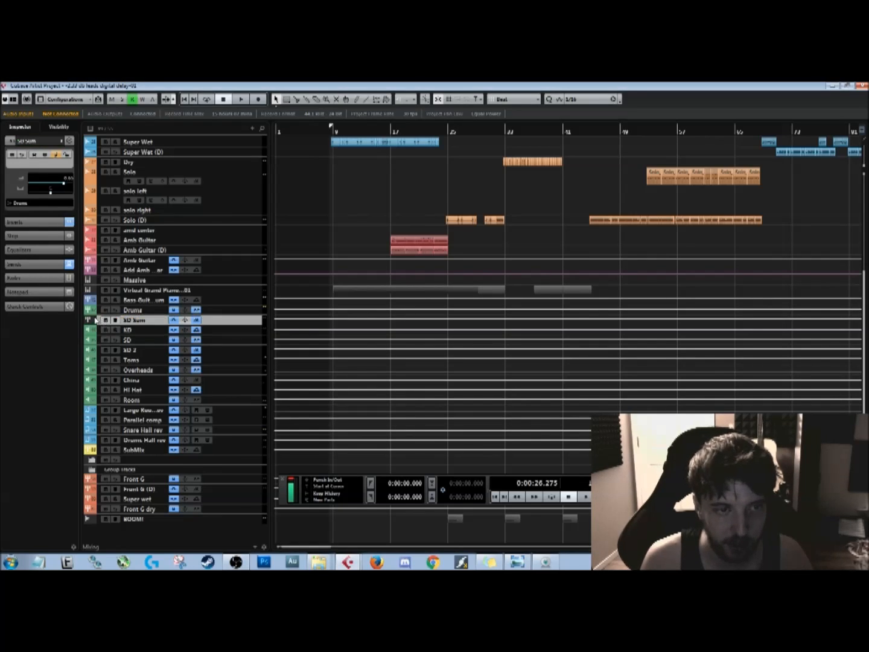
click(101, 311)
click(101, 310)
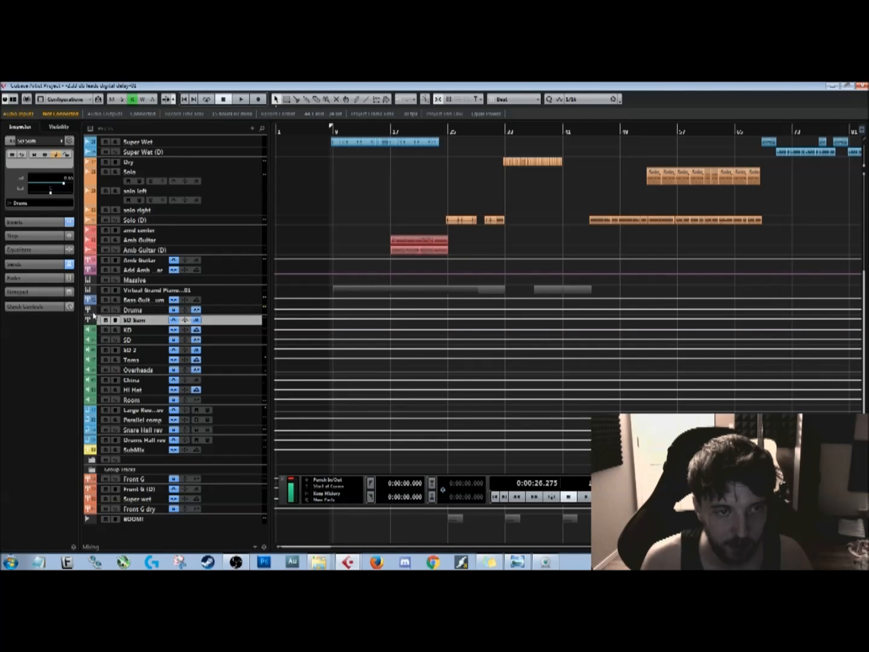
- Color the Drums and SD Sum group tracks blue-violet to set them apart from the green drum channels
click(94, 311)
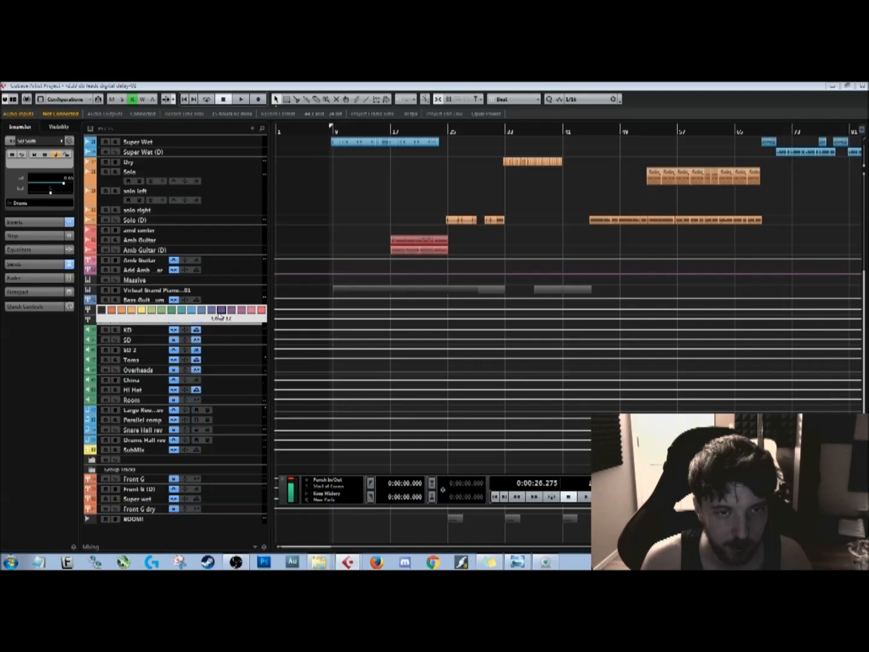
click(204, 309)
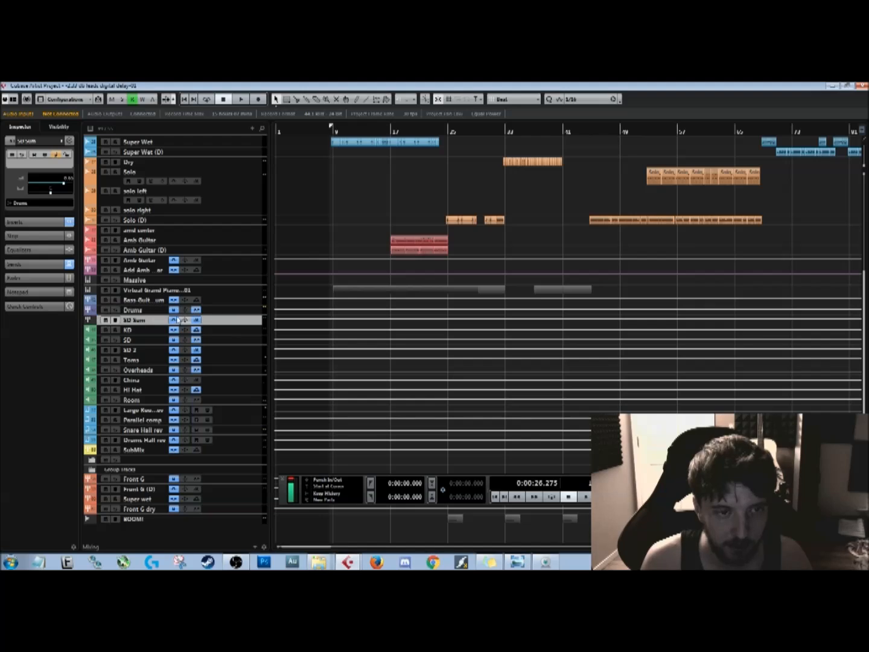
click(94, 316)
click(97, 315)
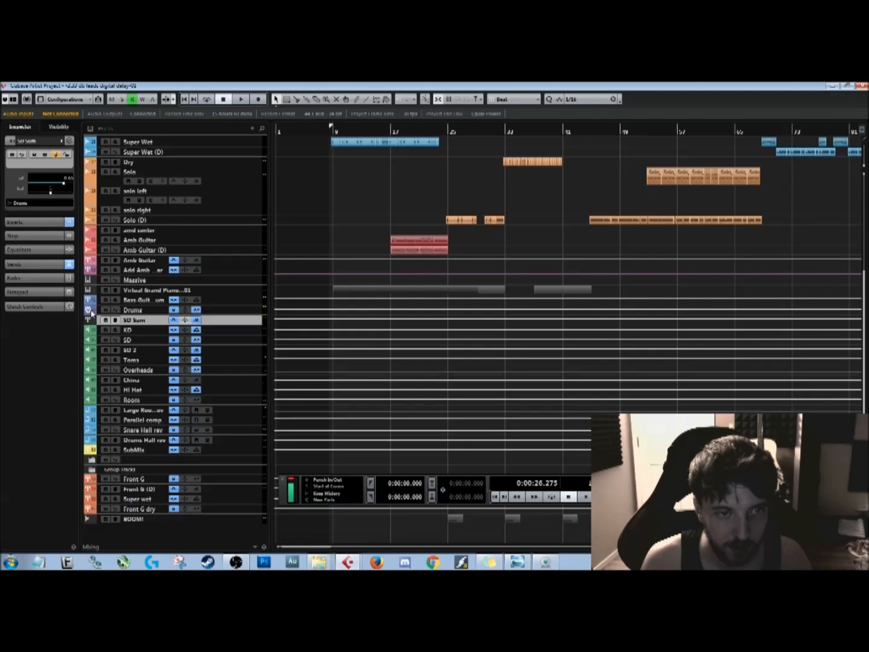
click(95, 323)
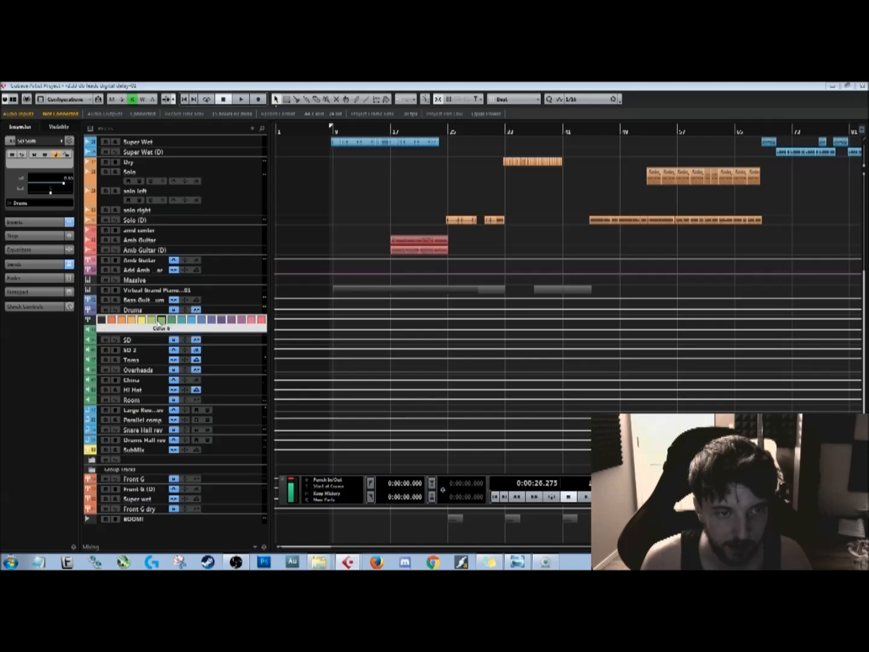
click(210, 320)
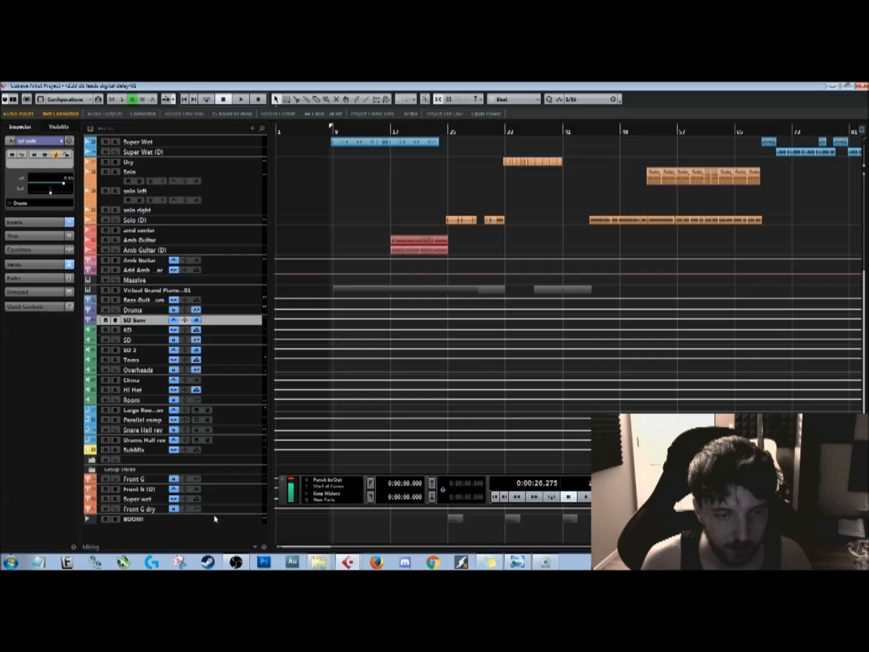
- Hide the floating transport panel that covers the lower tracks
drag(284, 497, 254, 486)
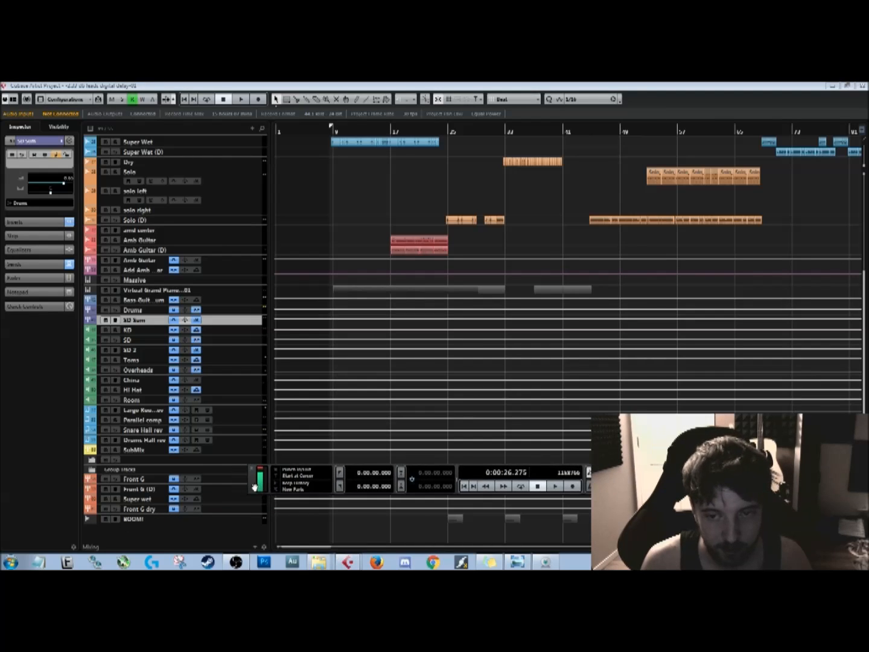
key(F2)
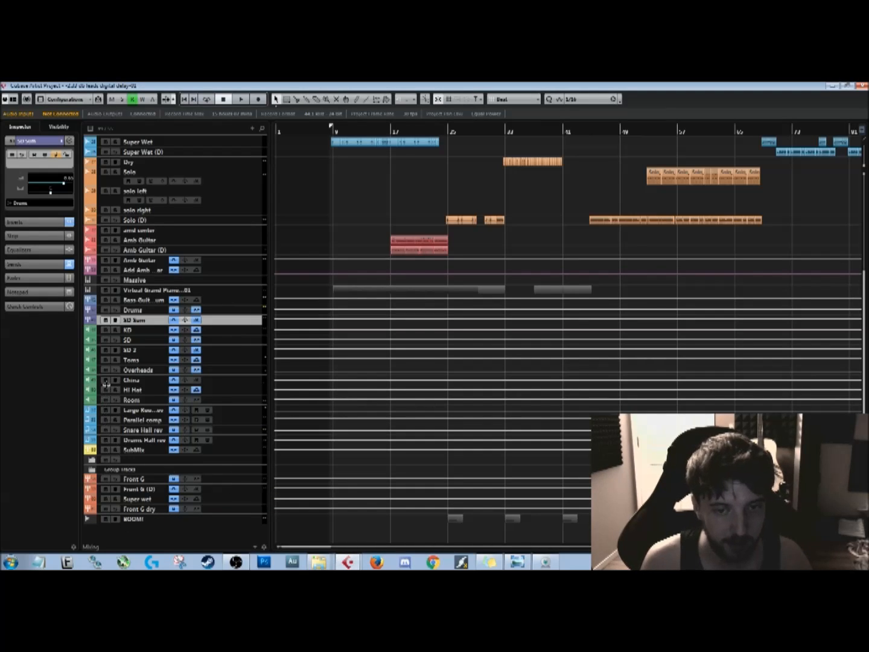
key(F2)
key(F2)
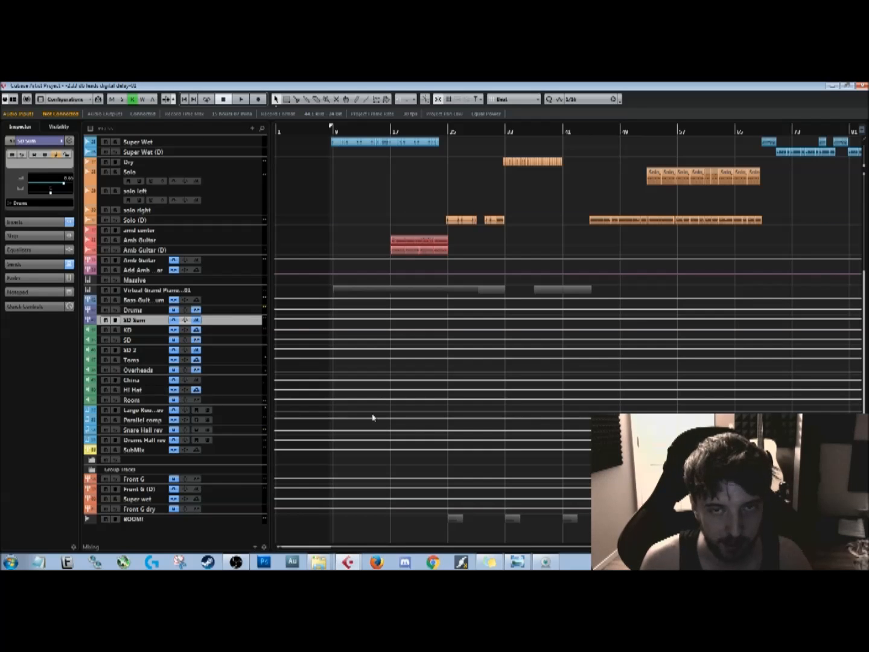
- Examine the order and colors of the tracks from the Guitars group down to the BOOM! track
scroll(373, 418, up, 5)
scroll(306, 391, down, 5)
scroll(242, 356, up, 5)
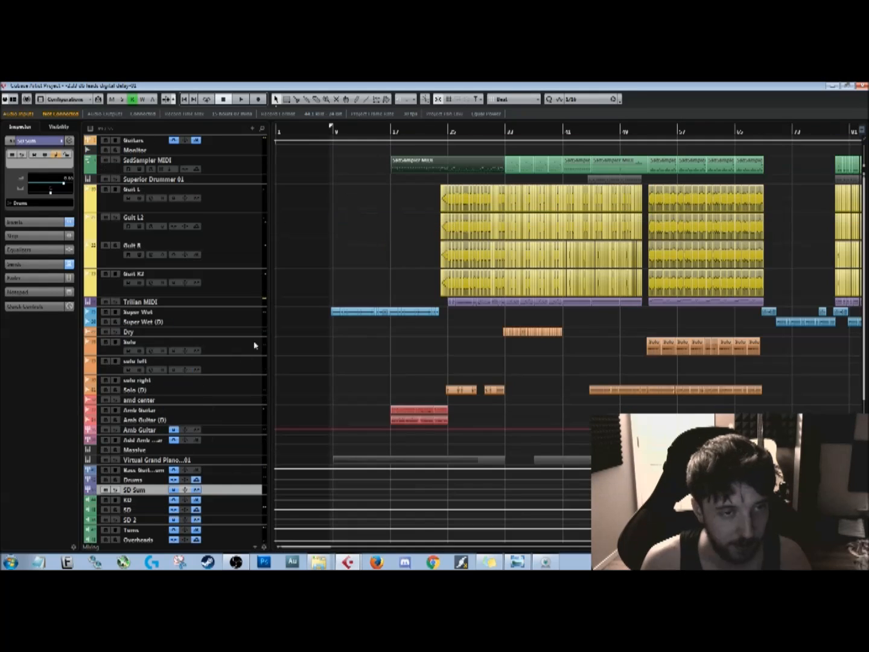
scroll(177, 229, down, 5)
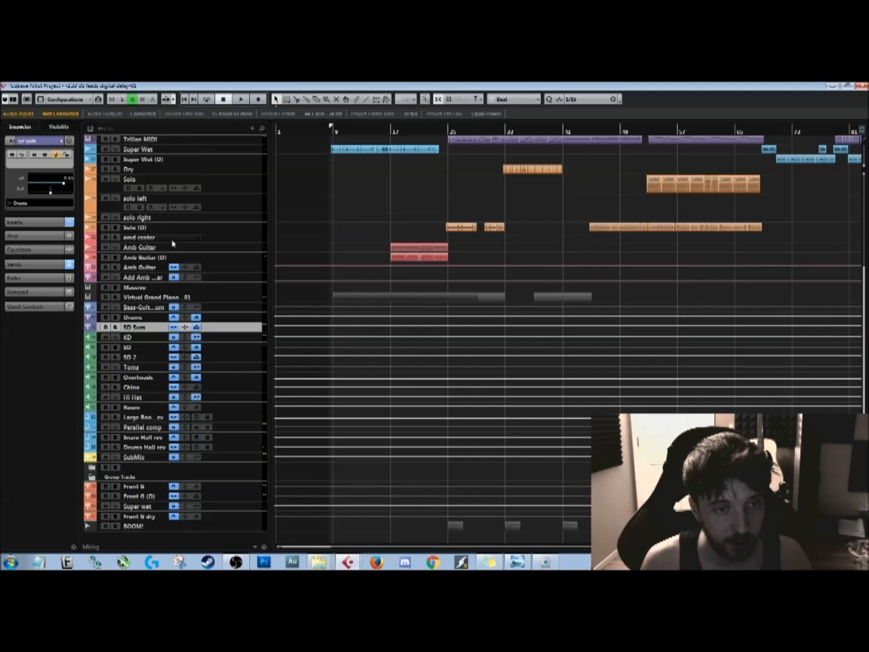
scroll(181, 253, up, 5)
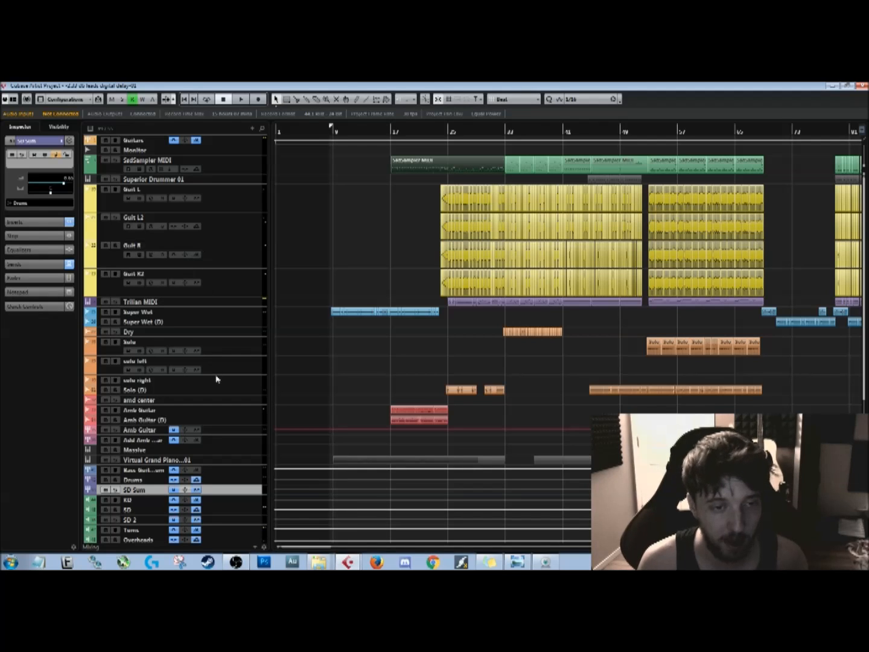
scroll(243, 339, down, 6)
scroll(237, 334, up, 6)
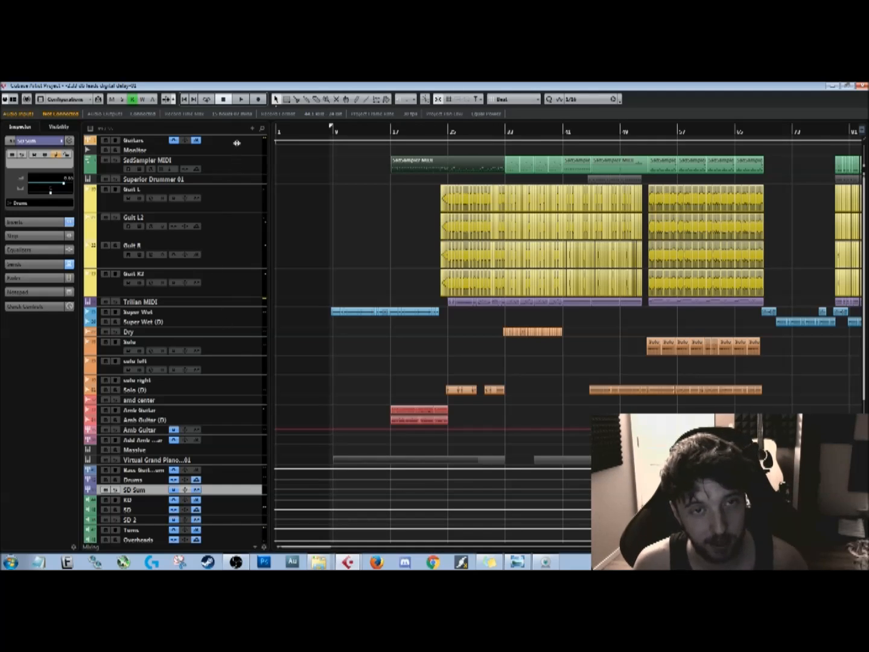
- Show all hidden tracks in the track list, including the Bass and VOX tracks
click(104, 129)
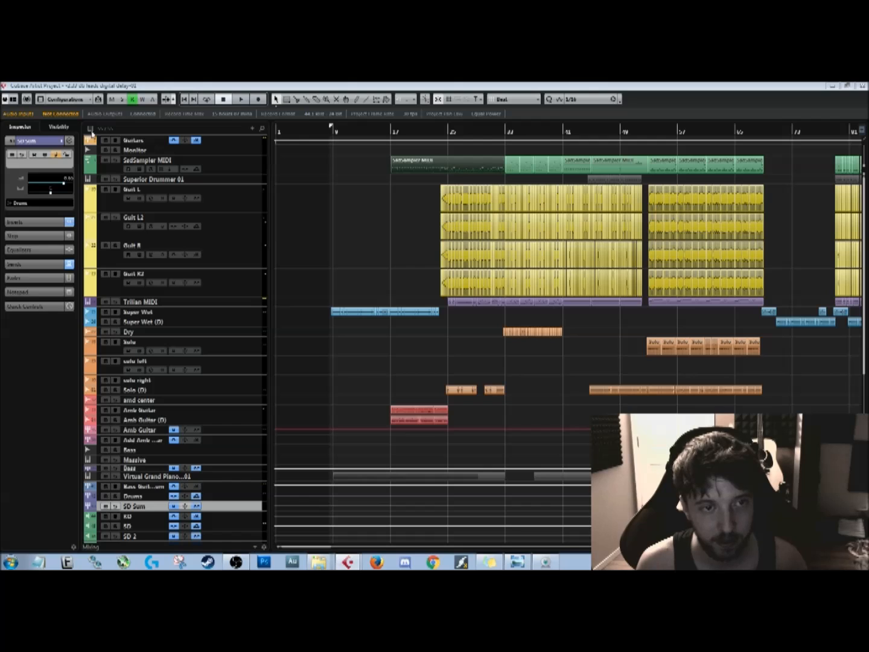
scroll(172, 371, down, 5)
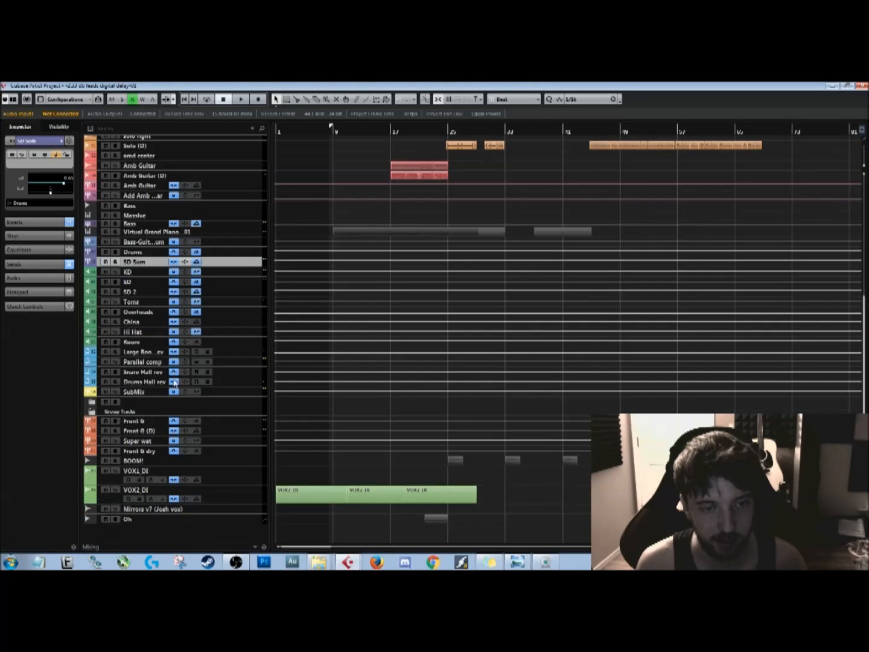
scroll(175, 440, up, 5)
- Hide the VOX1_DI, VOX2_DI, Mirrors v7 and Oh tracks, and check the resulting track list
click(65, 128)
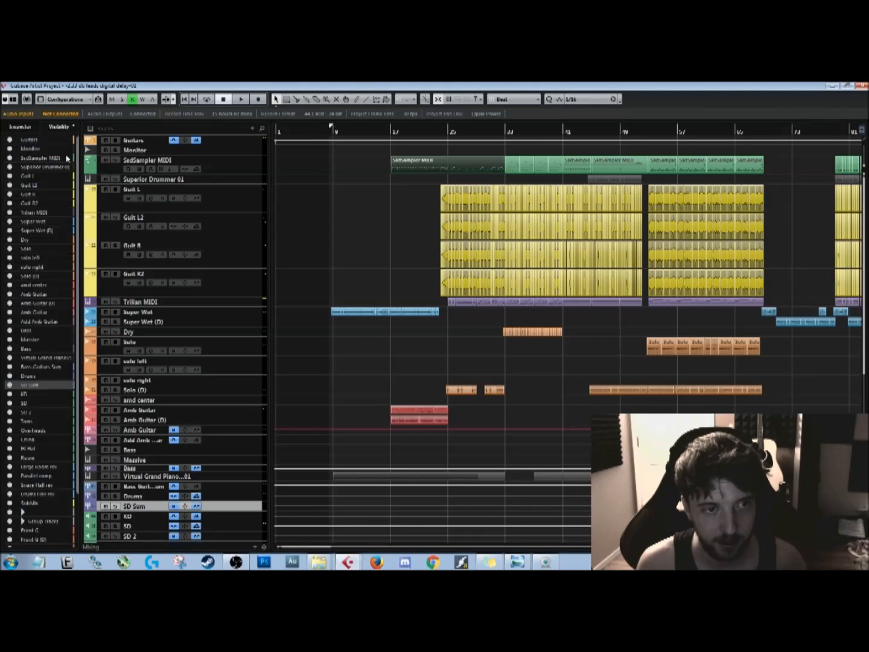
drag(14, 543, 9, 509)
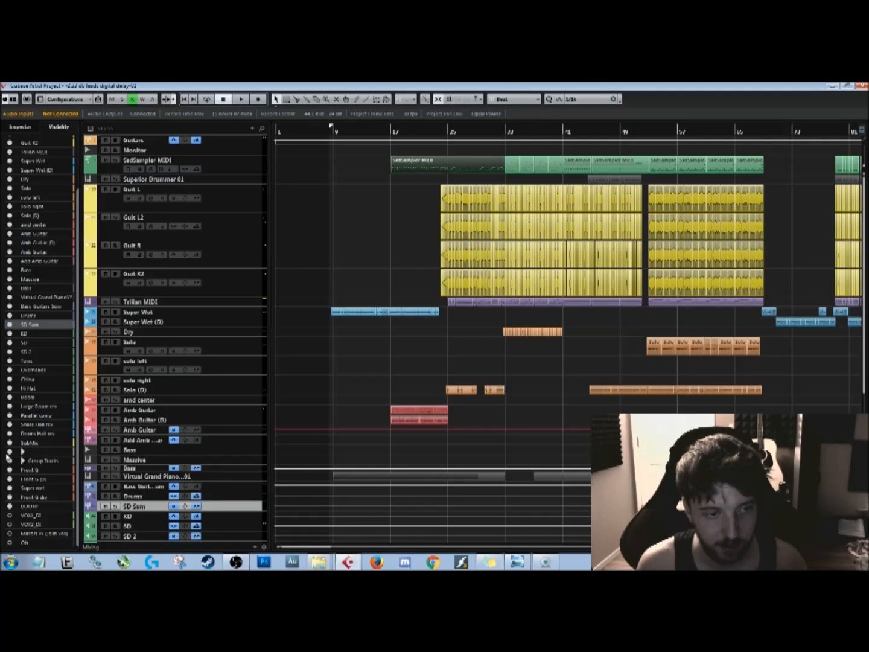
scroll(9, 241, up, 3)
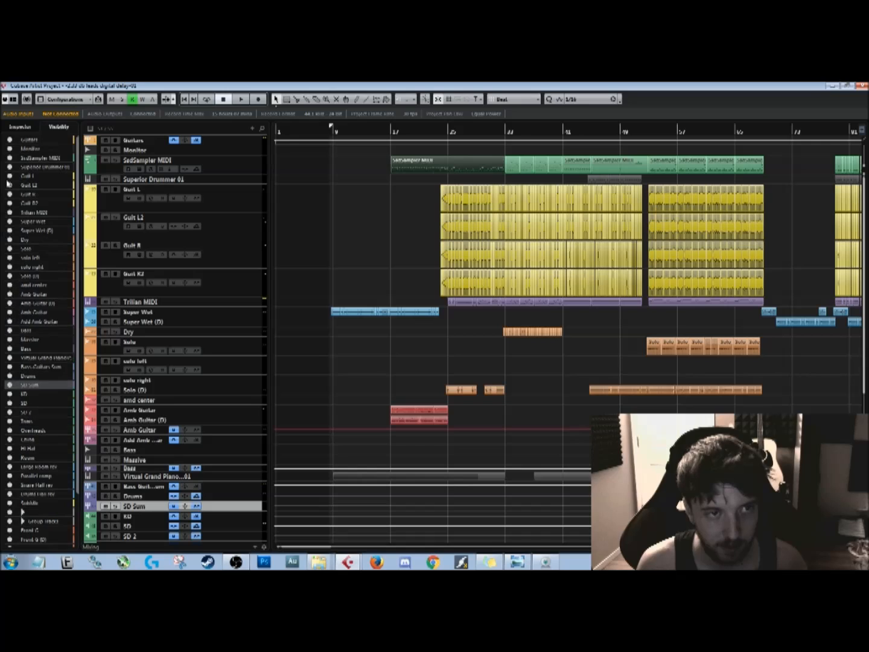
click(27, 126)
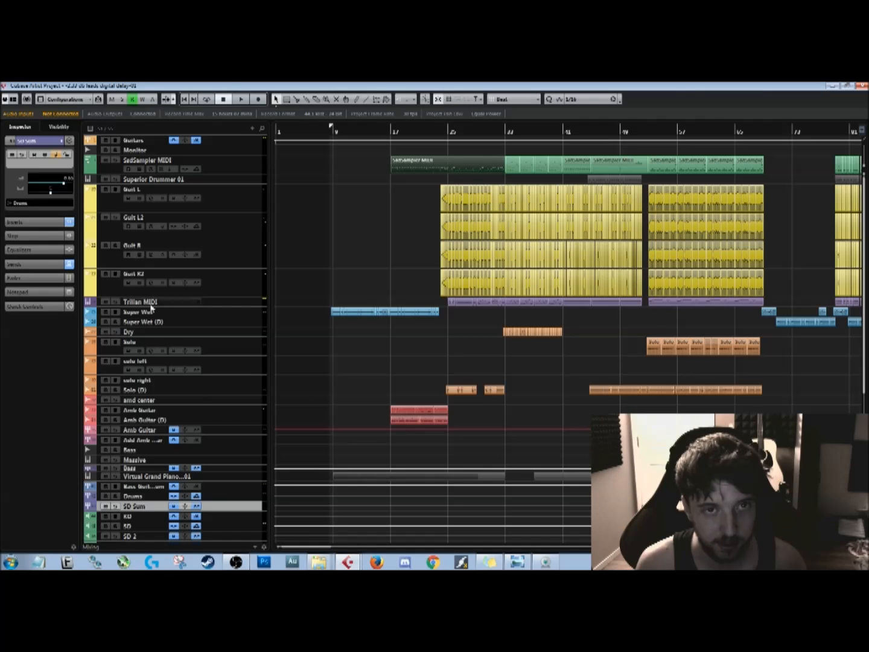
scroll(223, 438, down, 3)
scroll(224, 449, down, 4)
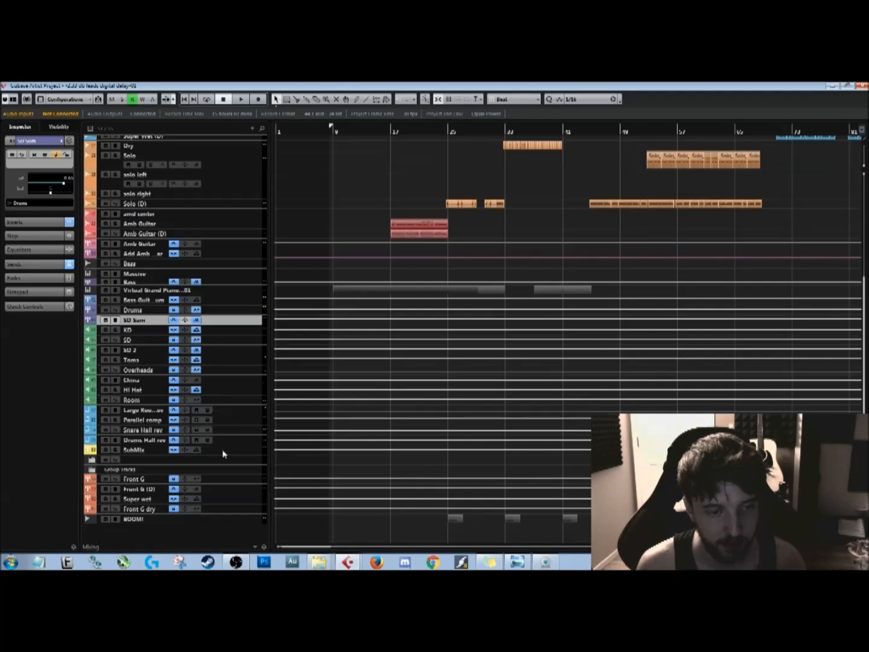
scroll(221, 426, up, 7)
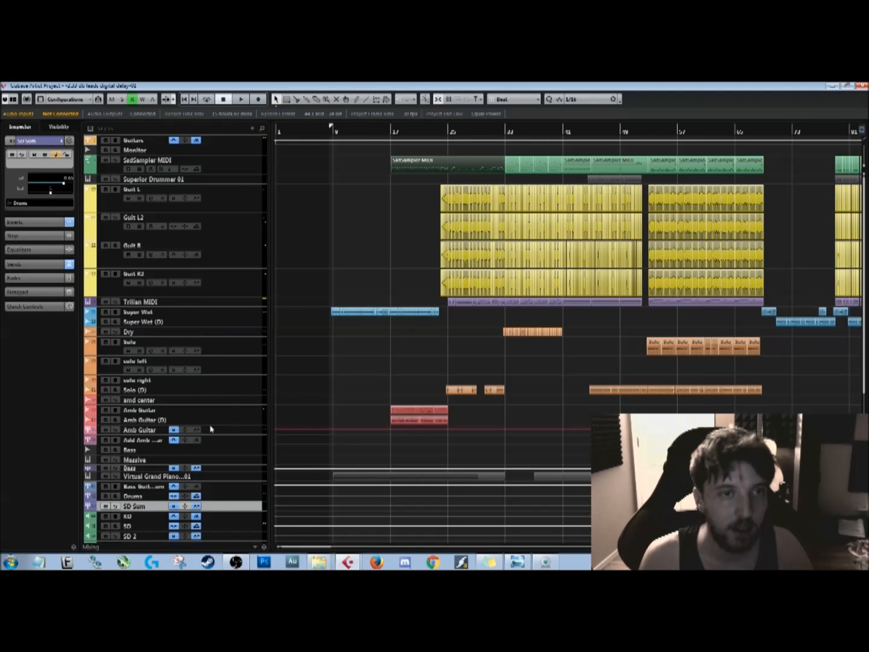
- Examine the Guitars group's output routing and inserts, along with the Guit L track's input and output routing
click(247, 143)
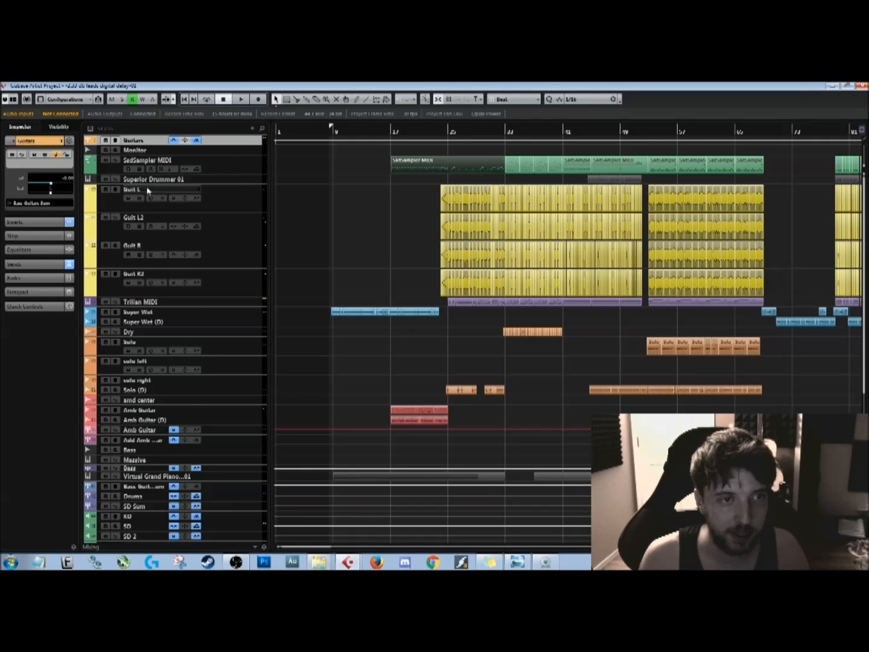
click(36, 222)
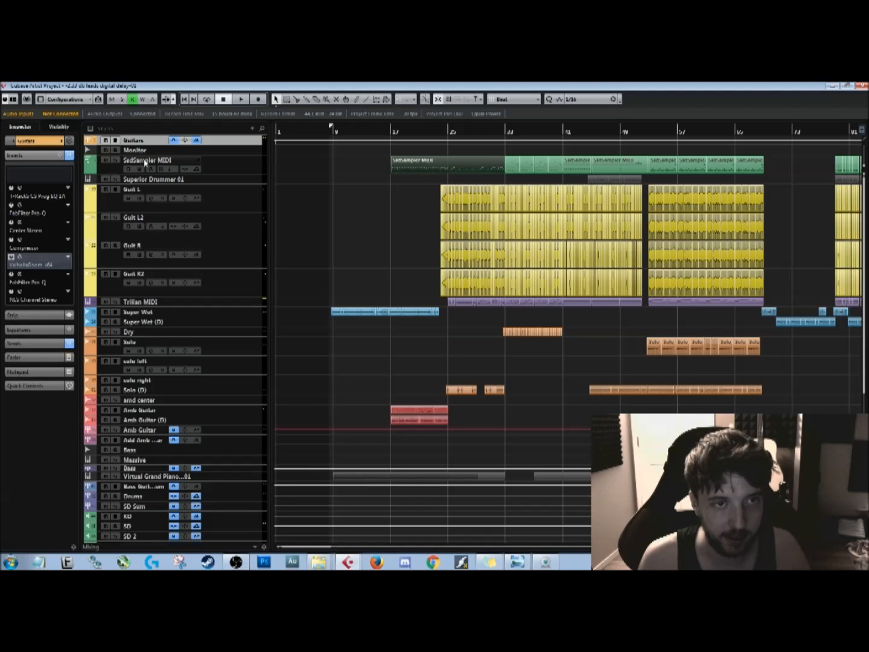
click(247, 201)
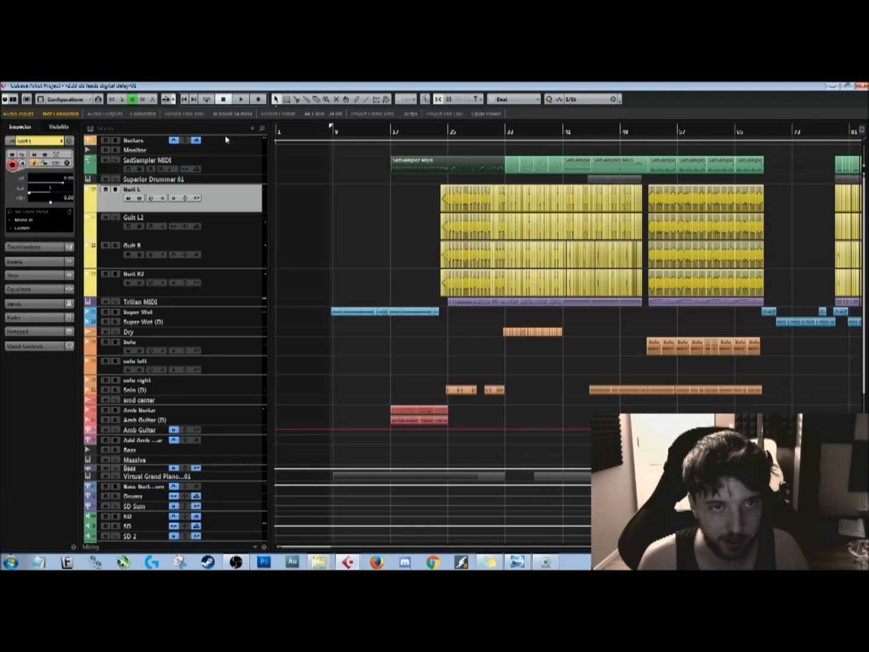
- Open the T-RackS CS Prog EQ 1A and FabFilter Pro-Q inserts of the Guitars group to inspect their settings
click(239, 140)
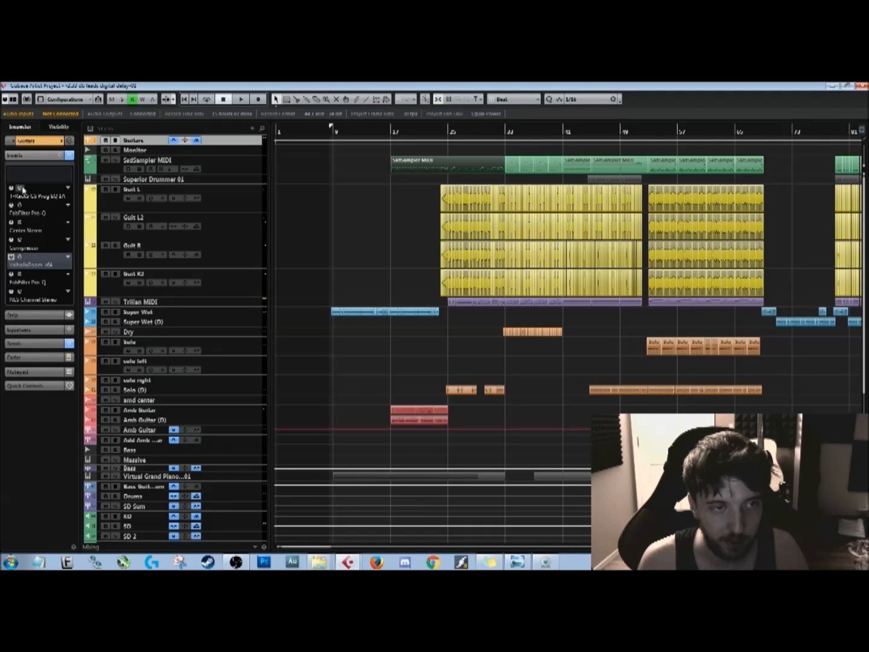
drag(429, 227, 467, 178)
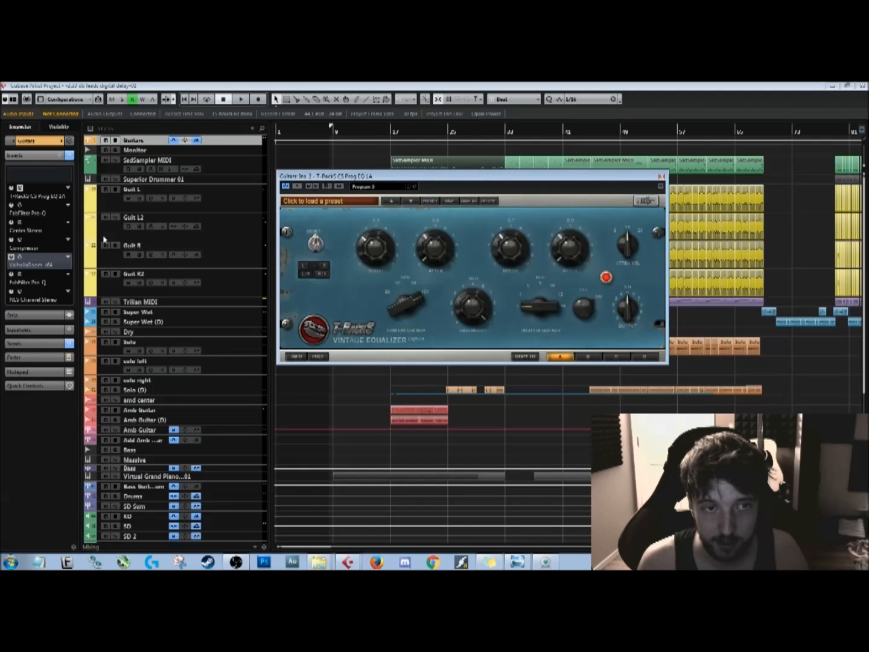
click(20, 205)
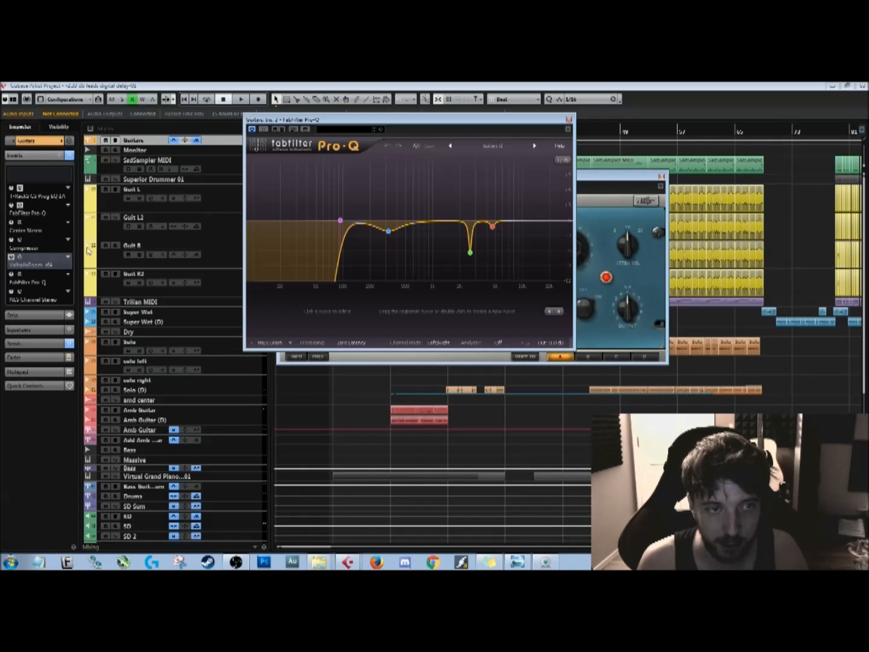
- Inspect the Center Stereo and Compressor inserts of the Guitars group, closing each plug-in window after viewing it
click(22, 223)
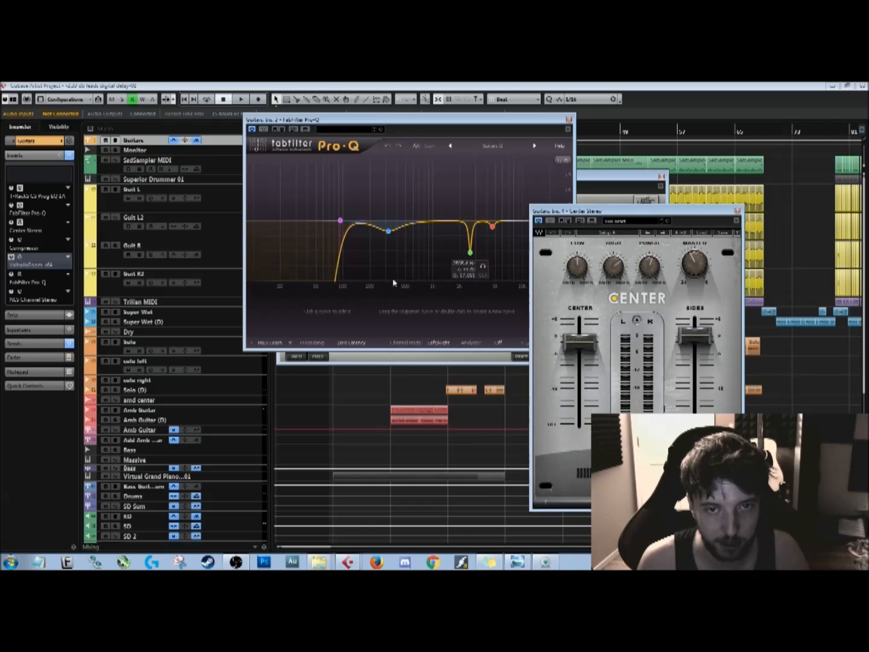
drag(658, 211, 444, 160)
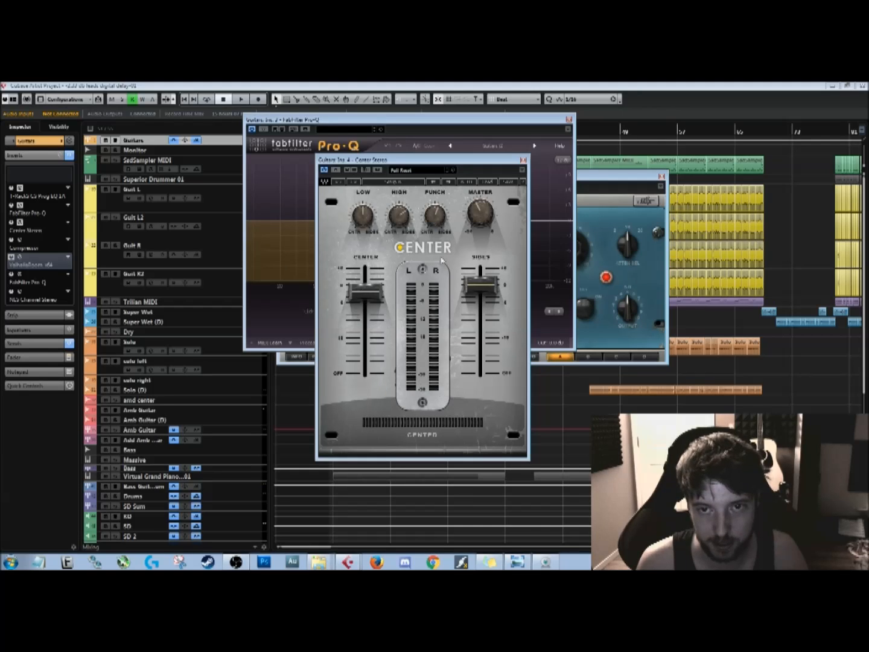
click(523, 160)
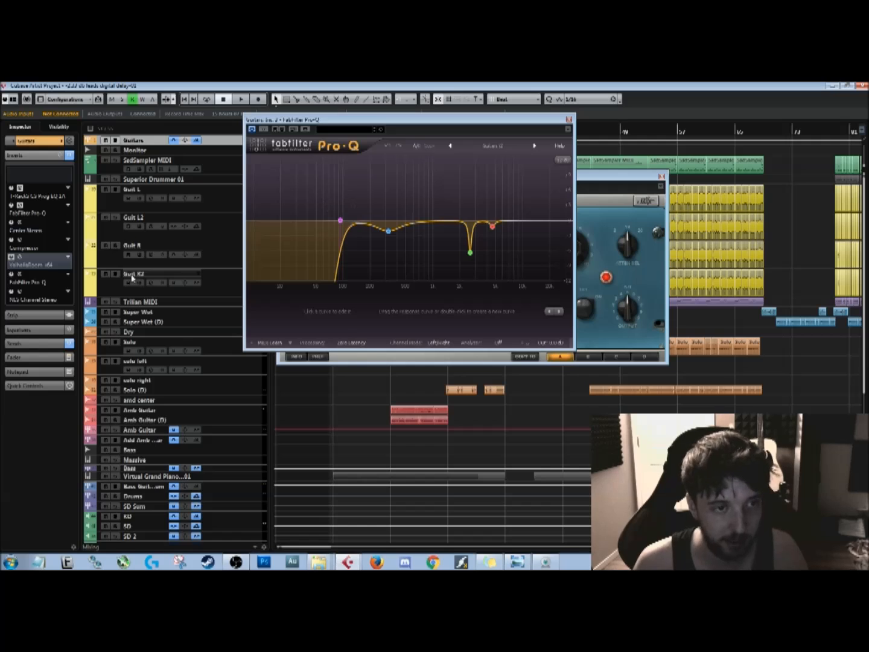
click(18, 243)
drag(252, 391, 235, 302)
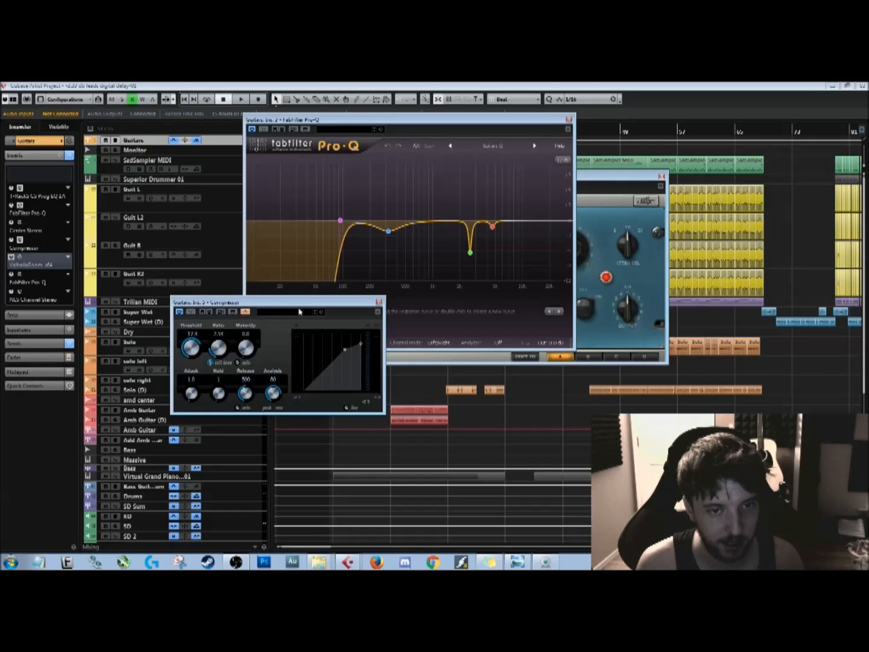
click(379, 301)
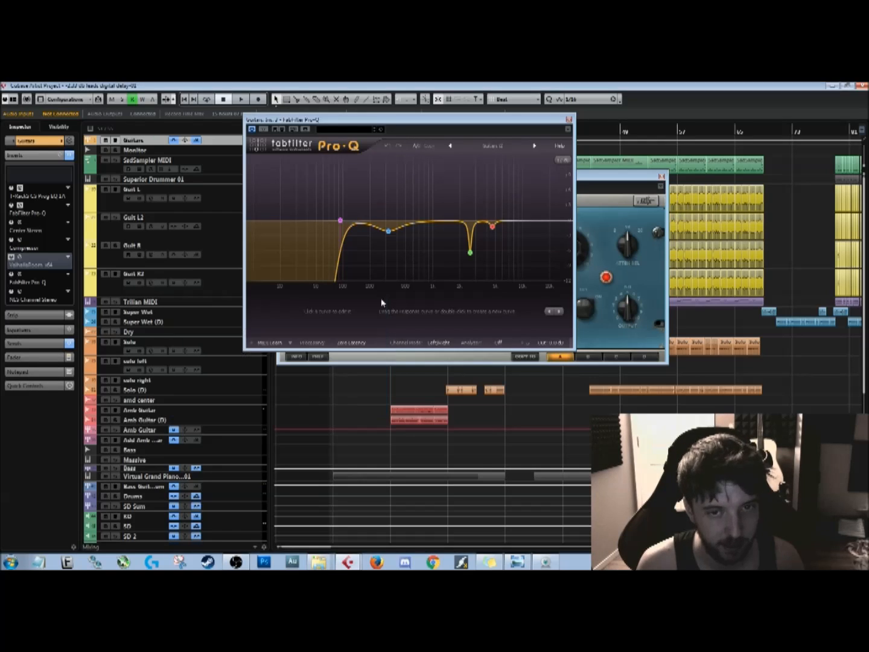
- Open the Guitars group's second FabFilter Pro-Q insert, compare its curve with the first Pro-Q, and close it
click(32, 280)
drag(565, 292, 272, 229)
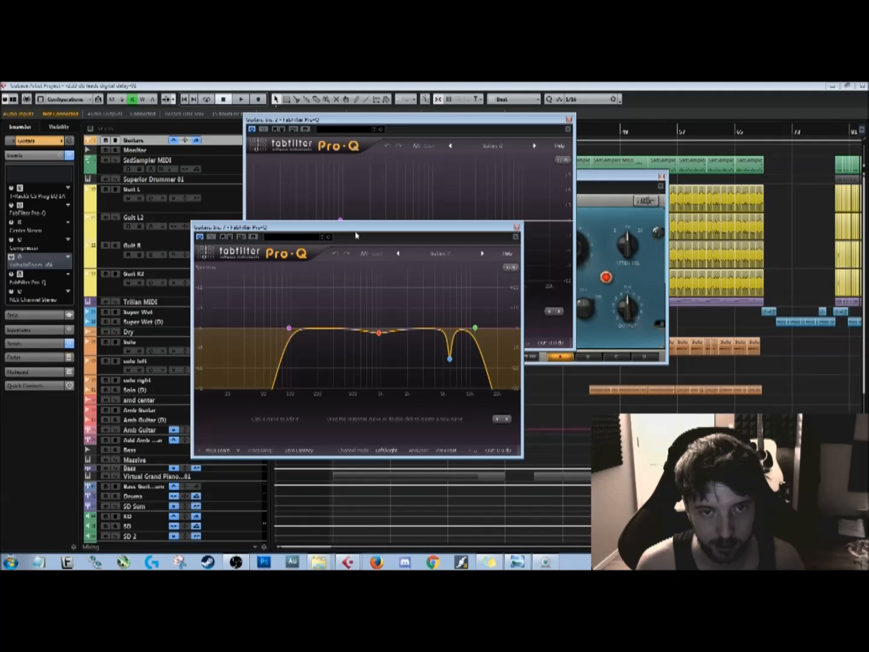
drag(356, 233, 328, 284)
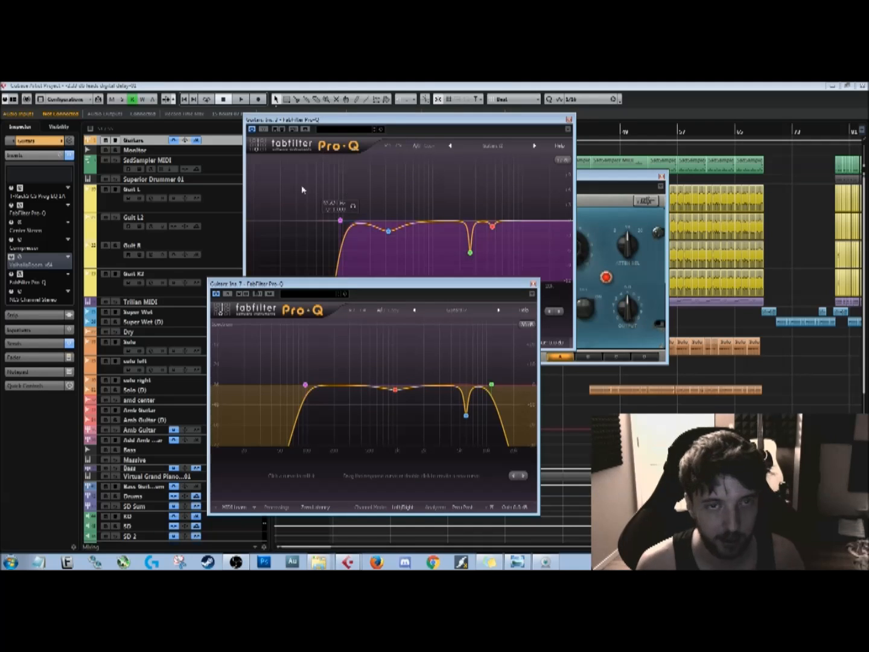
click(533, 283)
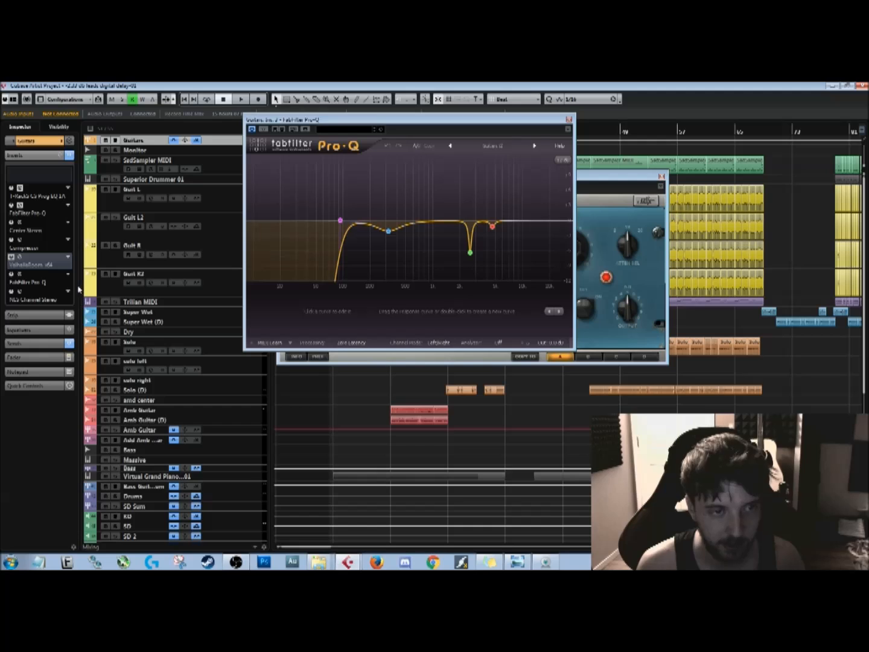
- Inspect the Guitars group's NLS Channel Stereo insert and close all the open plug-in windows
click(20, 290)
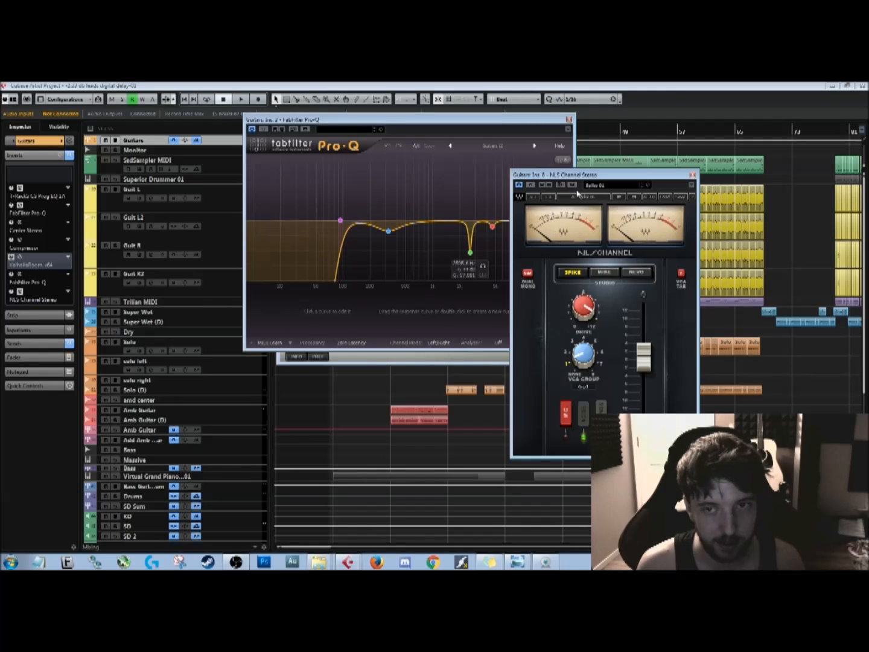
drag(581, 175, 244, 201)
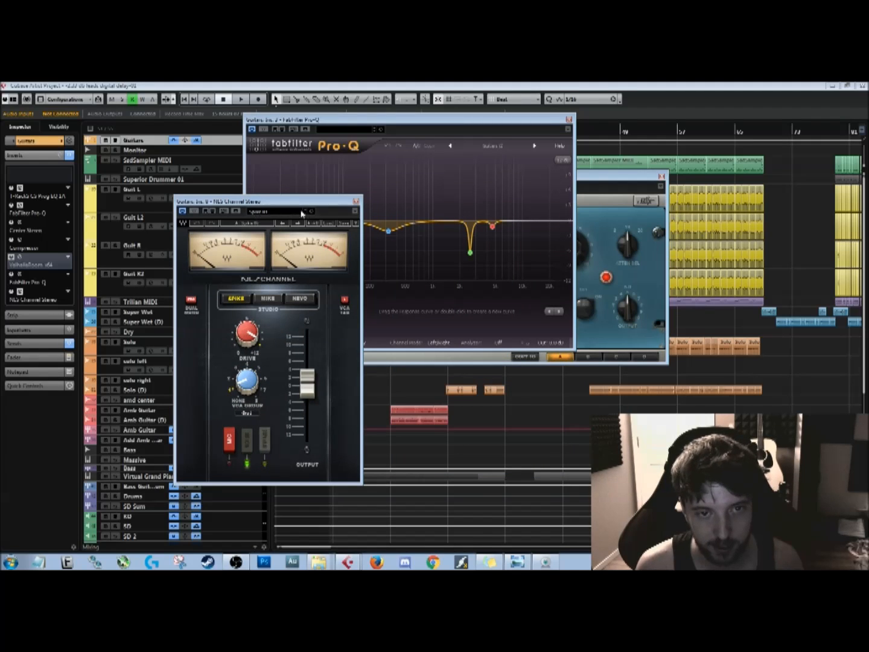
drag(296, 205, 426, 200)
click(486, 198)
click(569, 119)
click(660, 176)
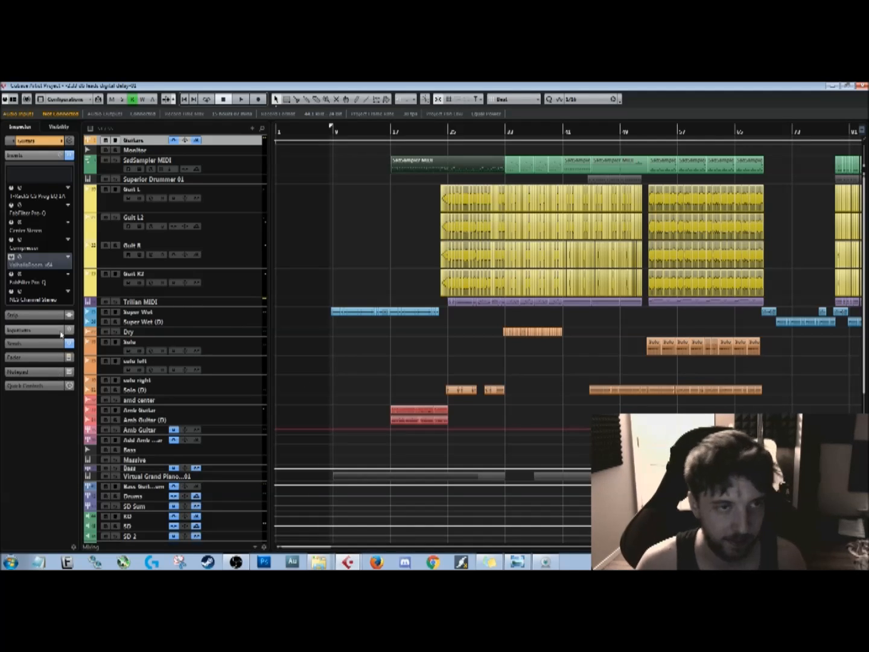
- Check the Guitars group's output routing and view the Topography.jpg routing diagram in Windows Photo Viewer
click(48, 143)
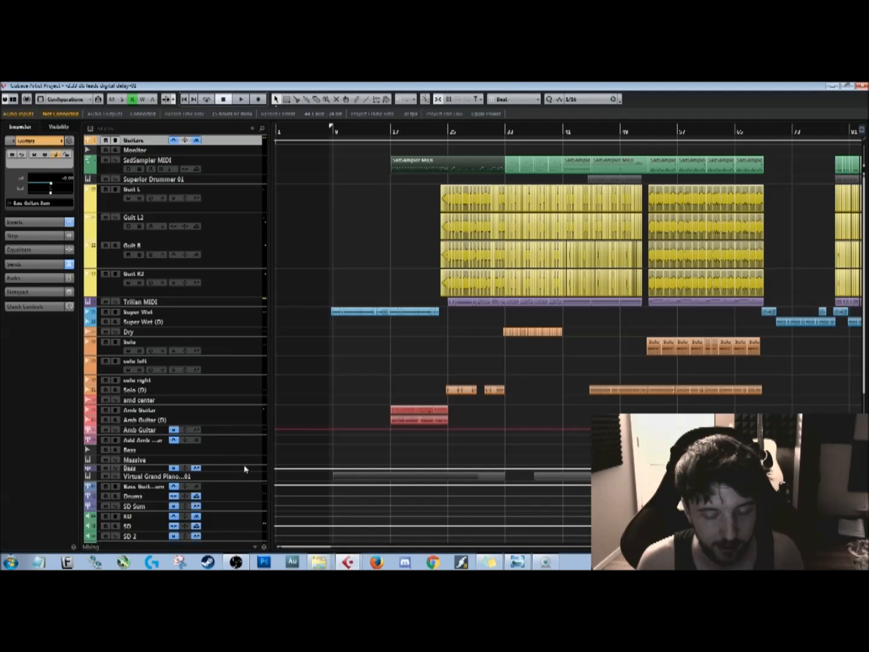
scroll(234, 342, down, 5)
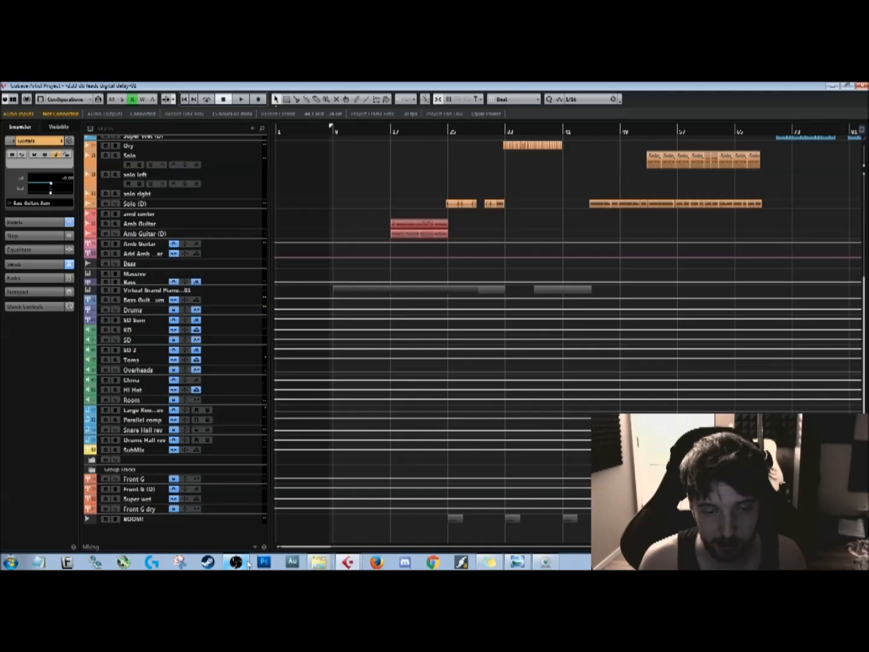
click(483, 563)
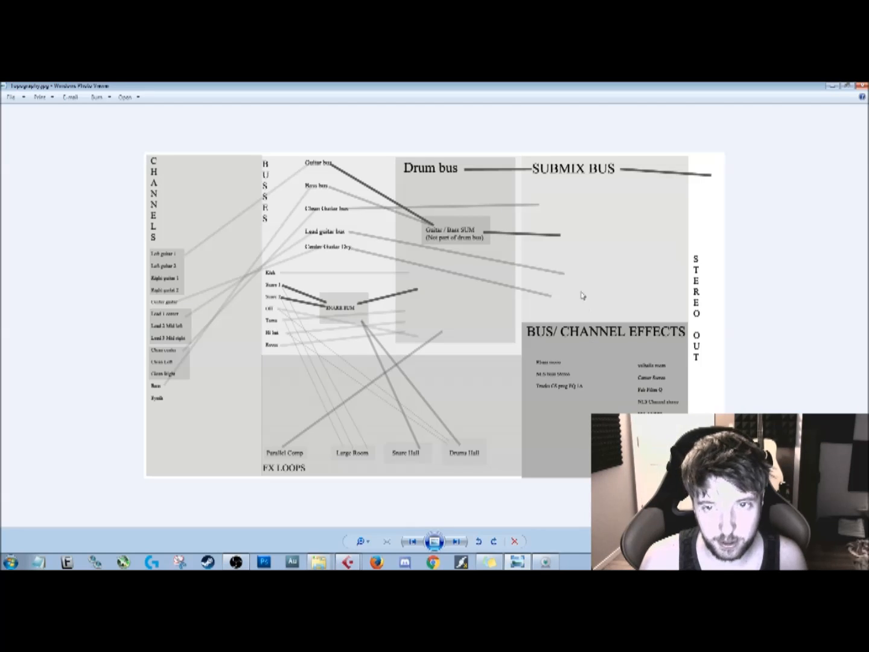
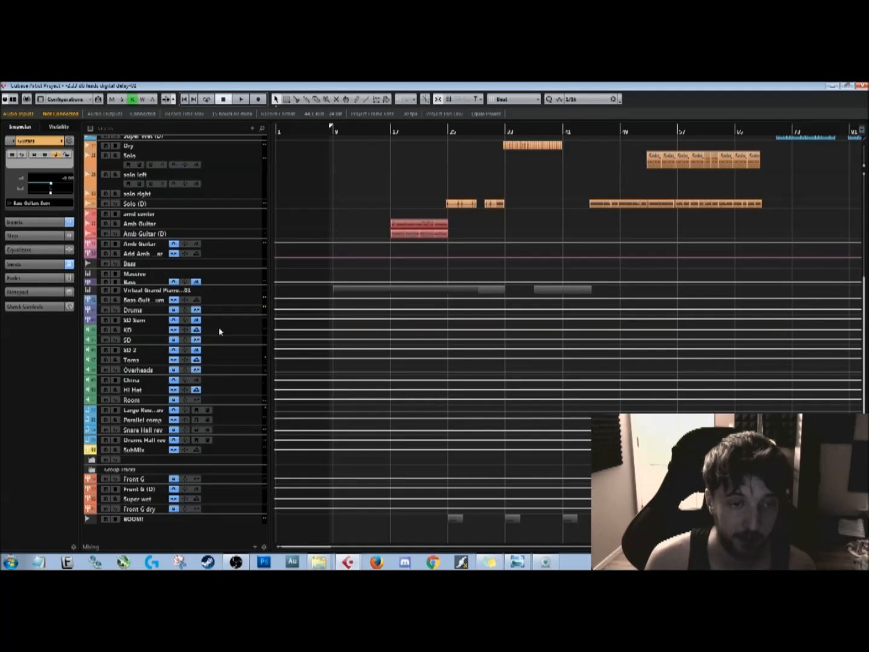
- Select the four FX tracks from Large Room rev to Drums Hall rev and increase their track height together
scroll(224, 407, up, 5)
scroll(224, 382, down, 5)
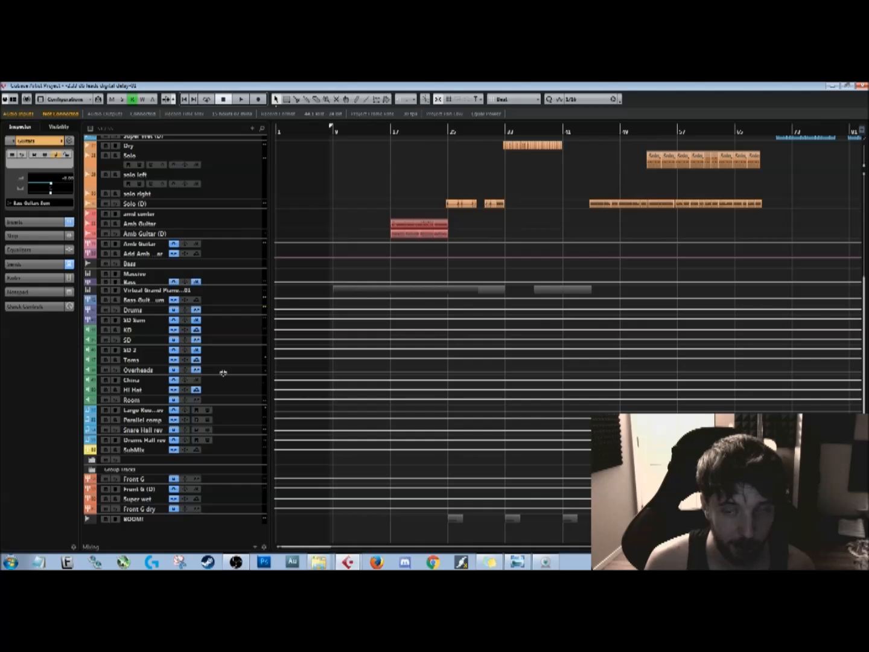
scroll(292, 360, up, 5)
scroll(297, 362, down, 5)
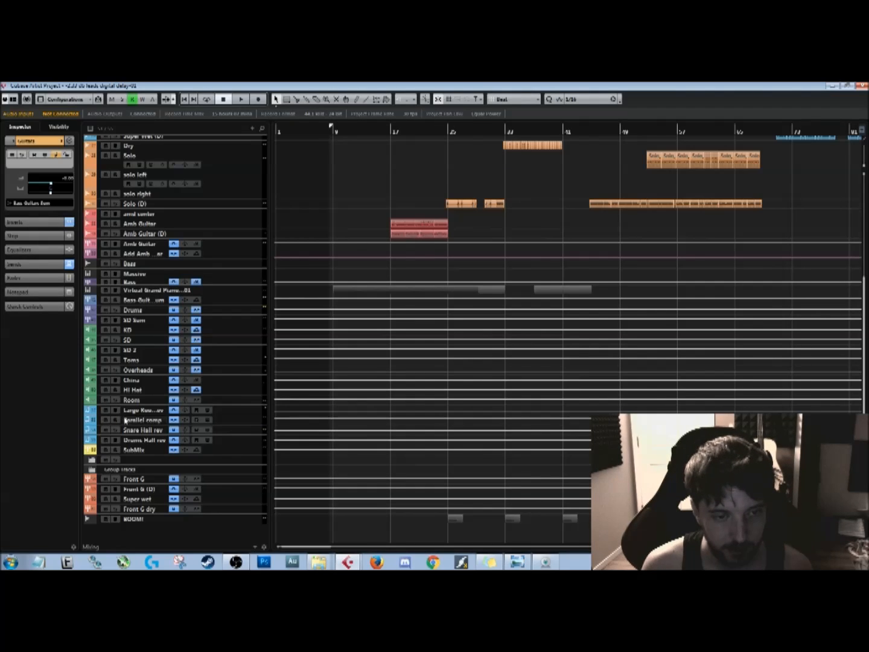
click(231, 414)
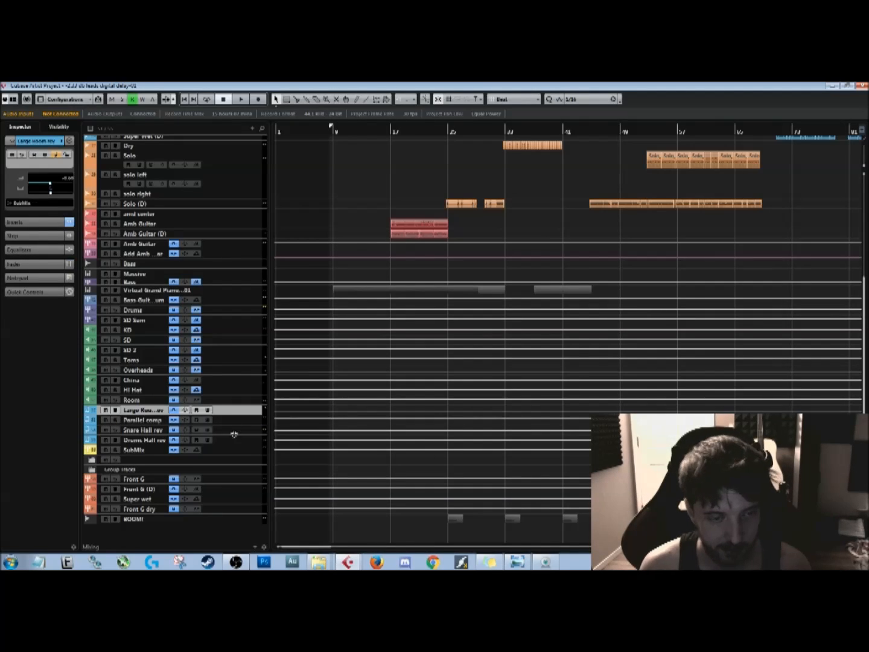
shift+click(240, 442)
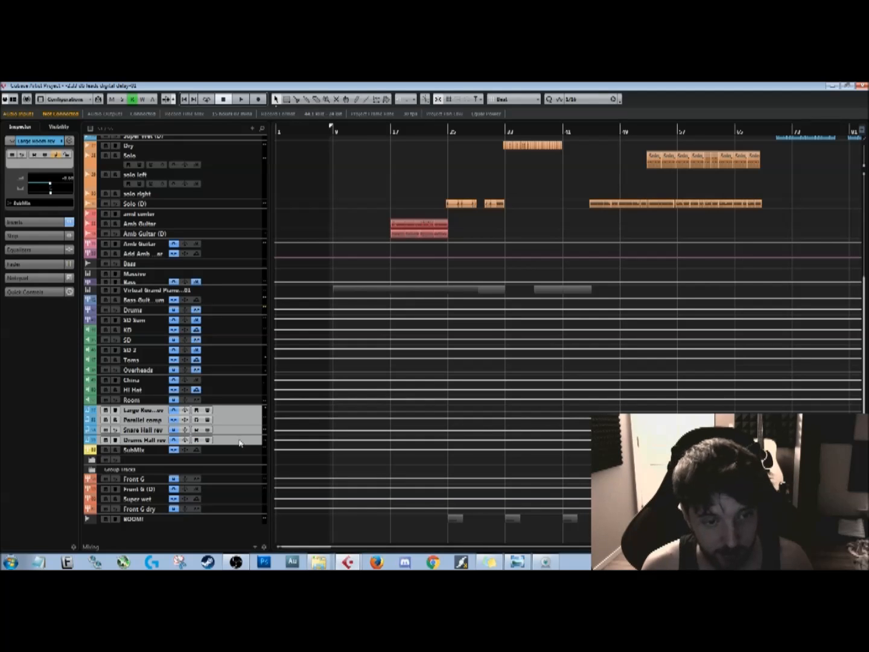
drag(239, 442, 235, 457)
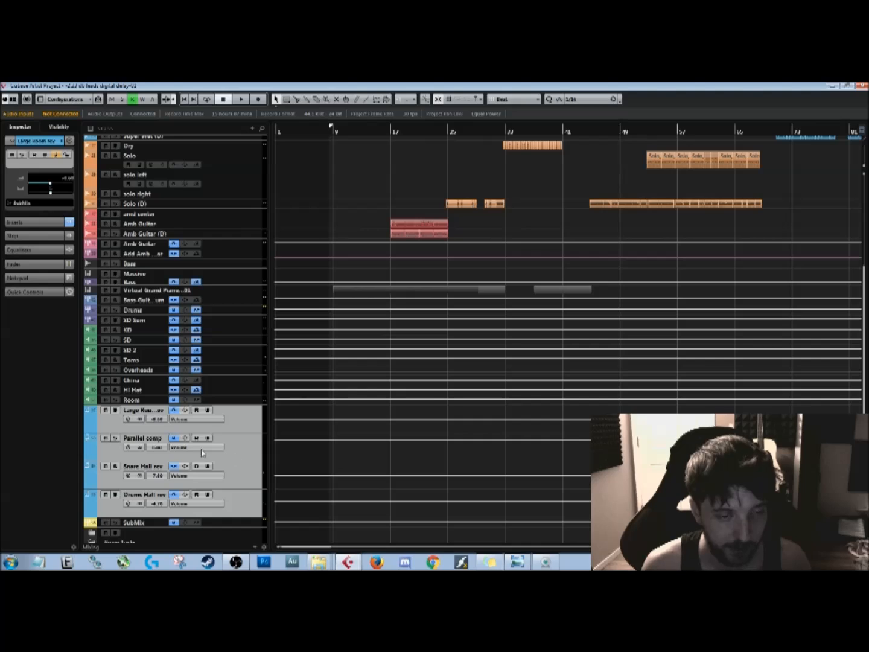
- Select the Parallel comp FX track and narrow the track list to enlarge the arrangement area
click(234, 426)
click(243, 457)
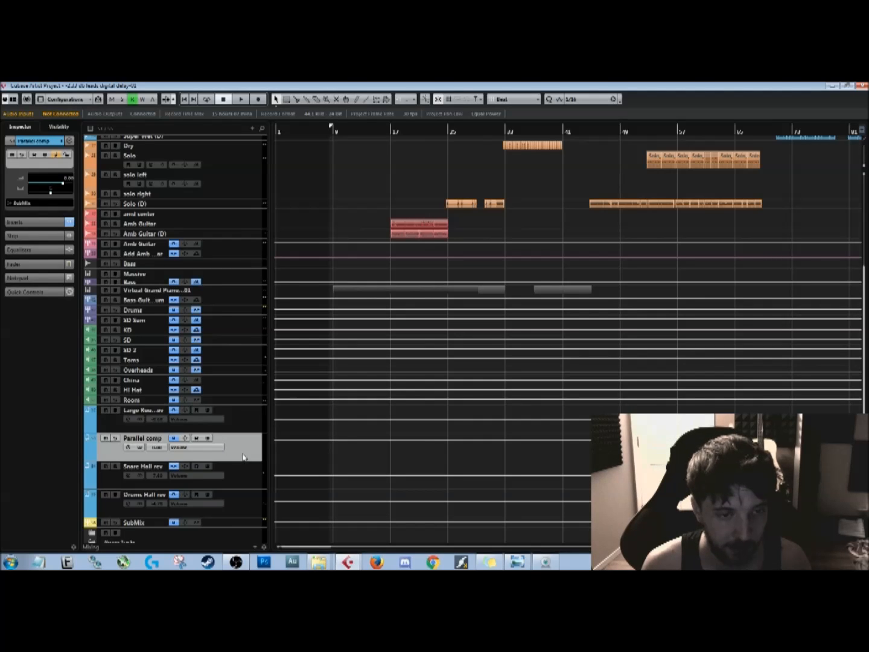
scroll(242, 404, down, 2)
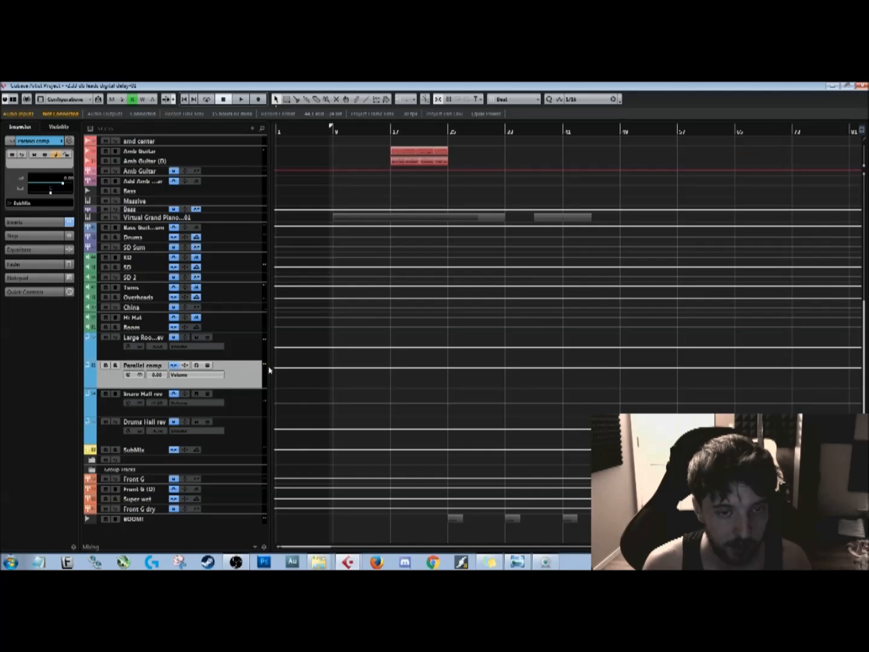
drag(269, 366, 323, 364)
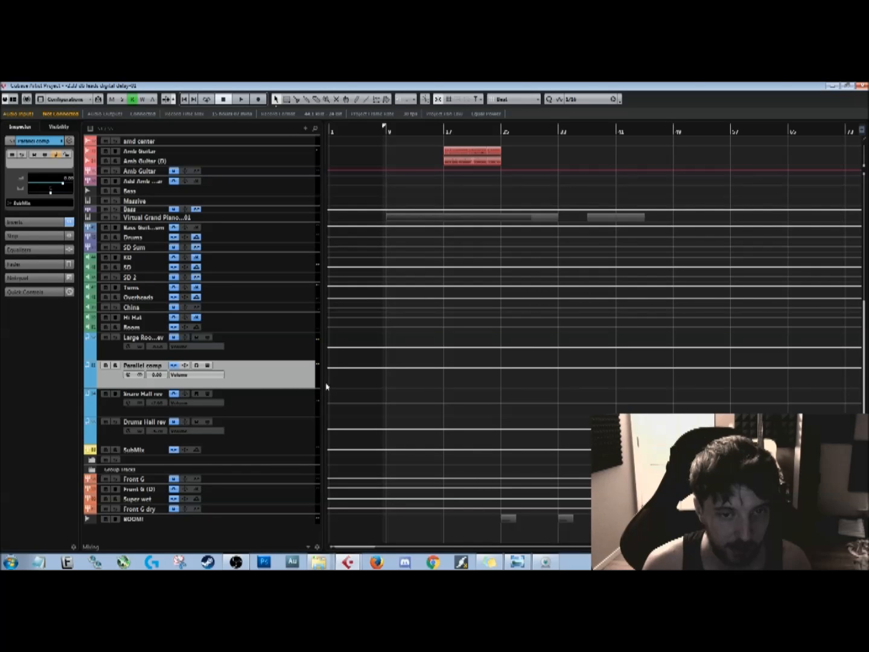
drag(324, 383, 221, 393)
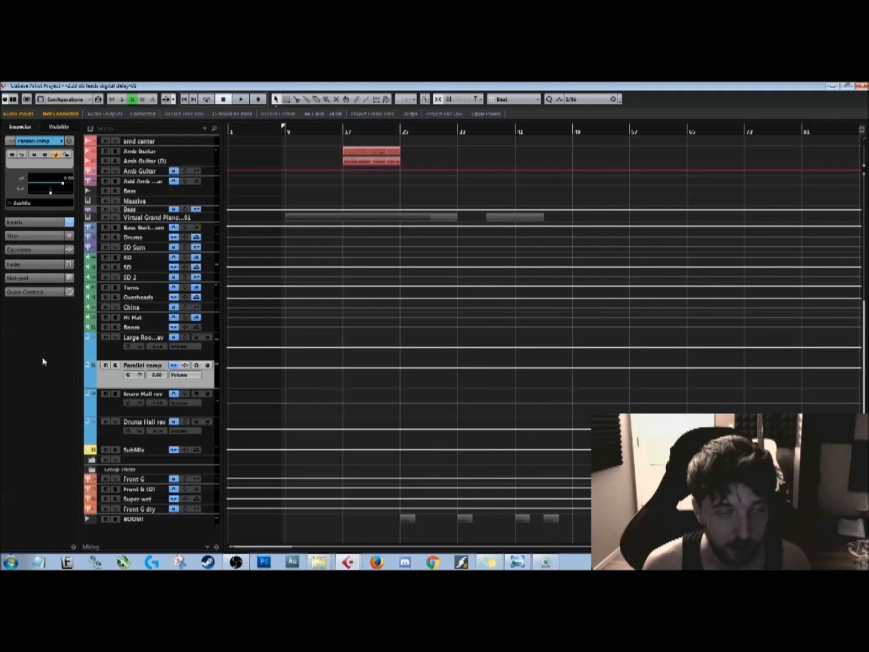
- Examine and compare the insert chains of the Large Room rev and Parallel comp FX tracks
click(126, 353)
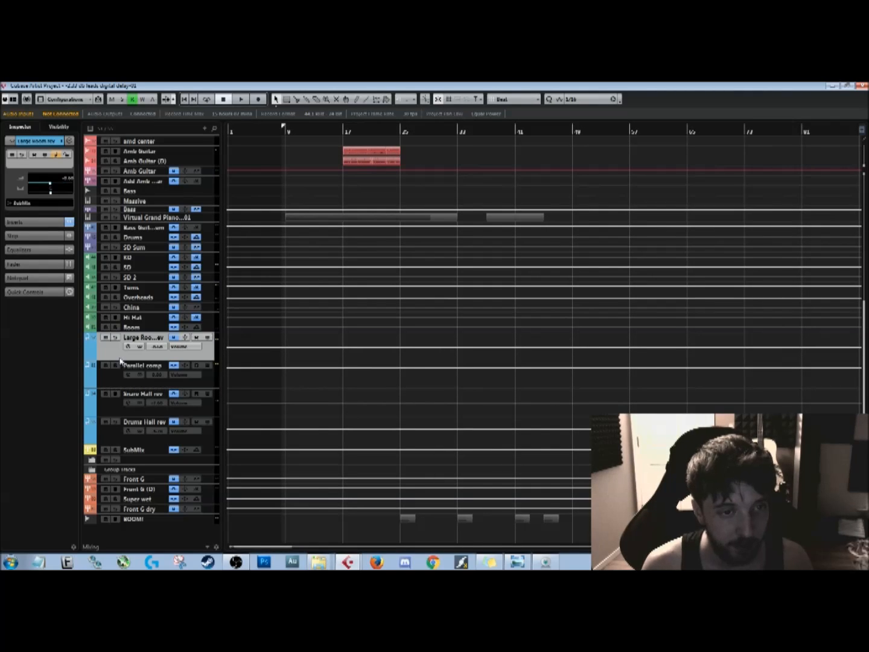
click(22, 224)
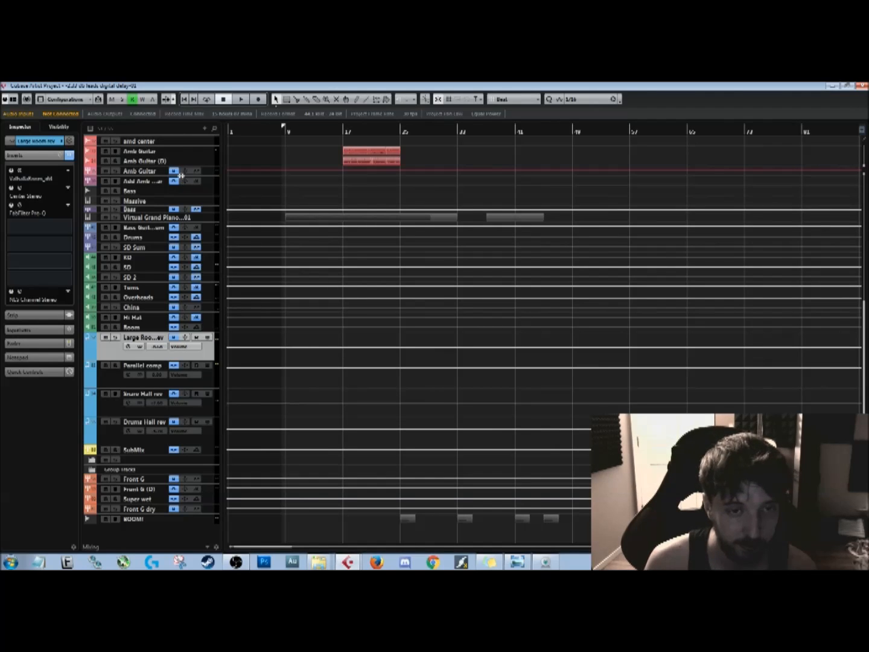
click(111, 380)
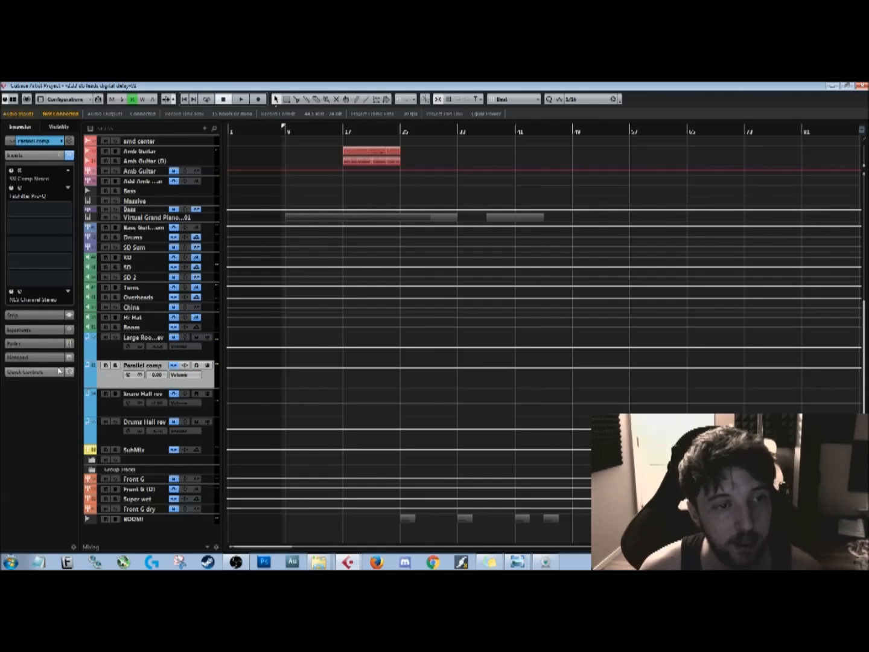
click(114, 358)
click(118, 382)
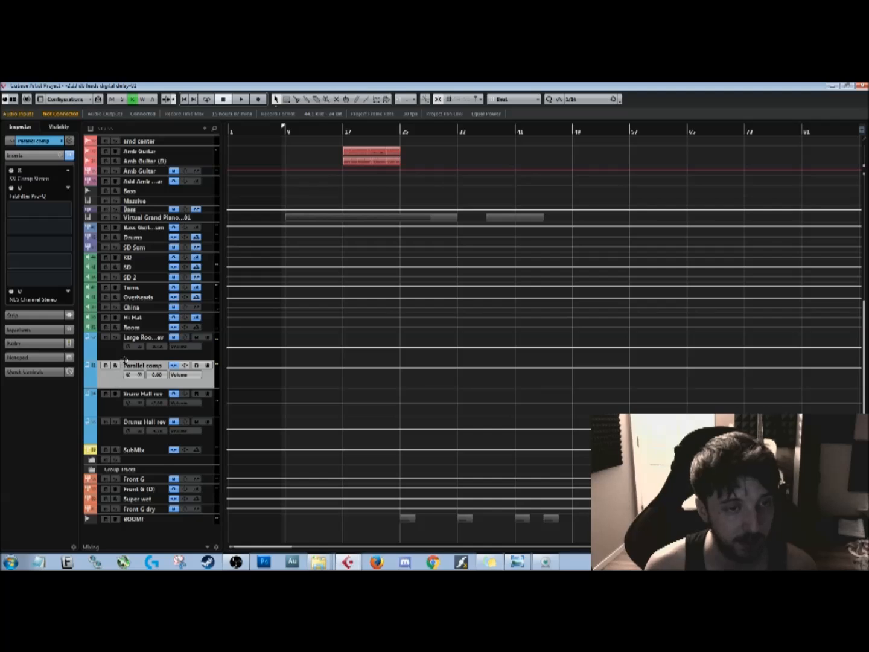
click(117, 359)
click(119, 379)
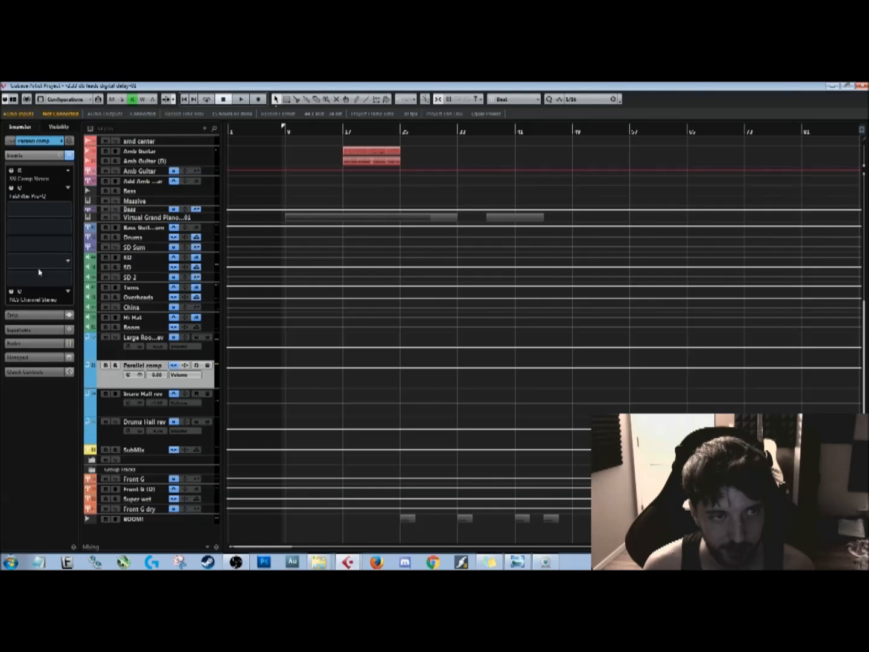
- Examine the insert chains of the Snare Hall rev and Drums Hall rev FX tracks, revisiting Large Room rev for comparison
click(114, 411)
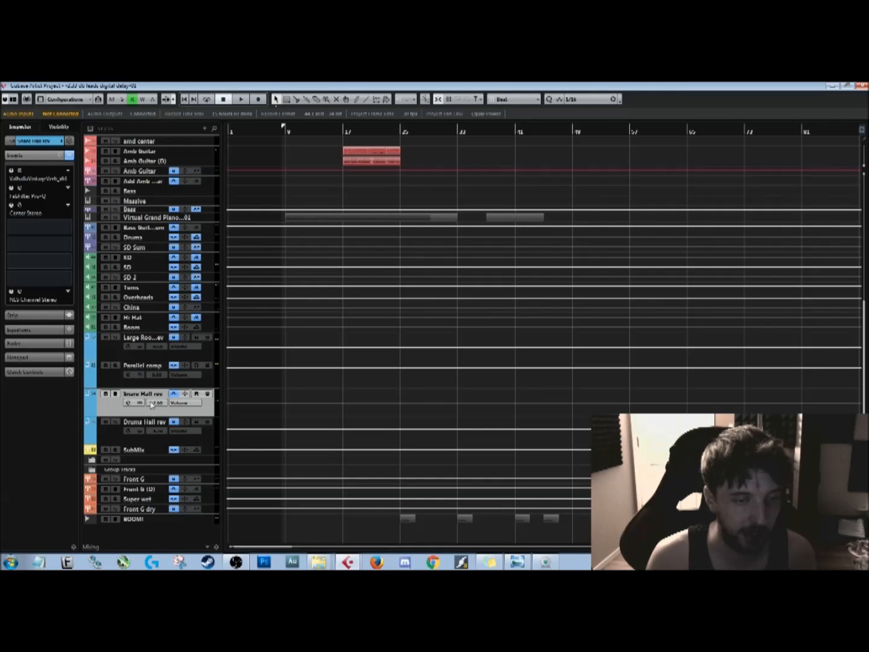
click(201, 439)
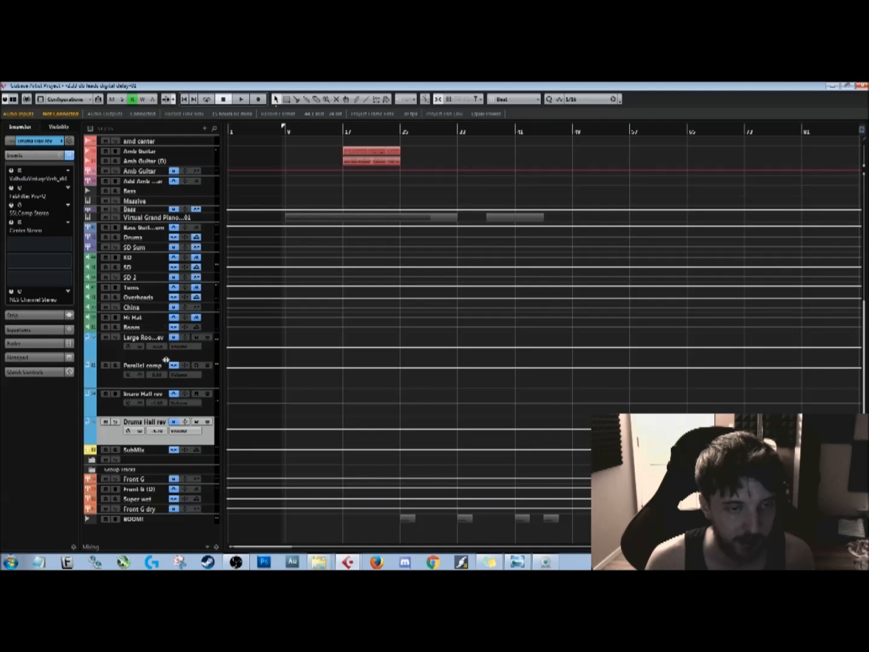
click(198, 356)
click(201, 442)
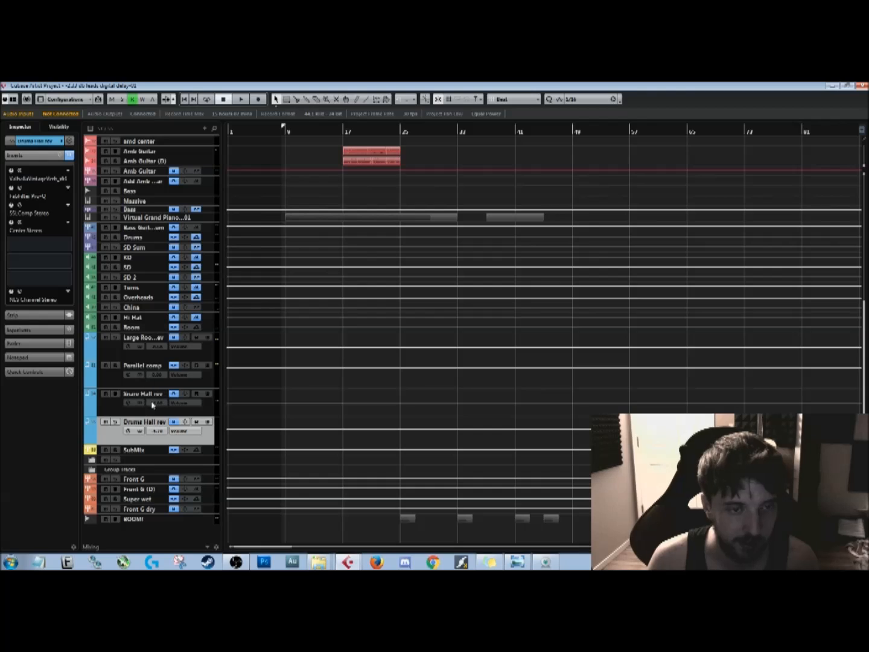
- Review the FX loops in the Topography.jpg diagram and examine the sends of the SD, SD 2, Toms, Overheads and China channels in Cubase
click(517, 562)
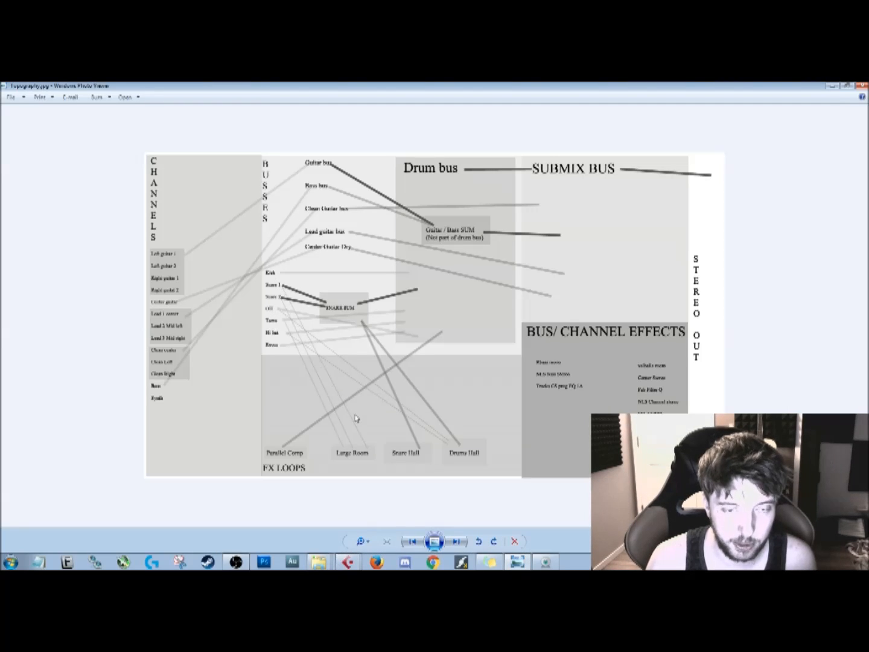
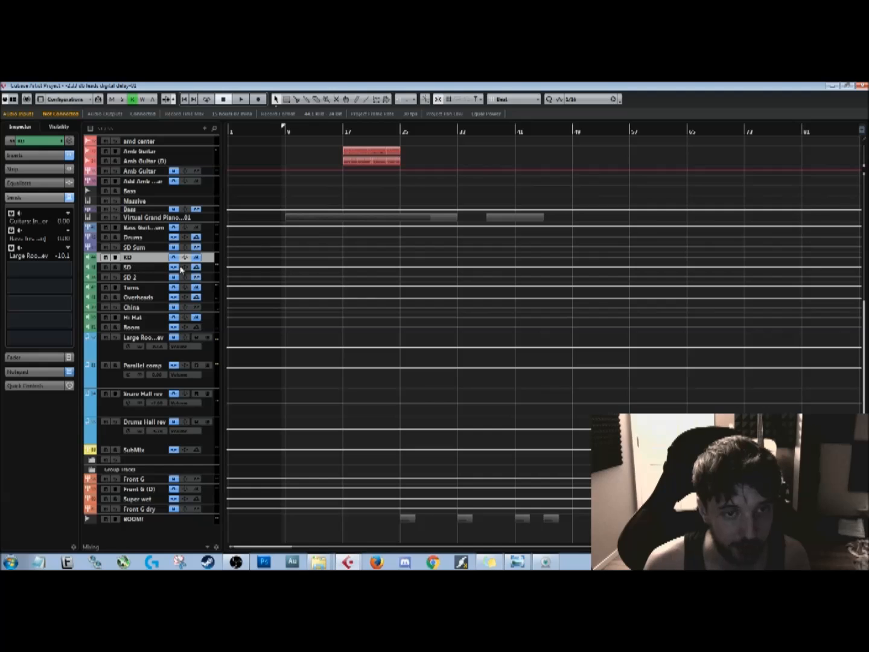
click(210, 268)
click(213, 279)
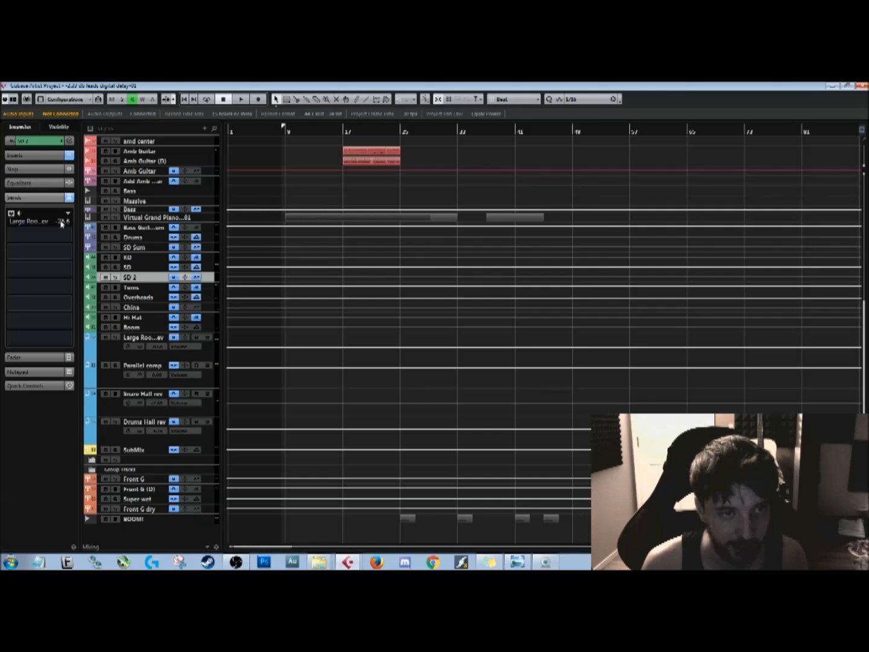
click(210, 288)
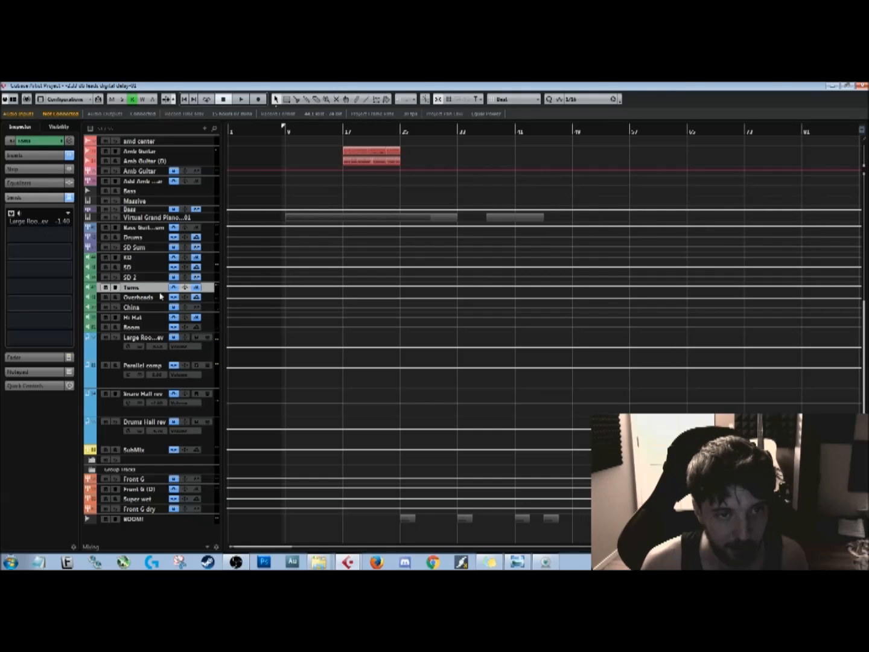
click(209, 300)
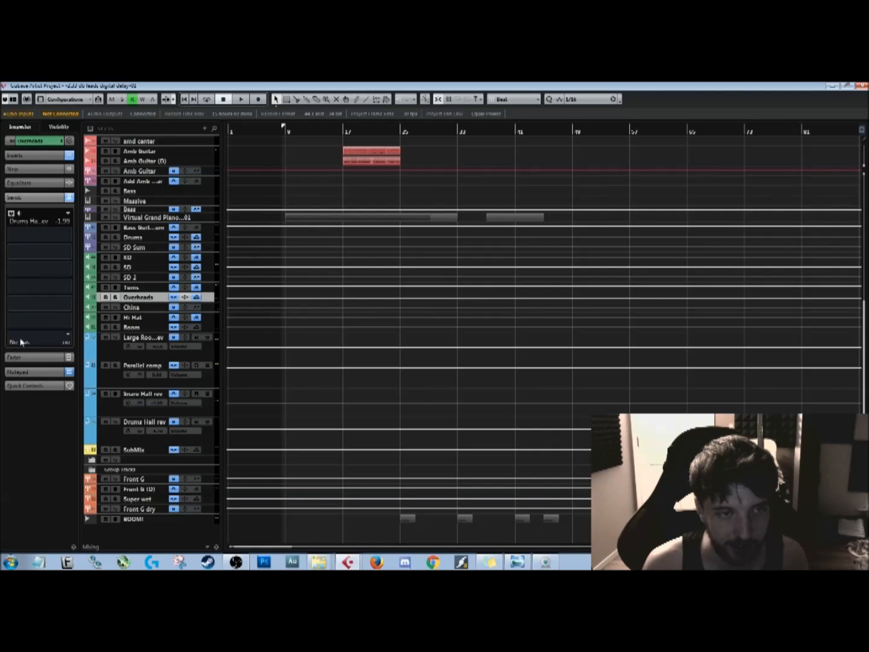
click(149, 309)
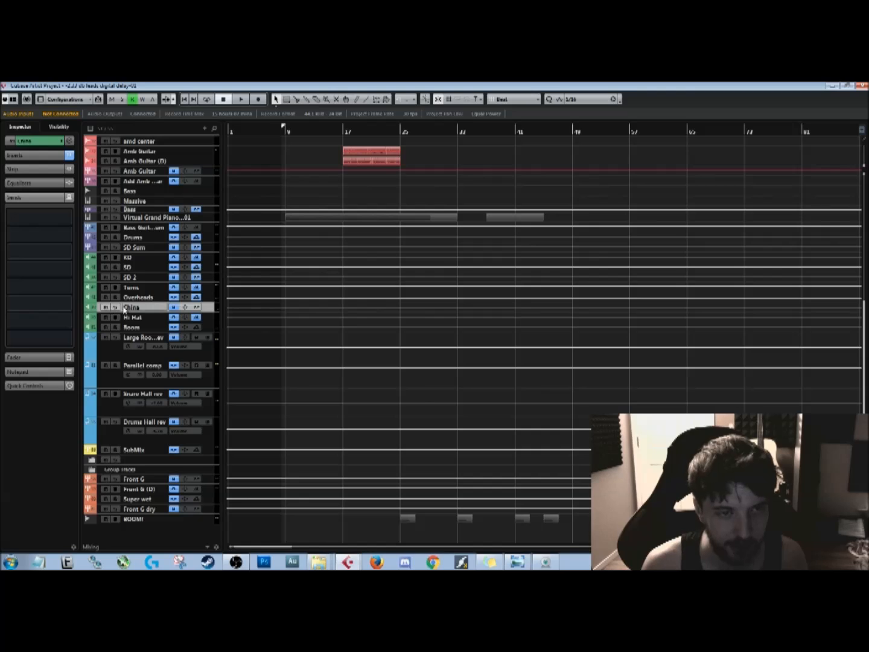
- Examine the Superior Drummer 01 instrument track's settings and return to the drum and FX channels
scroll(126, 294, up, 5)
scroll(126, 295, up, 3)
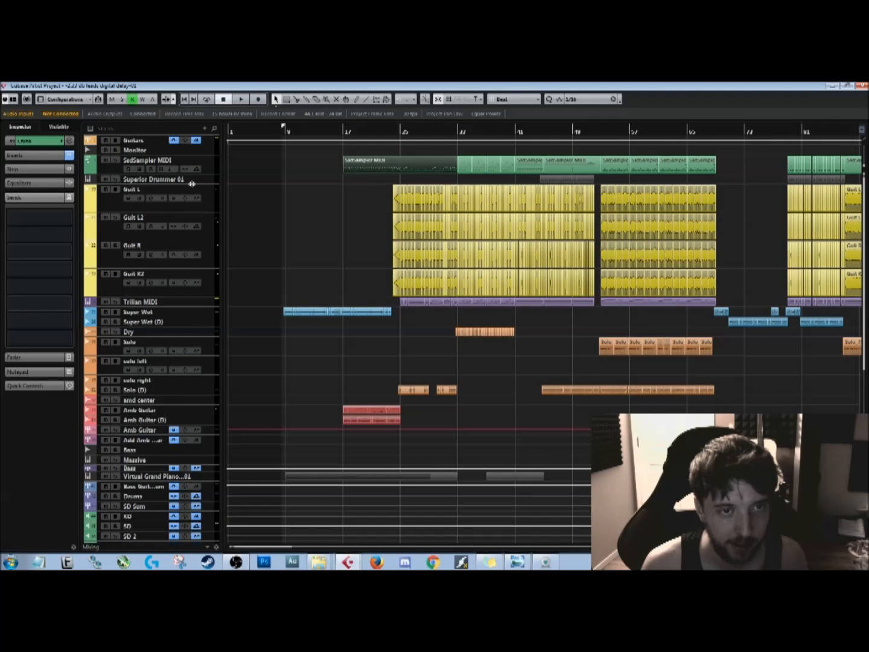
click(204, 180)
scroll(157, 297, down, 8)
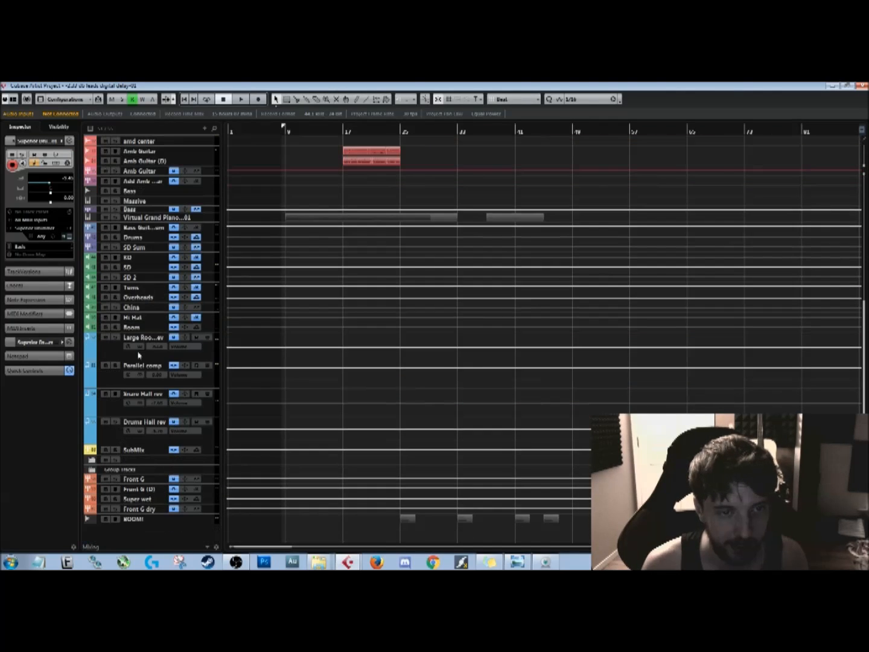
- Examine the sends and output routing of the China, Hi Hat and Room drum channels
click(210, 309)
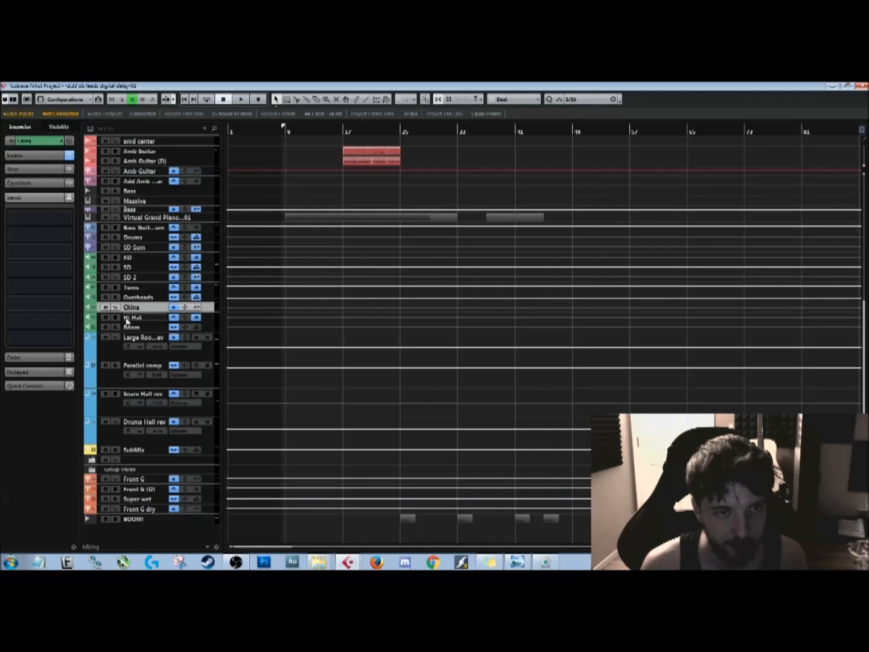
click(41, 144)
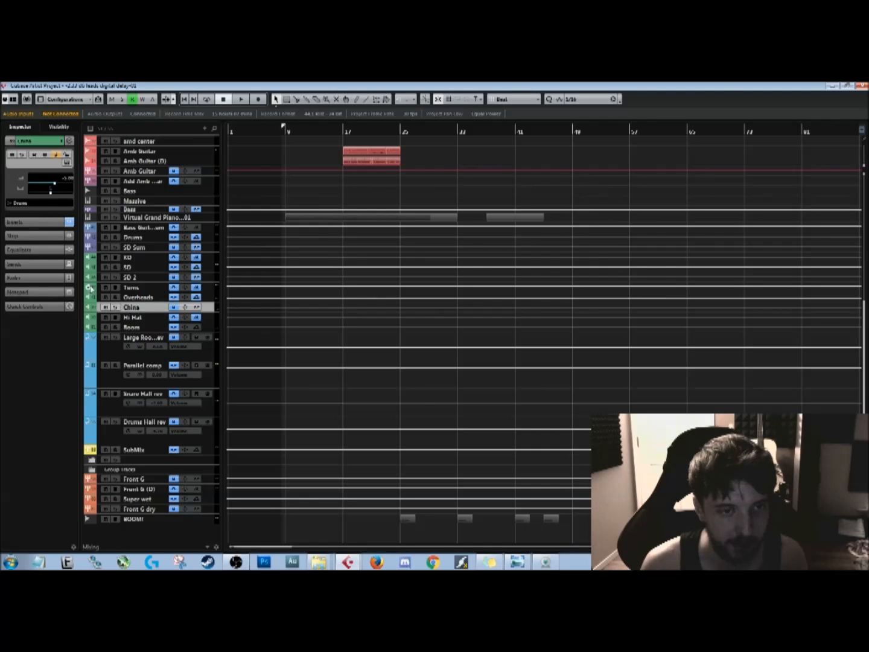
click(209, 318)
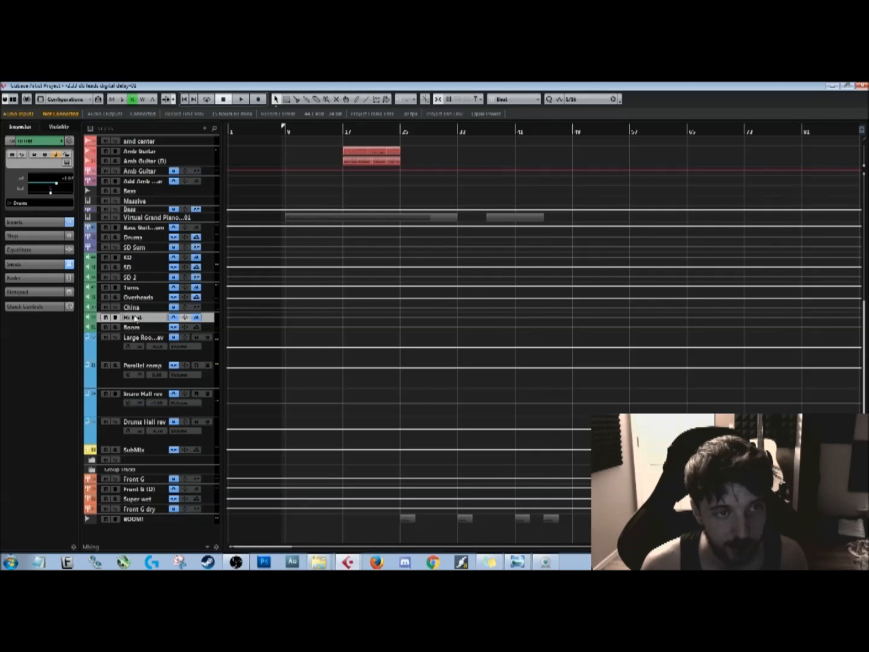
click(24, 263)
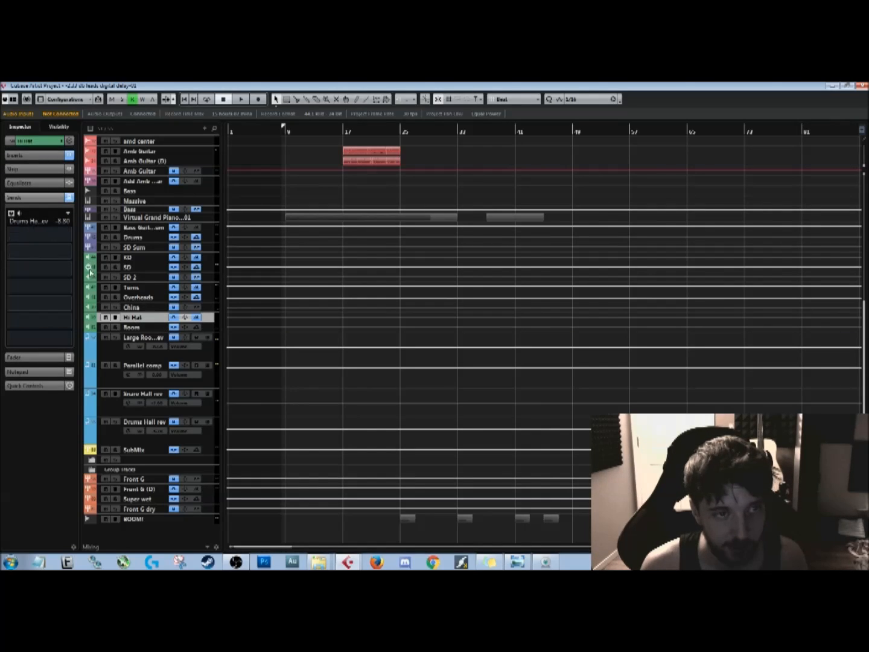
click(216, 330)
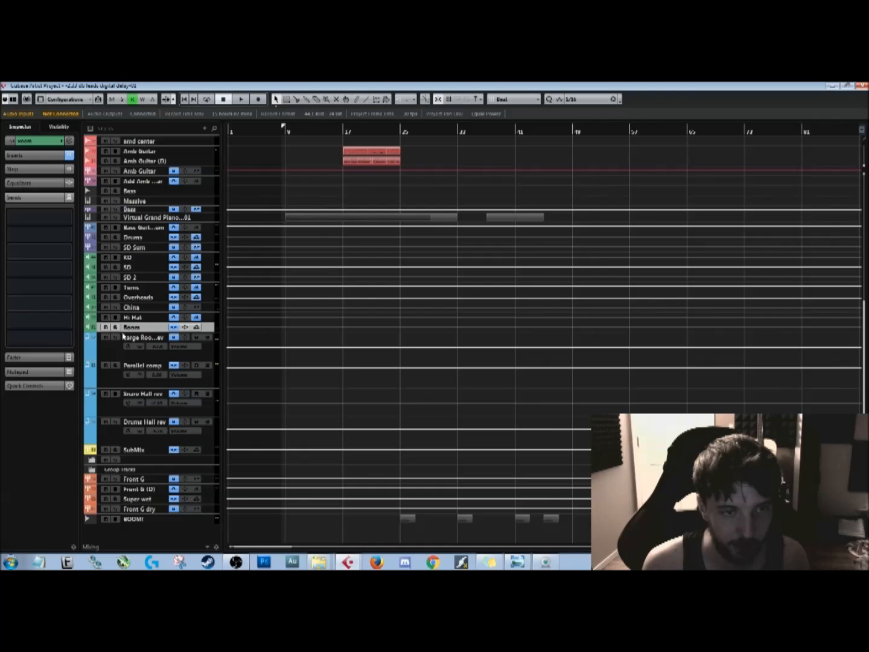
click(43, 142)
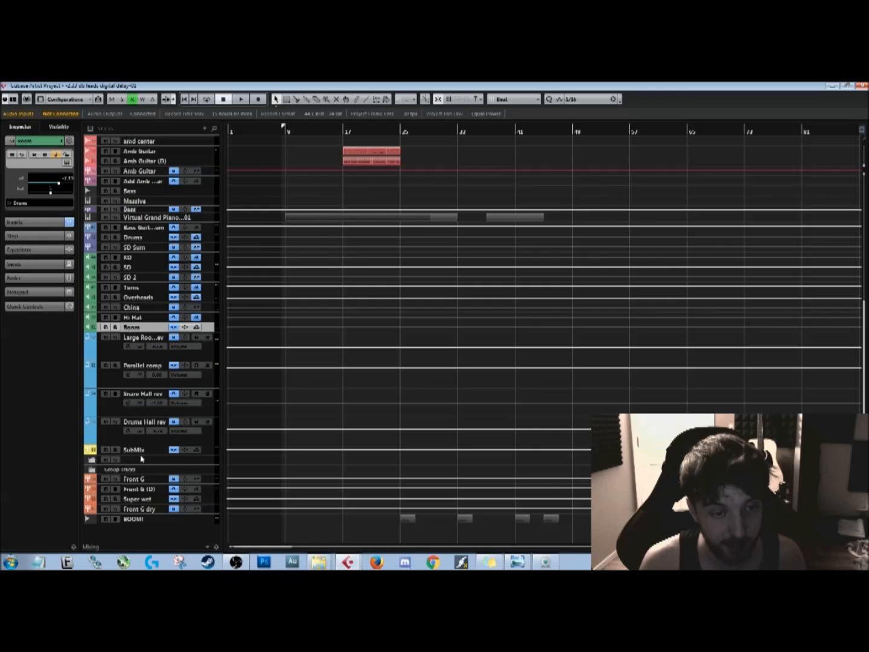
- Examine the SubMix group's output routing and insert chain, including the NLS Buss Stereo plug-in in its first slot
click(210, 451)
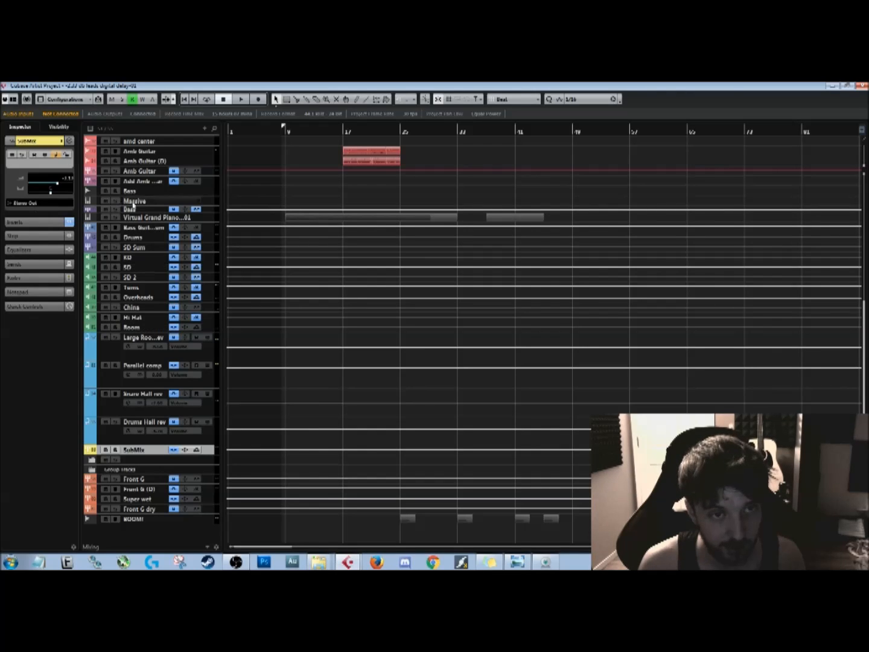
scroll(182, 257, up, 5)
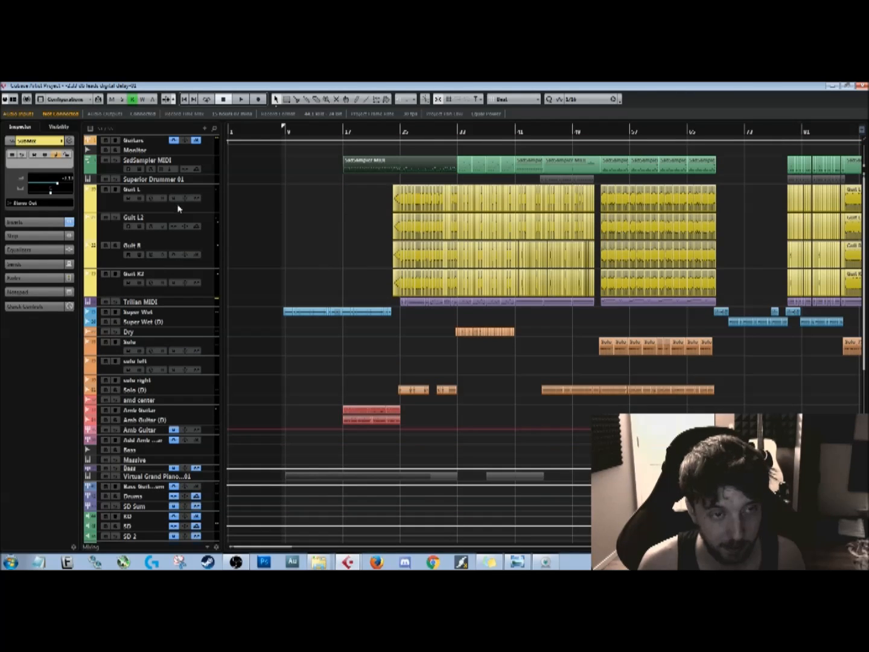
scroll(180, 223, down, 5)
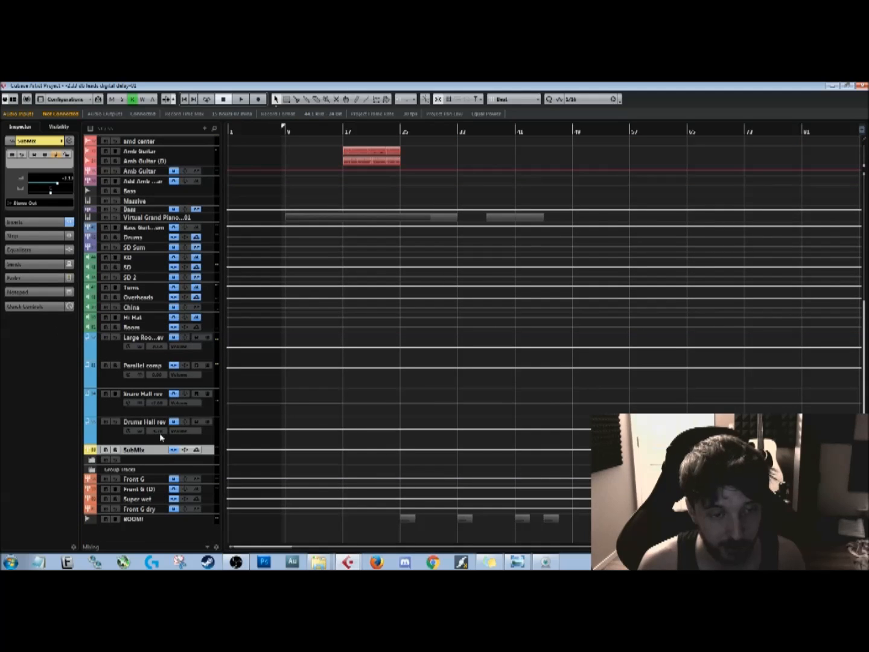
click(27, 222)
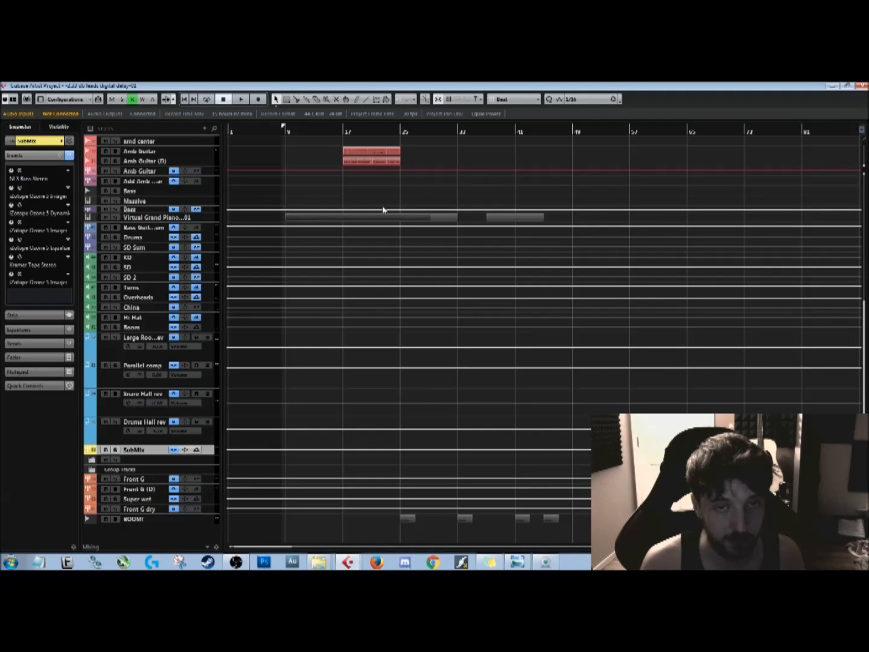
click(19, 170)
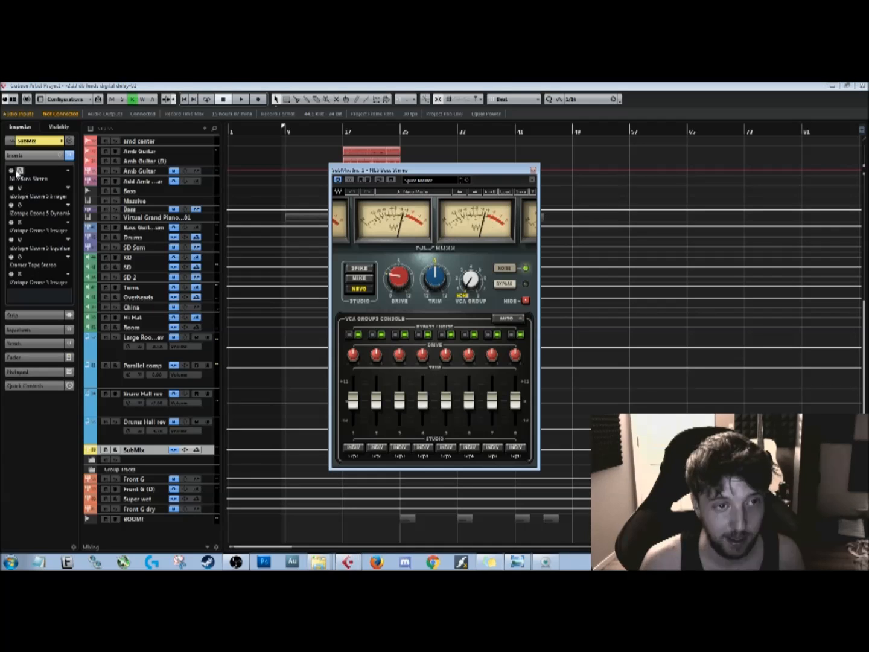
drag(443, 174, 517, 158)
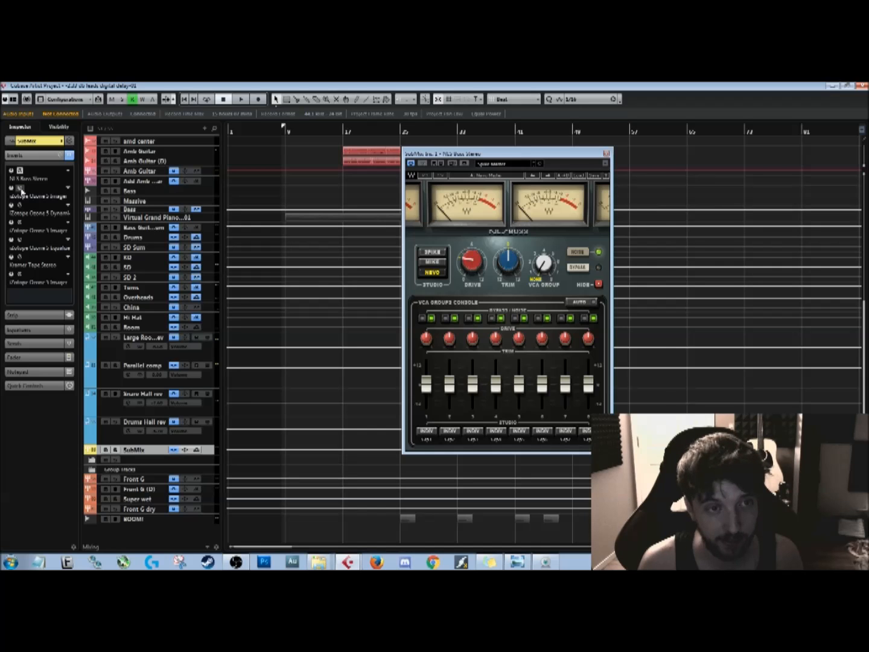
- Examine the Ozone 5 Imager in SubMix's second insert slot, review the project's tracks and close the plug-in
click(20, 187)
mouse_move(259, 180)
mouse_down()
mouse_move(292, 181)
mouse_move(270, 181)
mouse_up()
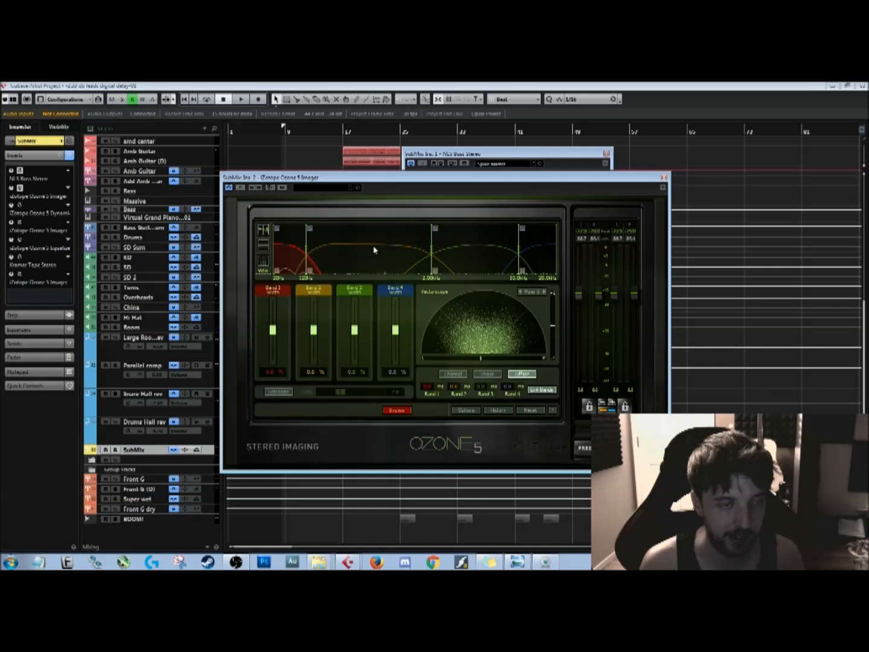
drag(418, 181, 435, 201)
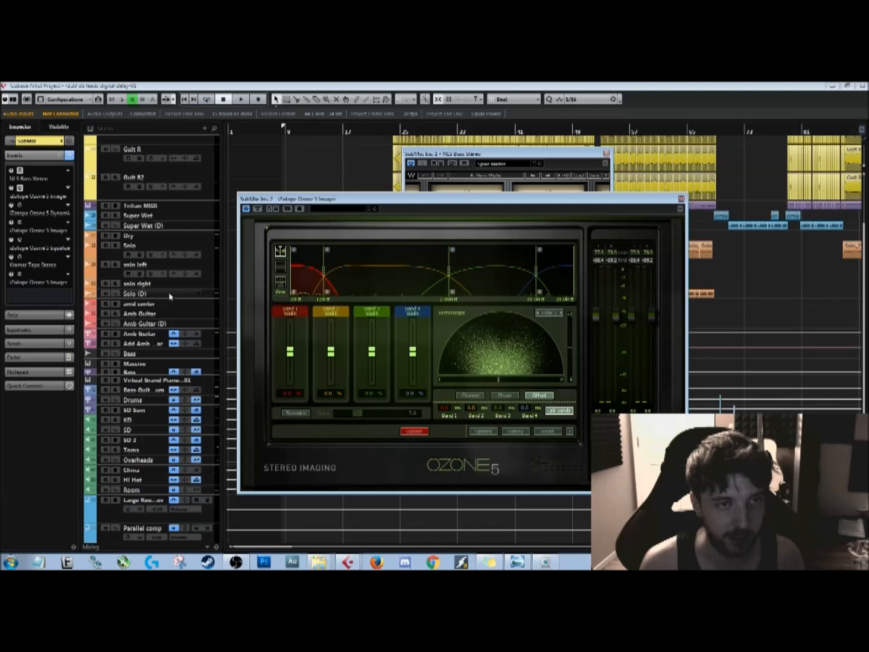
scroll(168, 298, up, 5)
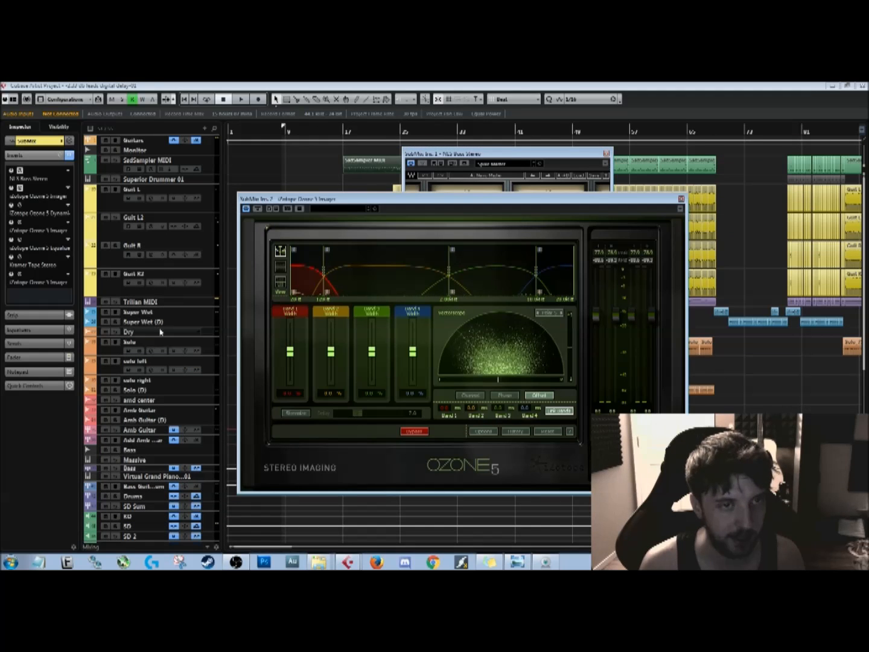
scroll(167, 331, down, 5)
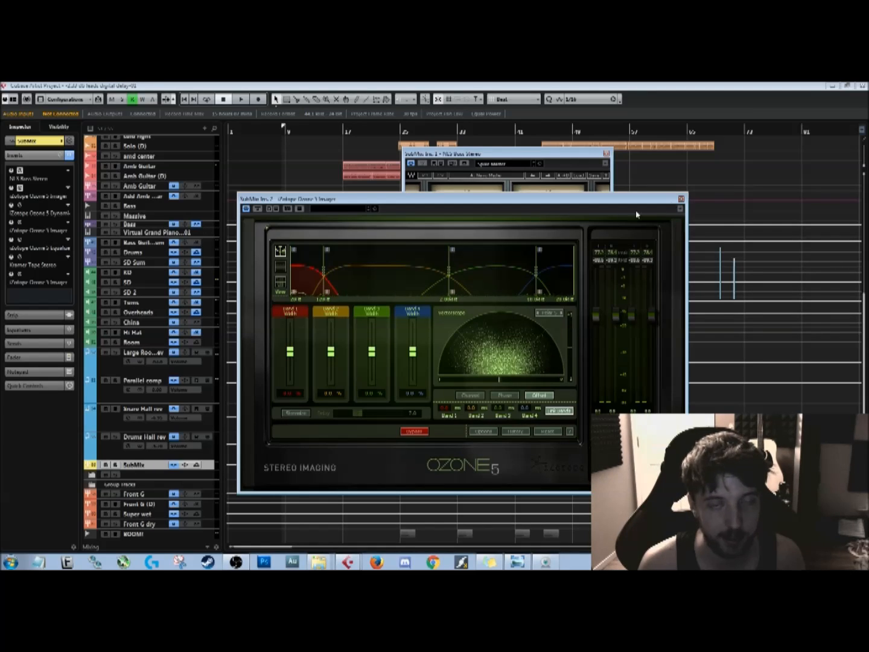
click(681, 199)
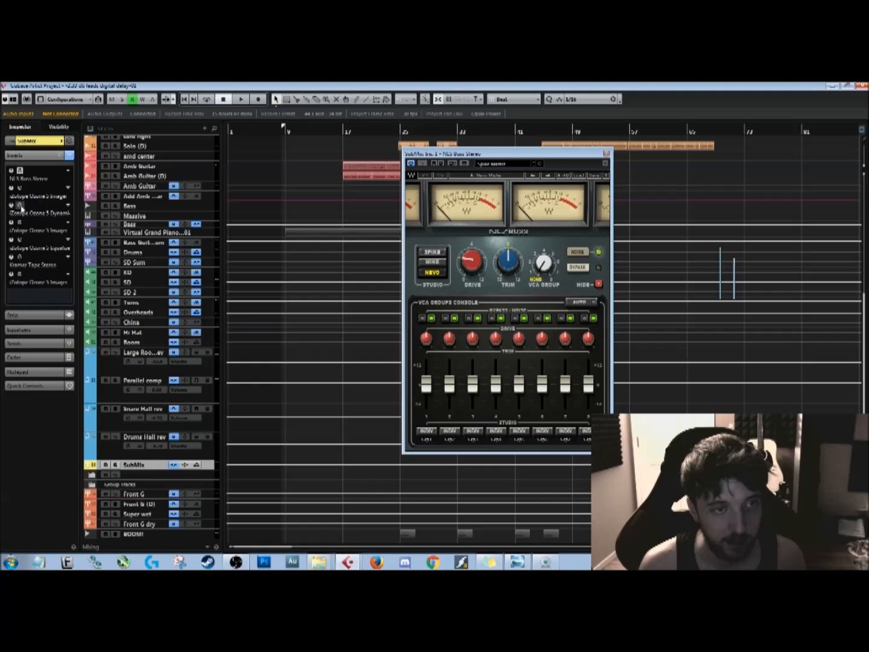
- Examine the Ozone 5 Dynamics and Kramer Tape Stereo plug-ins in SubMix's insert chain
click(21, 205)
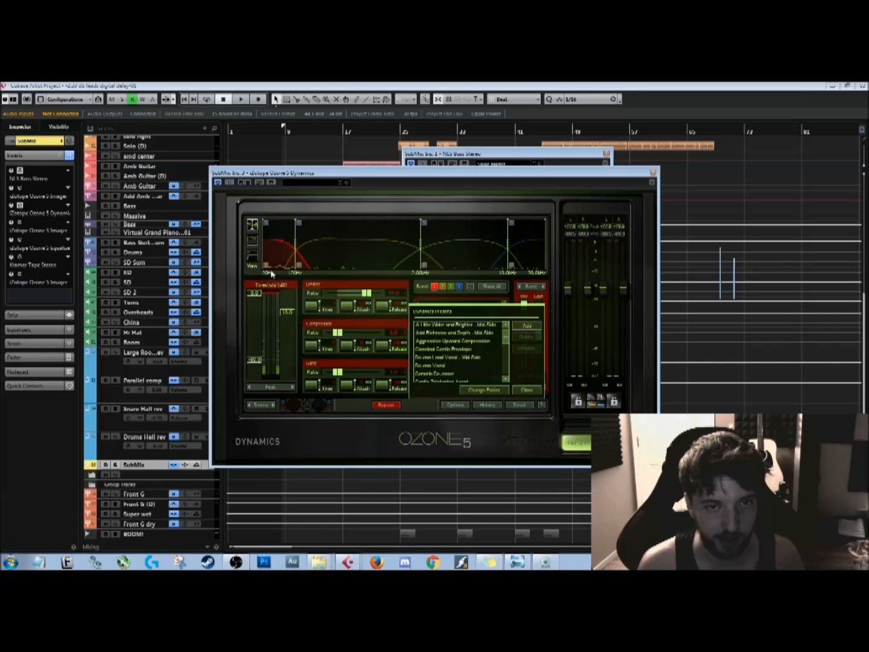
drag(377, 180, 360, 225)
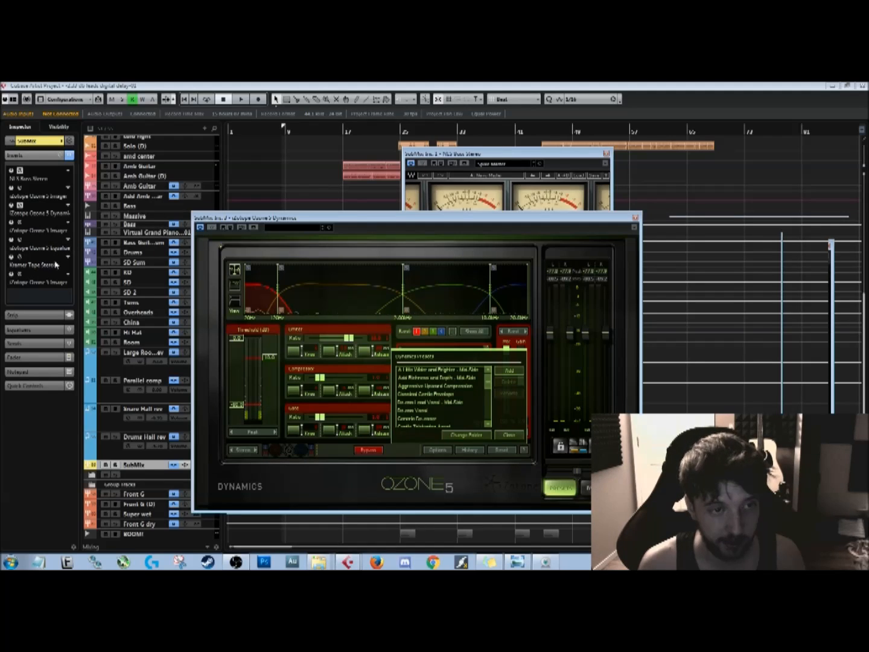
click(25, 256)
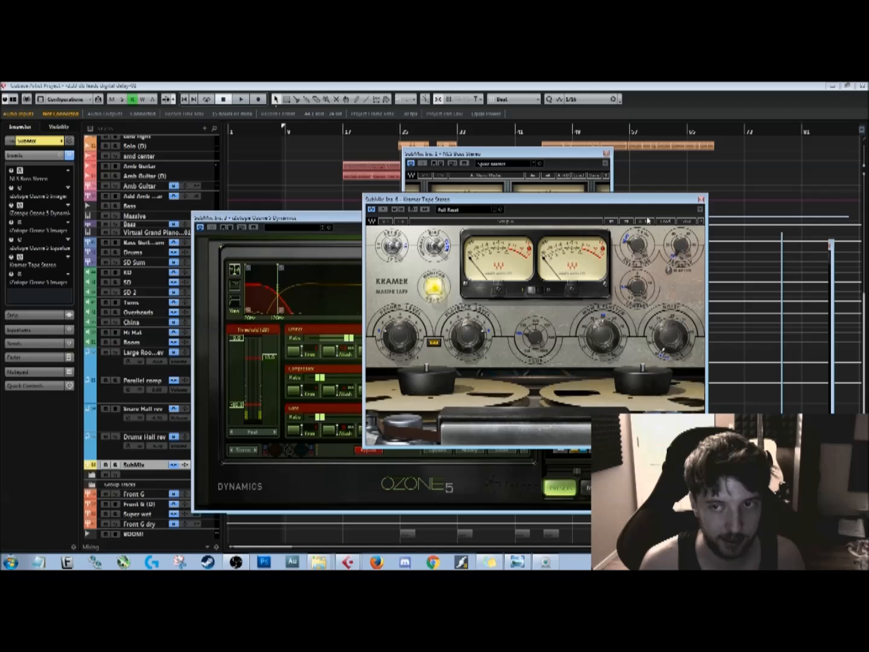
click(700, 199)
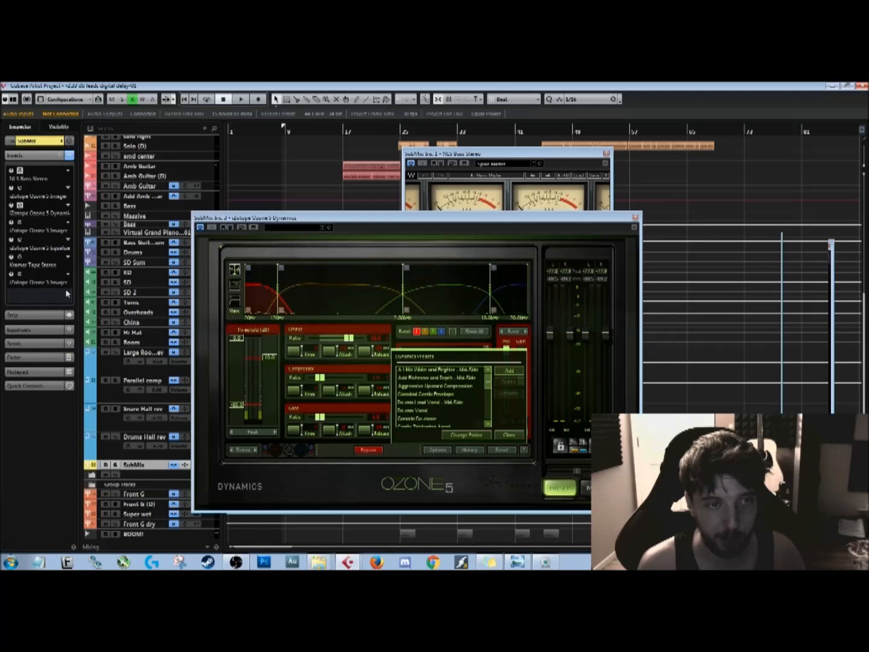
- Compare the Ozone 5 Imagers in SubMix's seventh, fourth and second insert slots, and close the Ozone windows
click(24, 279)
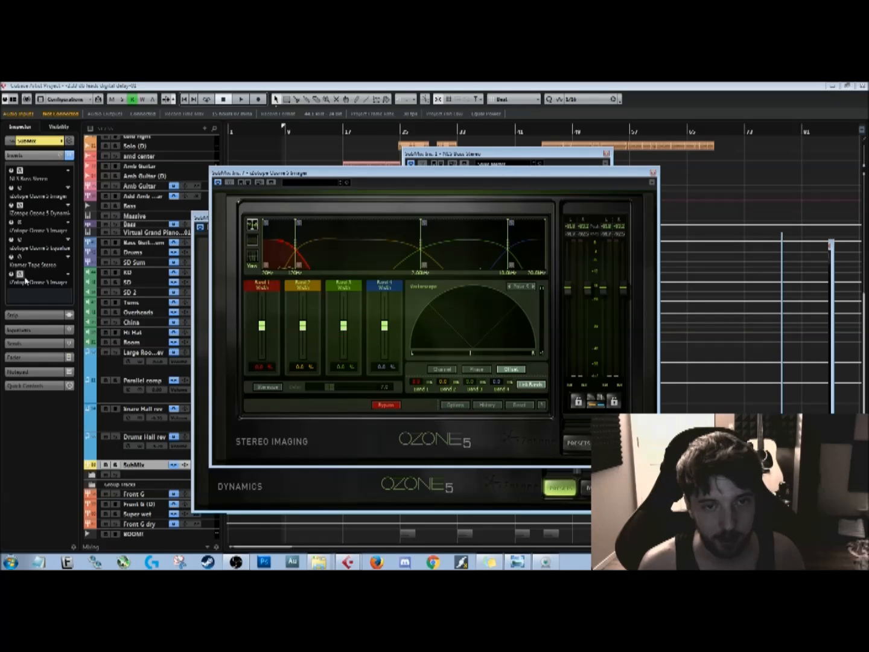
click(24, 225)
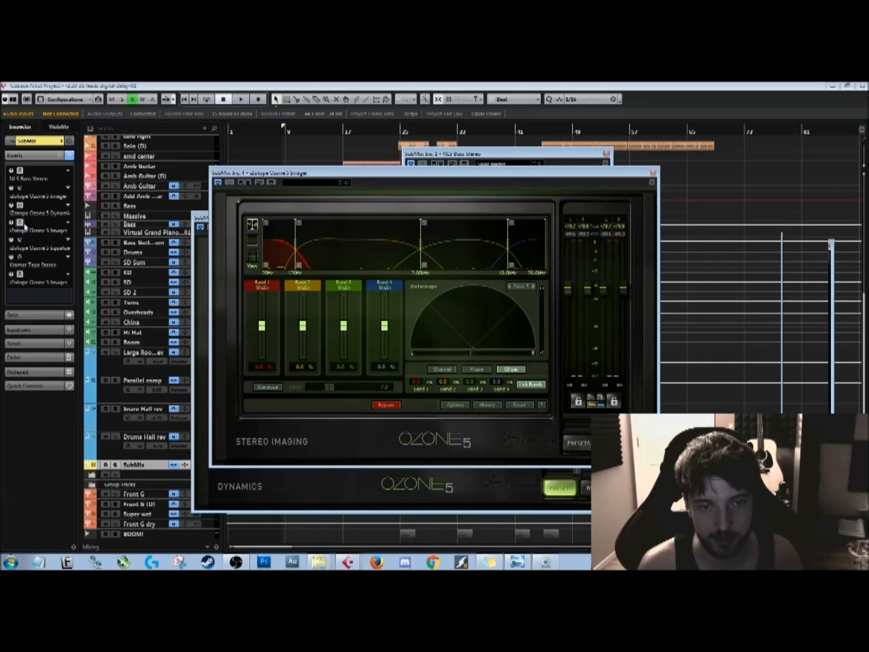
click(24, 190)
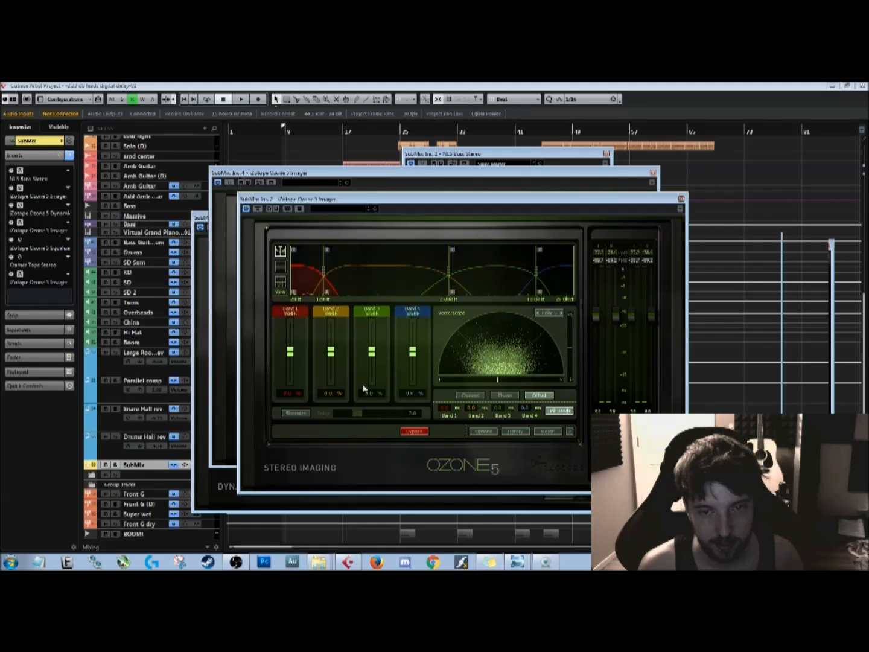
click(681, 198)
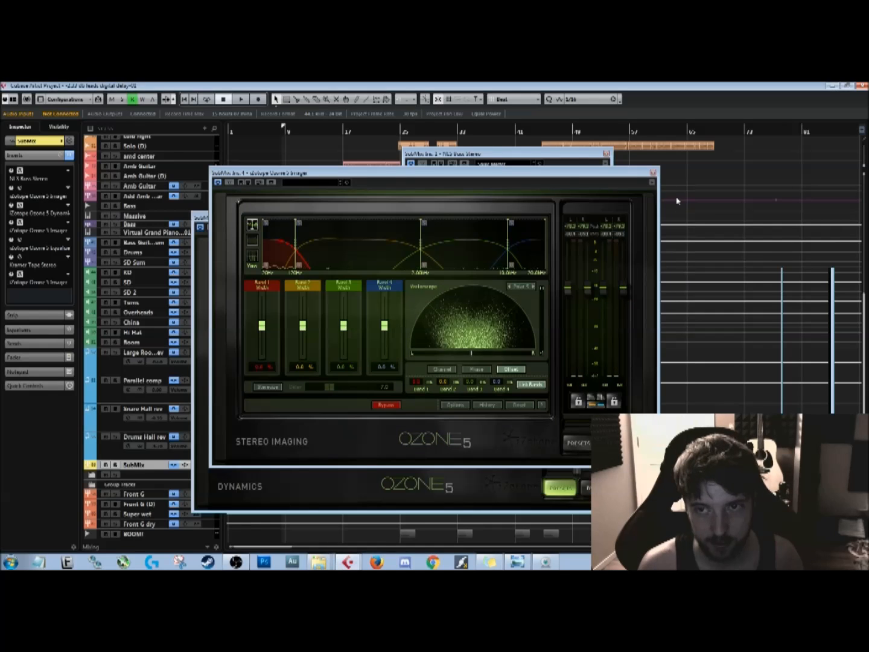
click(653, 174)
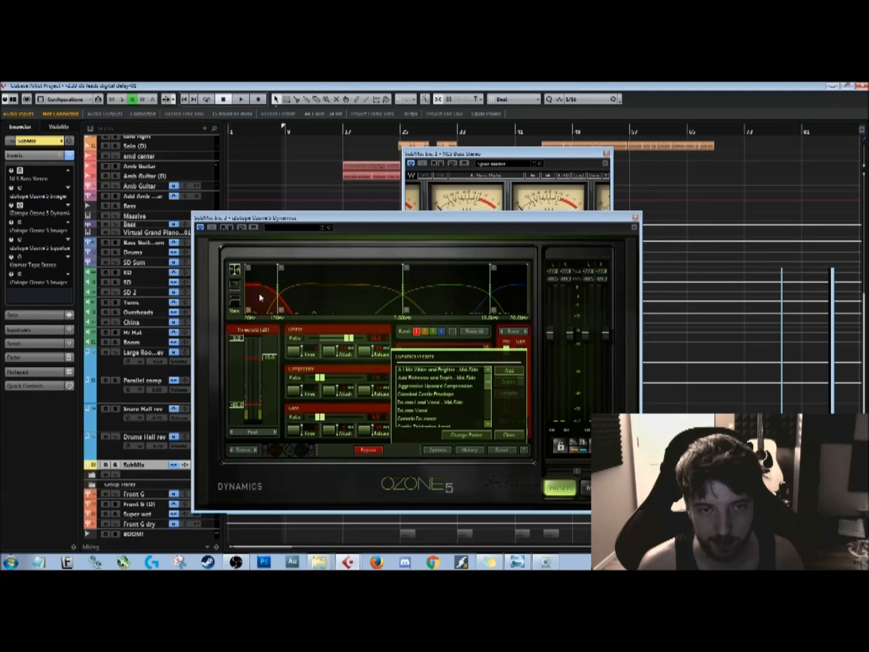
click(634, 217)
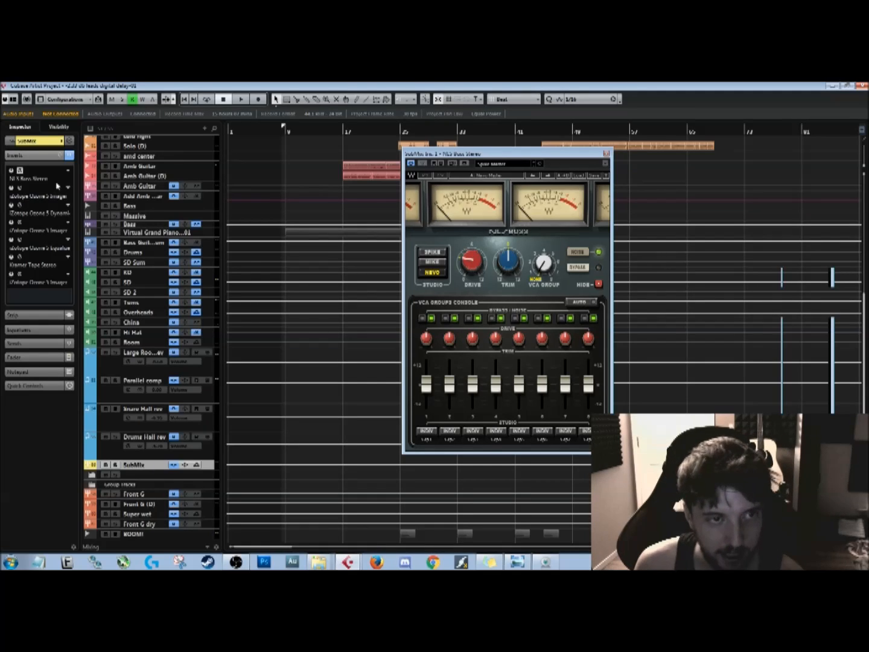
- Recheck SubMix's second-slot Ozone 5 Imager, close the remaining plug-in windows and return to the group's basic track settings
click(19, 189)
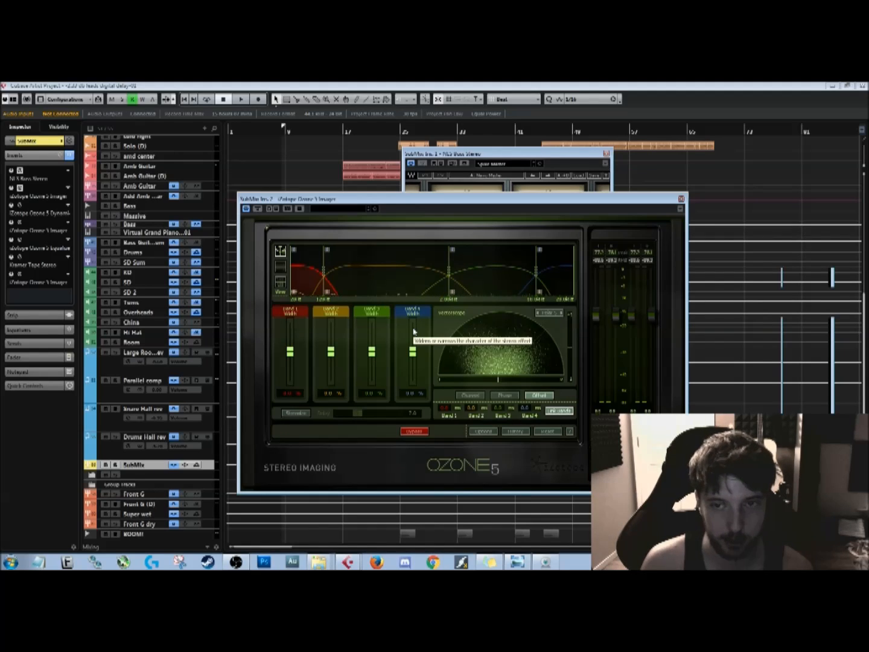
click(680, 199)
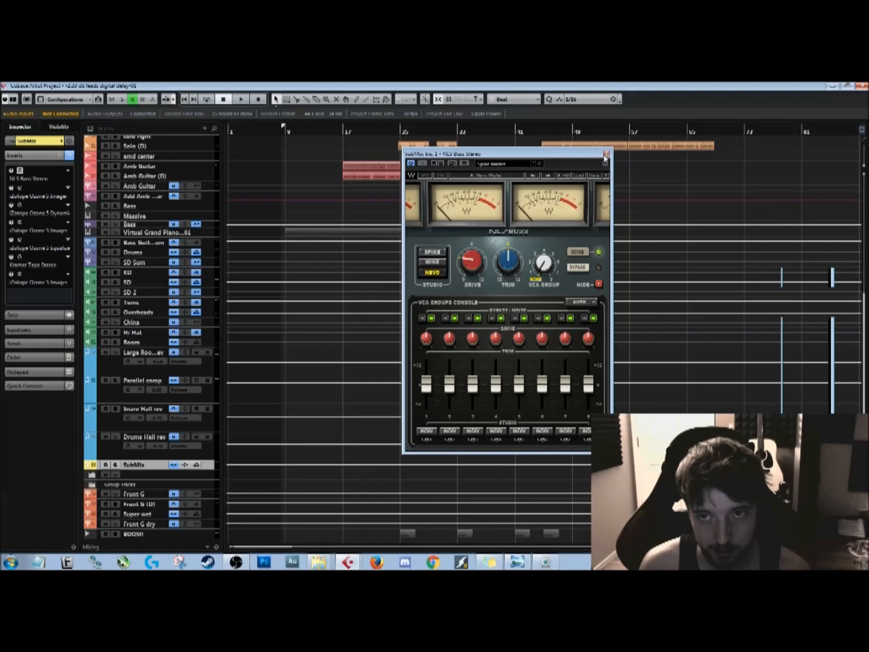
click(606, 153)
click(37, 296)
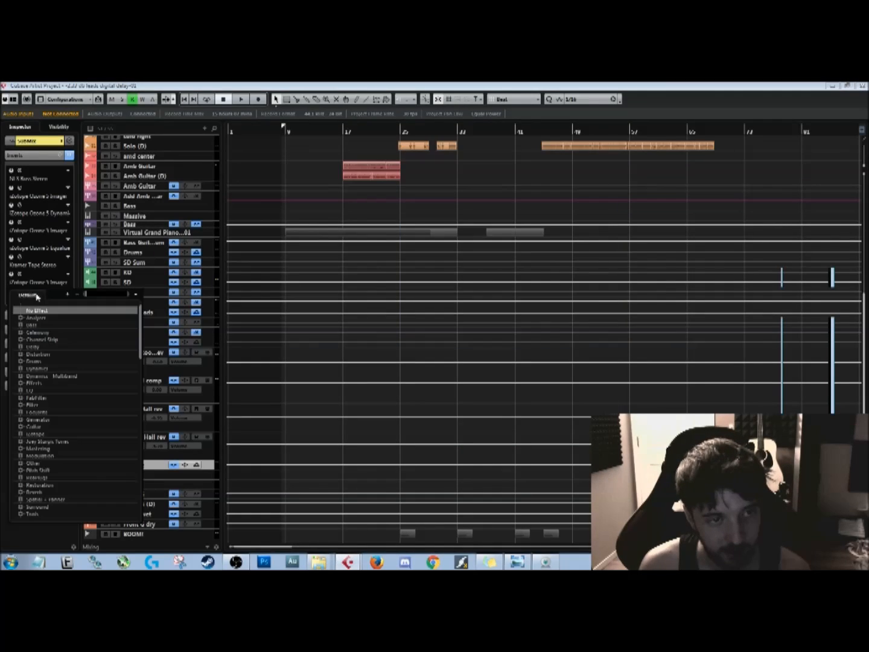
click(559, 367)
click(37, 142)
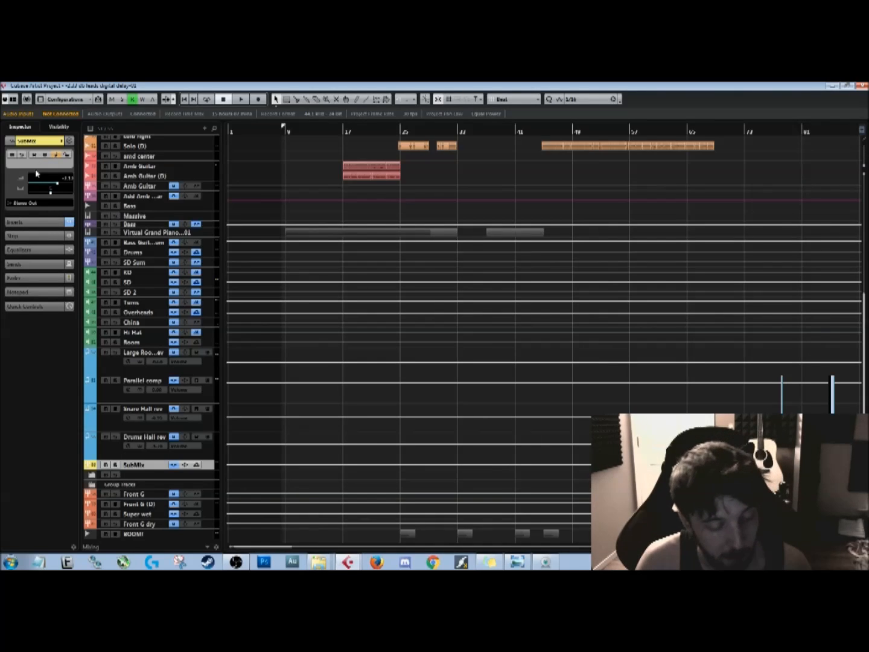
- Open the MixConsole and examine the insert chain of the channel containing iZotope Ozone 5 Exciter and FabFilter Pro-L
key(F3)
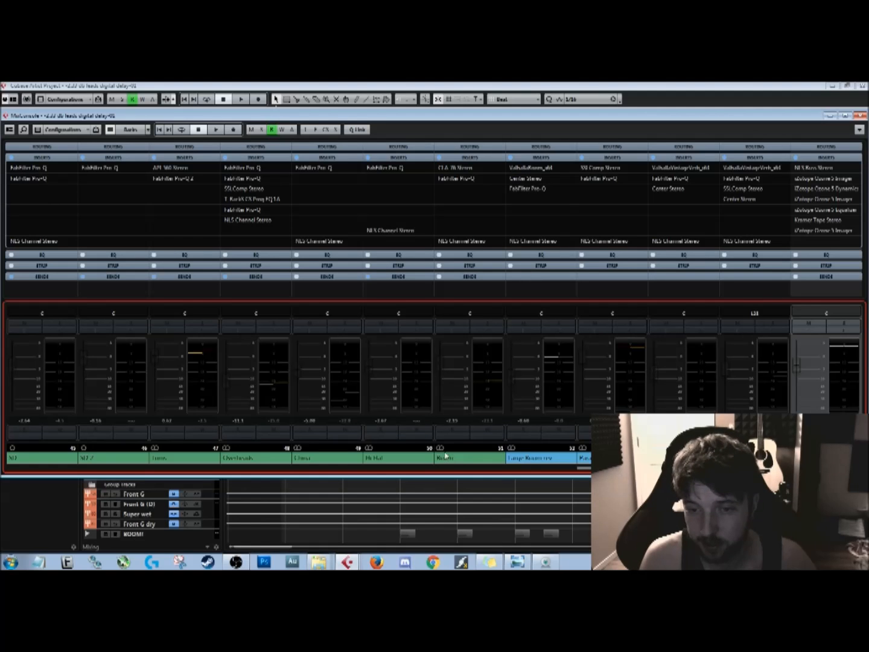
scroll(641, 287, right, 4)
scroll(435, 374, right, 4)
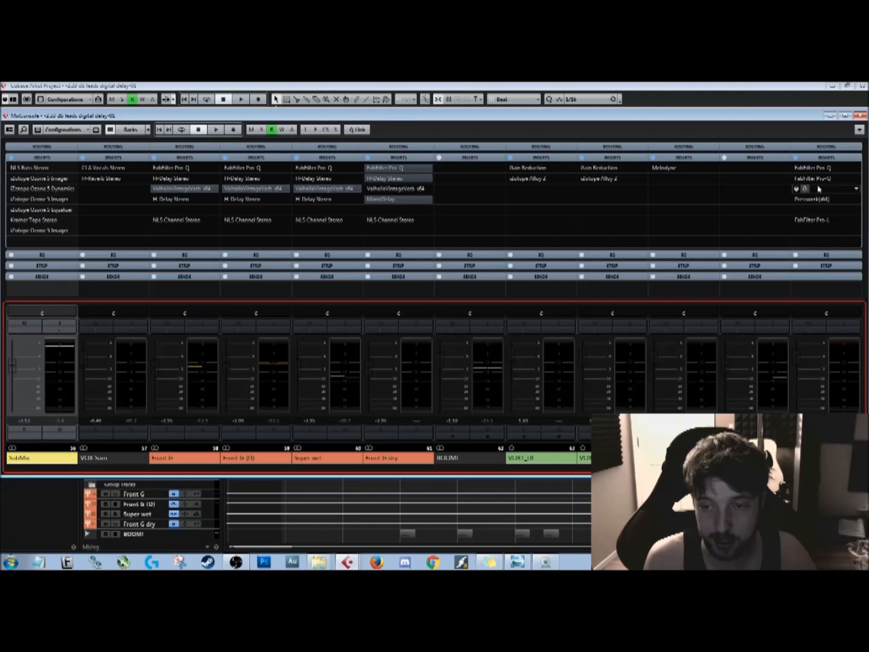
click(819, 189)
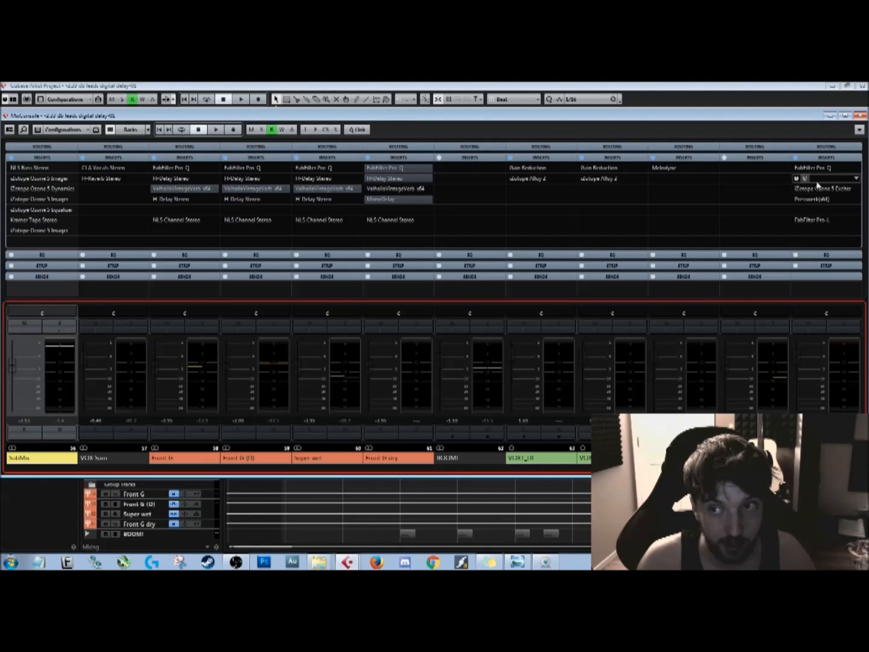
click(821, 172)
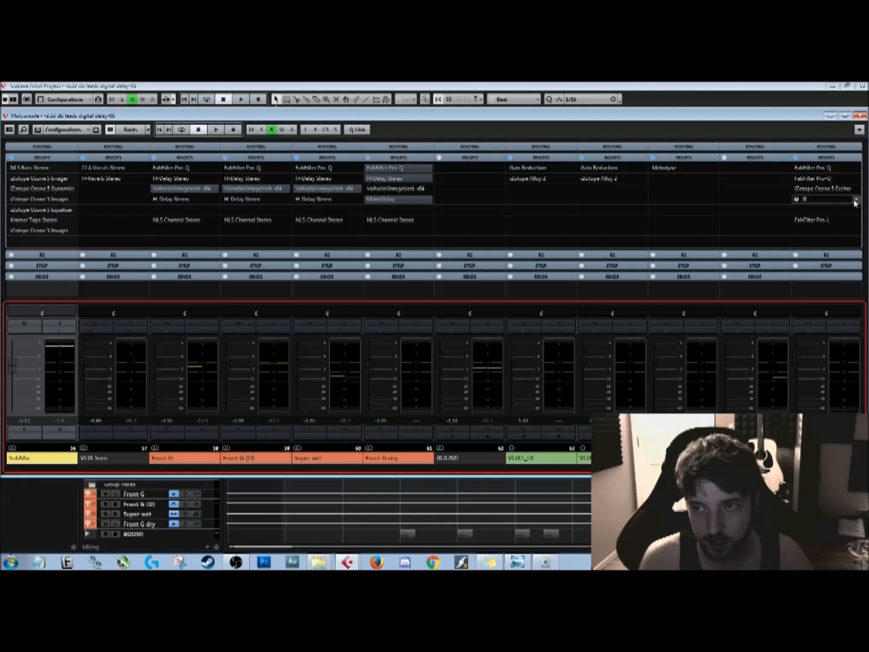
- Examine the FabFilter Pro-L and Presswerk inserts on Stereo Out, and close both plug-in windows and the MixConsole
click(857, 220)
click(724, 203)
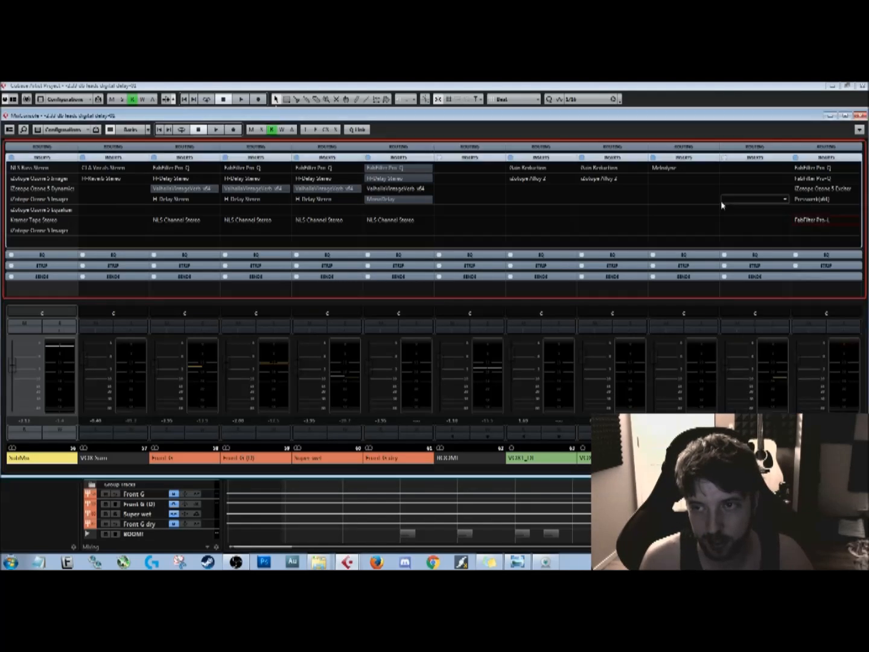
click(807, 221)
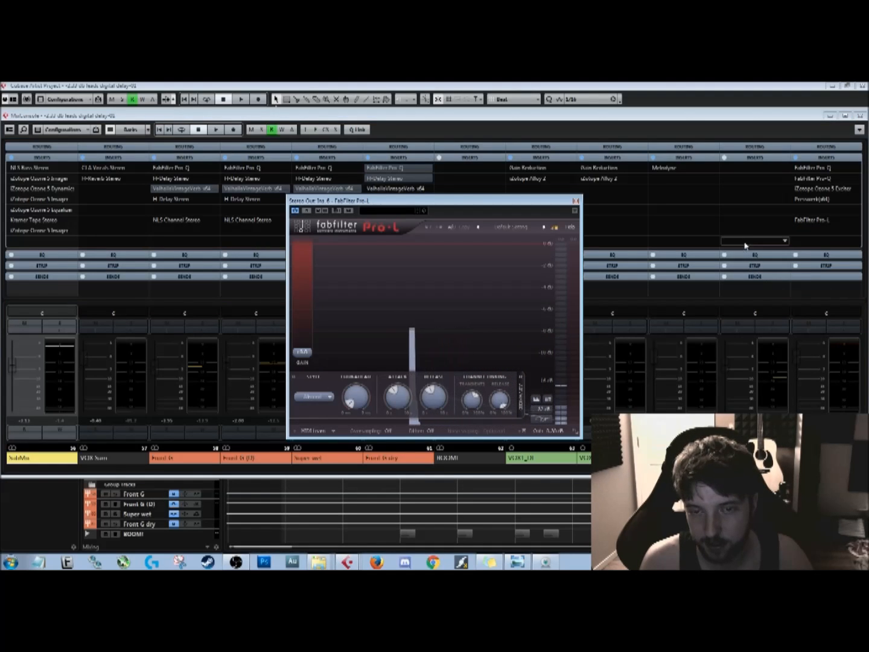
click(805, 199)
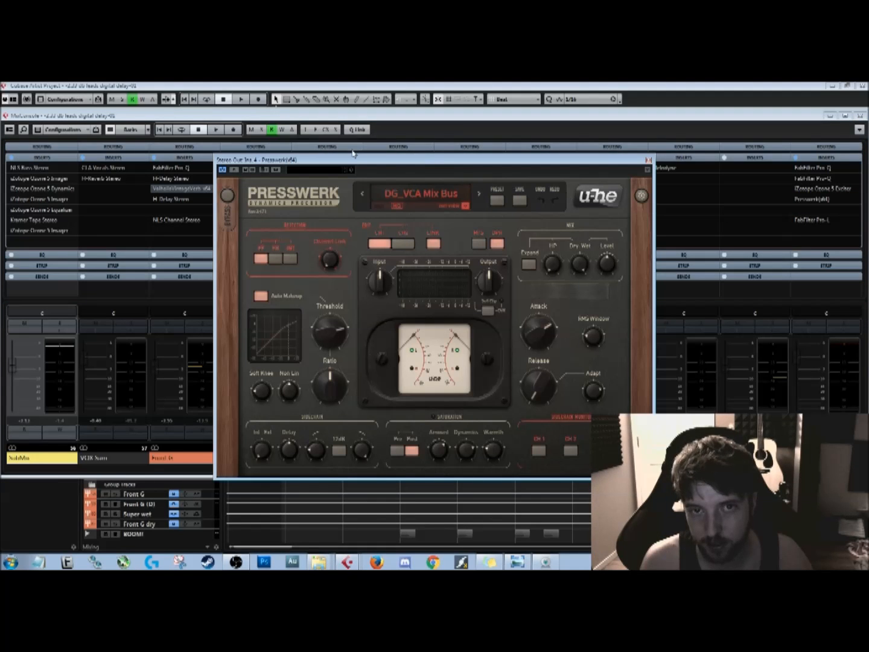
drag(379, 154, 298, 152)
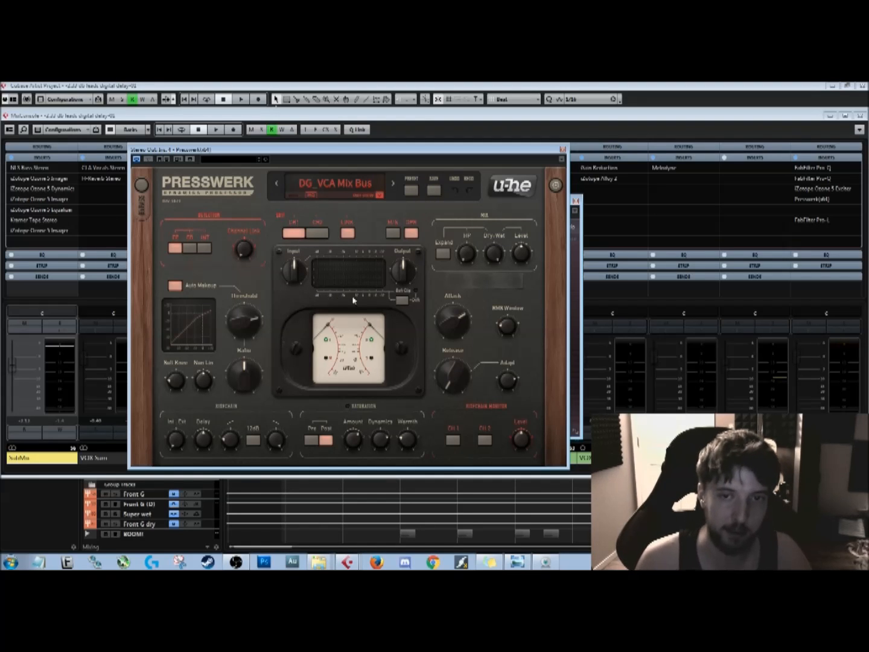
click(562, 149)
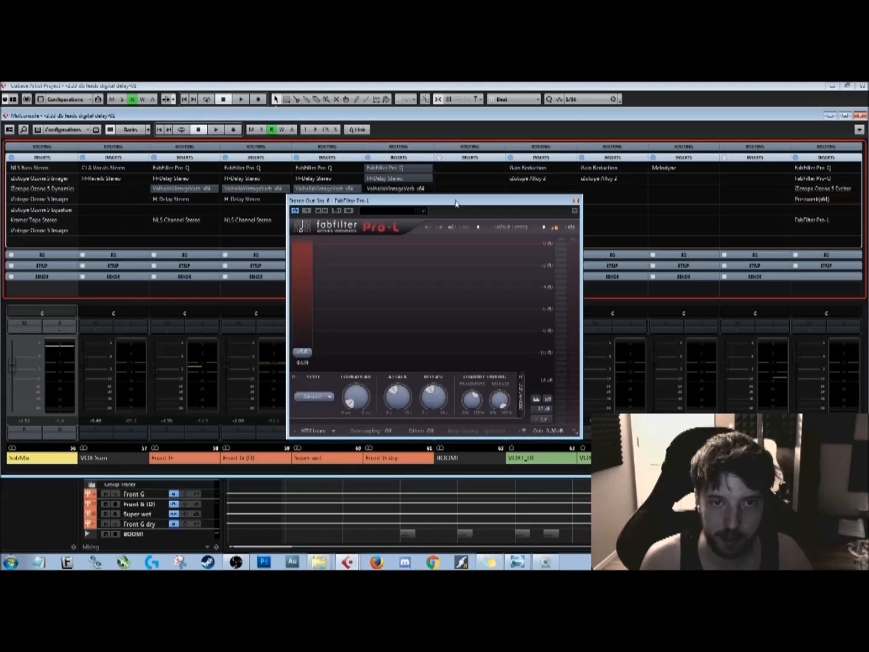
click(575, 201)
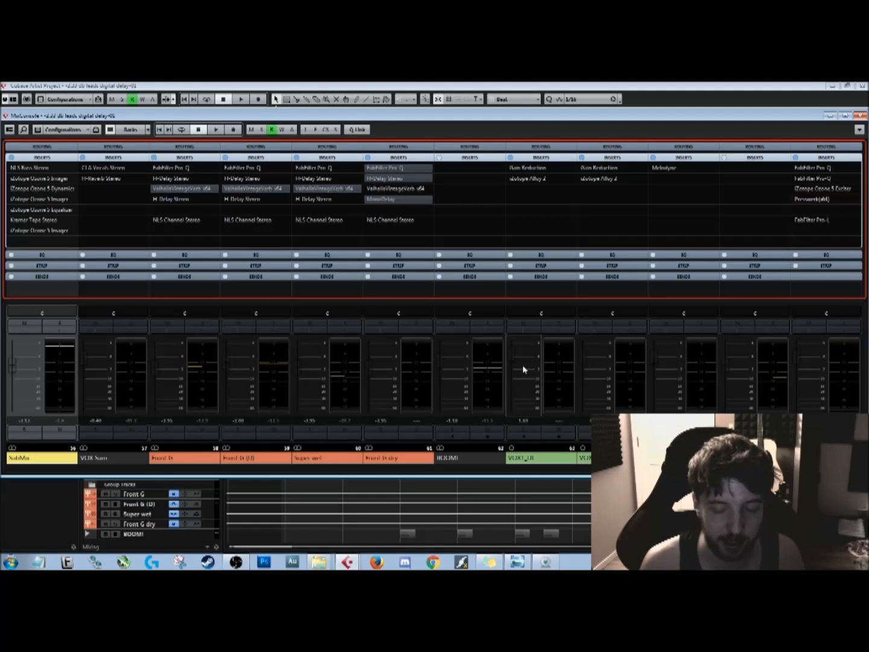
click(859, 115)
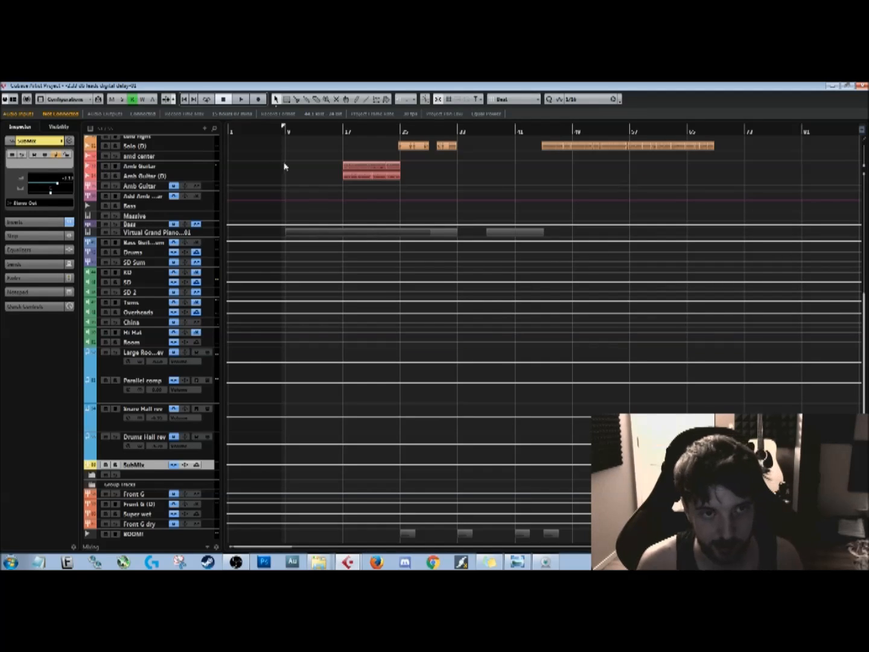
- Switch to Adobe Audition, open the recent file oldnew 2.mp3 and examine its waveform
click(213, 85)
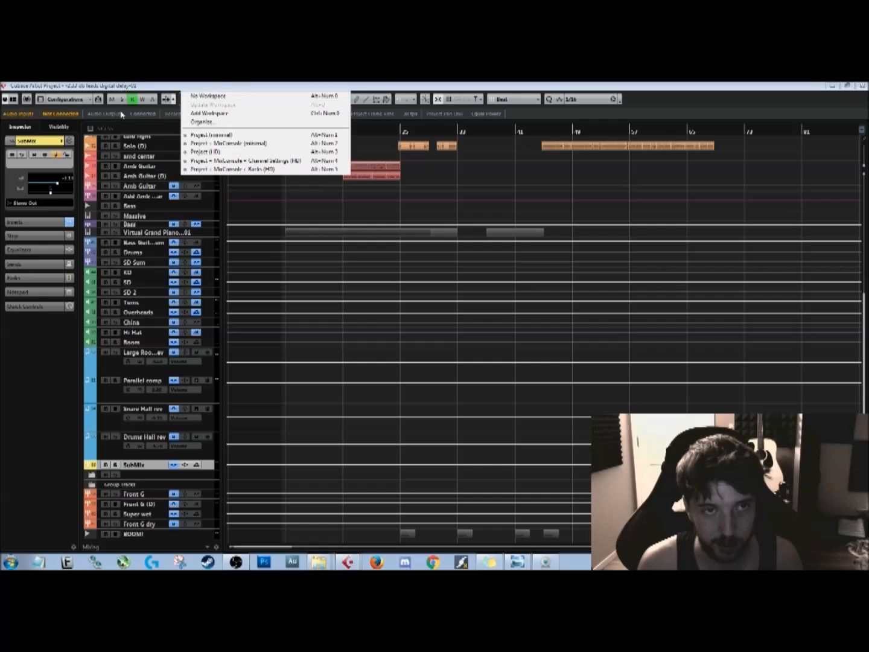
click(142, 85)
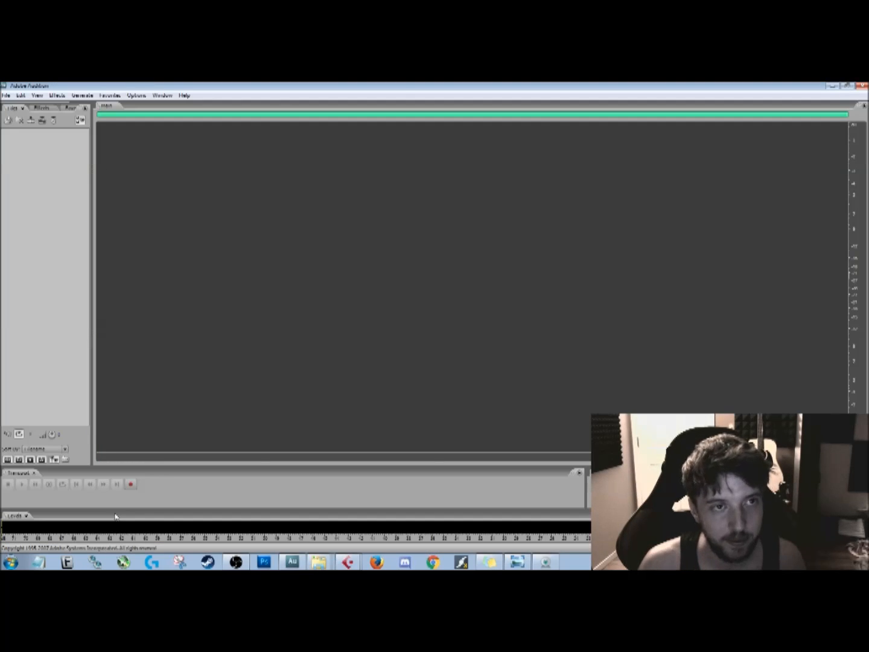
click(7, 95)
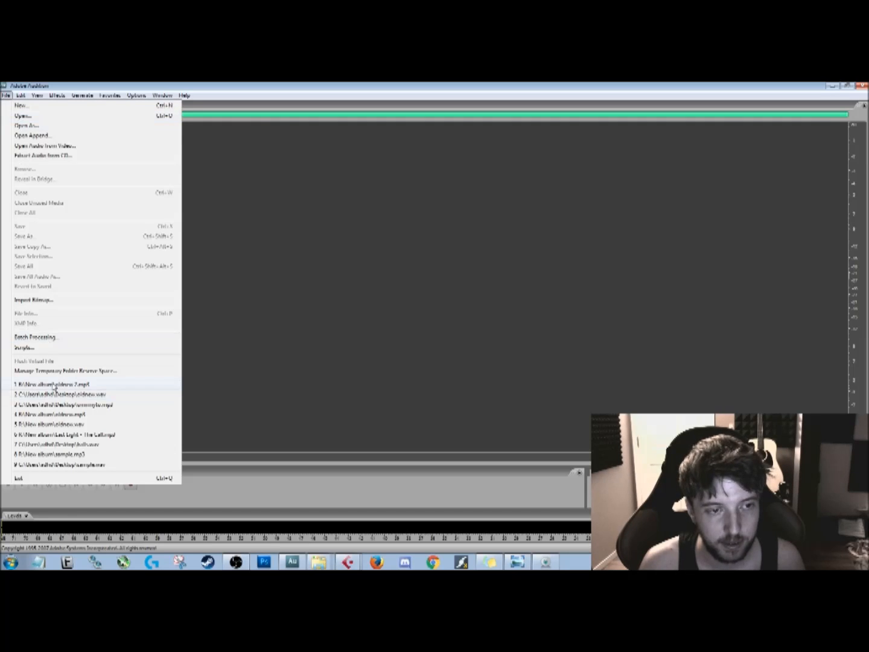
click(51, 384)
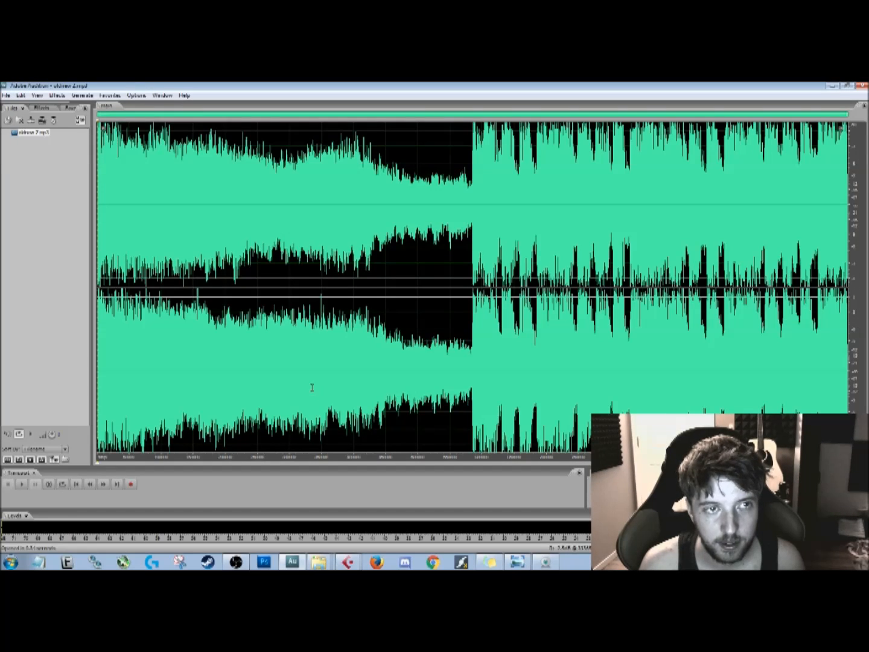
double_click(329, 229)
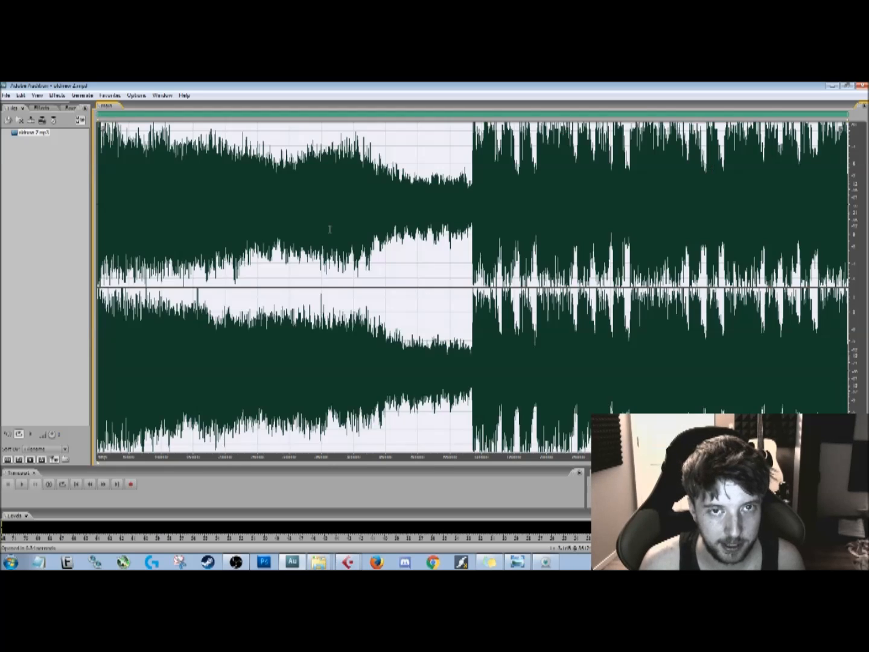
click(329, 229)
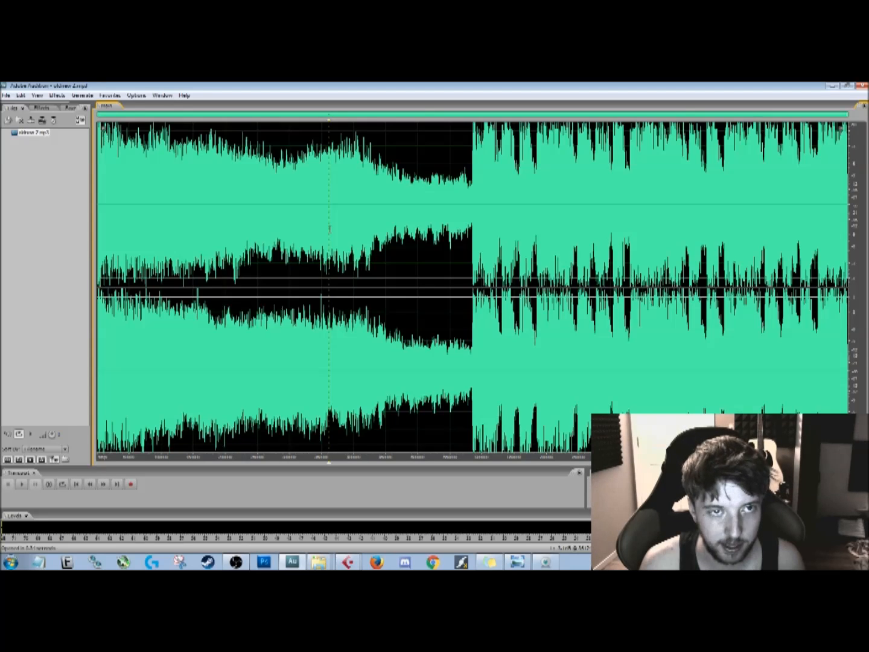
double_click(162, 192)
- Close oldnew 2.mp3 and open oldnew.wav from the New album folder
right_click(30, 133)
click(54, 138)
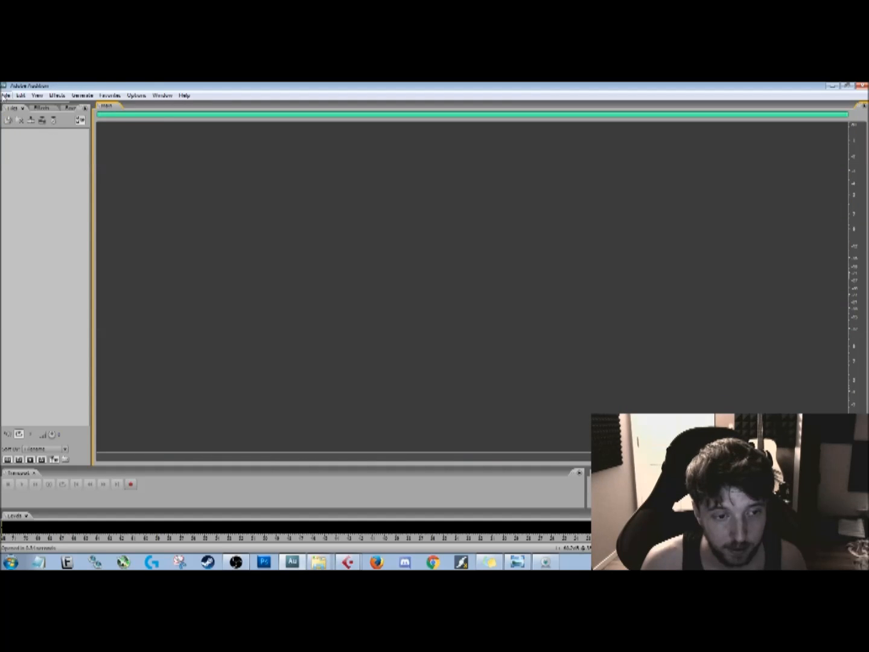
click(5, 95)
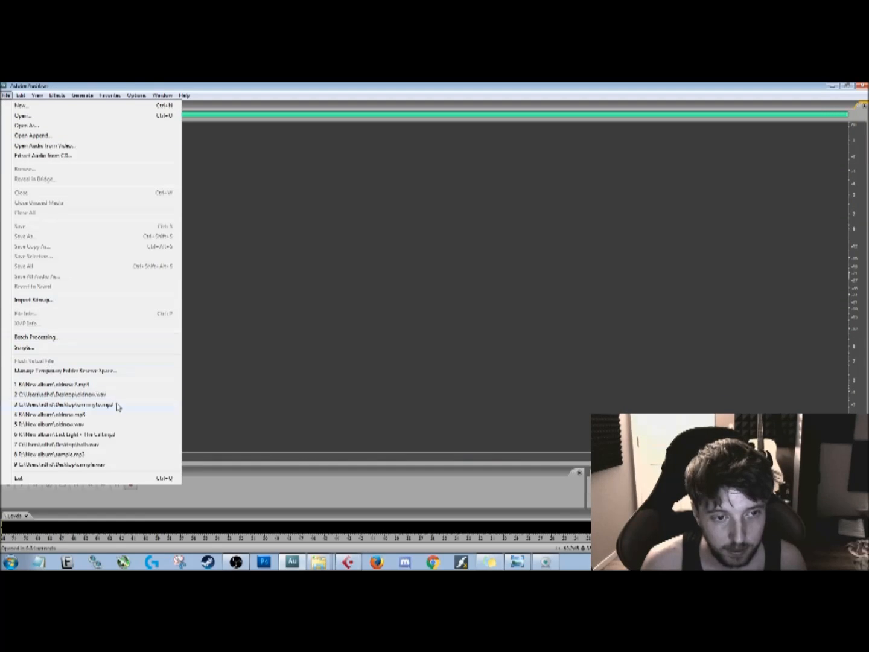
click(115, 424)
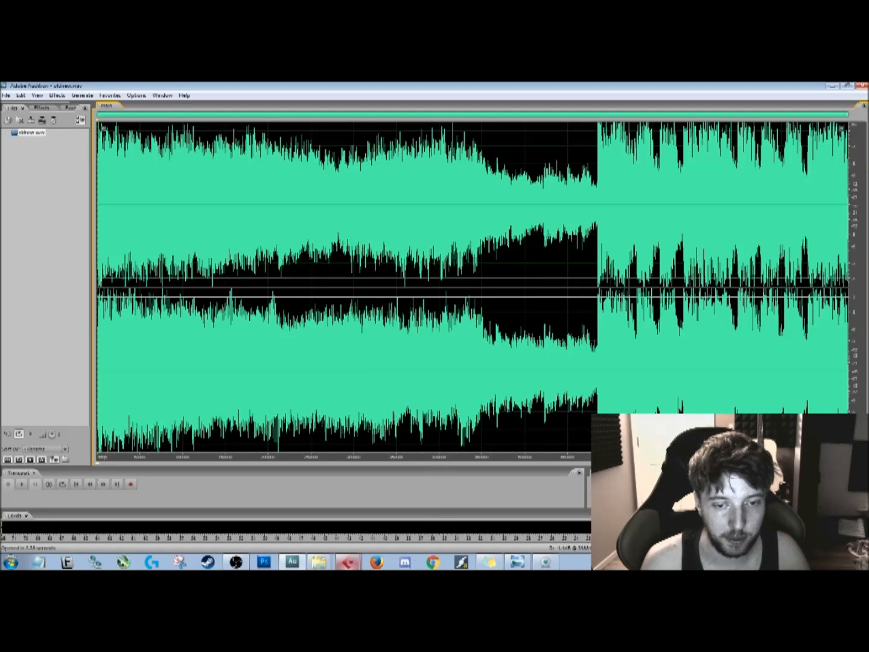
- Switch to Cubase, examine the guitar and Super Wet (D) arrangement in the project, and return to Adobe Audition
click(351, 562)
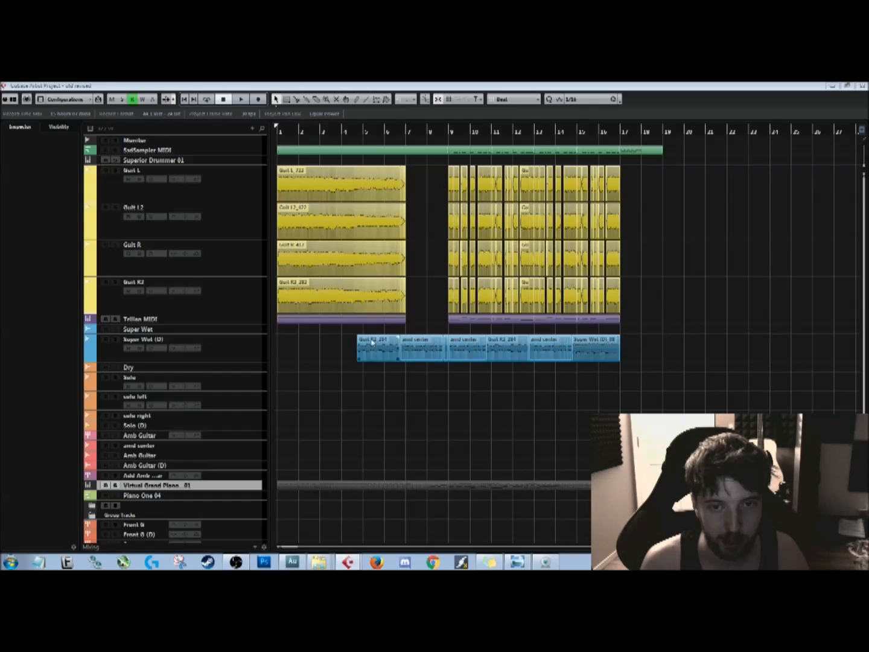
scroll(450, 378, down, 5)
scroll(449, 378, up, 4)
scroll(448, 373, left, 4)
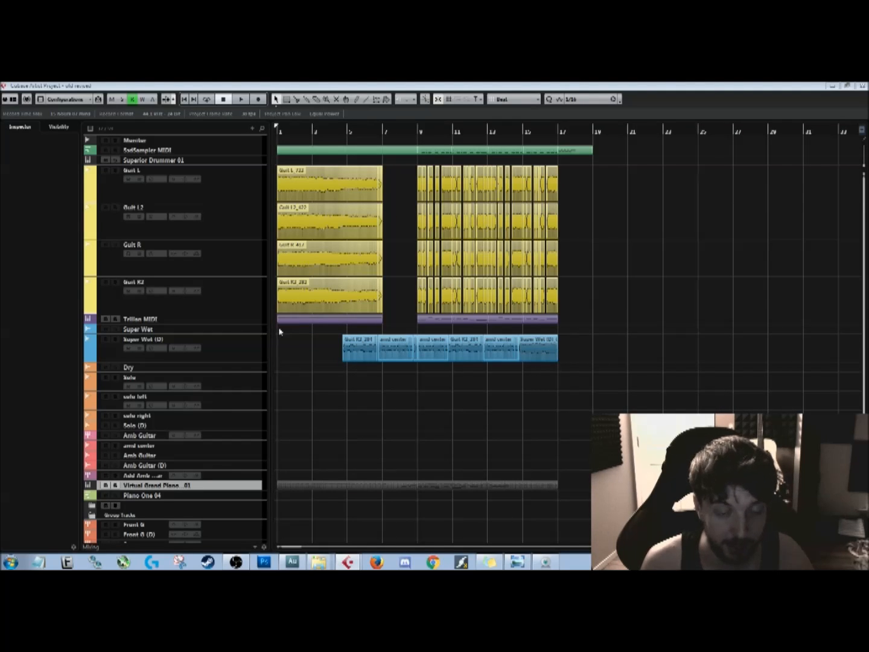
click(292, 562)
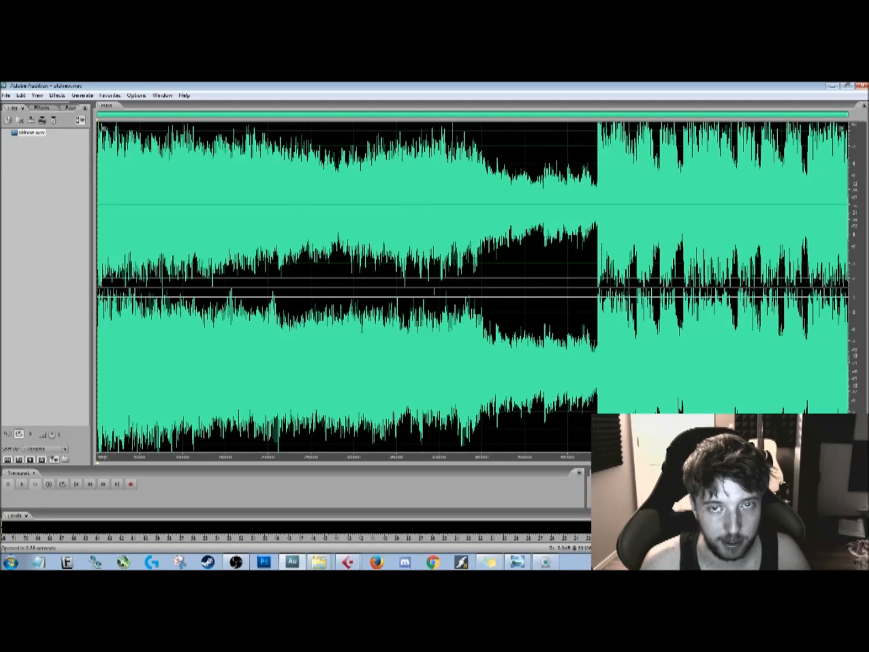
- Select the whole oldnew.wav waveform and open the Multiband Compressor on it
double_click(255, 277)
click(57, 95)
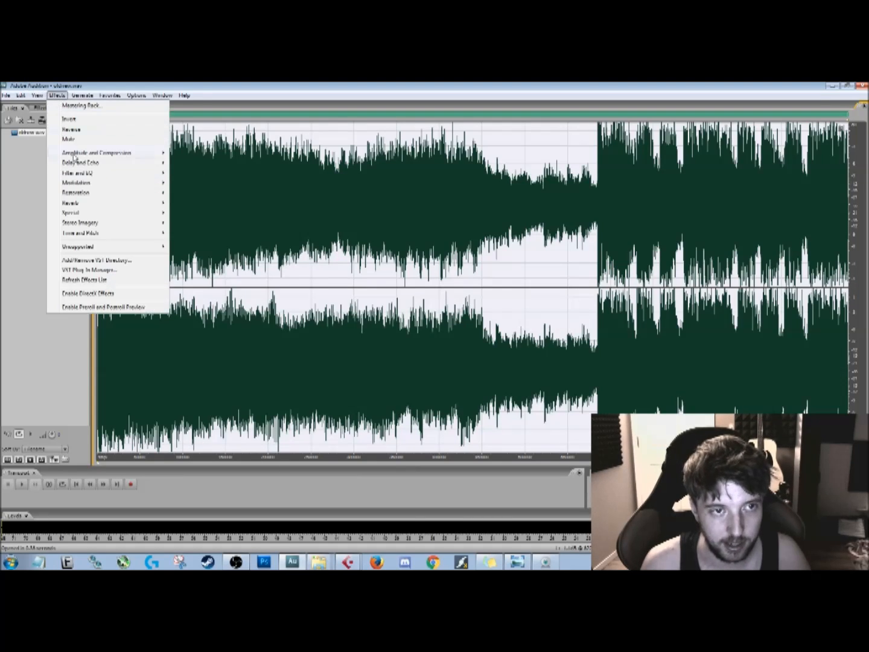
mouse_move(138, 155)
click(240, 216)
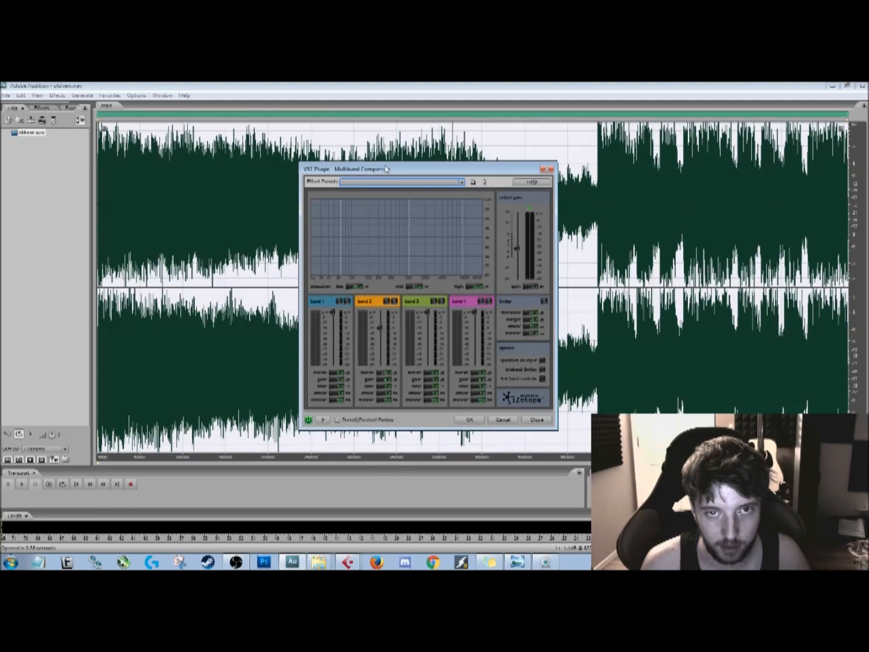
drag(386, 169, 238, 165)
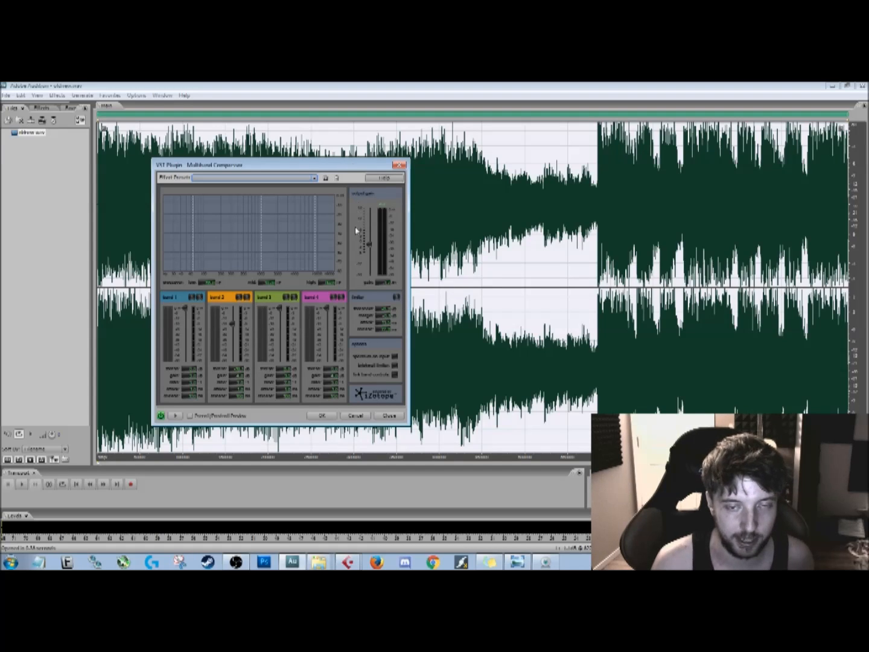
- Preview the audio through the Multiband Compressor and lower its output gain slightly
click(174, 415)
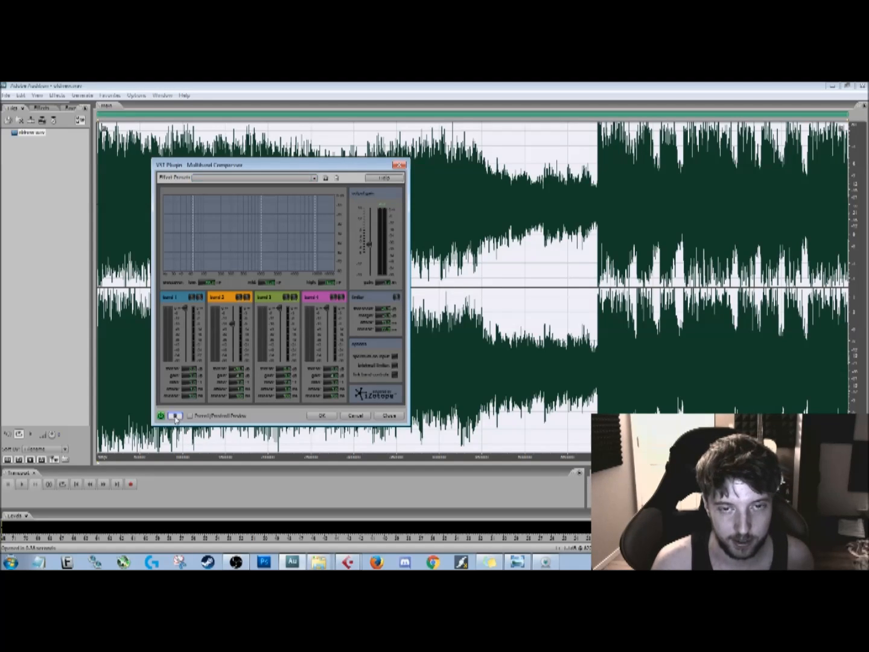
click(177, 416)
click(175, 416)
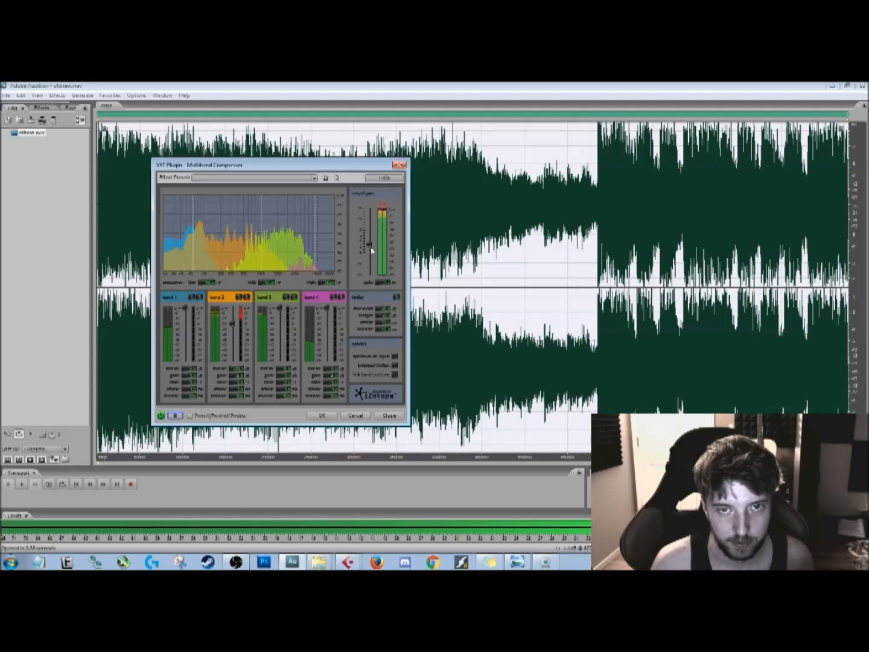
drag(371, 244, 370, 247)
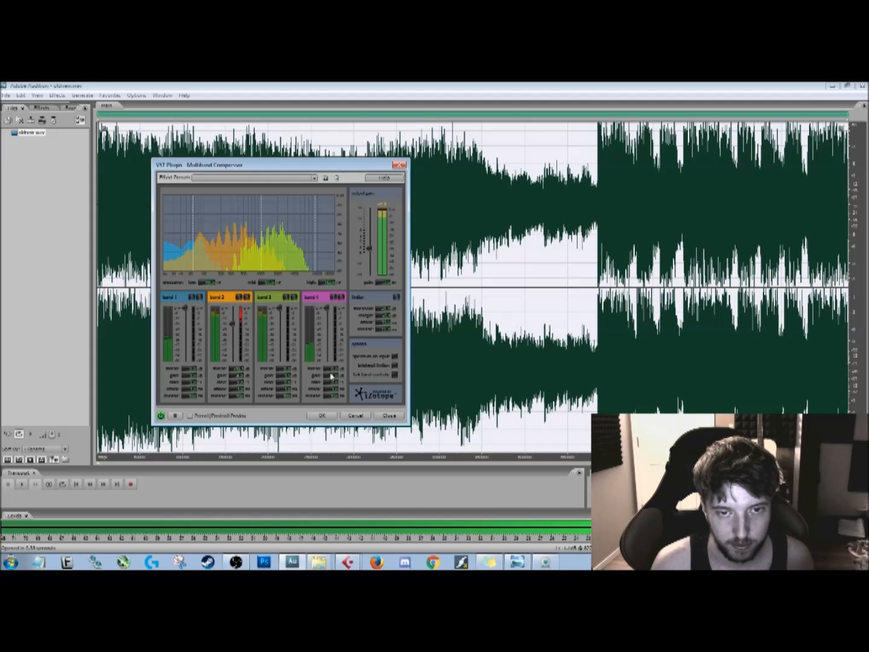
- Try lower thresholds on band 4 and band 3 of the Multiband Compressor while the preview plays
mouse_move(326, 310)
mouse_down()
mouse_move(328, 348)
mouse_move(331, 292)
mouse_up()
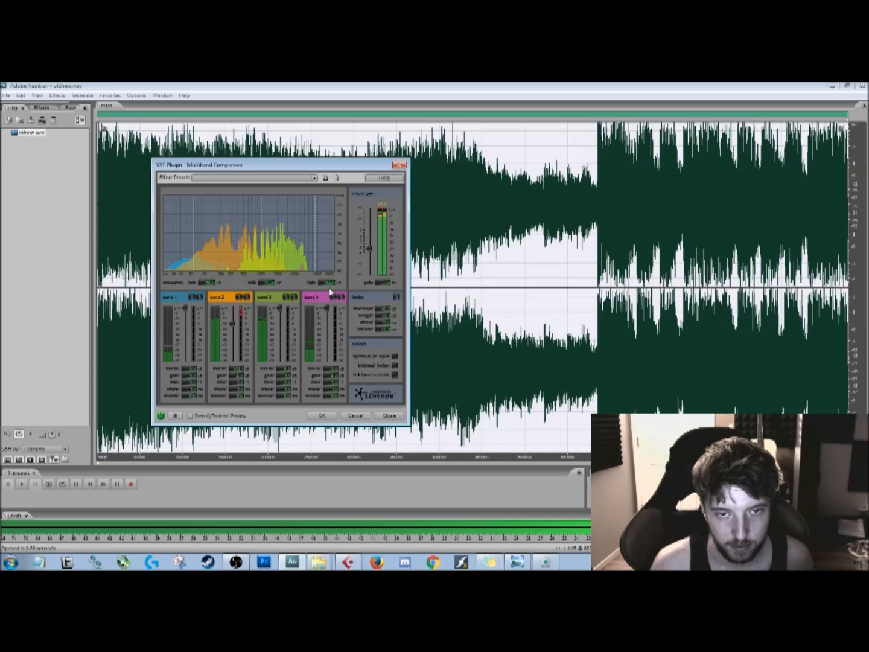
drag(328, 309, 331, 343)
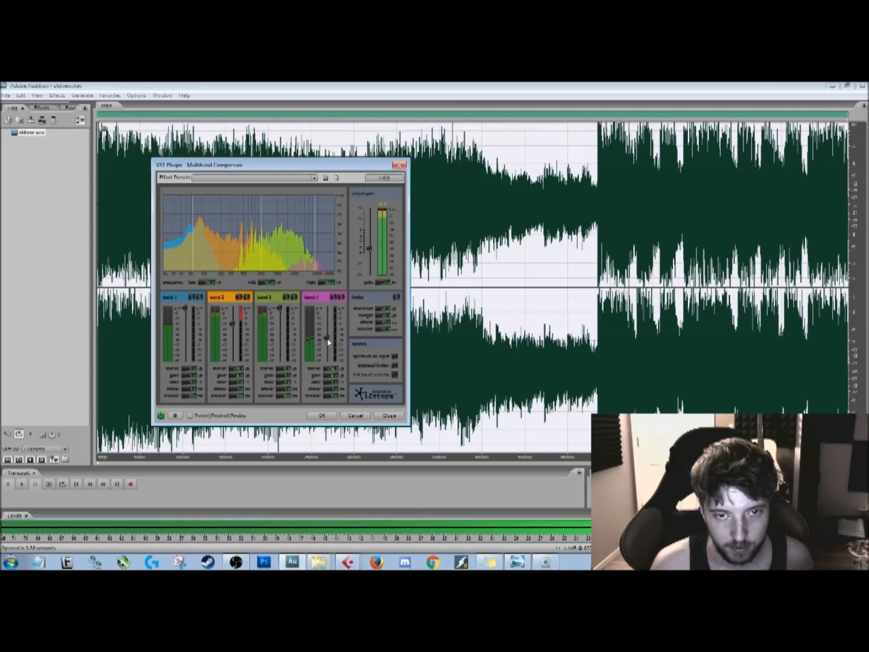
drag(326, 344, 345, 290)
drag(280, 307, 281, 334)
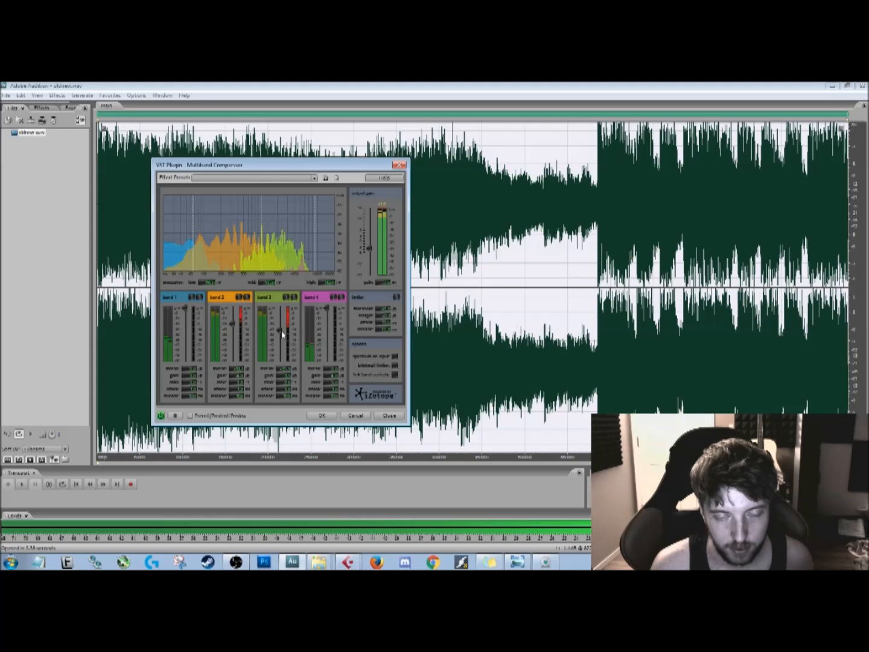
mouse_move(281, 334)
mouse_down()
mouse_move(285, 384)
mouse_move(288, 299)
mouse_move(288, 318)
mouse_up()
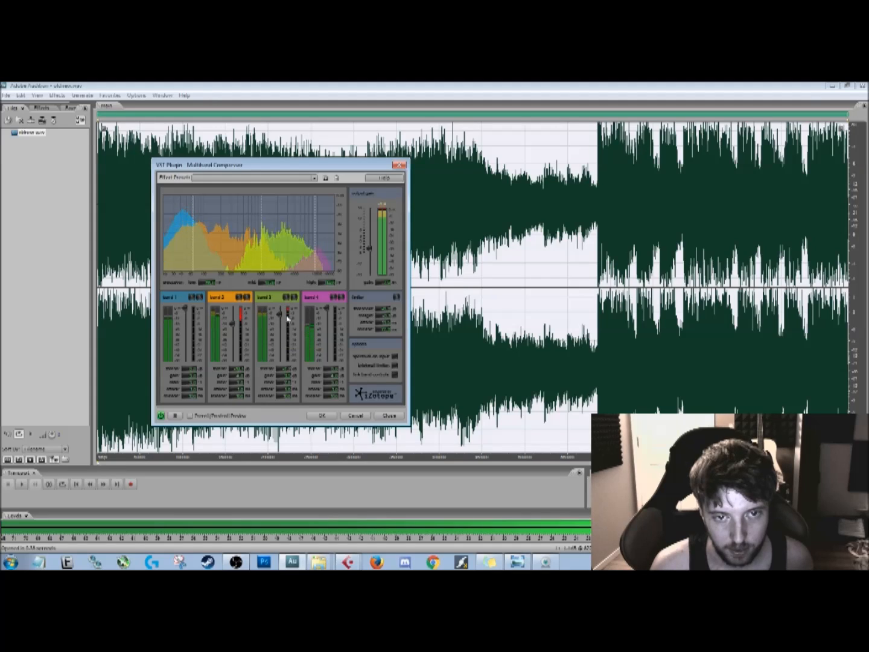
- Try lowering the thresholds of band 4 and band 1, replay the preview, and raise band 4's threshold back to maximum
drag(326, 312, 323, 347)
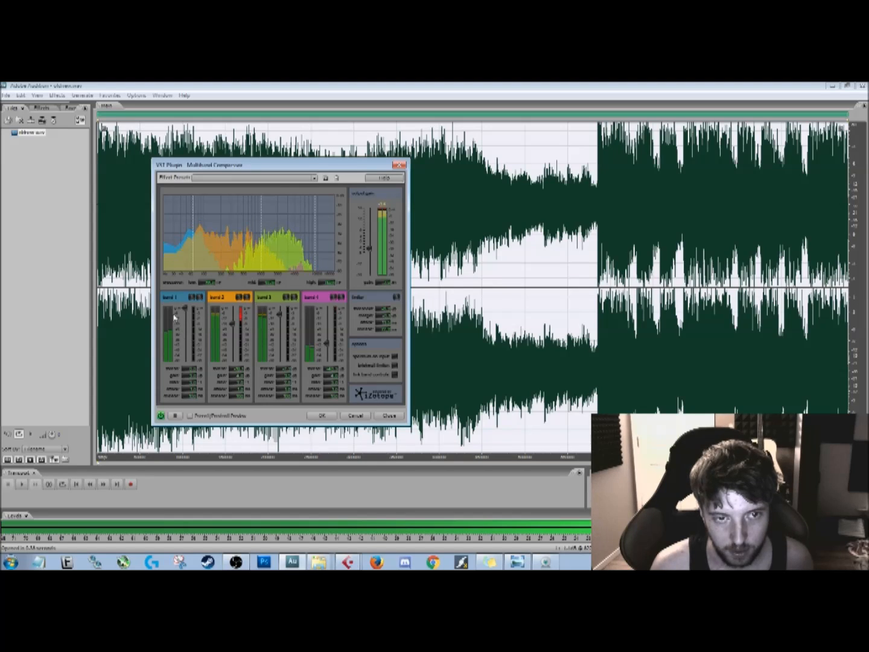
drag(185, 311, 185, 317)
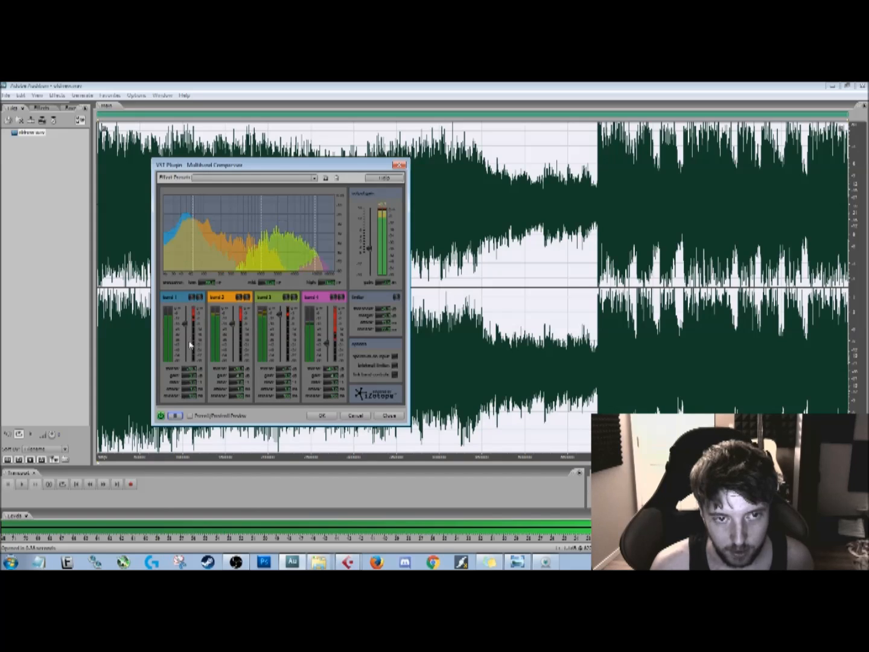
mouse_move(185, 328)
mouse_down()
mouse_move(187, 309)
mouse_move(187, 333)
mouse_up()
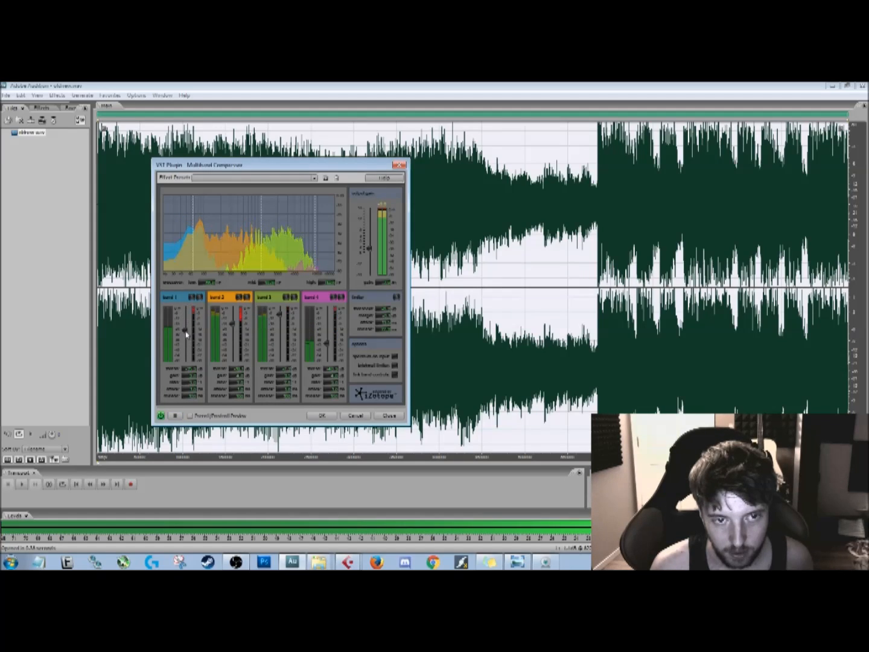
click(173, 418)
click(173, 418)
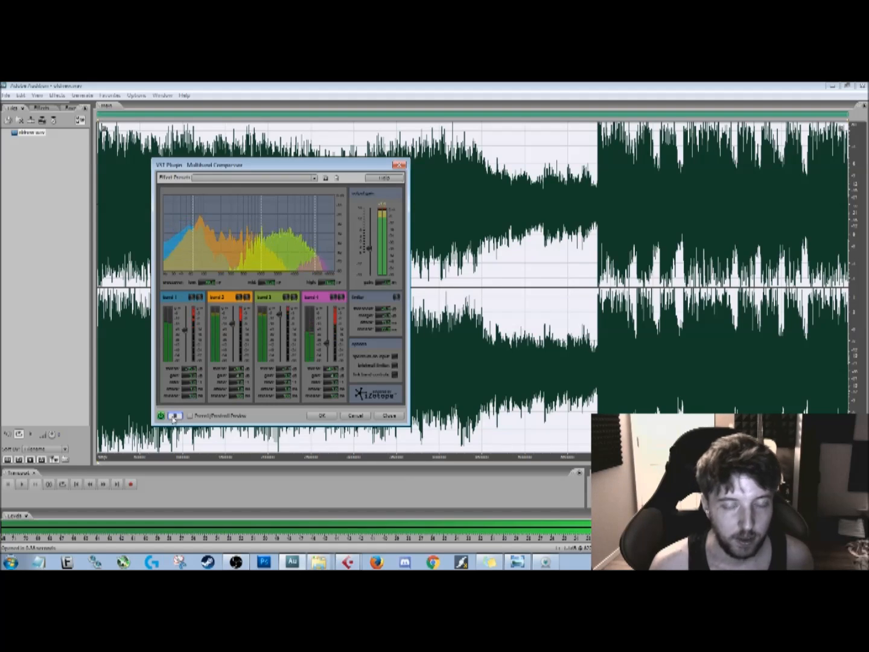
drag(327, 344, 331, 285)
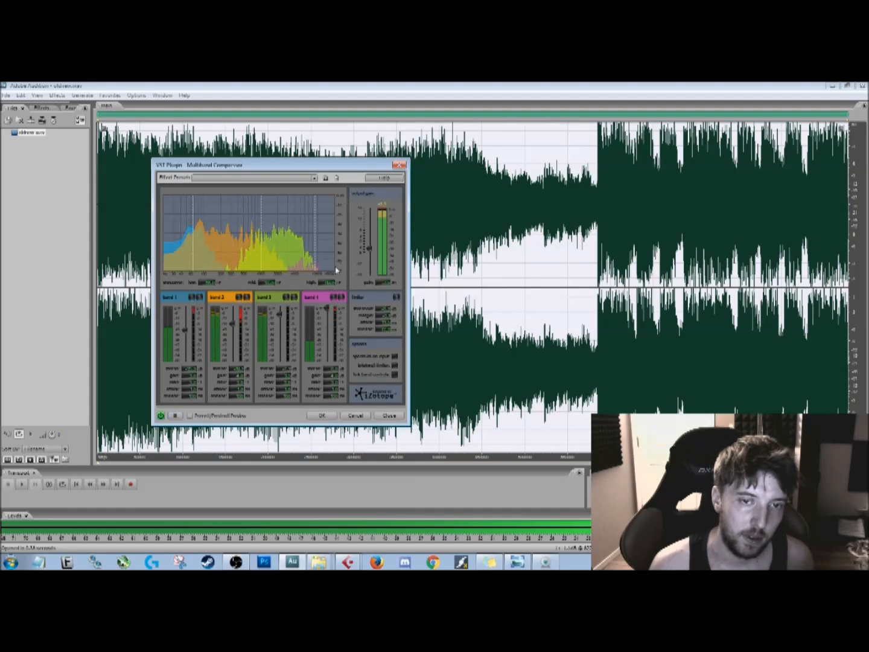
- Stop and restart the Multiband Compressor preview to listen to the processed audio
click(172, 417)
click(173, 417)
click(172, 418)
click(172, 418)
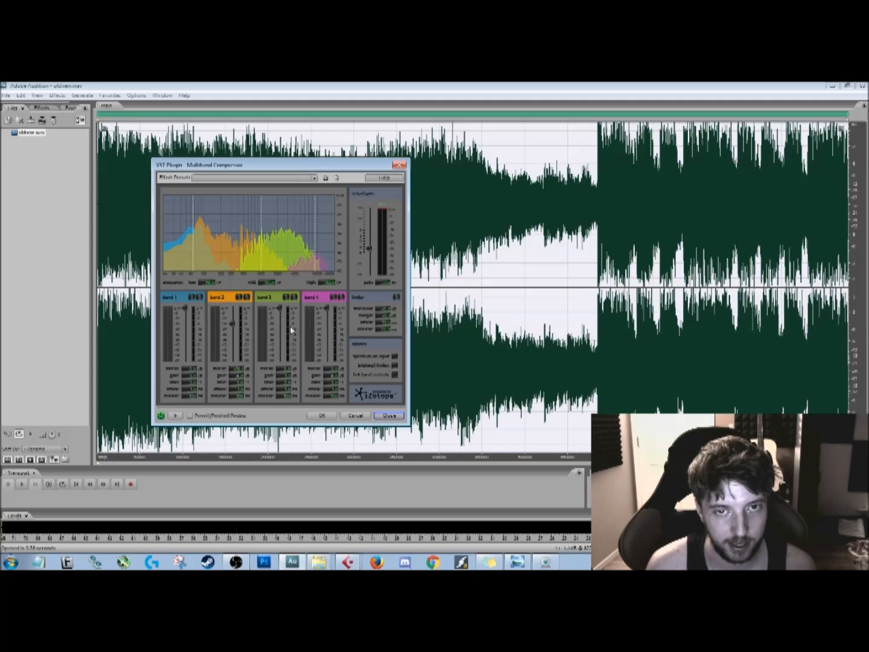
- Close the Multiband Compressor without applying it and exit Adobe Audition
drag(242, 170, 362, 175)
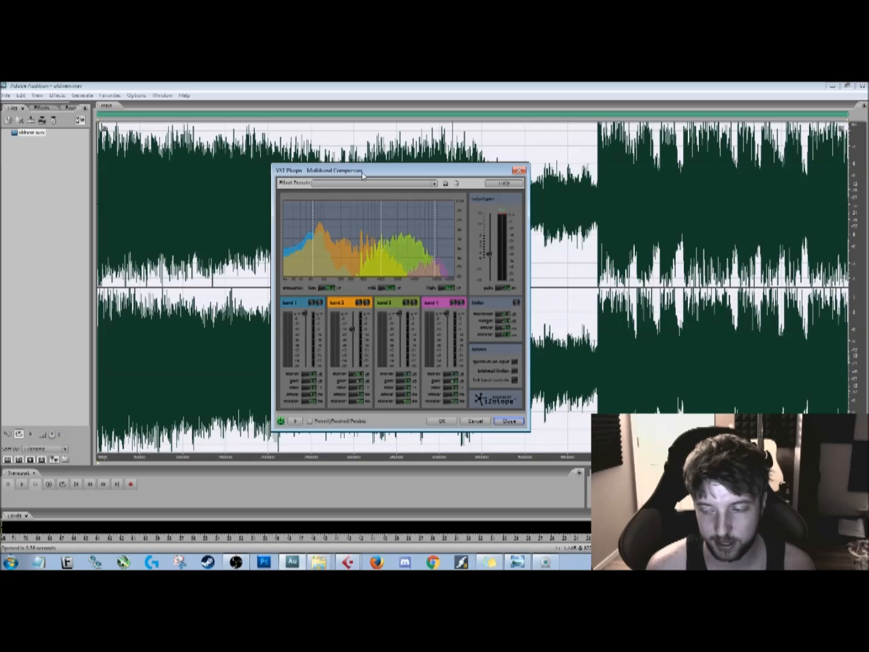
drag(362, 175, 333, 174)
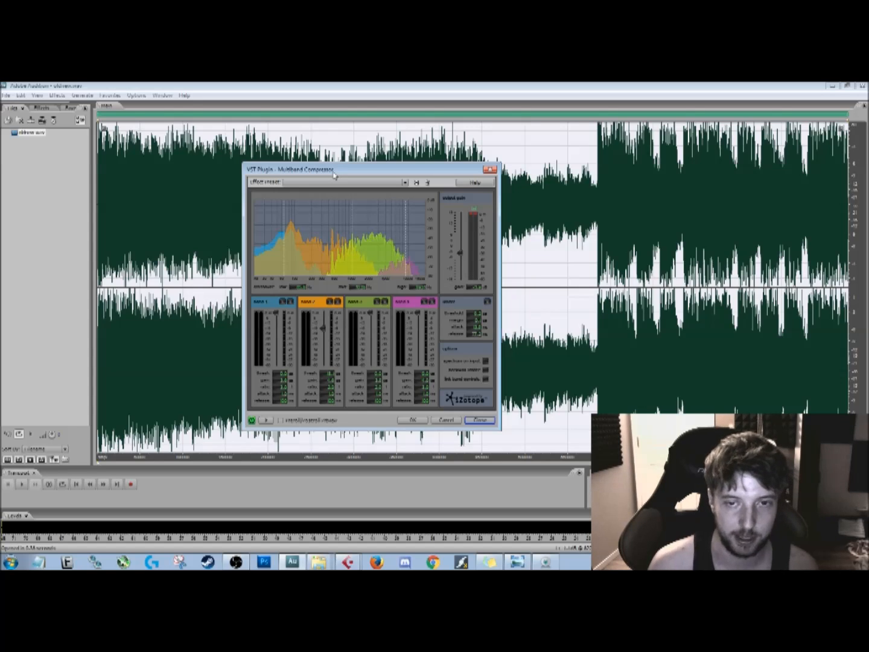
drag(334, 174, 368, 160)
click(514, 406)
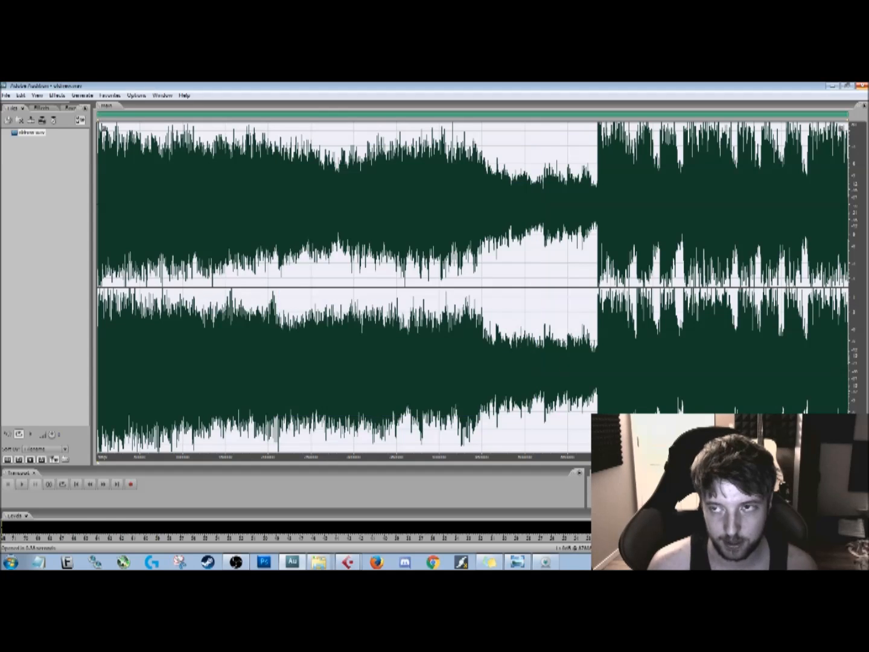
click(863, 85)
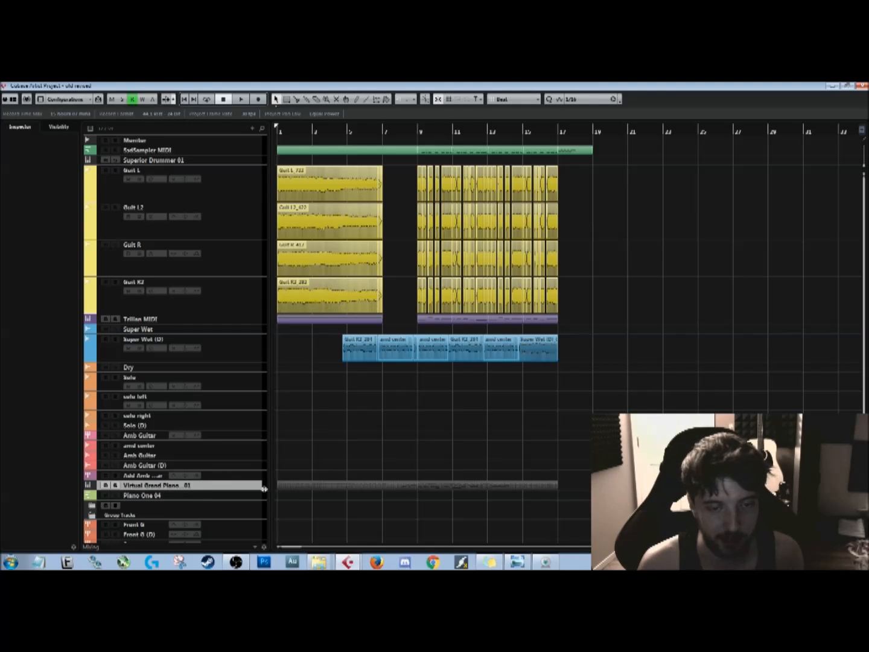
- Switch to the "leads digital delay" Cubase project and look through the Guitars group's insert chain
click(347, 563)
click(376, 542)
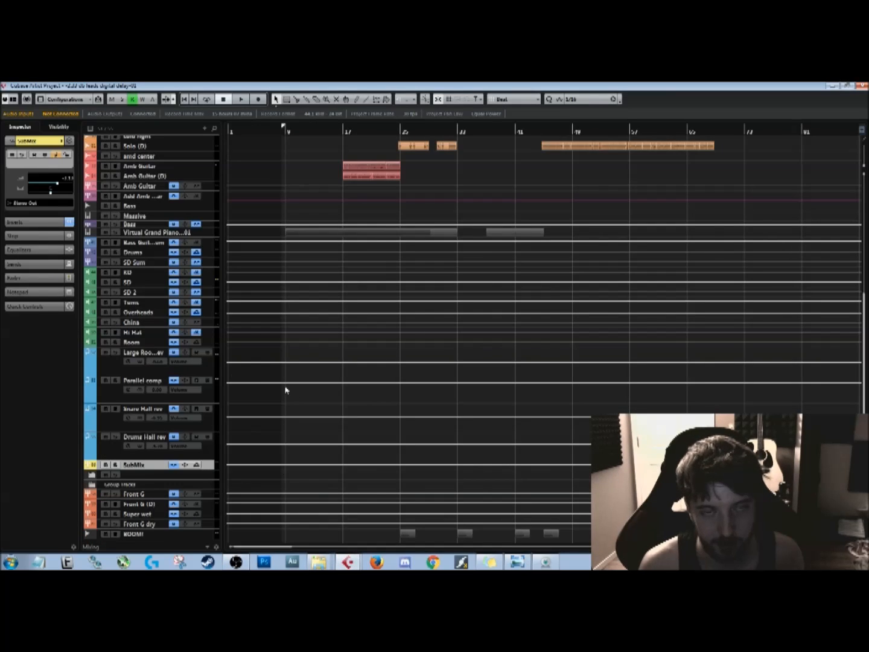
scroll(329, 411, up, 5)
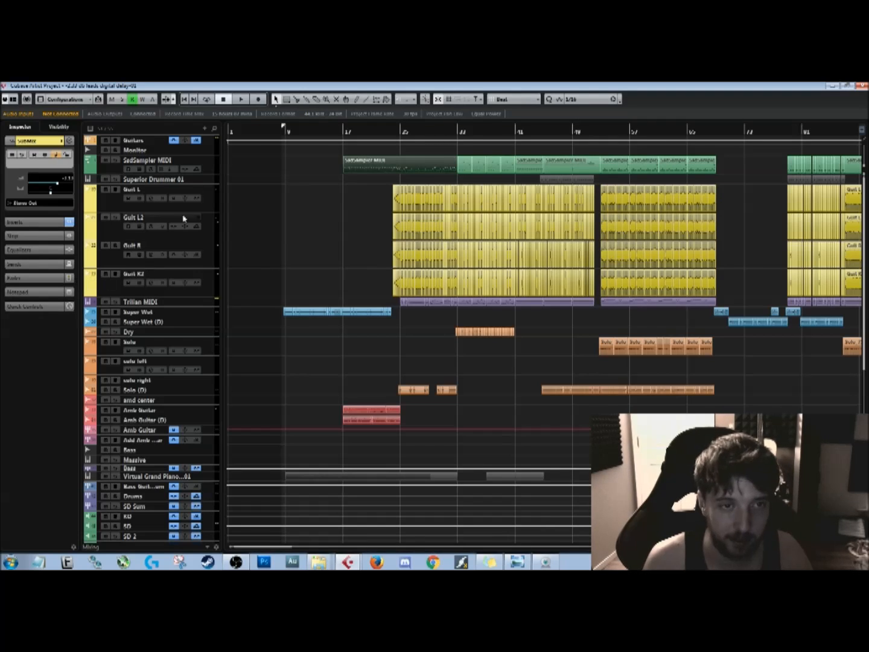
click(196, 141)
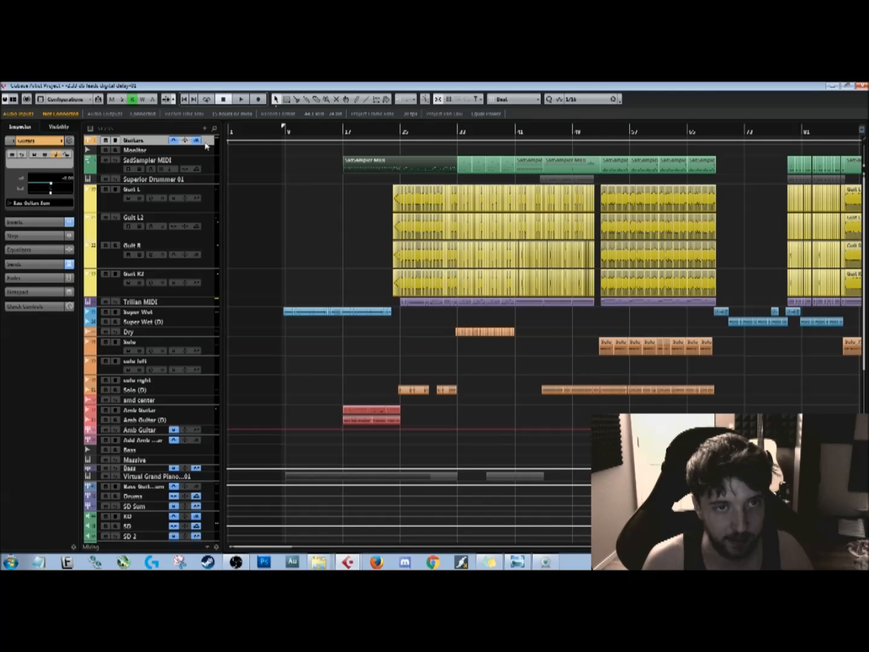
click(26, 224)
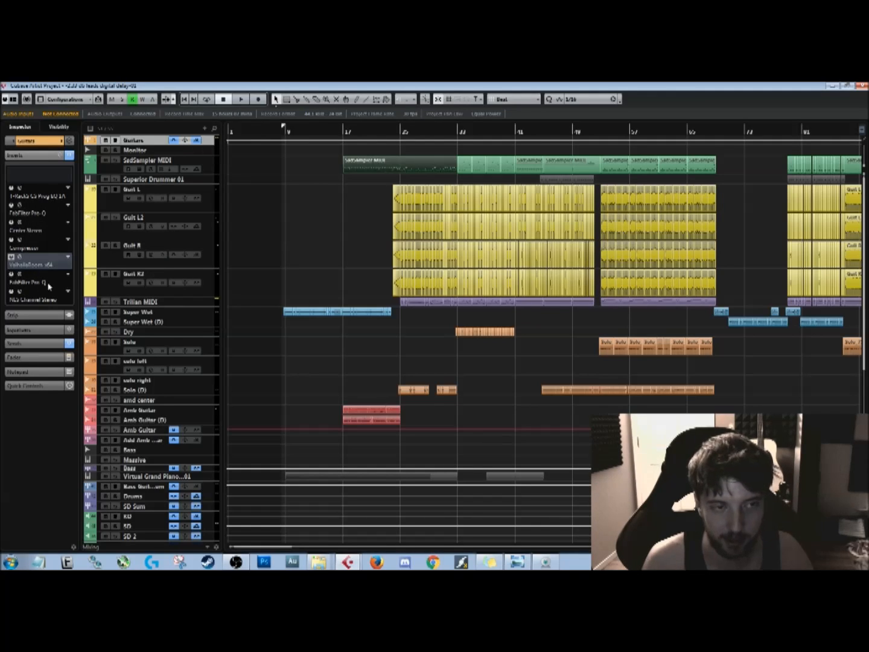
click(47, 154)
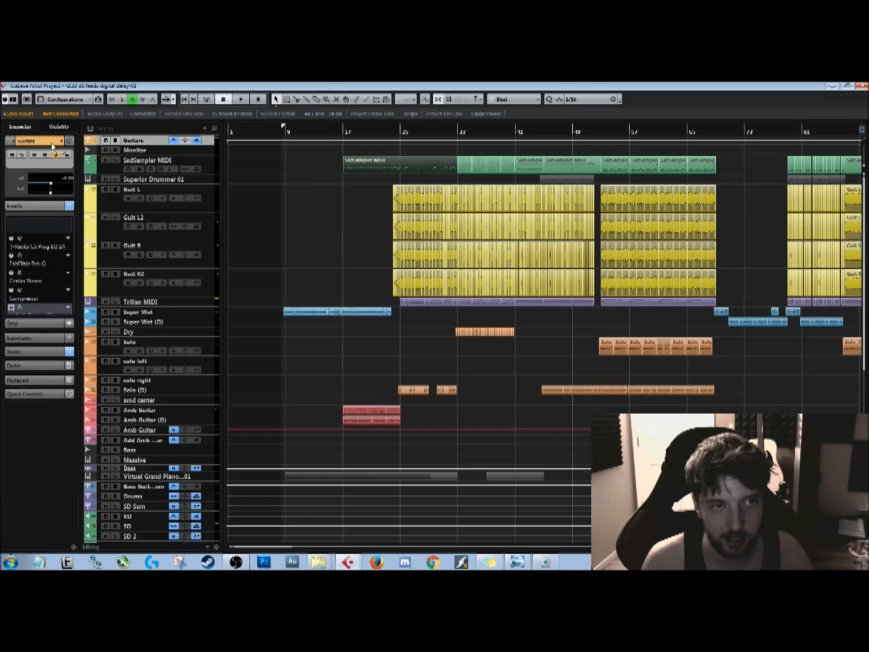
- Compare the inserts of the individual rhythm guitar tracks, starting at Guit L, with those of Super Wet, Super Wet (D) and Dry
click(204, 202)
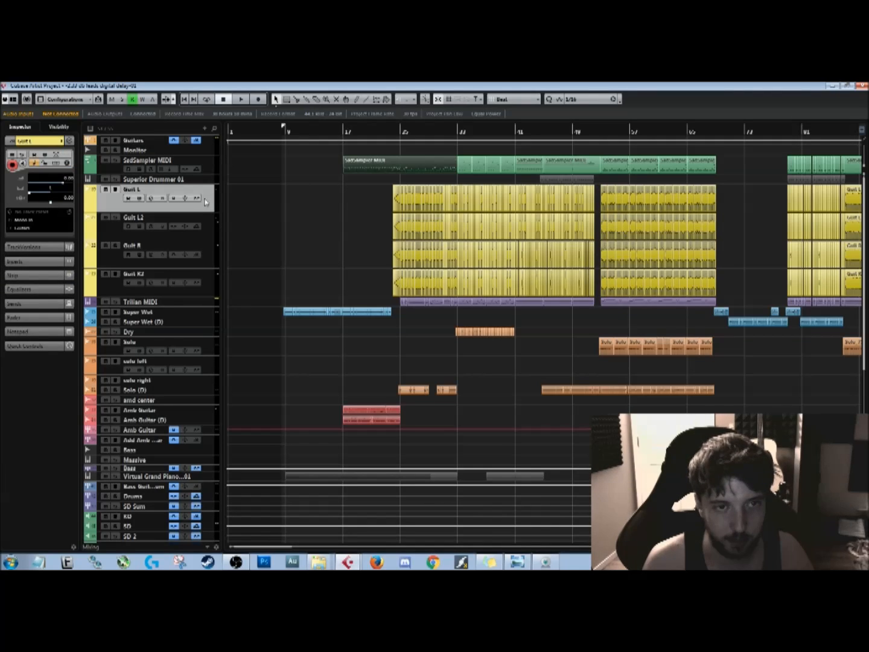
click(25, 261)
key(Down)
key(Down)
key(Down)
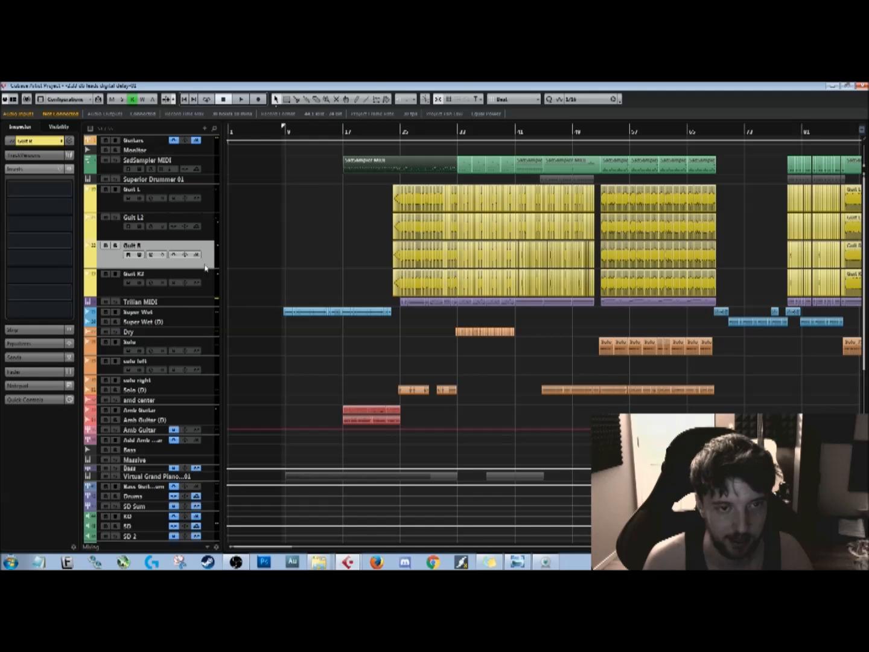
right_click(193, 313)
click(180, 323)
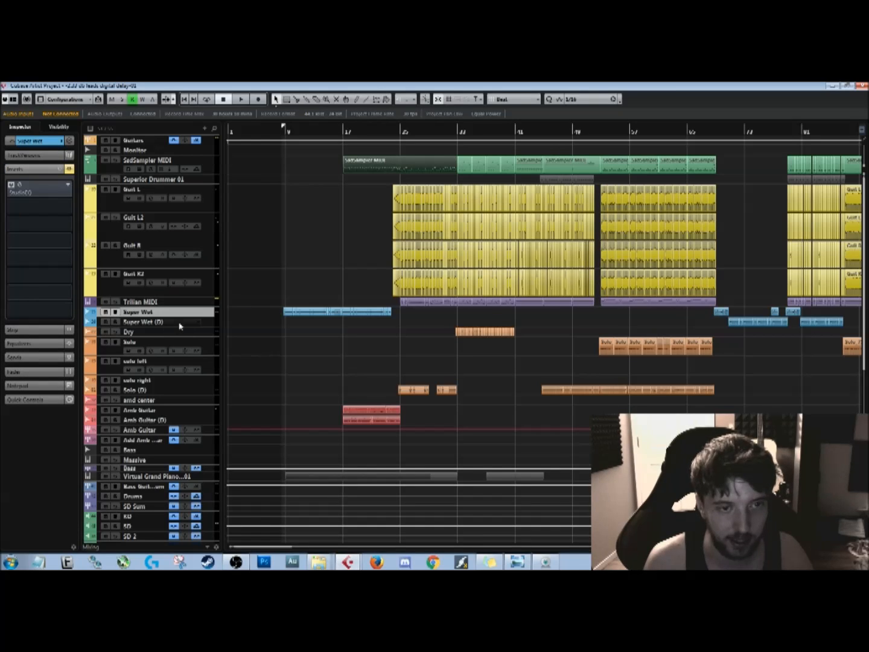
click(207, 324)
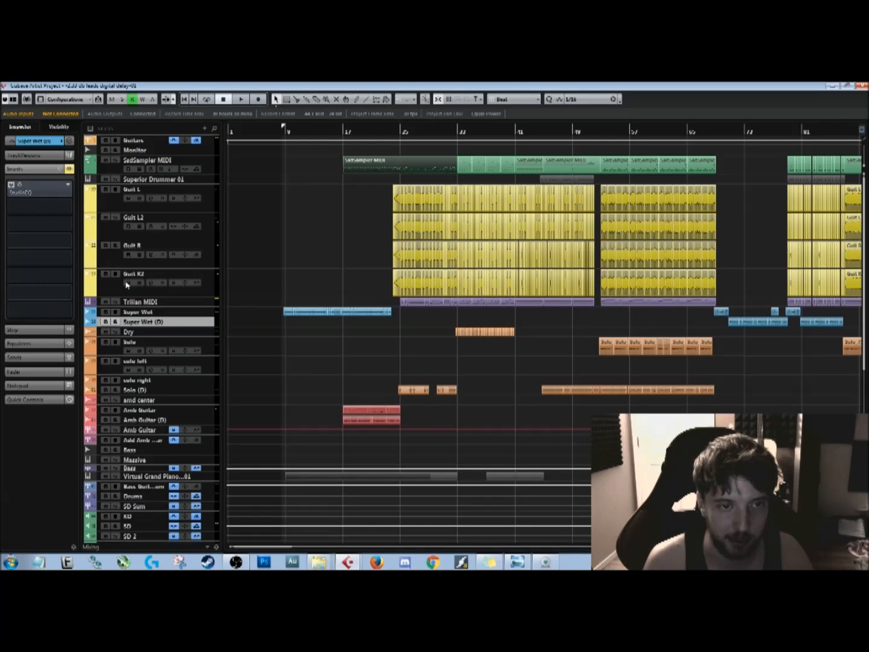
click(205, 334)
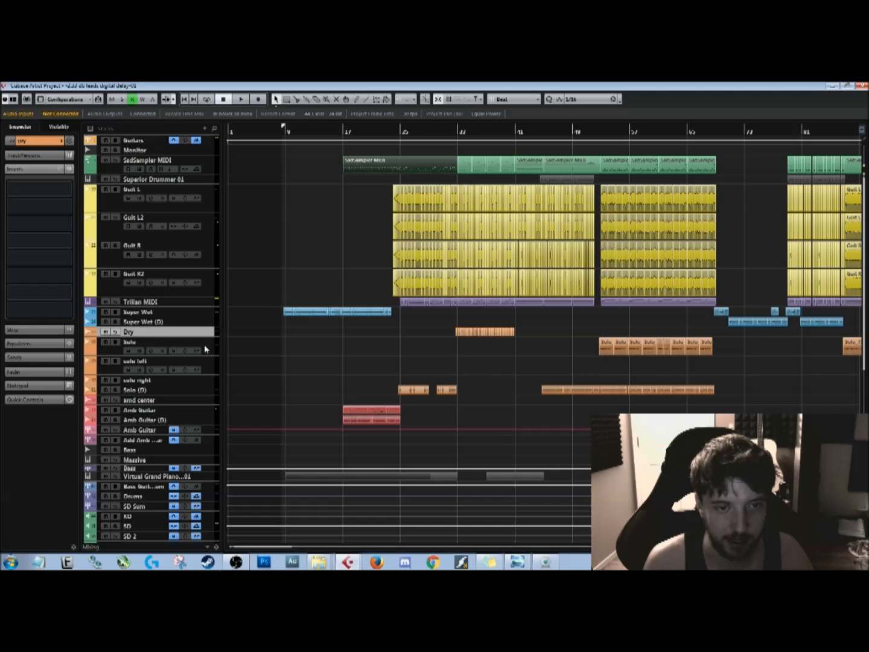
- Check the inserts of the solo, amd center and Amb Guitar tracks, and the output routing of the Amb Guitar group
click(209, 349)
click(210, 369)
click(209, 381)
click(208, 391)
click(206, 401)
click(206, 411)
click(207, 421)
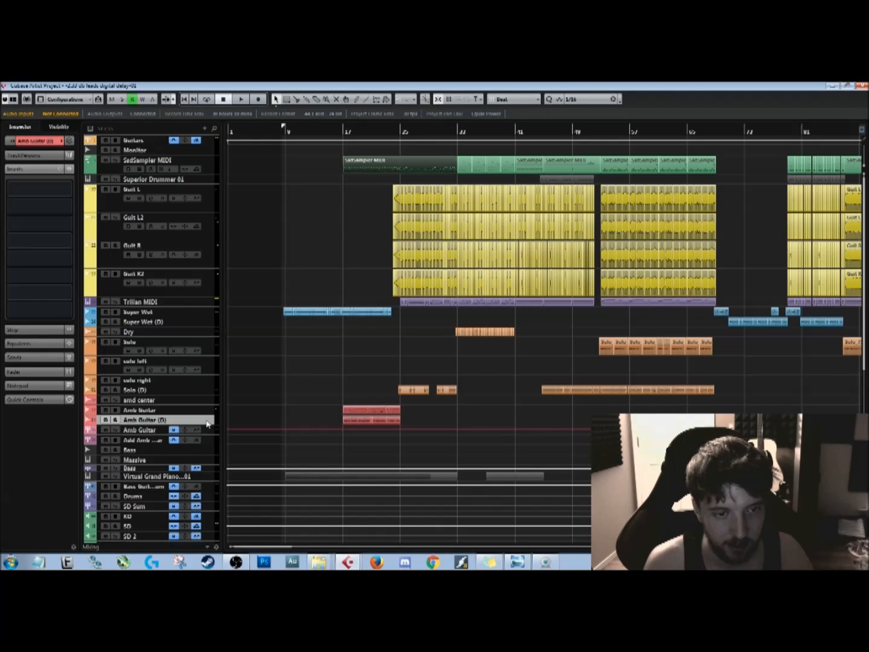
click(207, 431)
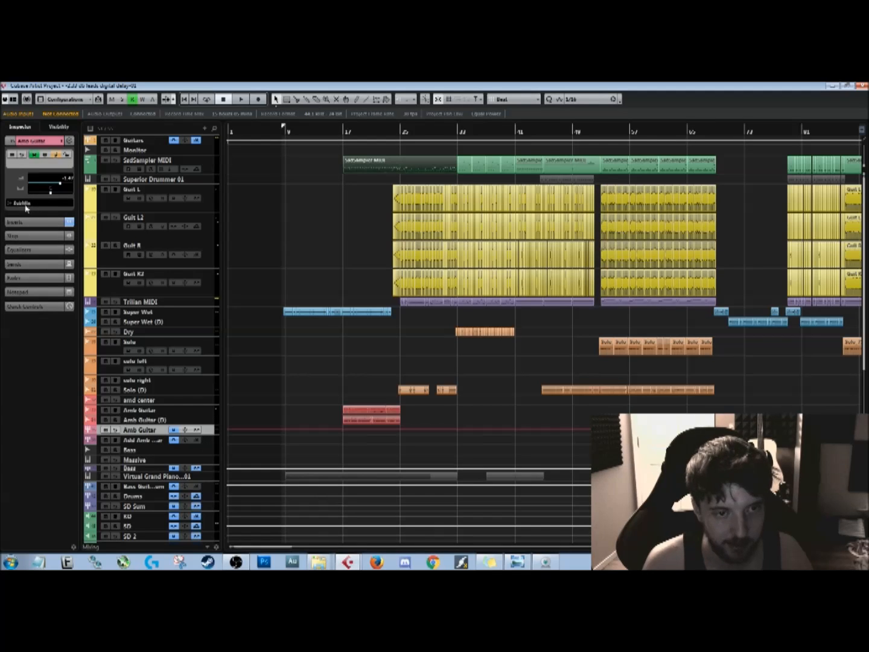
- Open the TSE 808 insert on the Bass track to examine its pedal settings, and close it
click(205, 450)
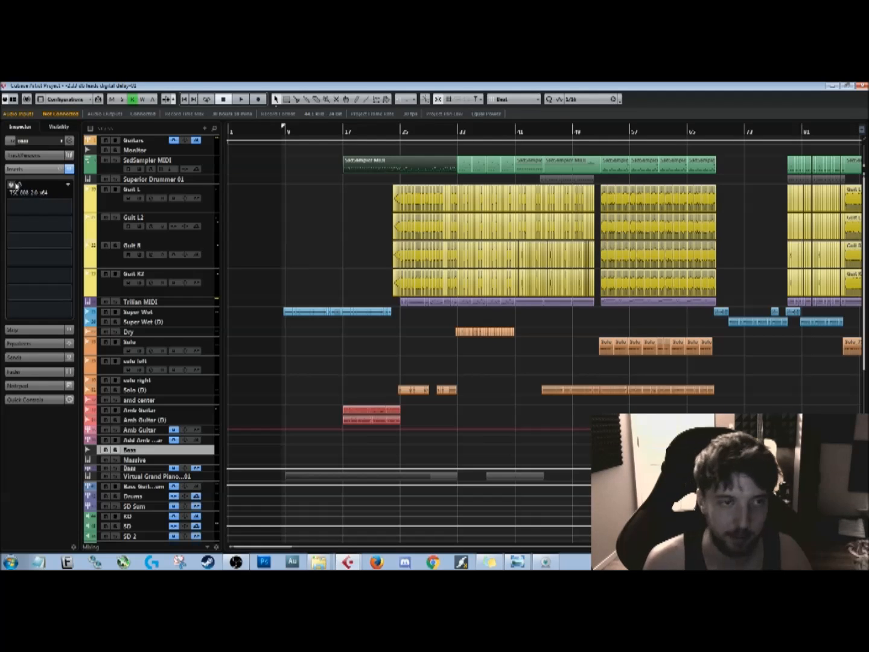
click(19, 185)
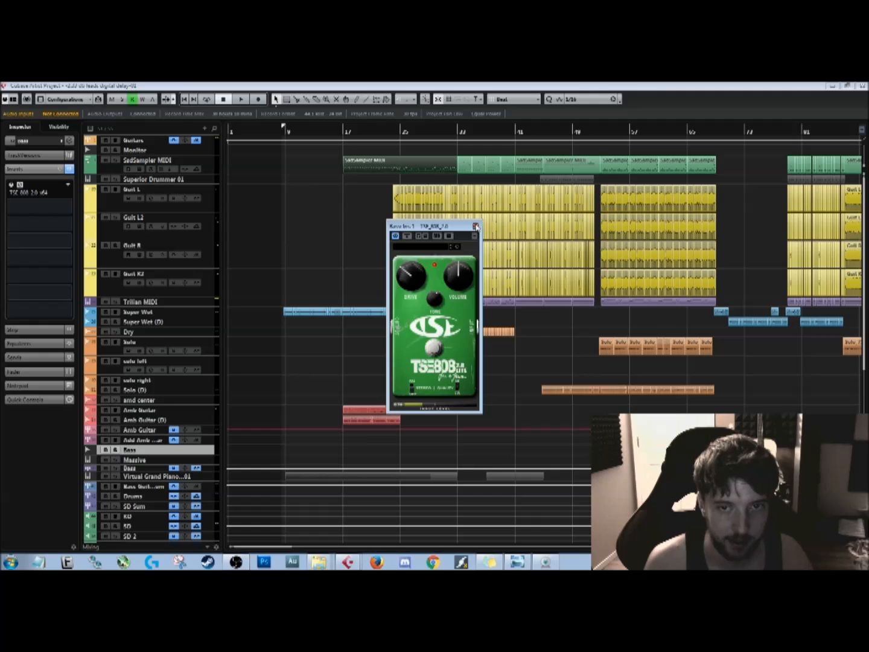
click(475, 226)
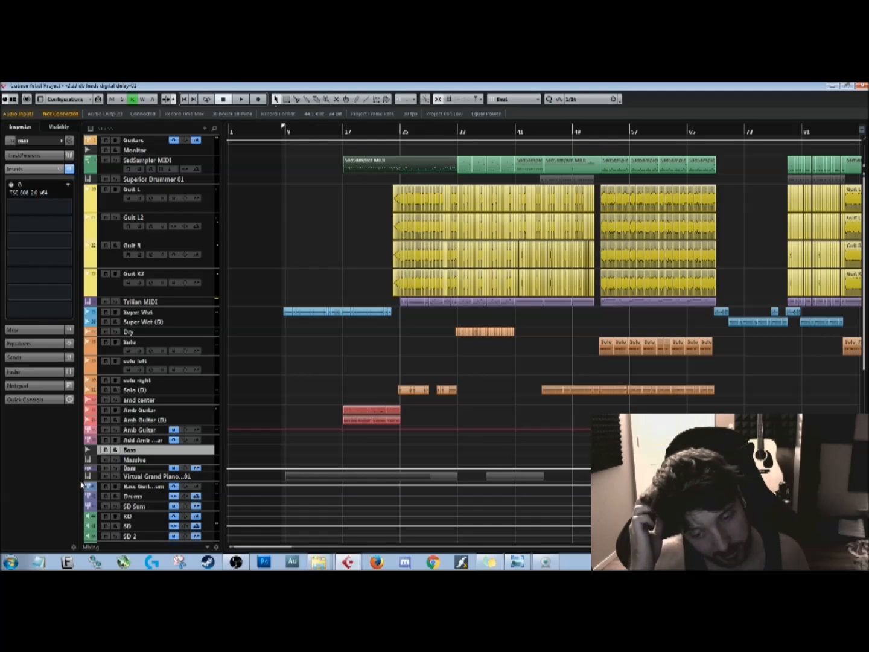
- Inspect the Bass group channel's level and output routing, and the Virtual Grand Piano track's settings
click(203, 463)
click(209, 468)
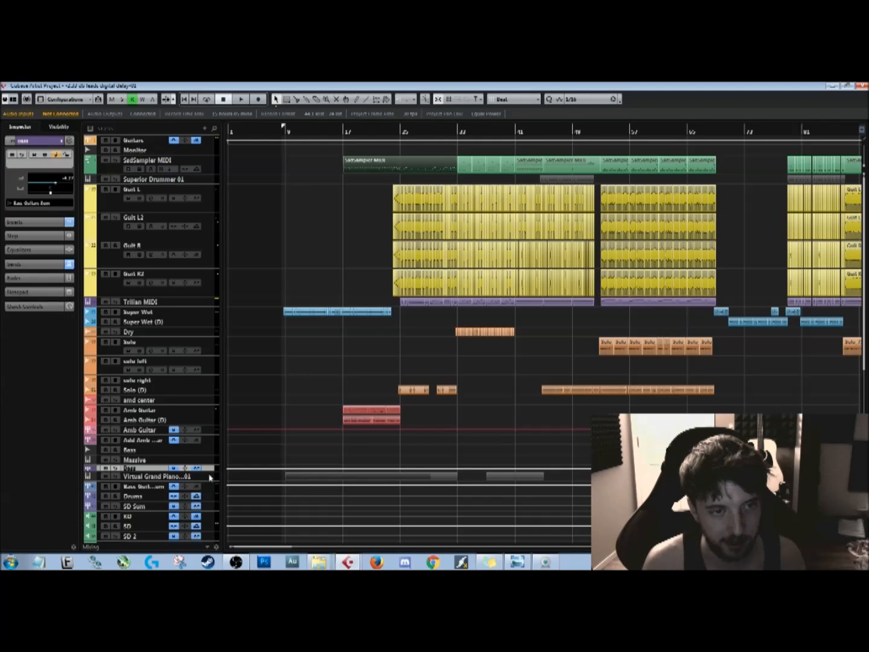
click(210, 477)
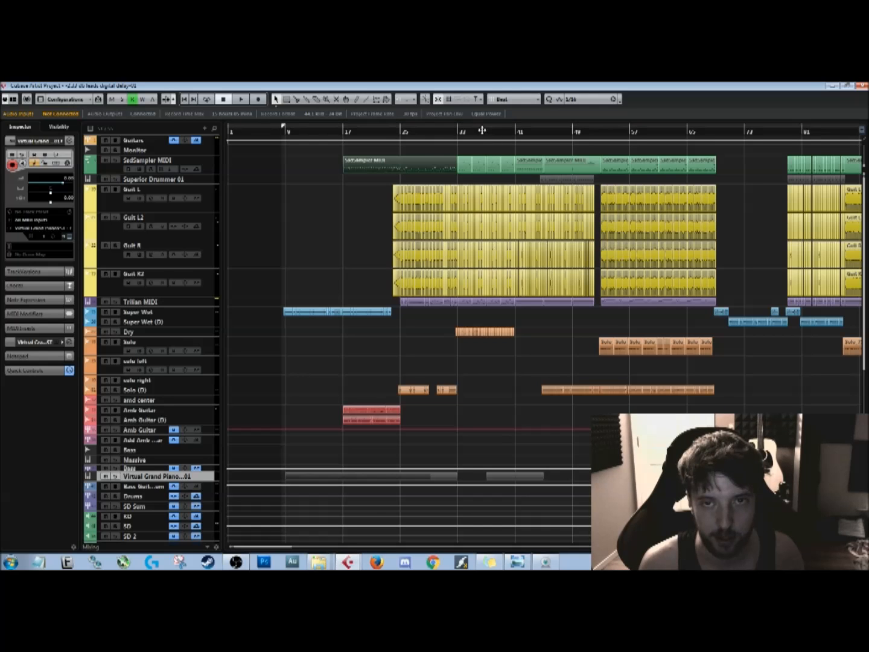
- View the whole arrangement, select the Guit L track, and examine the edited guitar clips around bars 24 to 39
drag(480, 130, 482, 109)
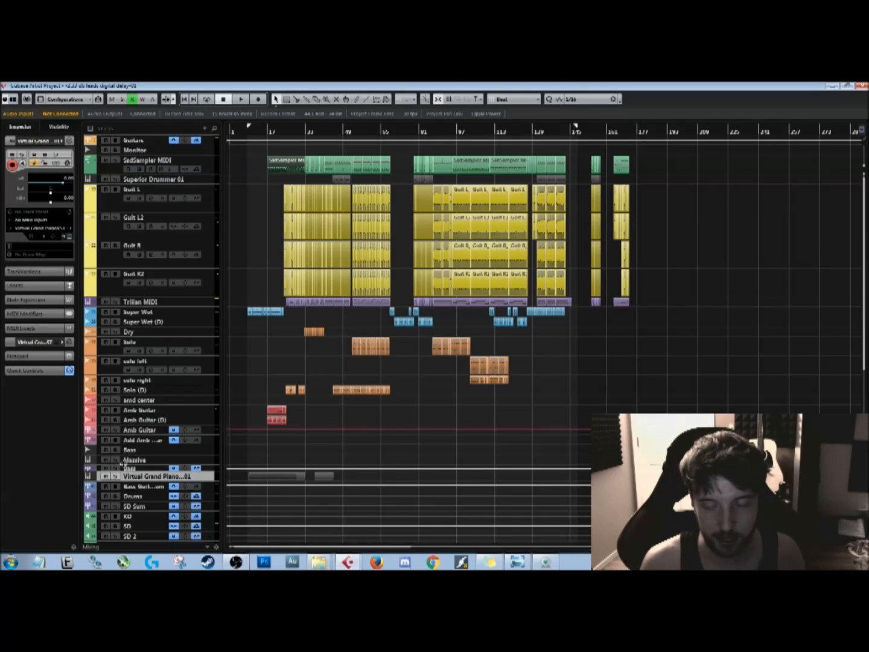
click(212, 198)
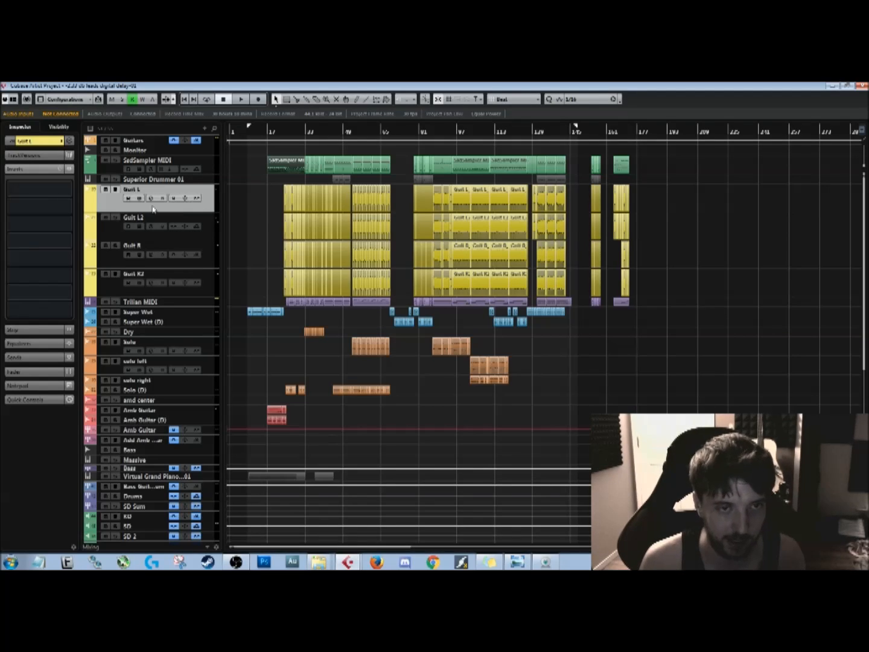
drag(312, 133, 313, 206)
drag(271, 132, 370, 121)
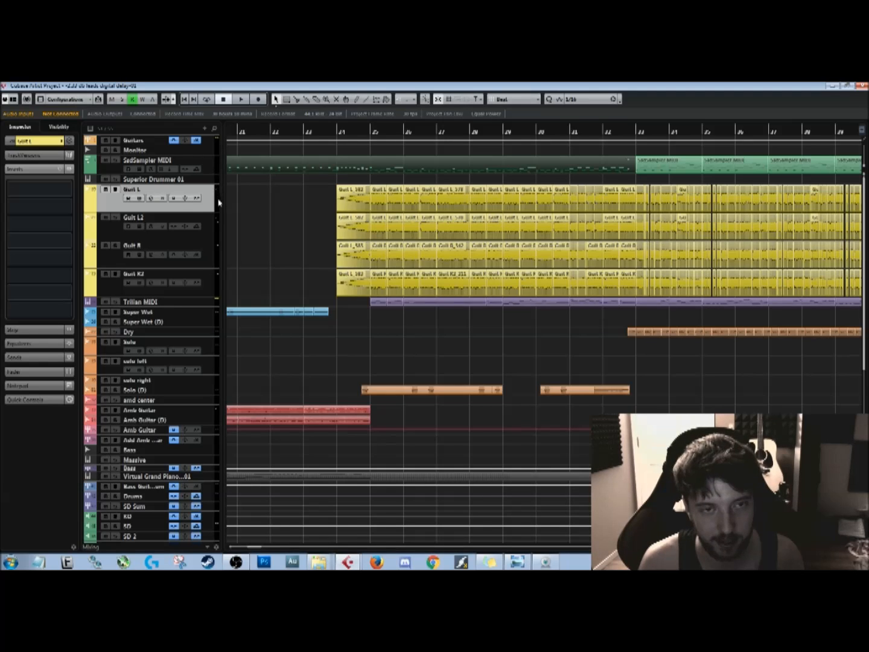
- Open the SsdSampler instrument of the SsdSampler MIDI track to view its drum kit, and close it
click(214, 165)
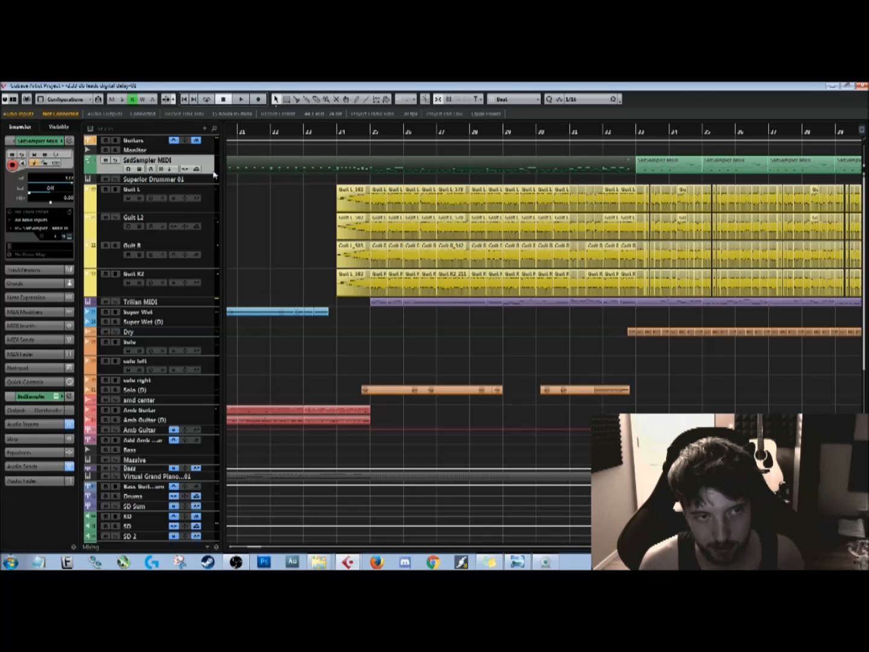
click(70, 236)
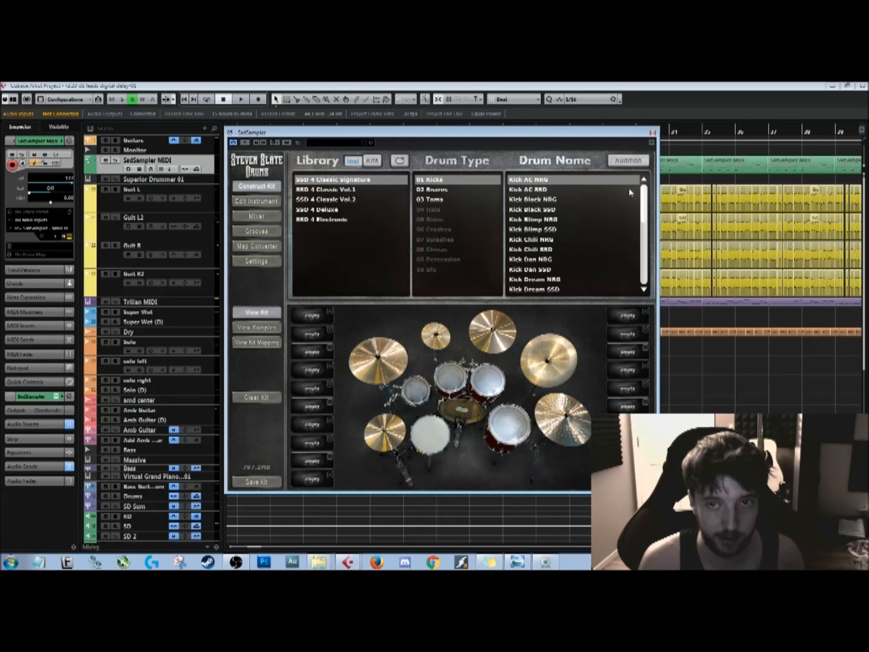
click(652, 133)
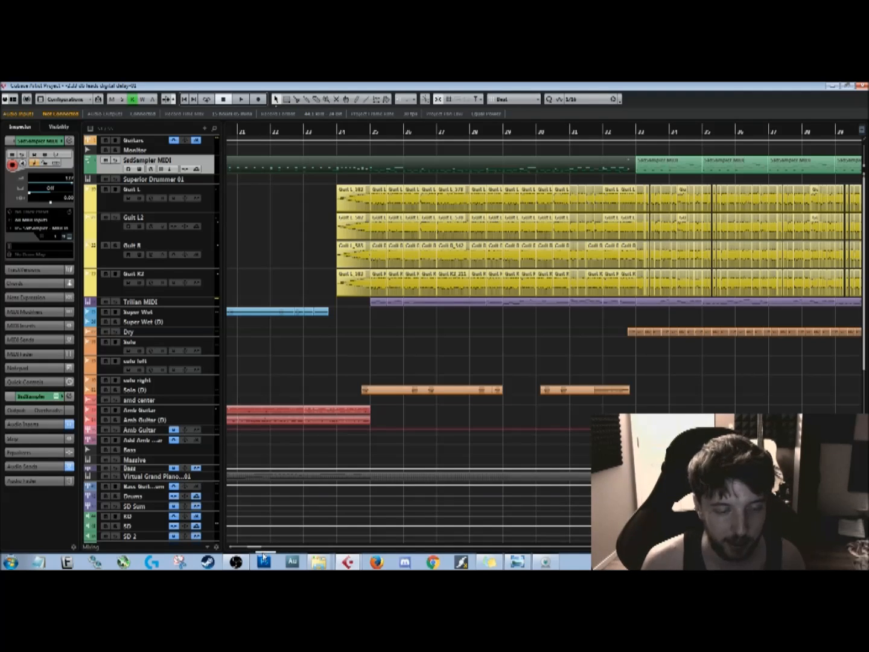
mouse_move(263, 555)
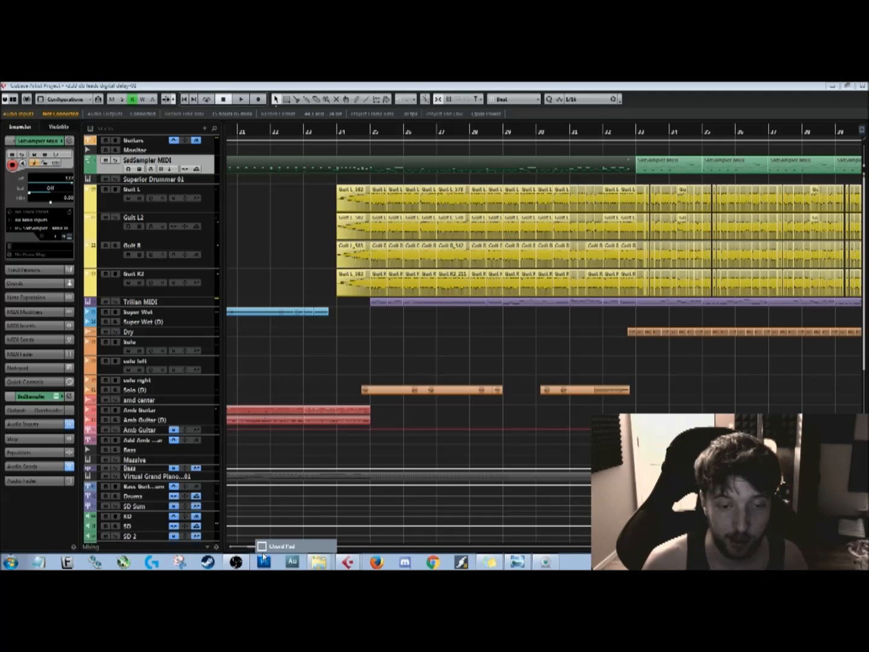